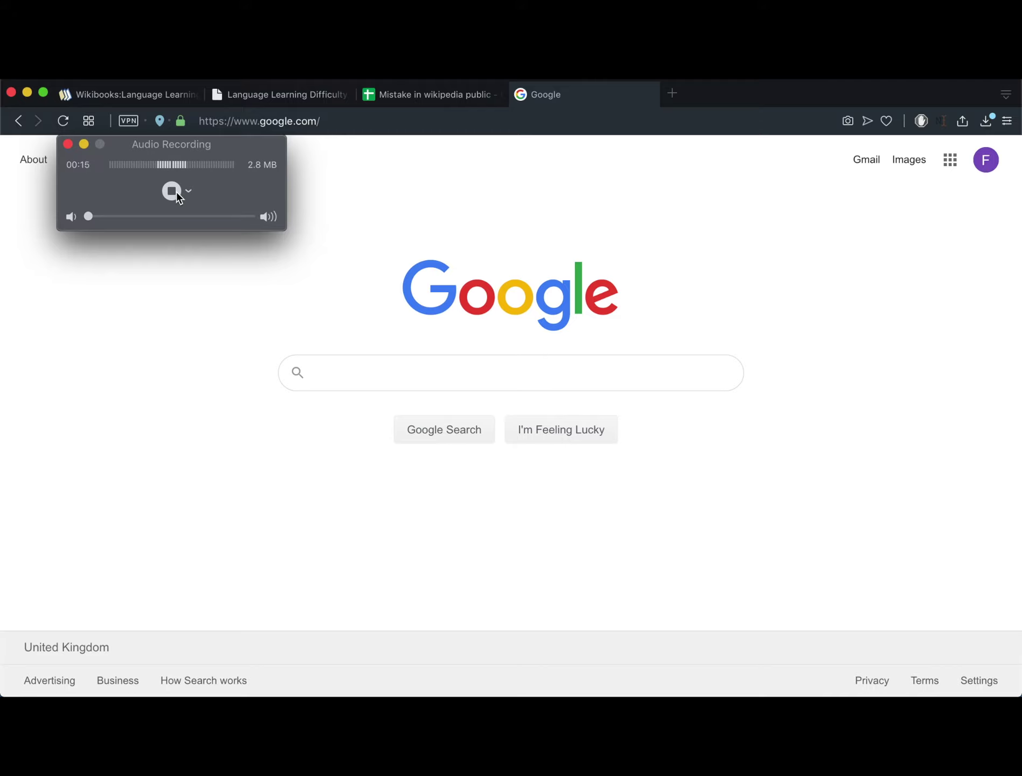
Search Google for 'language difficulty ranking' and open the Effective Language Learning result
left_click(354, 184)
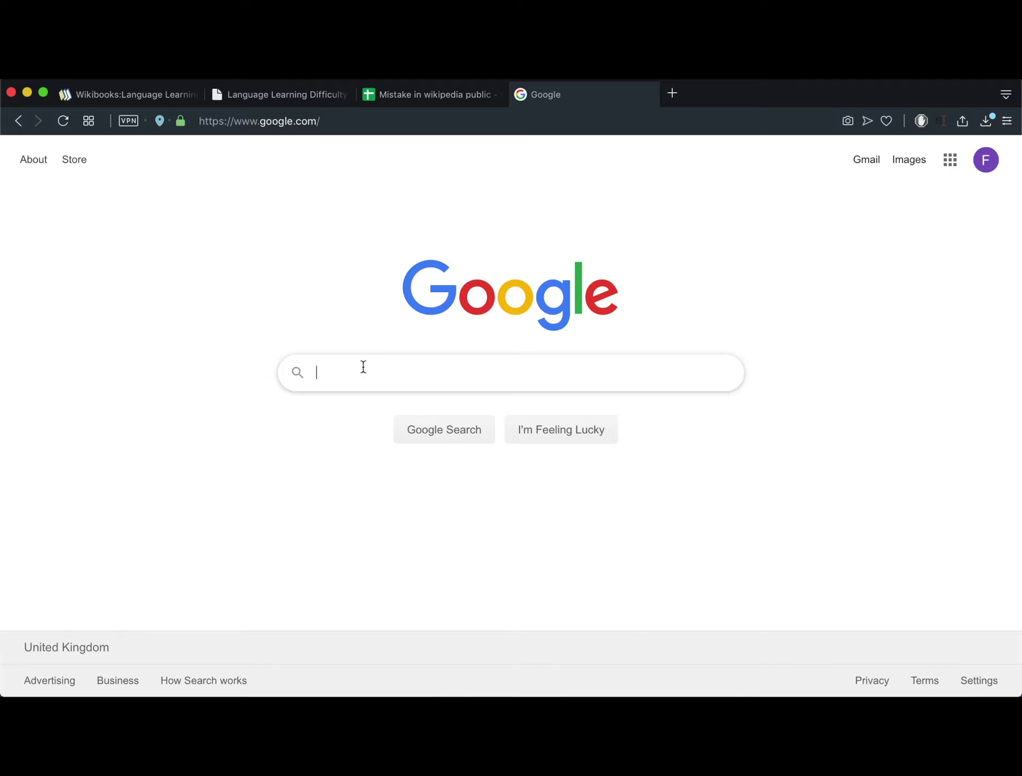
type("d")
key("BackSpace")
type("an")
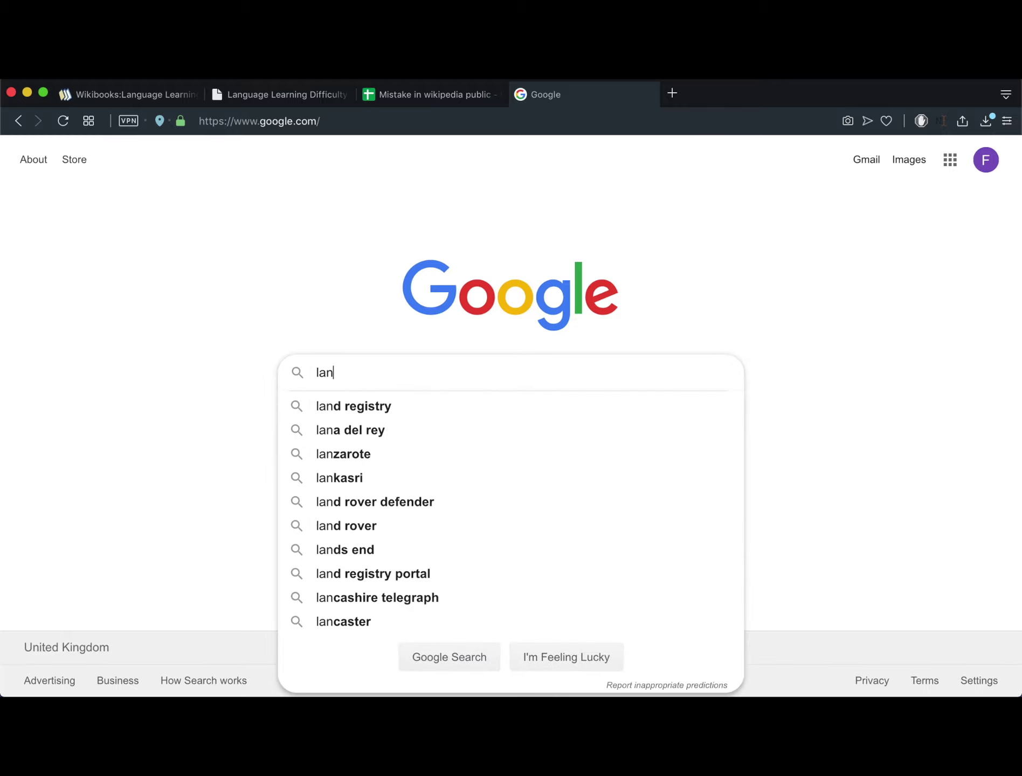
type("guage difu")
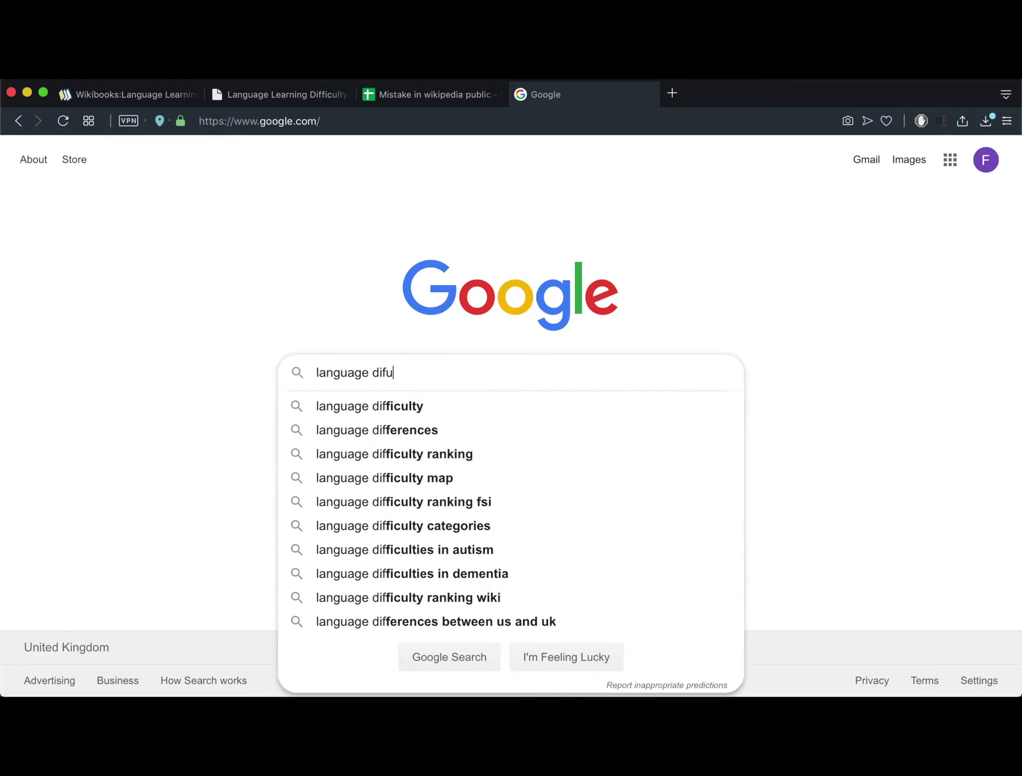
key("BackSpace")
type("icu")
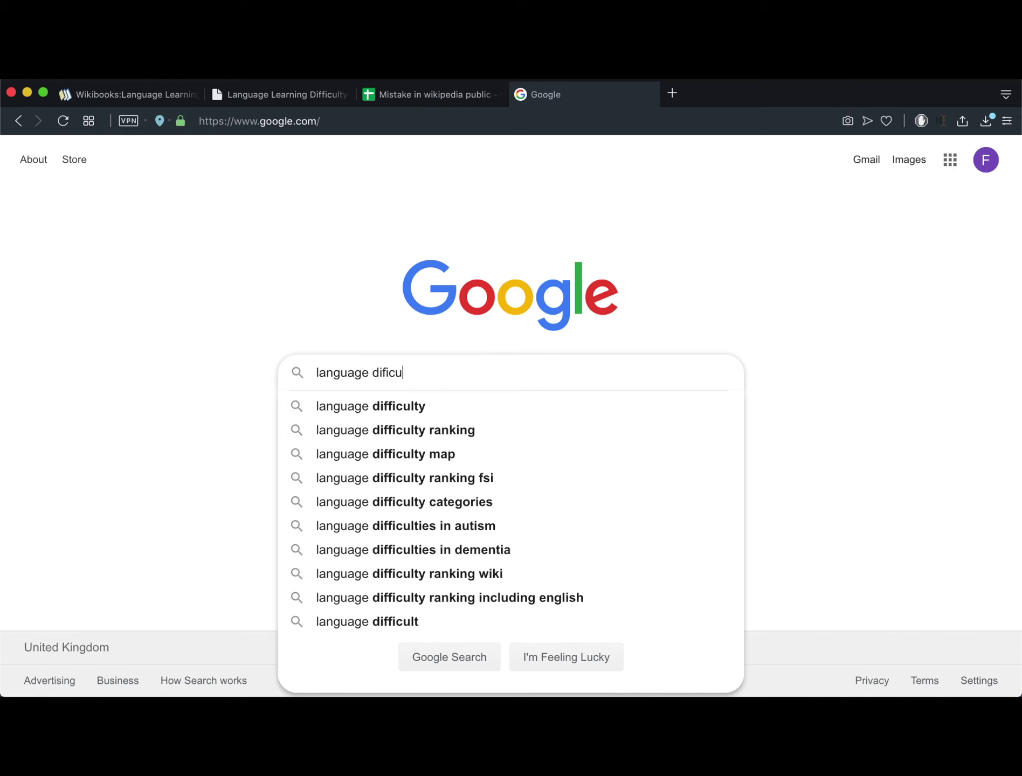
type("lty")
key("Down")
key("Down")
key("Return")
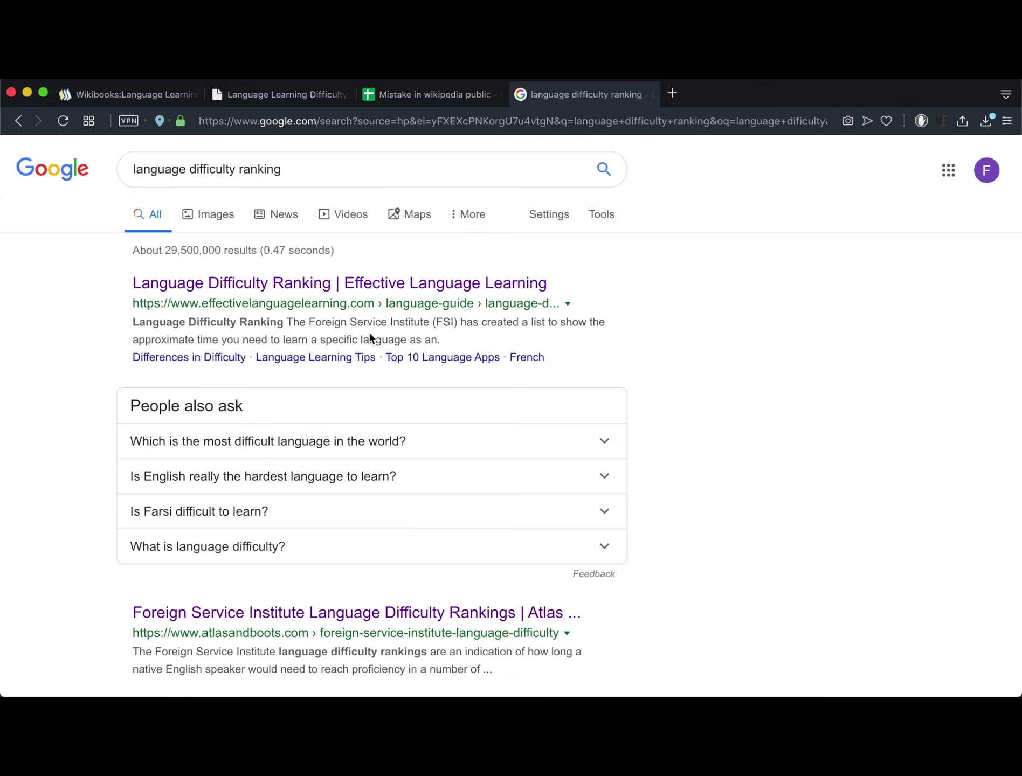
left_click(352, 297)
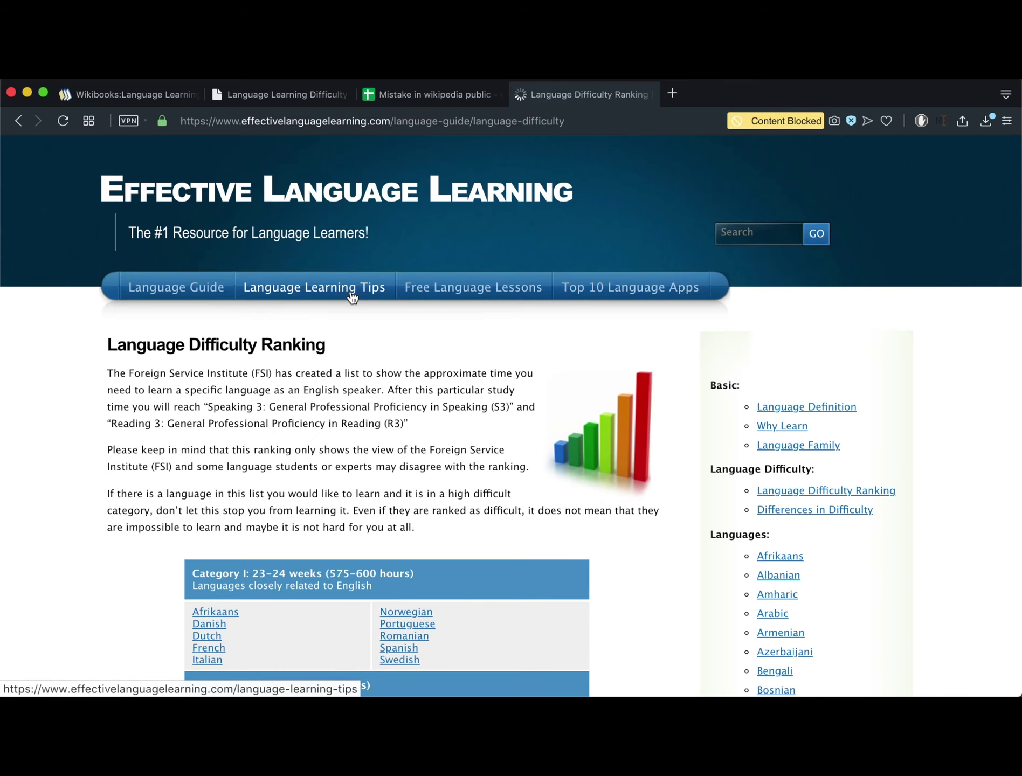
scroll(200, 416, "down", 3)
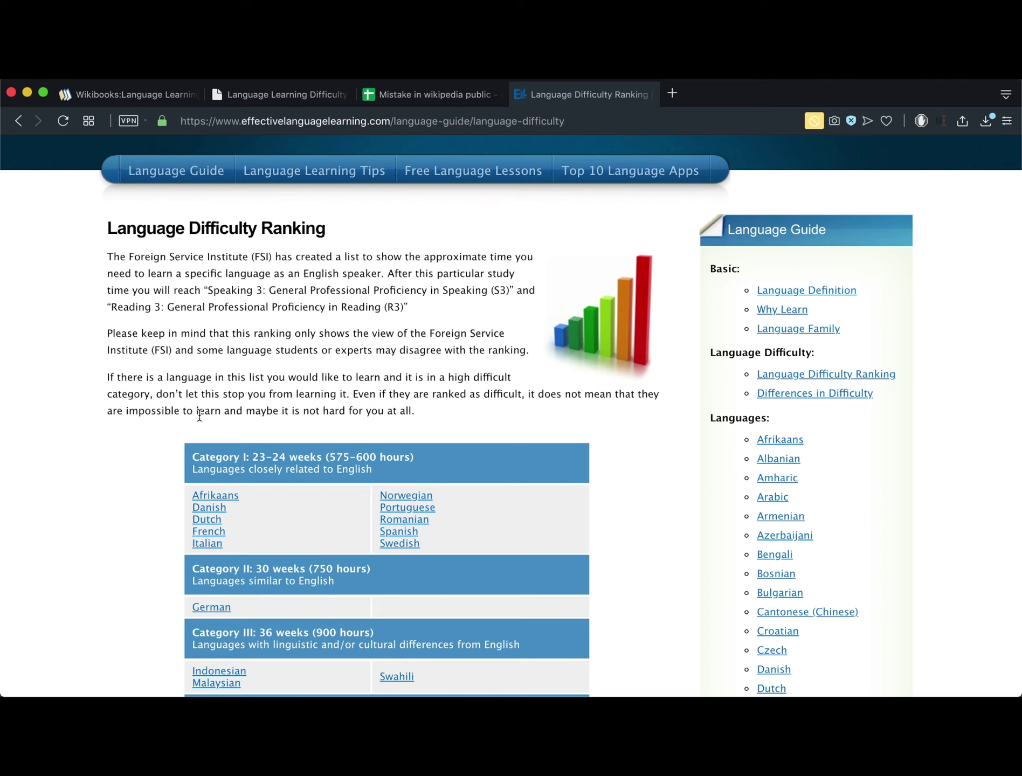
scroll(20, 398, "down", 2)
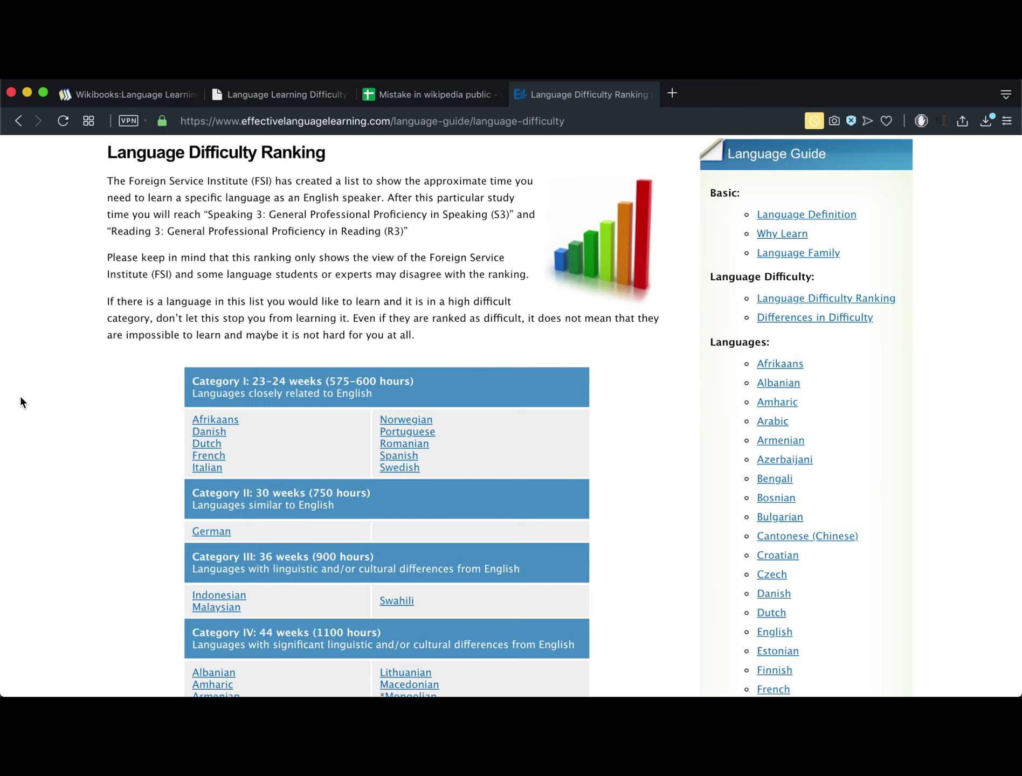
scroll(20, 401, "down", 3)
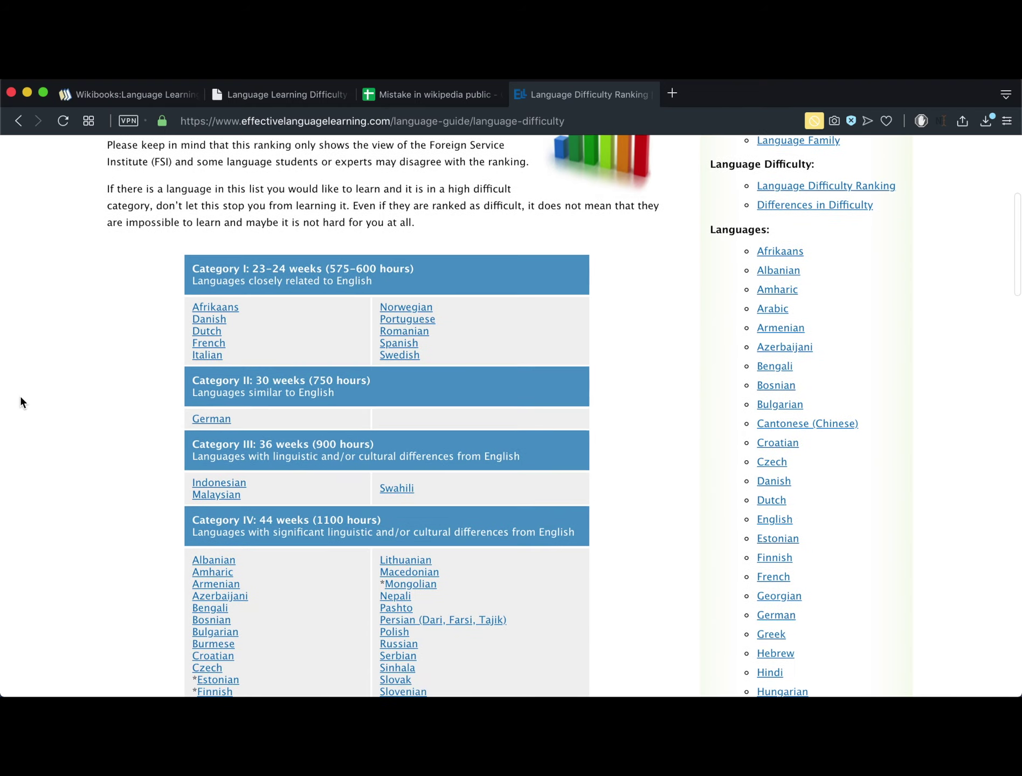
scroll(20, 401, "down", 3)
scroll(20, 402, "down", 3)
scroll(20, 402, "down", 2)
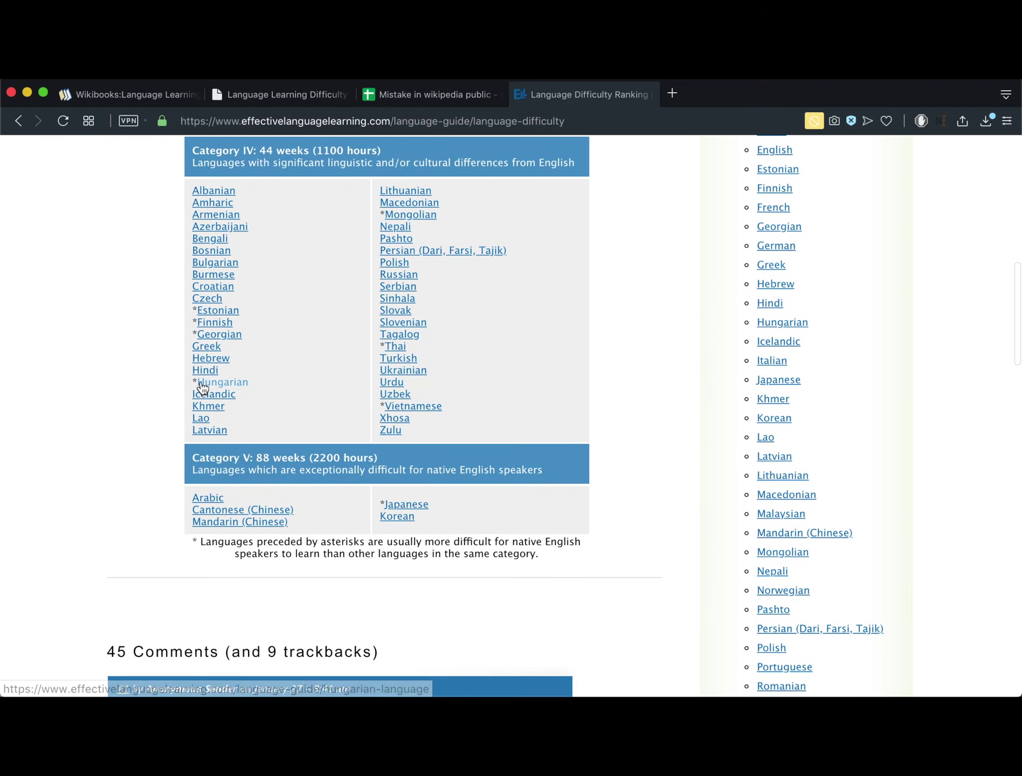
scroll(232, 395, "up", 1)
scroll(232, 391, "up", 2)
scroll(232, 393, "up", 2)
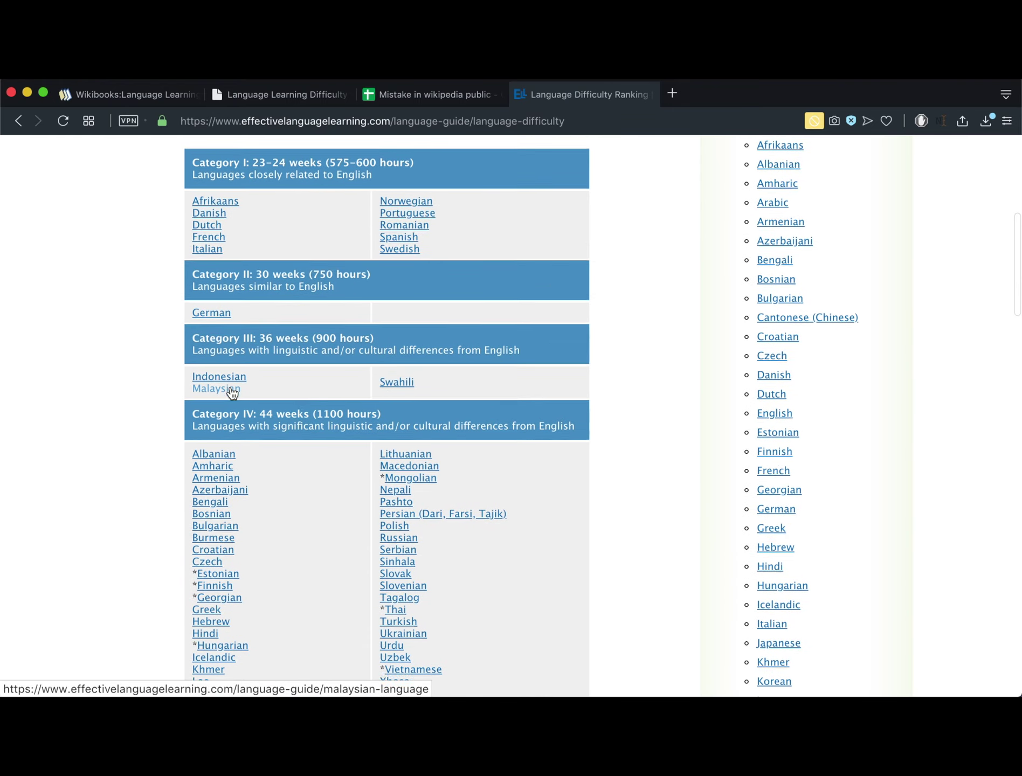
scroll(232, 395, "up", 2)
scroll(232, 402, "down", 2)
scroll(230, 399, "down", 3)
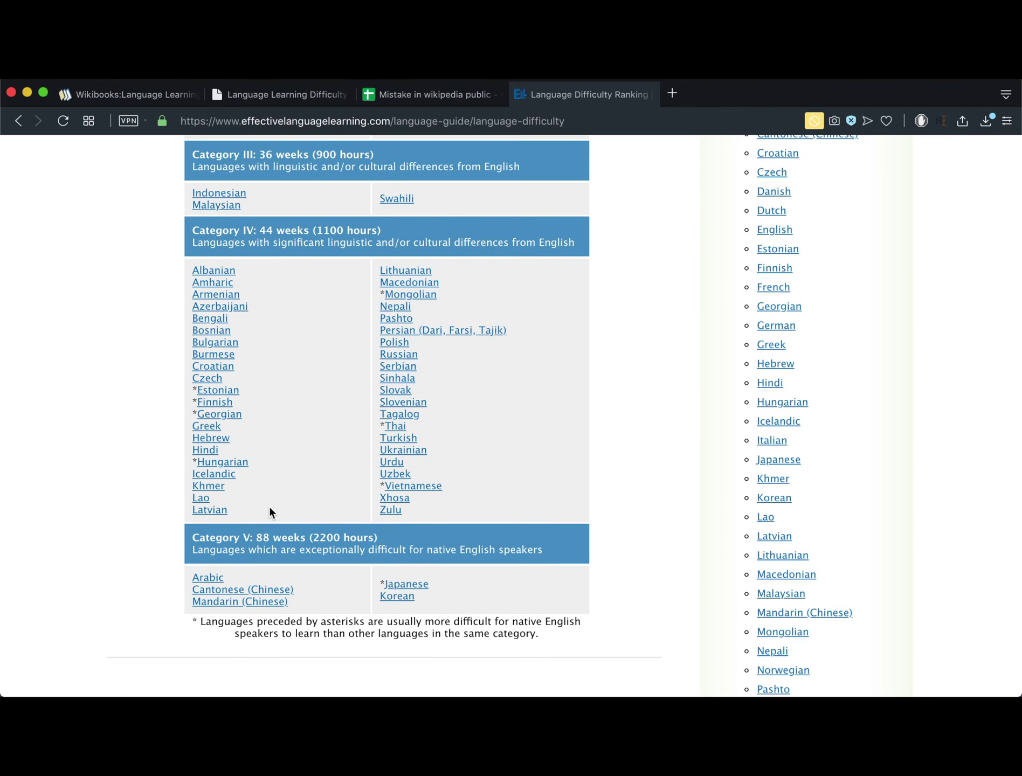
scroll(269, 512, "up", 2)
scroll(270, 512, "up", 3)
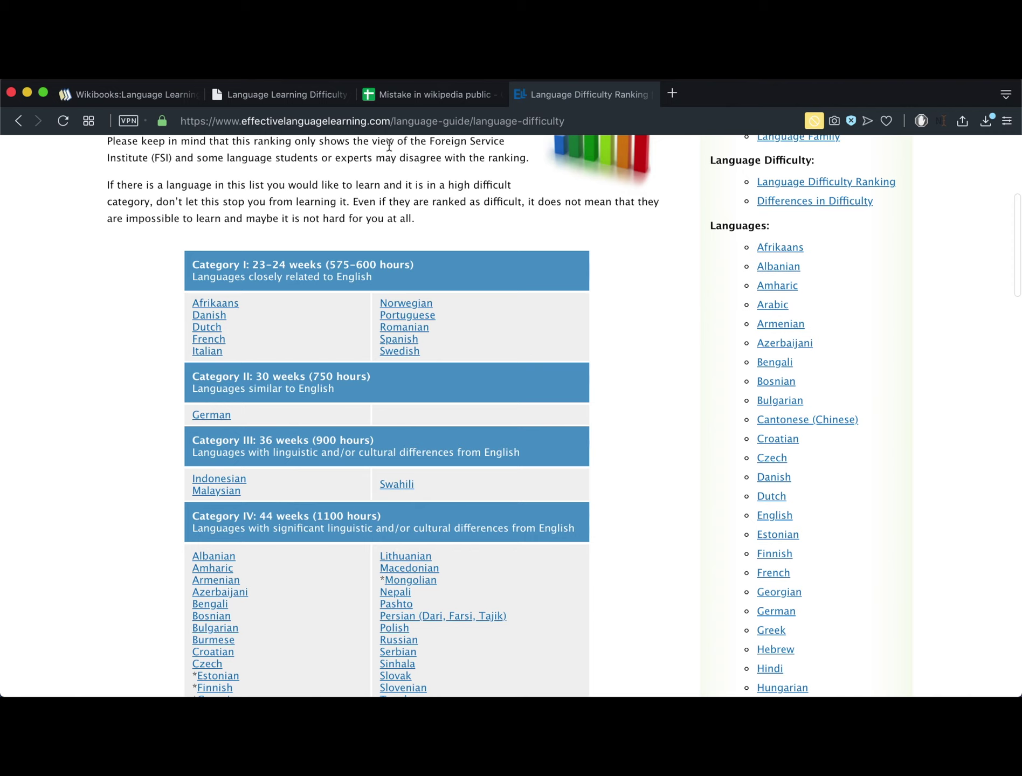
From the results, open Atlas & Boots, the language difficulty map and About World Languages in new tabs
left_click(19, 122)
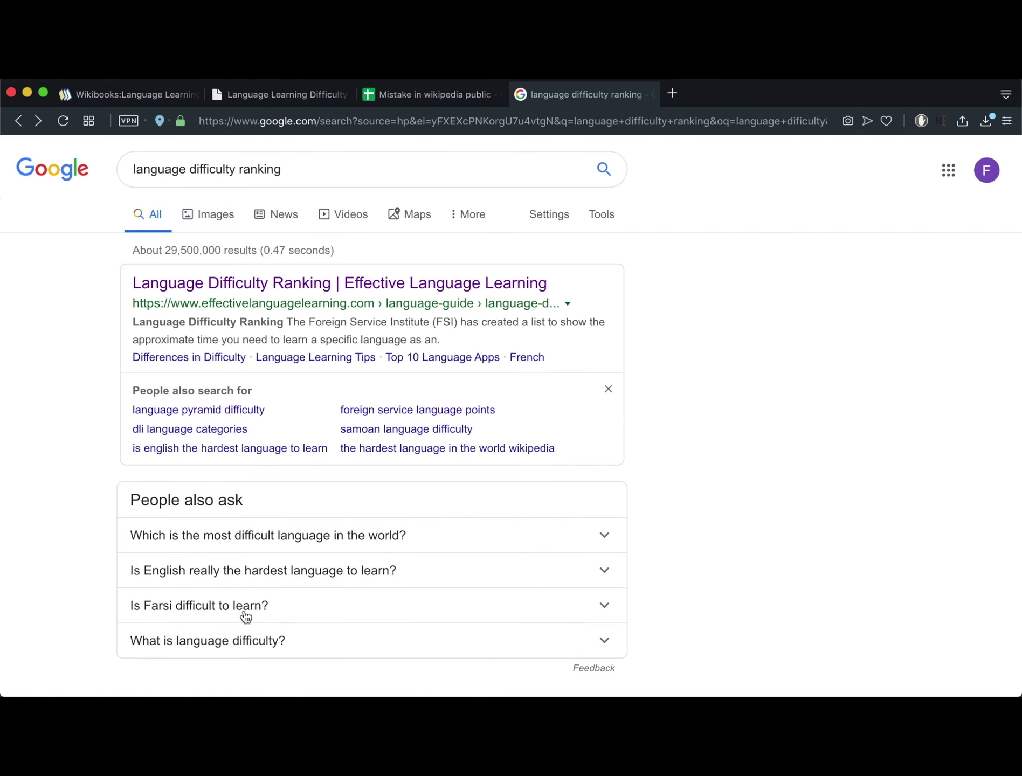
scroll(163, 584, "down", 3)
scroll(65, 547, "down", 2)
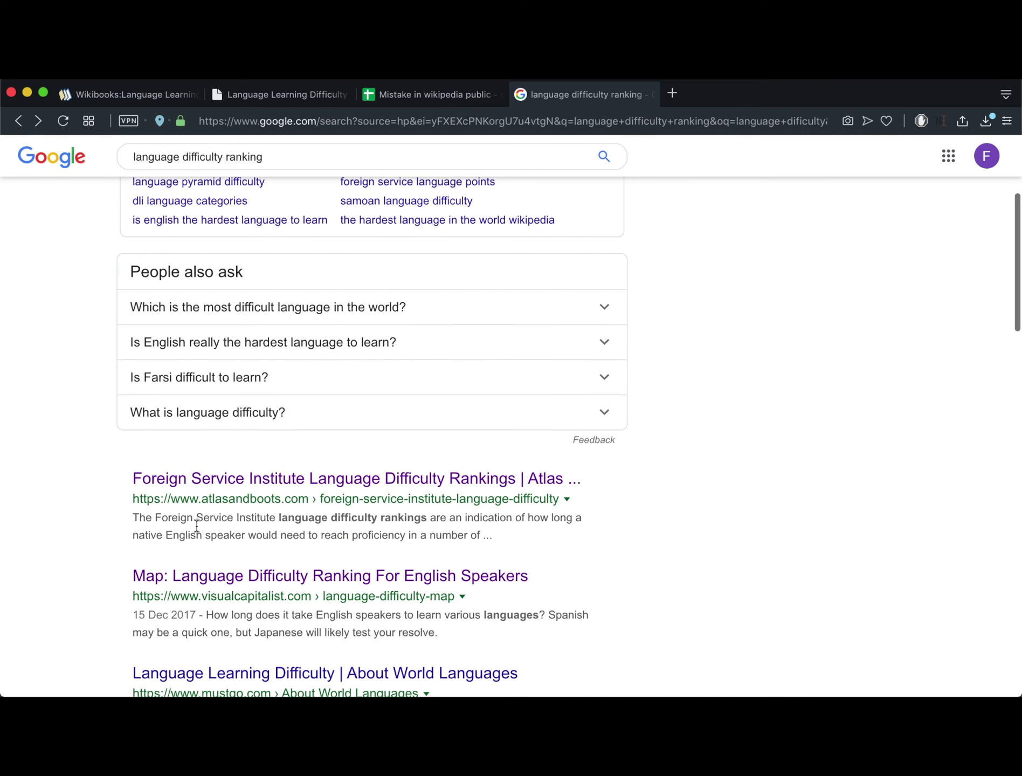
left_click(207, 482, "super")
left_click(714, 105)
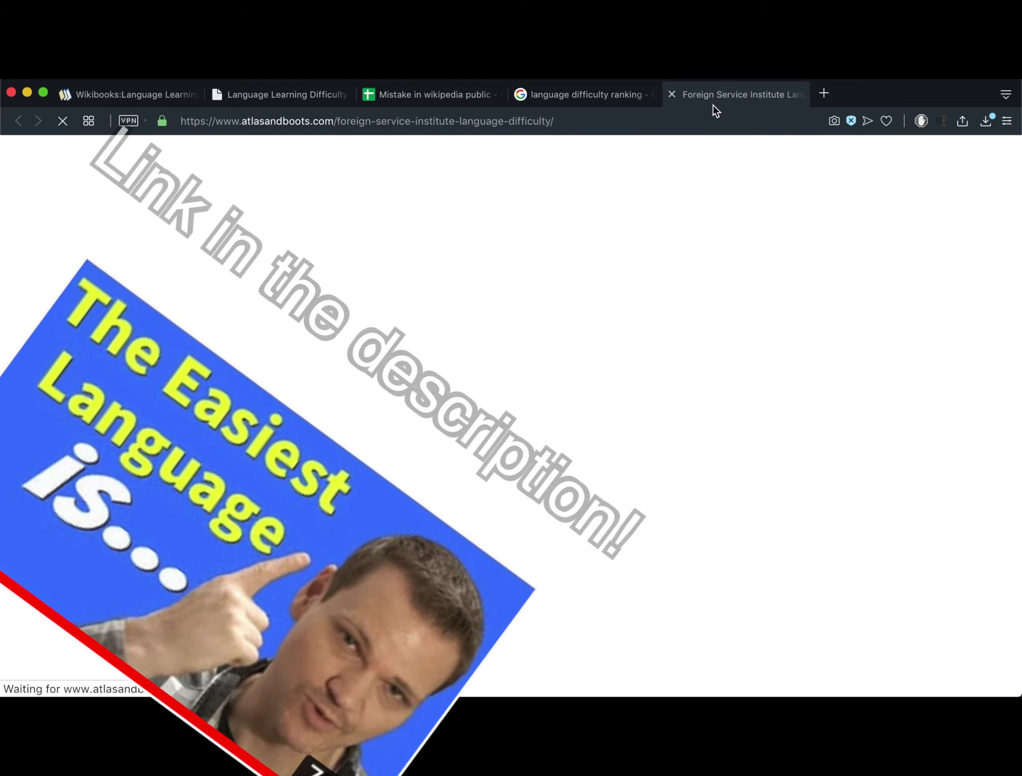
scroll(606, 321, "down", 3)
scroll(605, 320, "down", 3)
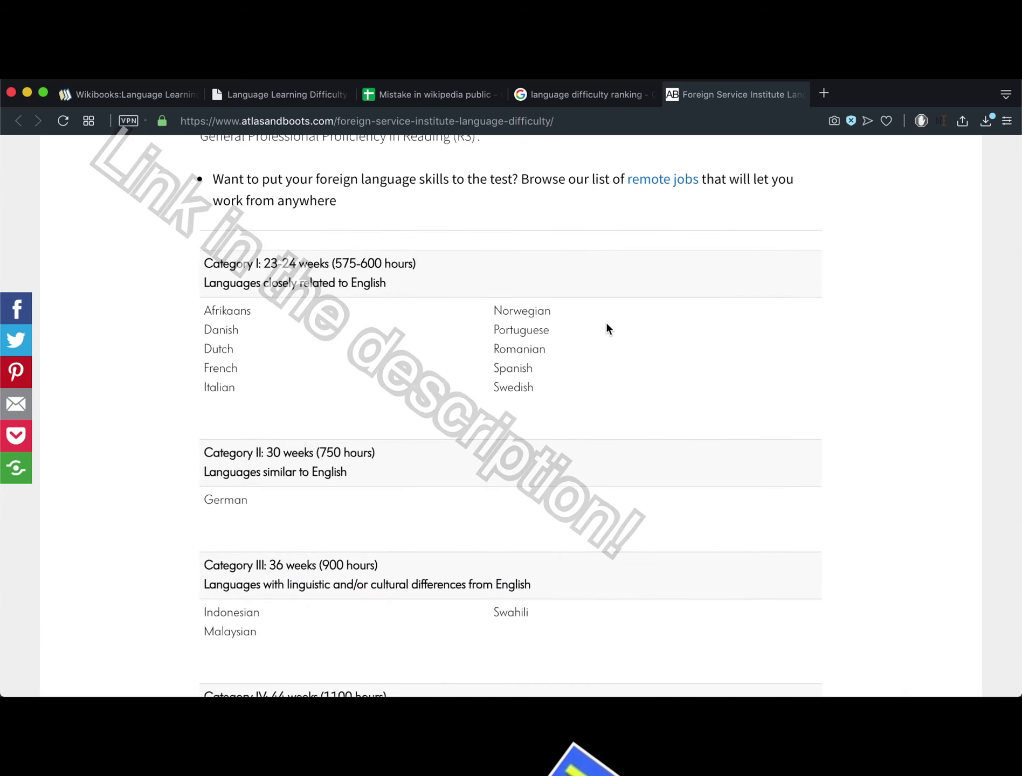
scroll(606, 324, "down", 1)
scroll(606, 323, "down", 2)
scroll(606, 323, "down", 3)
scroll(606, 324, "down", 5)
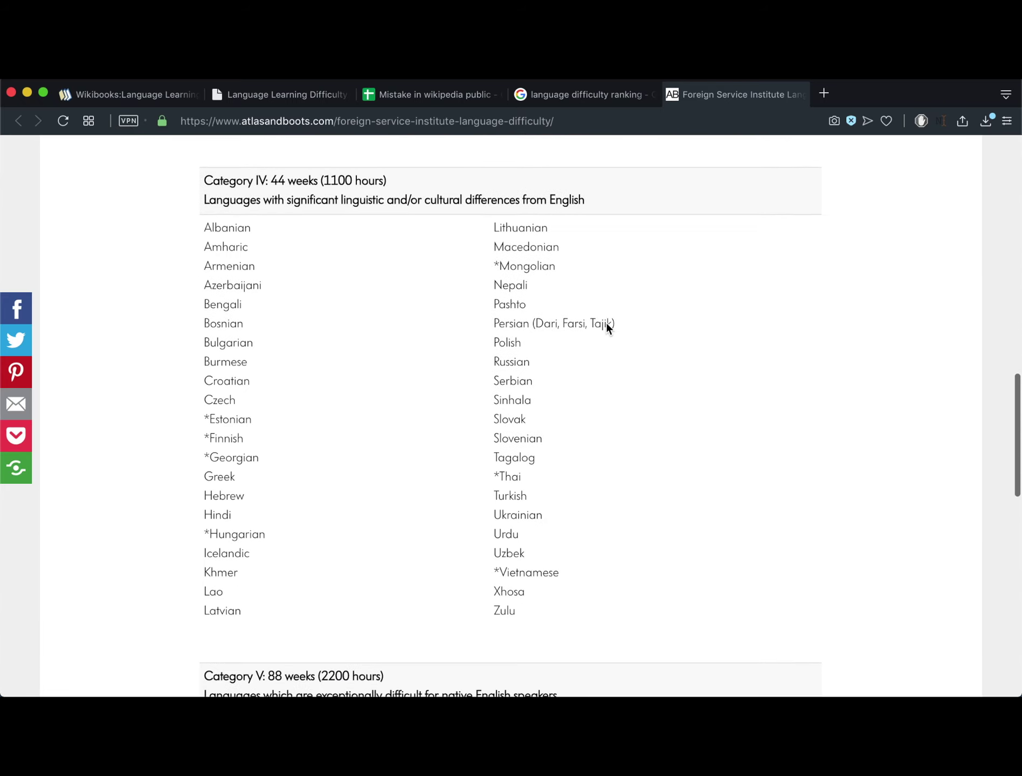
scroll(606, 323, "down", 3)
scroll(578, 240, "up", 3)
scroll(578, 240, "up", 4)
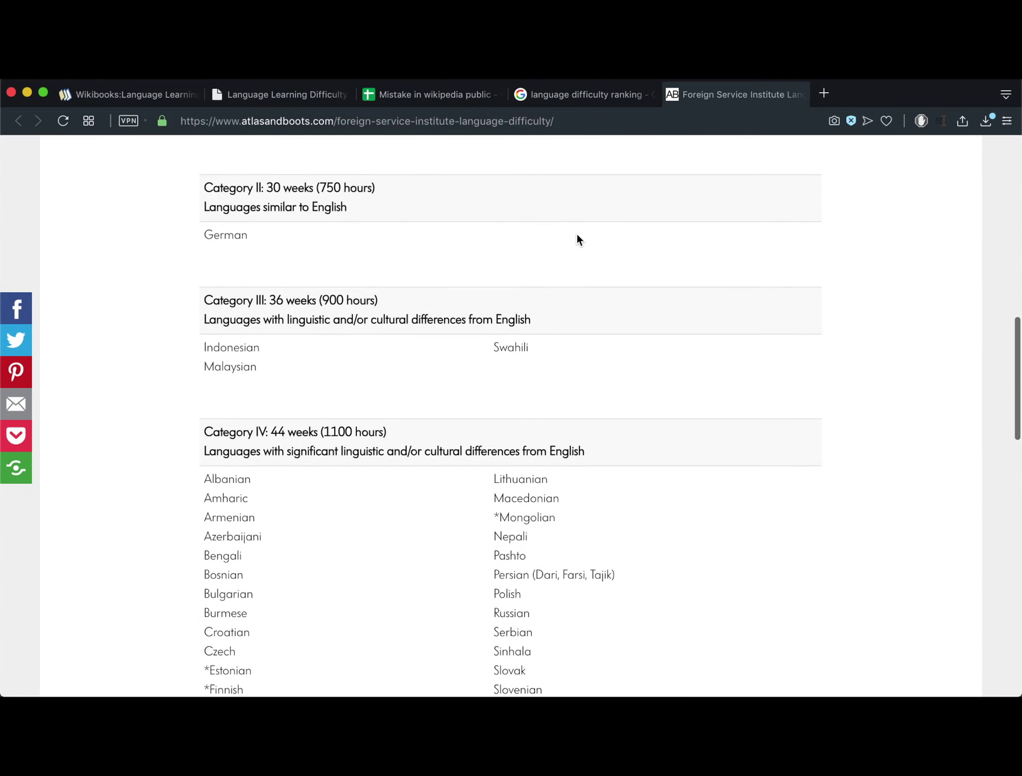
left_click(532, 96)
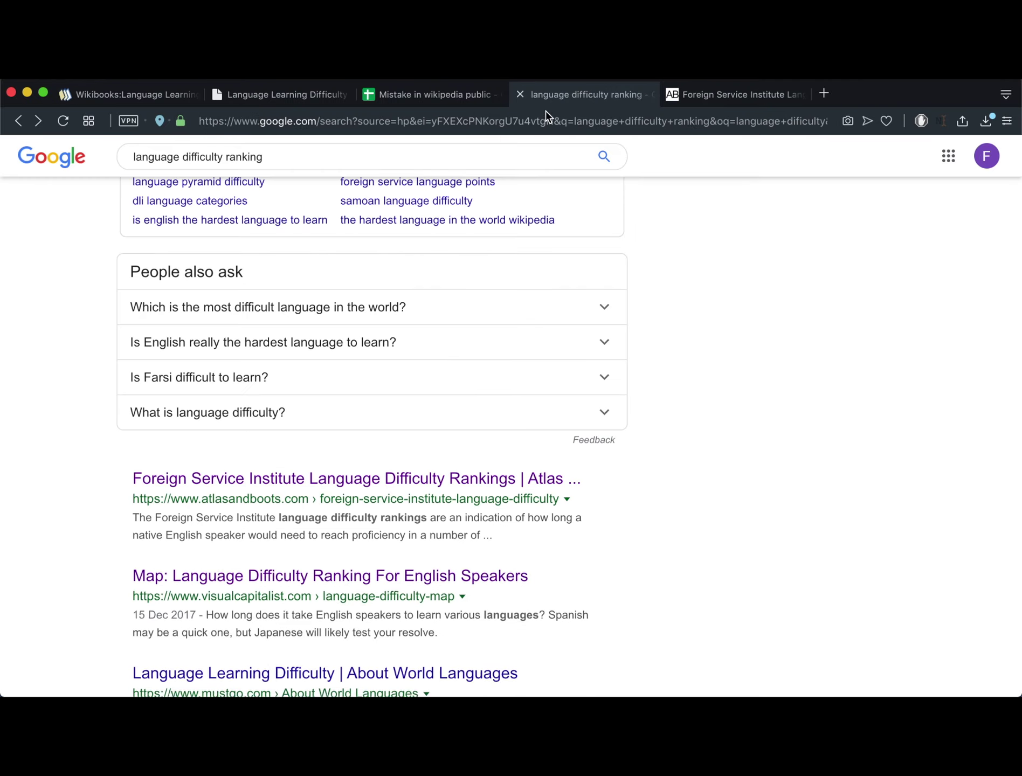
scroll(440, 394, "down", 3)
left_click(276, 441, "super")
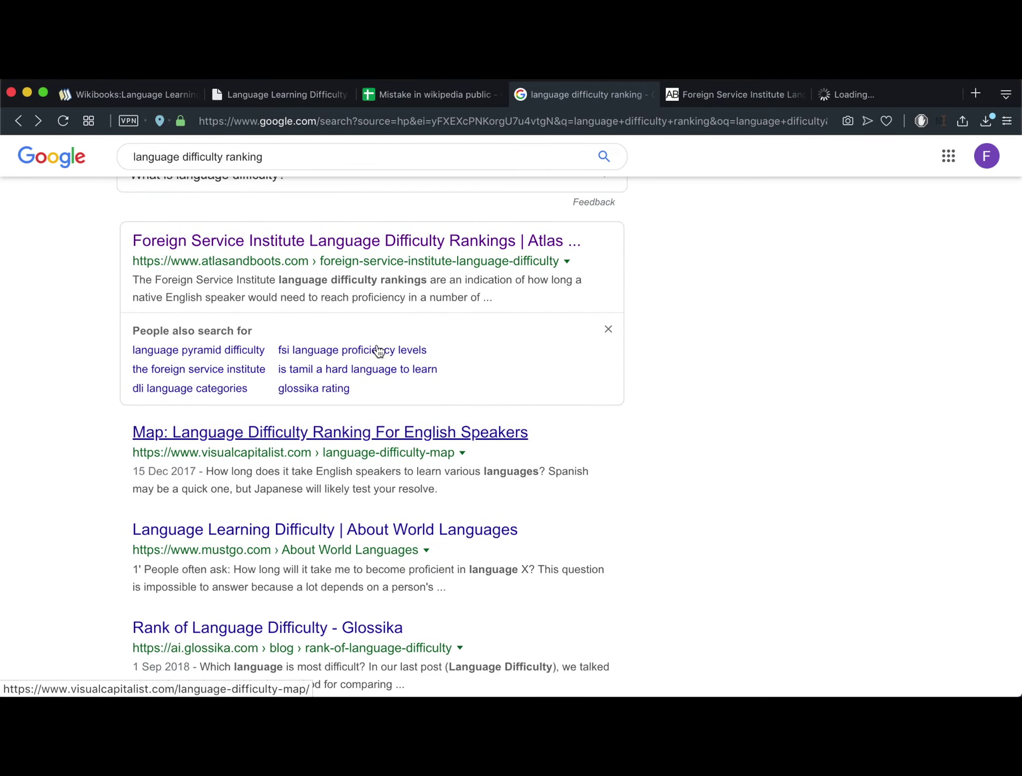
left_click(293, 531, "super")
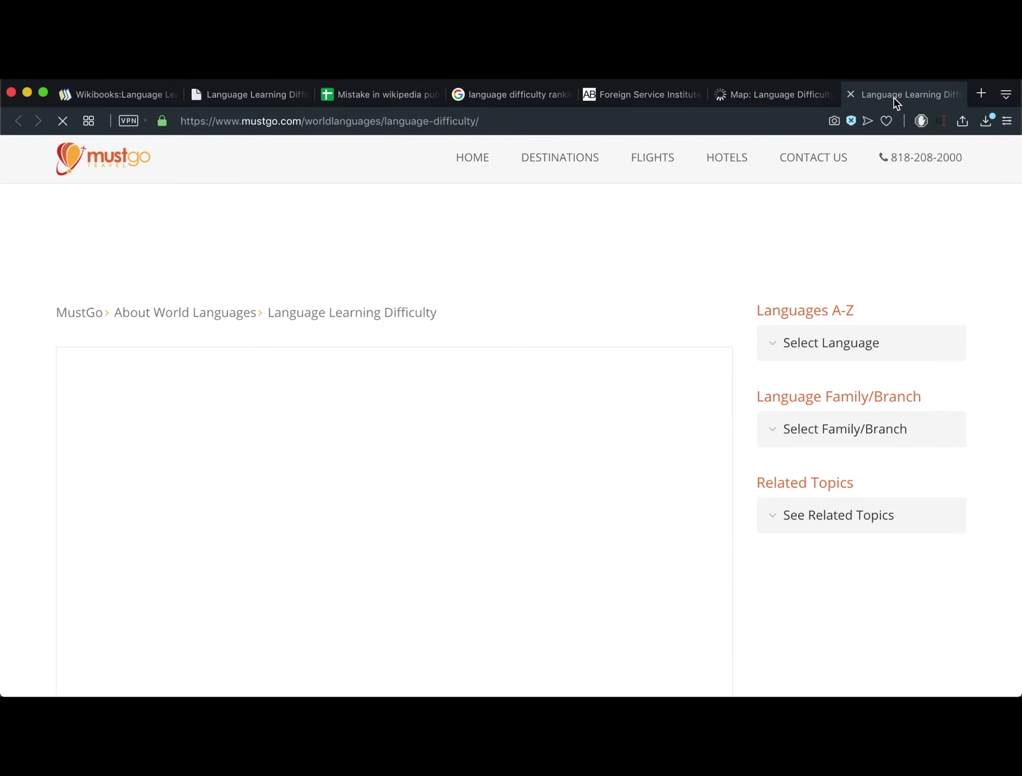
scroll(613, 352, "down", 5)
scroll(613, 352, "down", 3)
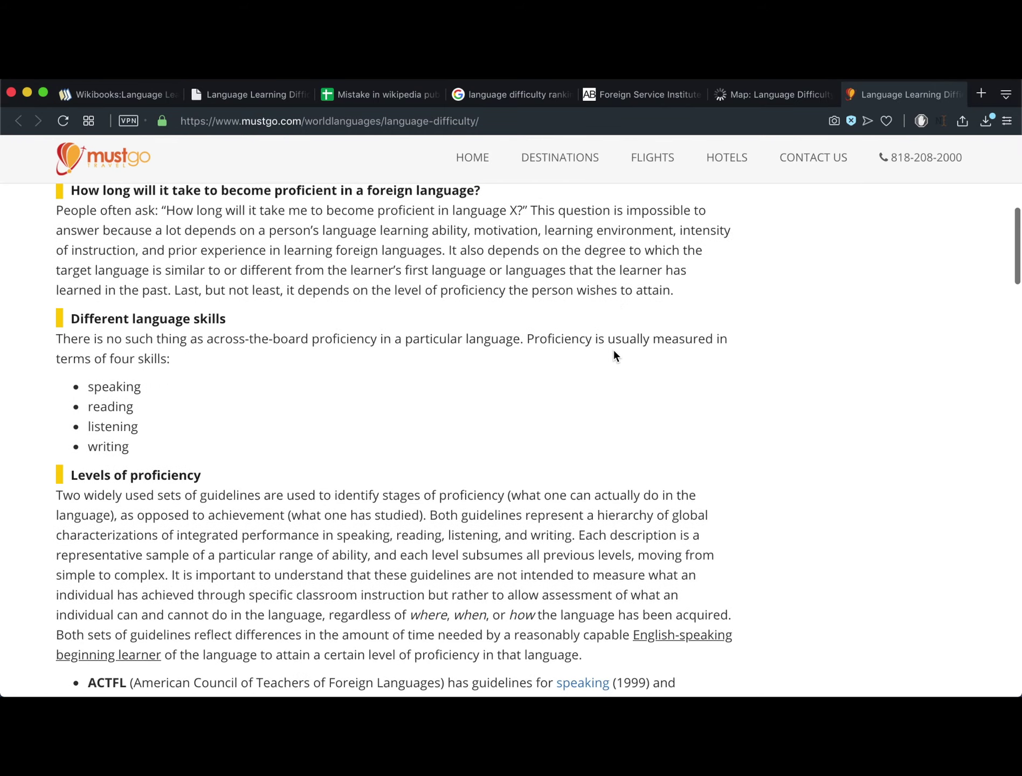
scroll(614, 351, "down", 4)
scroll(614, 352, "down", 3)
scroll(614, 355, "down", 1)
scroll(614, 355, "down", 4)
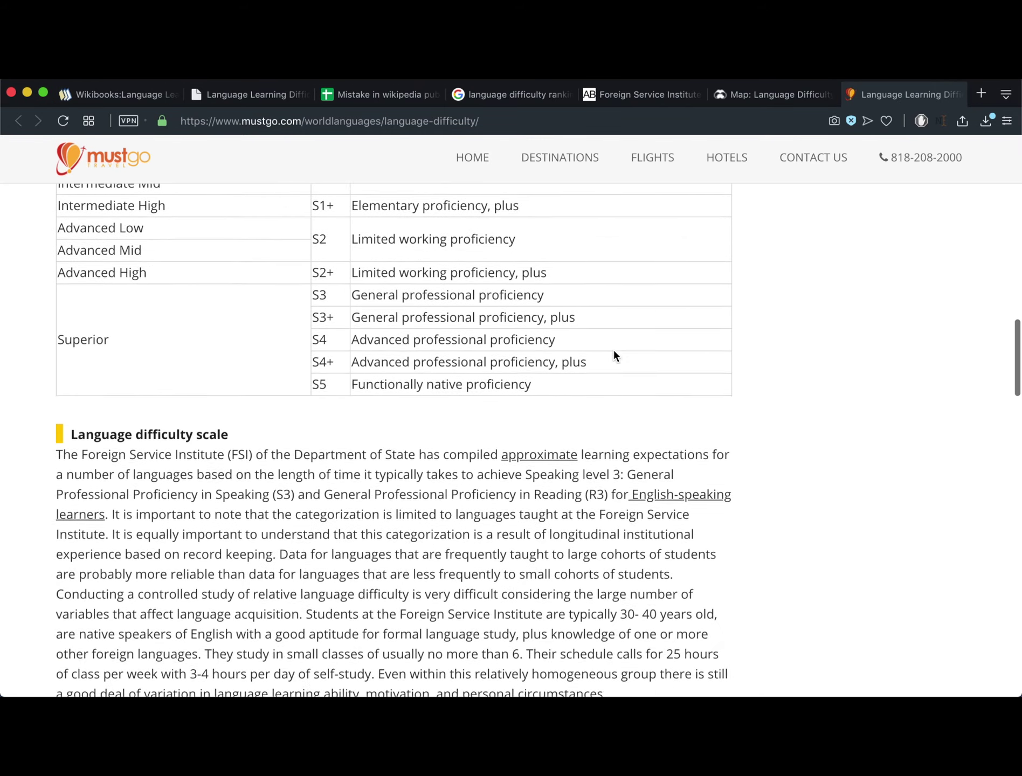
scroll(613, 355, "down", 5)
scroll(613, 355, "down", 2)
scroll(613, 356, "down", 2)
scroll(613, 356, "down", 1)
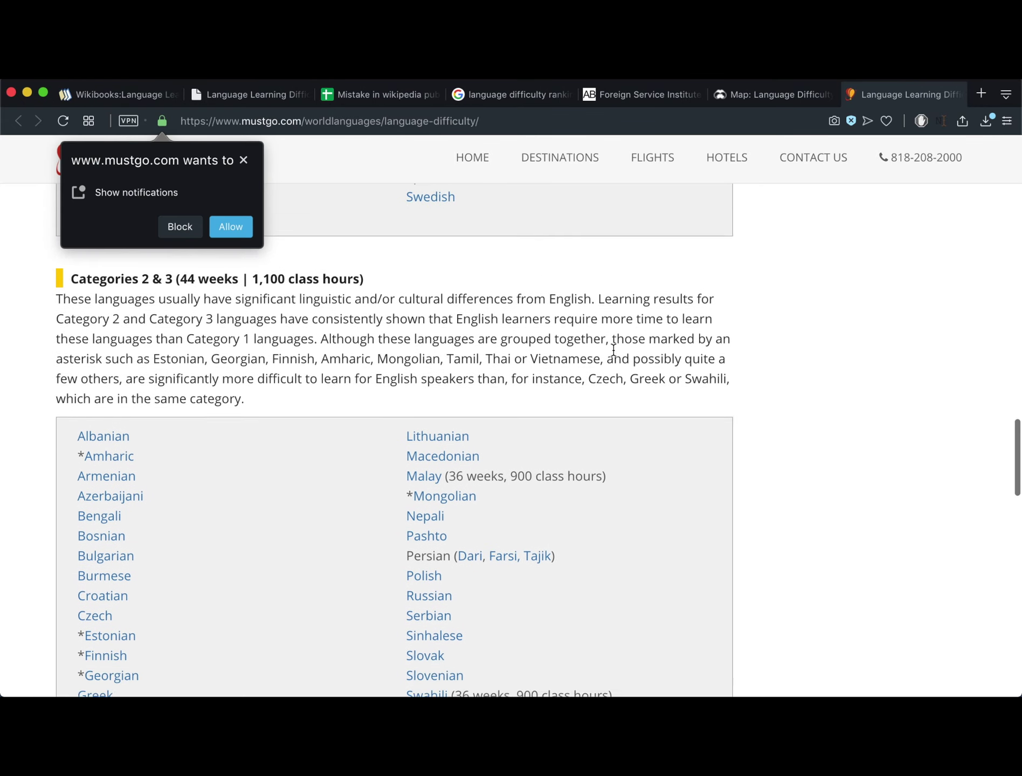
scroll(613, 356, "up", 5)
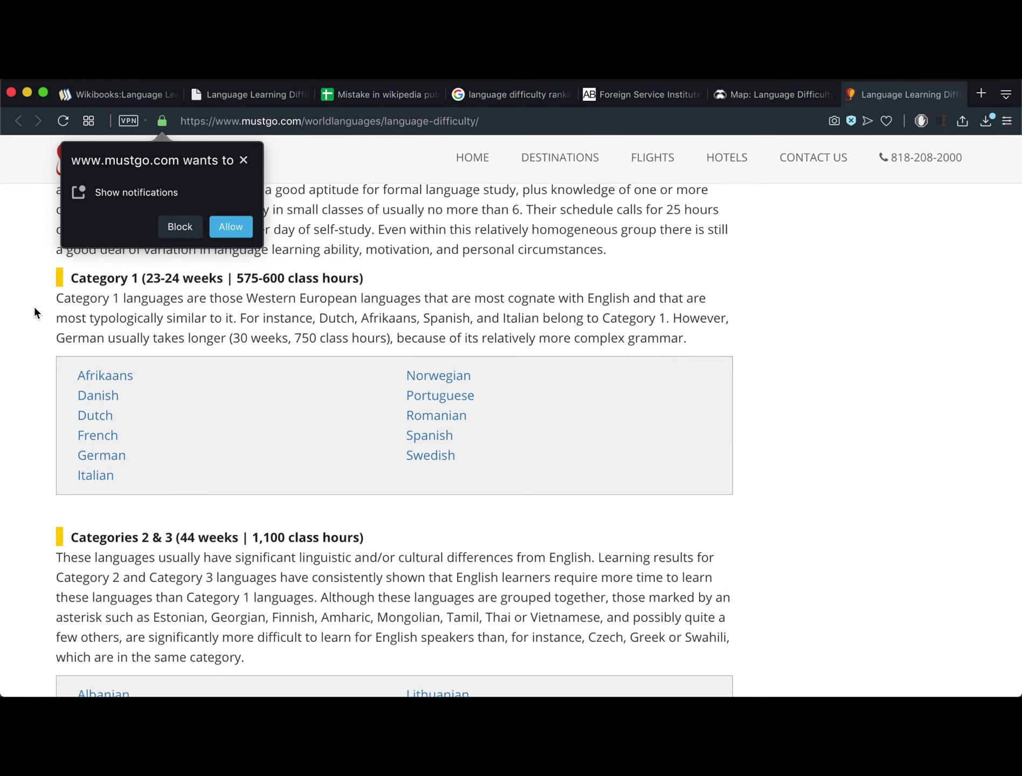
Dismiss the notification prompt, review the FSI and map articles, then return to the search results
left_click(244, 159)
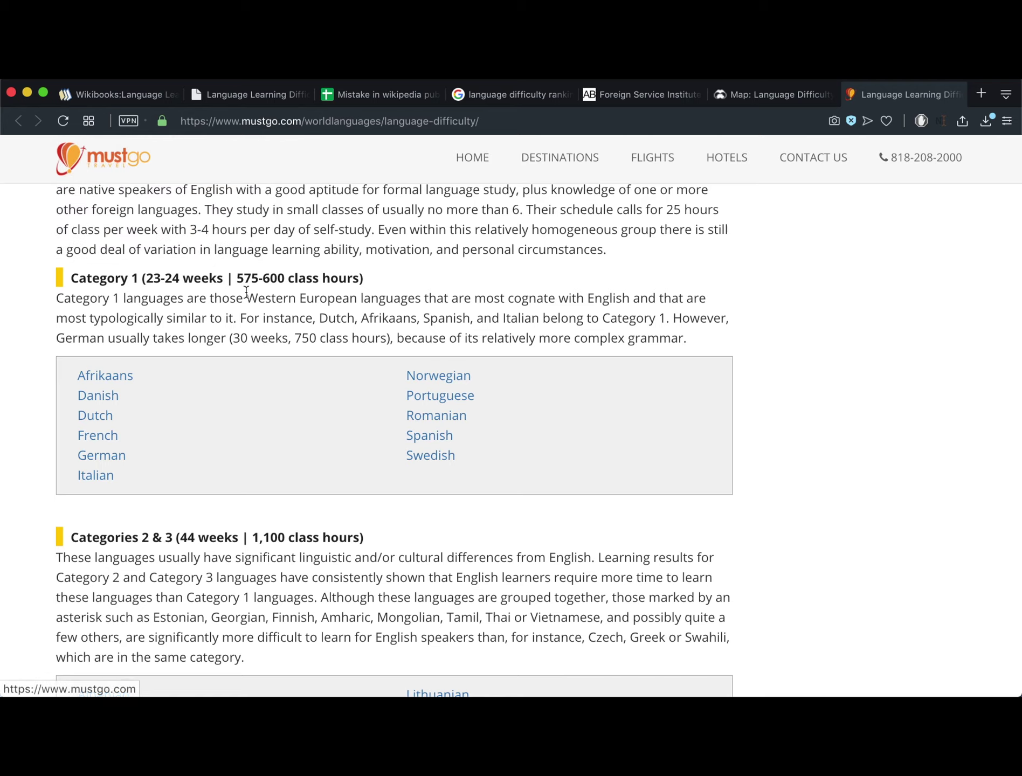
scroll(268, 399, "down", 5)
scroll(269, 399, "down", 2)
scroll(269, 406, "down", 3)
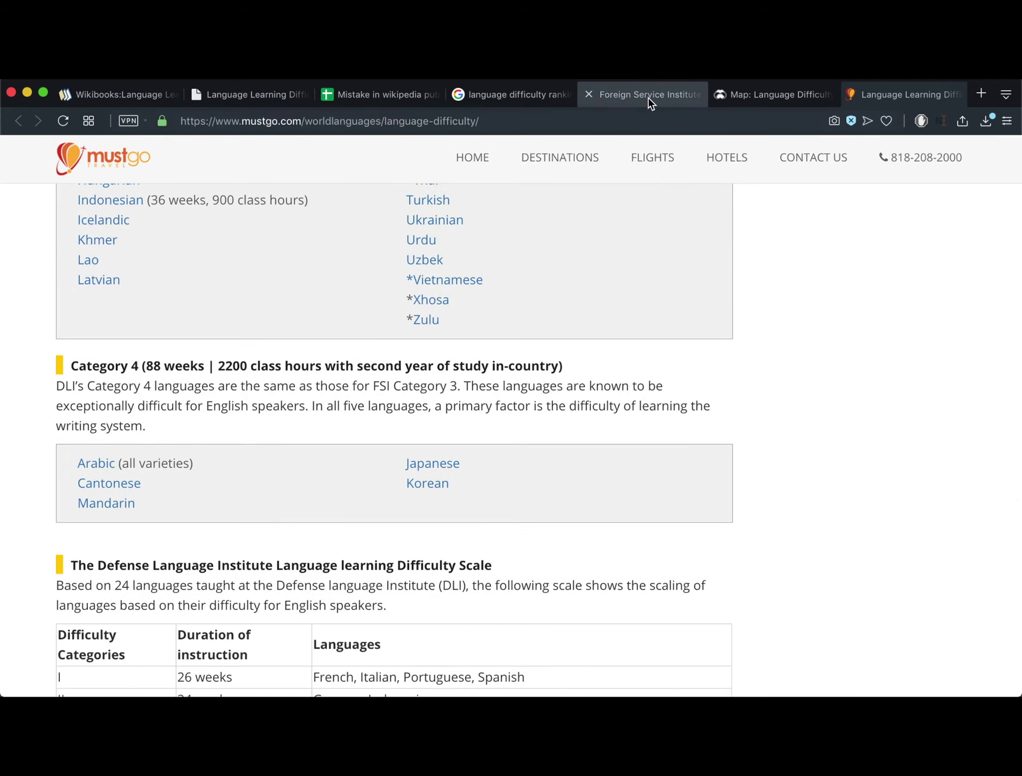
left_click(650, 97)
left_click(774, 99)
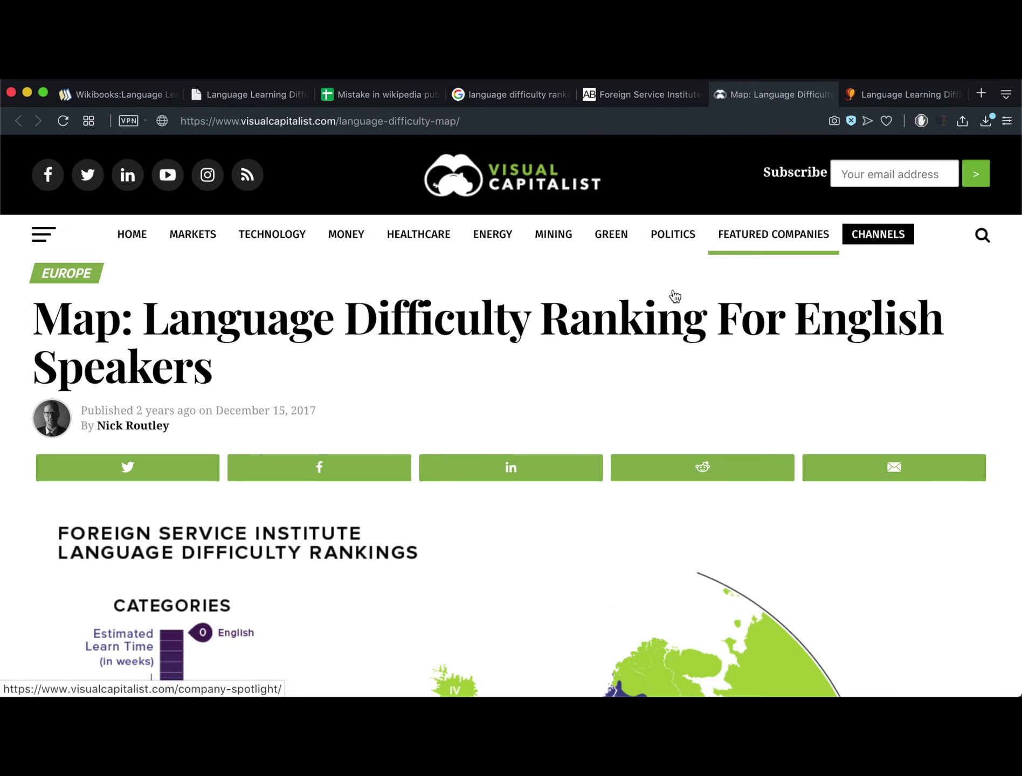
scroll(677, 296, "down", 10)
scroll(673, 296, "down", 5)
scroll(673, 294, "down", 5)
scroll(648, 417, "down", 3)
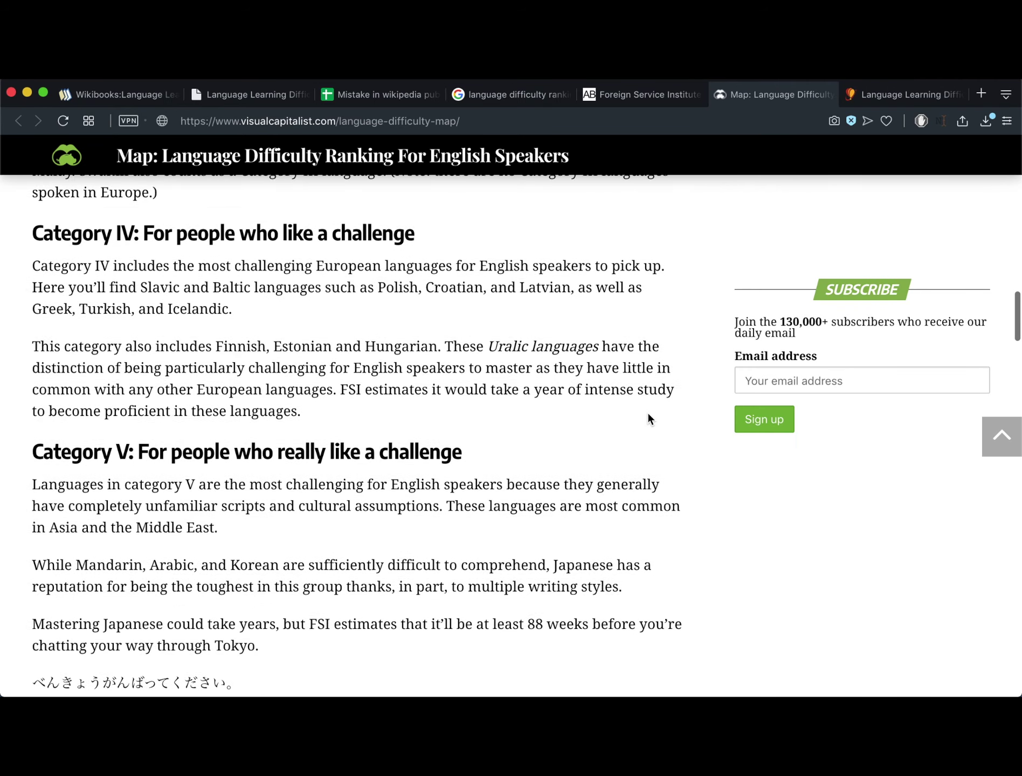
left_click(651, 97)
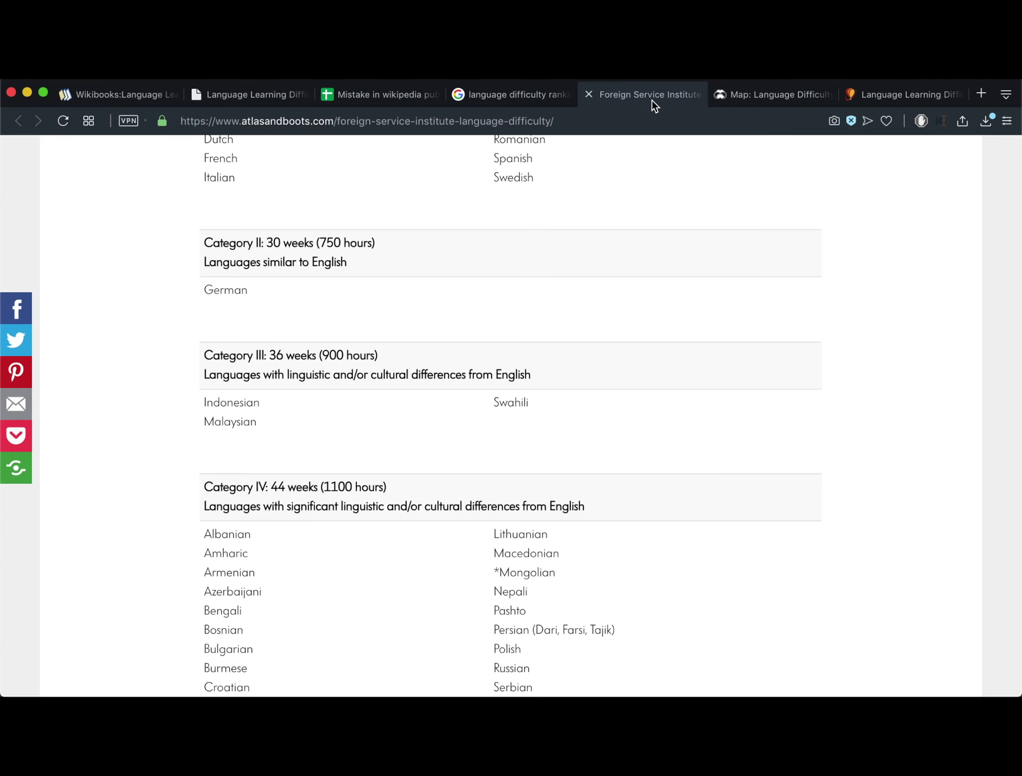
left_click(521, 101)
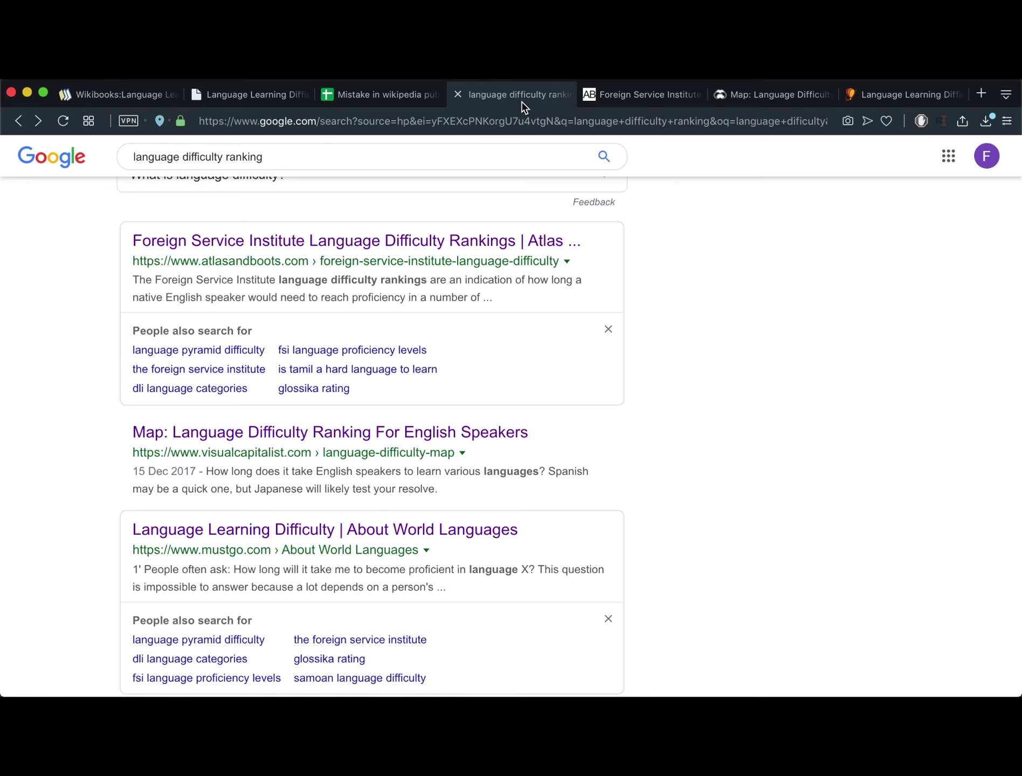
scroll(567, 390, "down", 5)
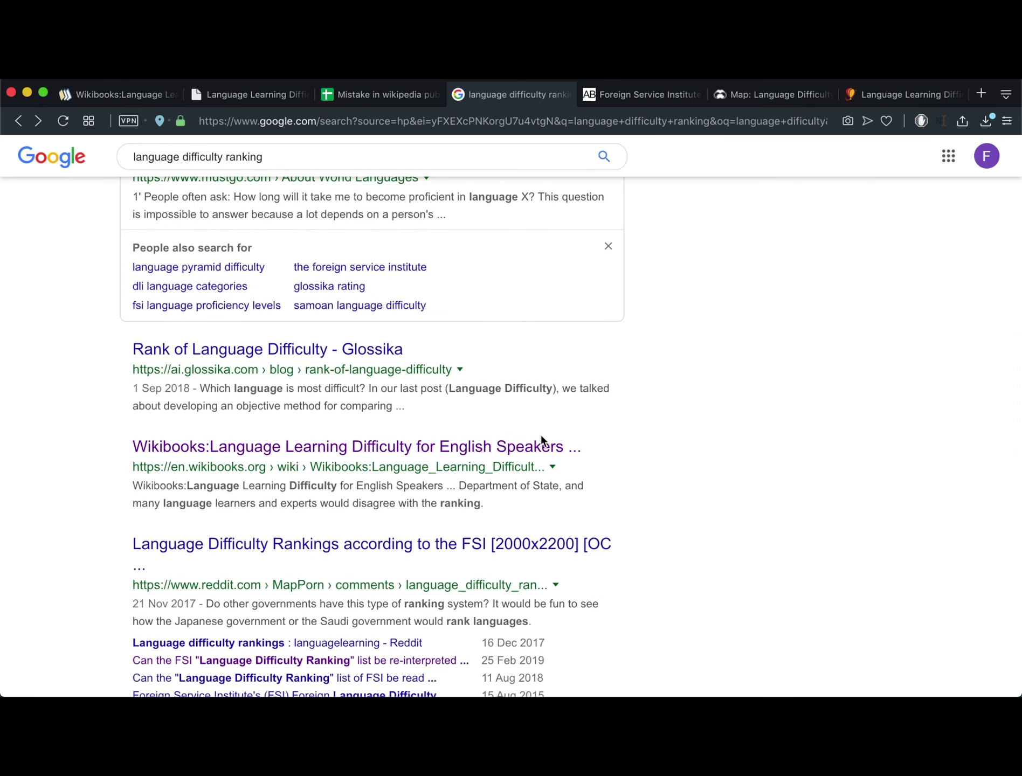
Open the Wikibooks language difficulty article and its archived web.archive.org source note in a new tab
left_click(448, 445)
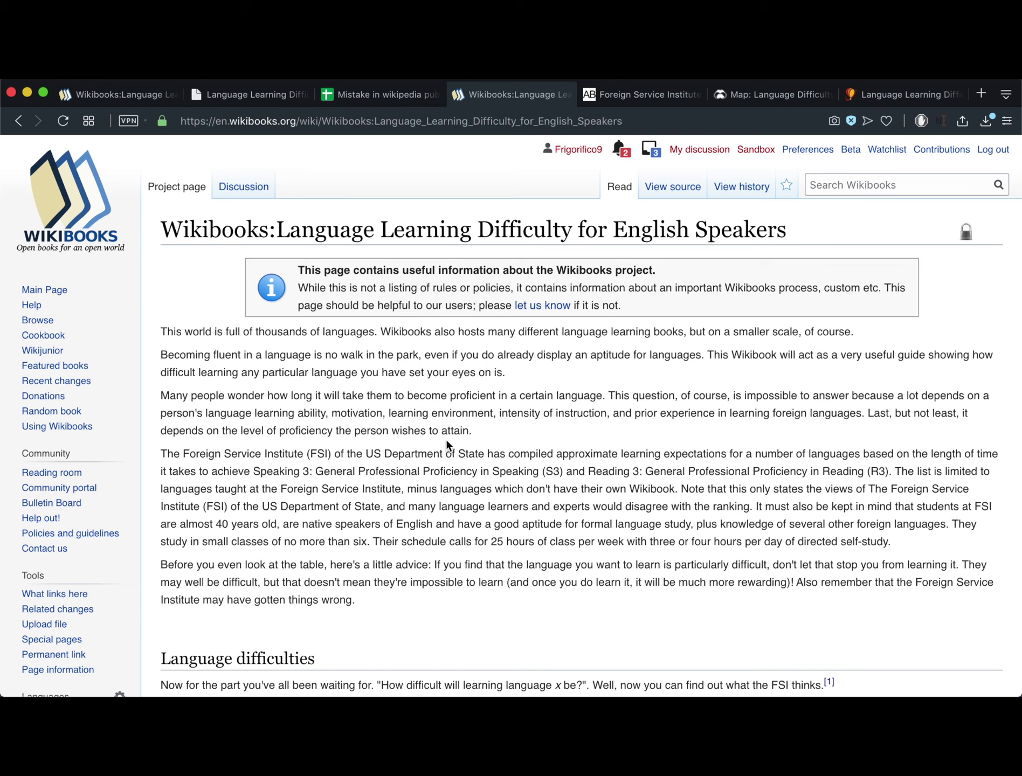
scroll(446, 440, "down", 3)
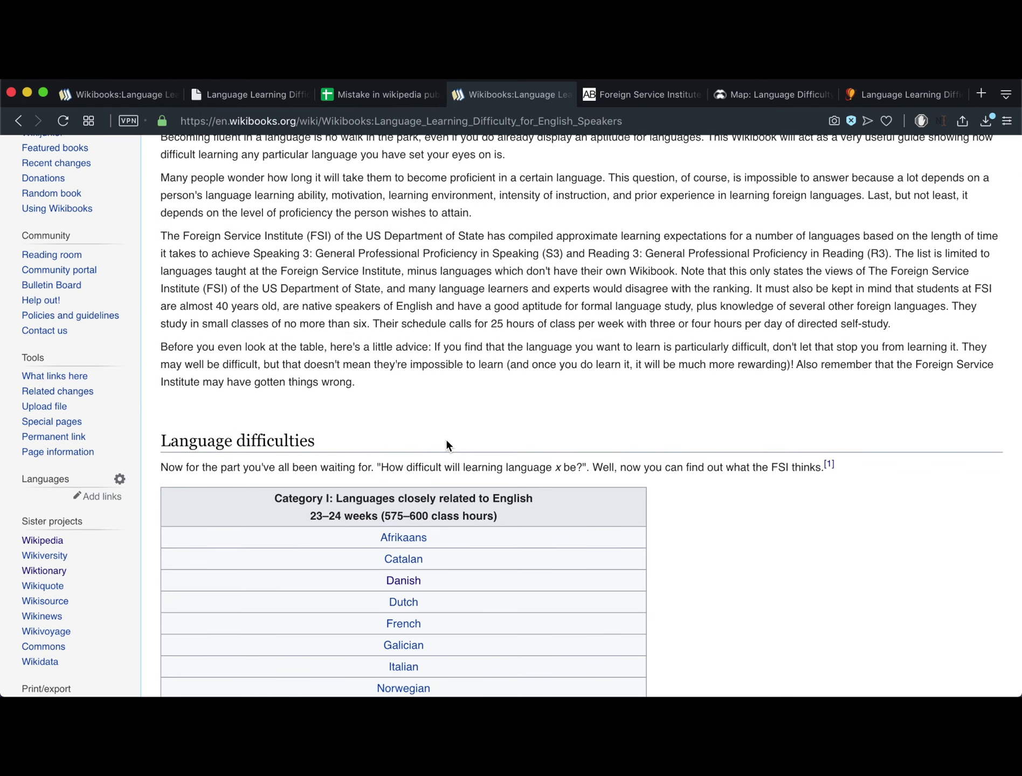
scroll(612, 435, "down", 1)
right_click(616, 423)
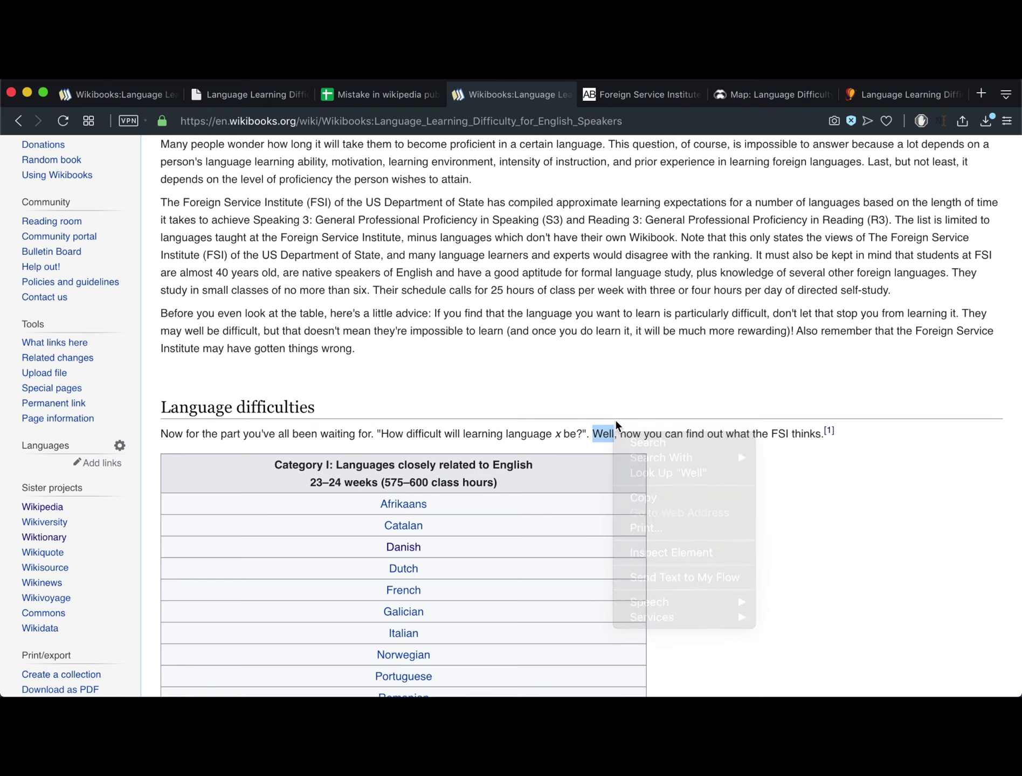
left_click(653, 367)
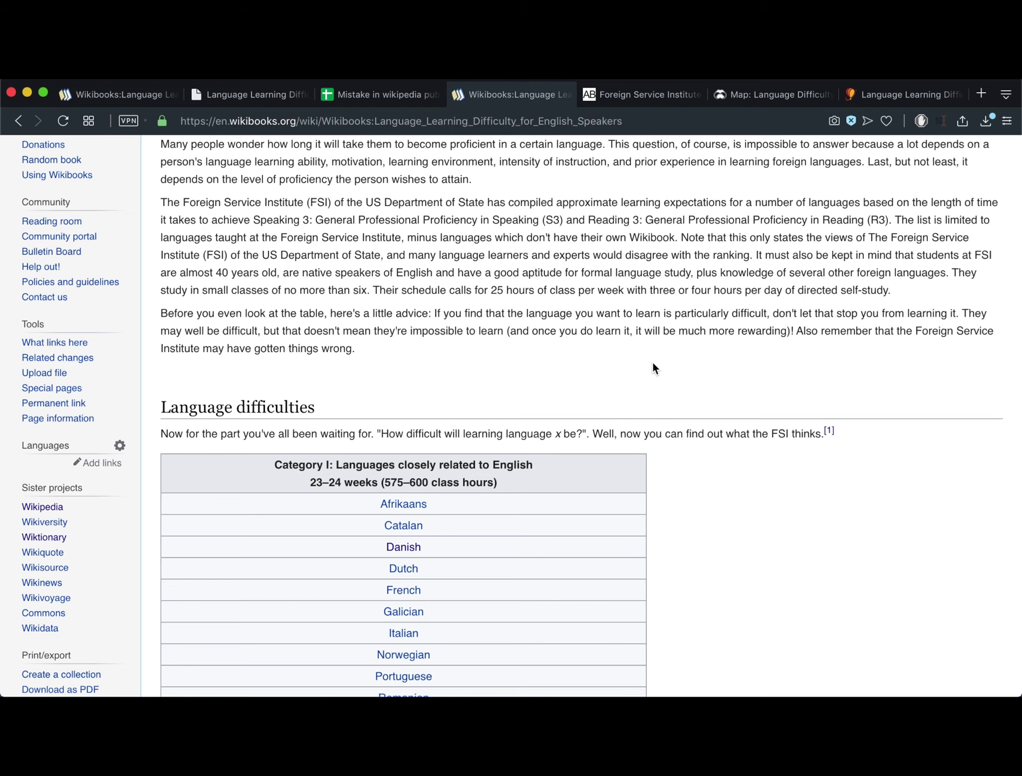
scroll(652, 360, "down", 5)
scroll(652, 361, "up", 7)
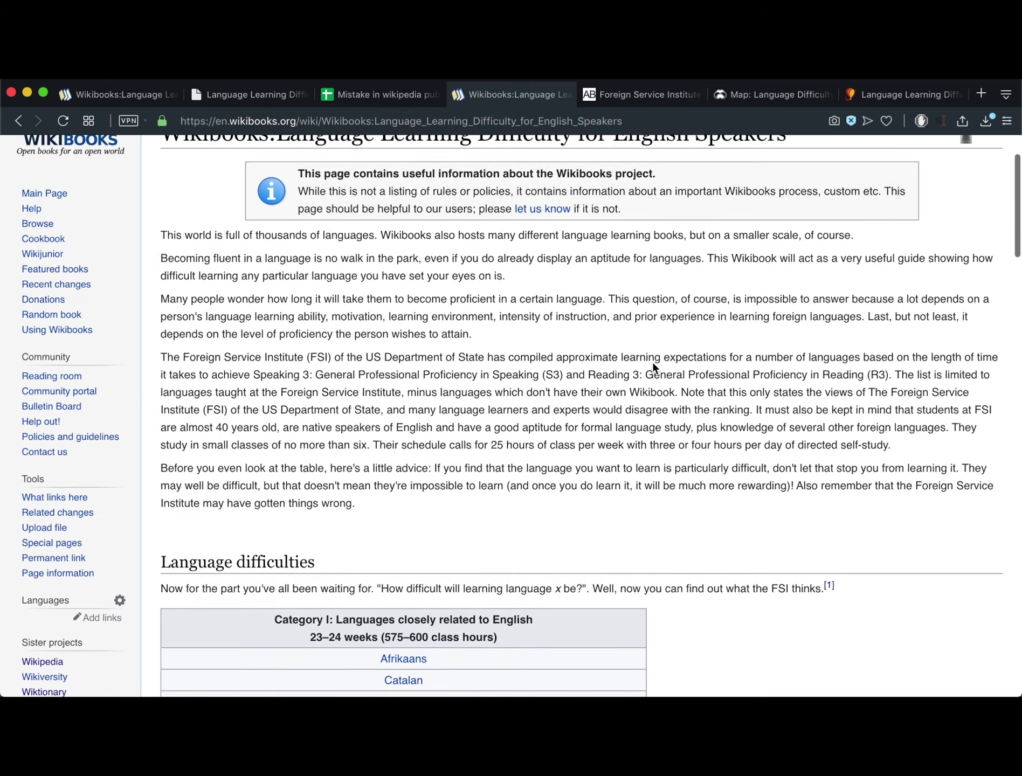
scroll(653, 362, "up", 5)
scroll(653, 362, "down", 2)
scroll(652, 363, "down", 3)
scroll(653, 361, "down", 5)
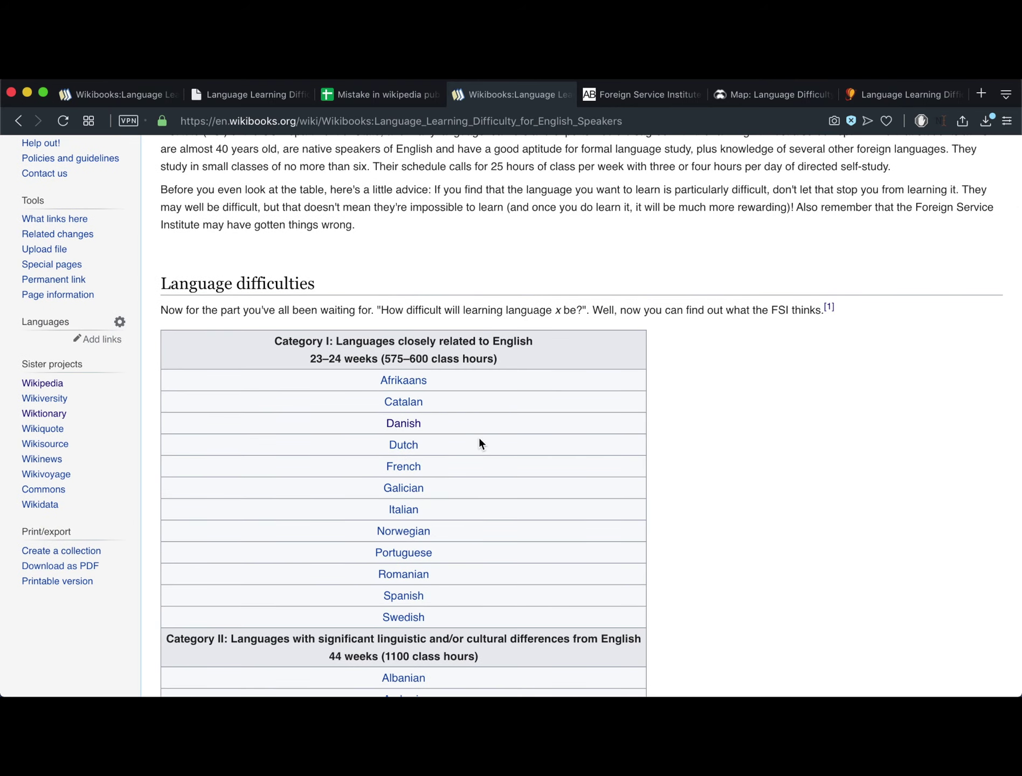
scroll(479, 444, "down", 1)
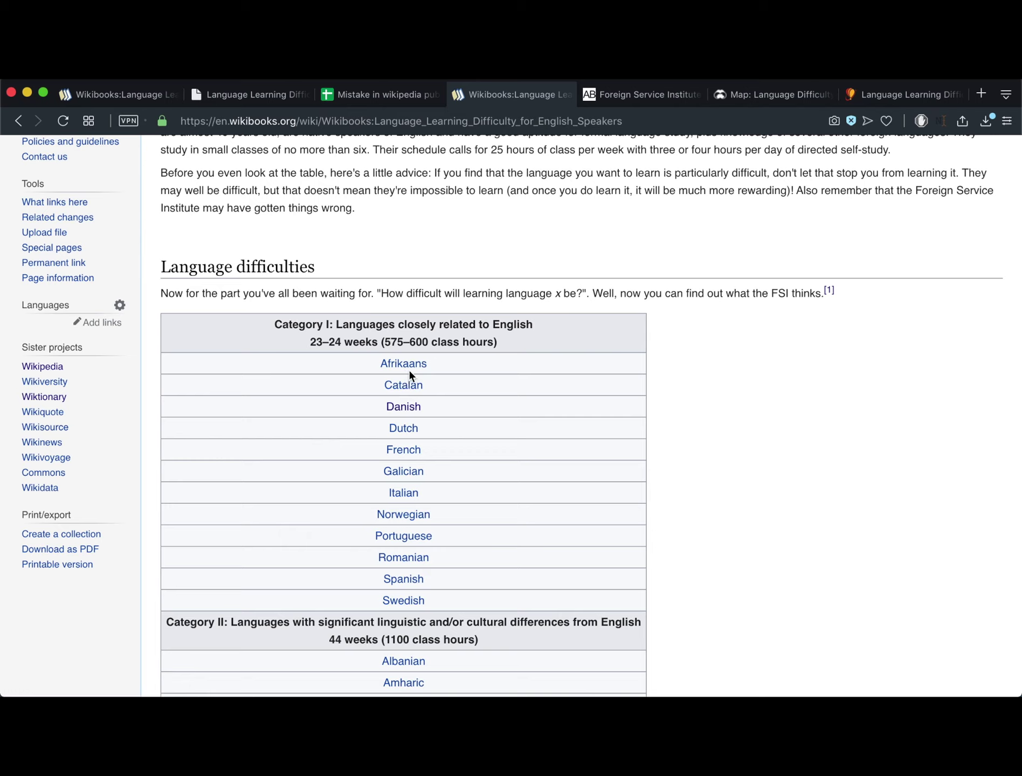
scroll(440, 374, "down", 3)
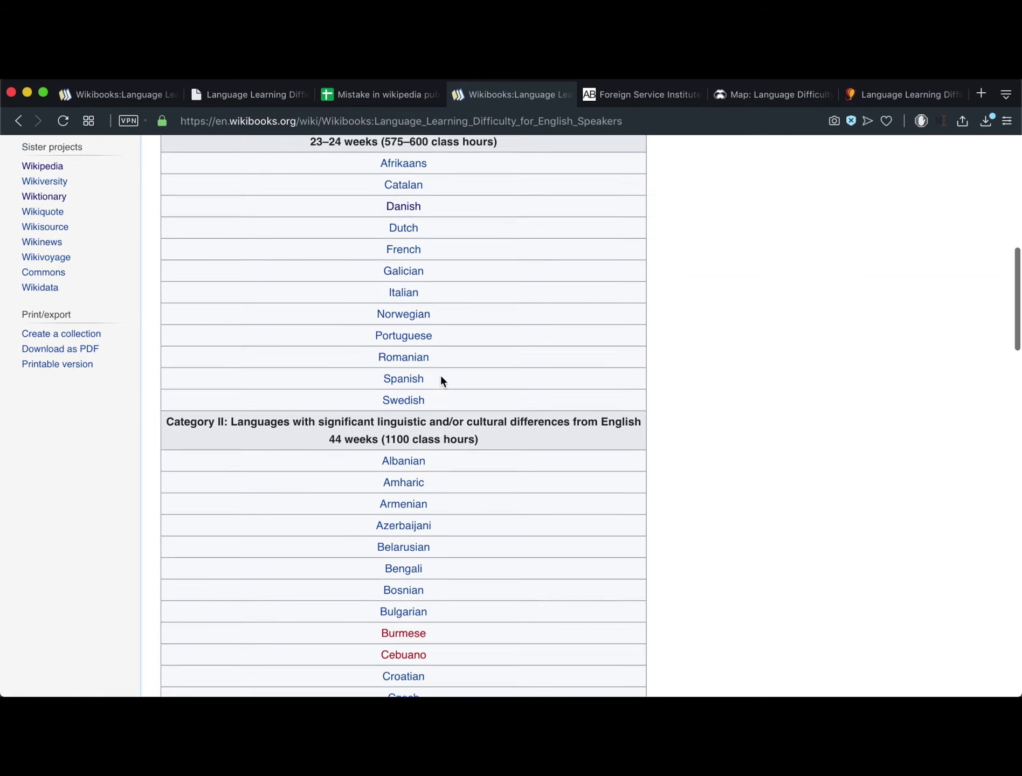
scroll(440, 374, "down", 6)
scroll(440, 374, "down", 7)
scroll(440, 373, "down", 10)
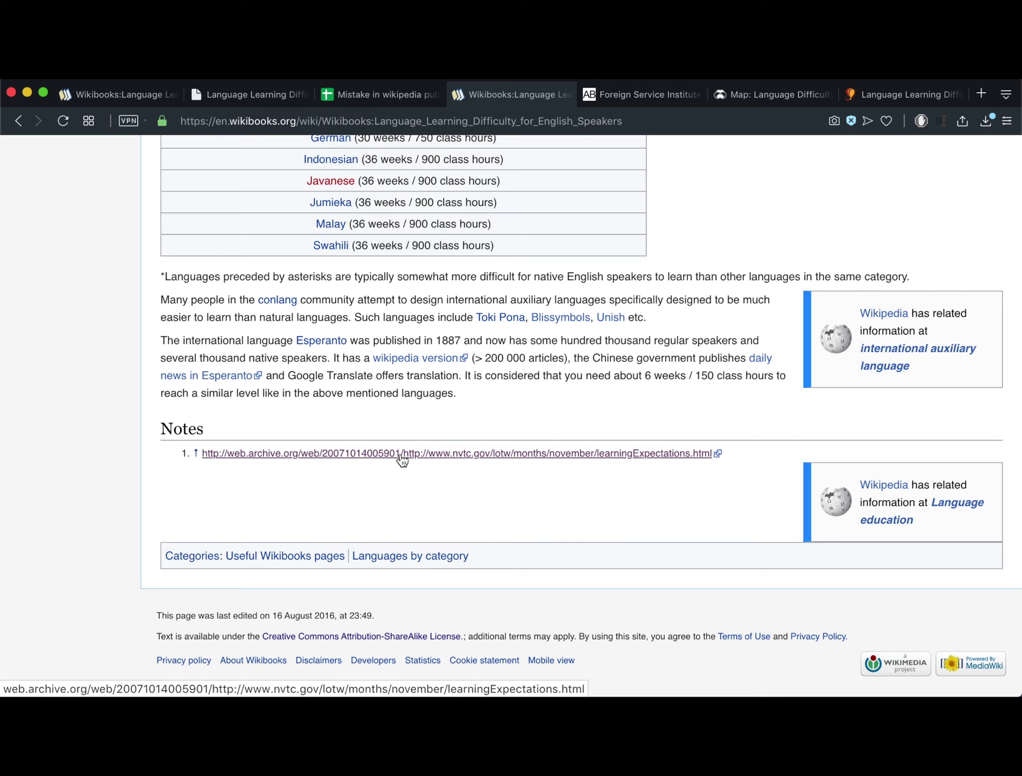
scroll(402, 460, "up", 5)
scroll(401, 456, "down", 5)
left_click(408, 454, "super")
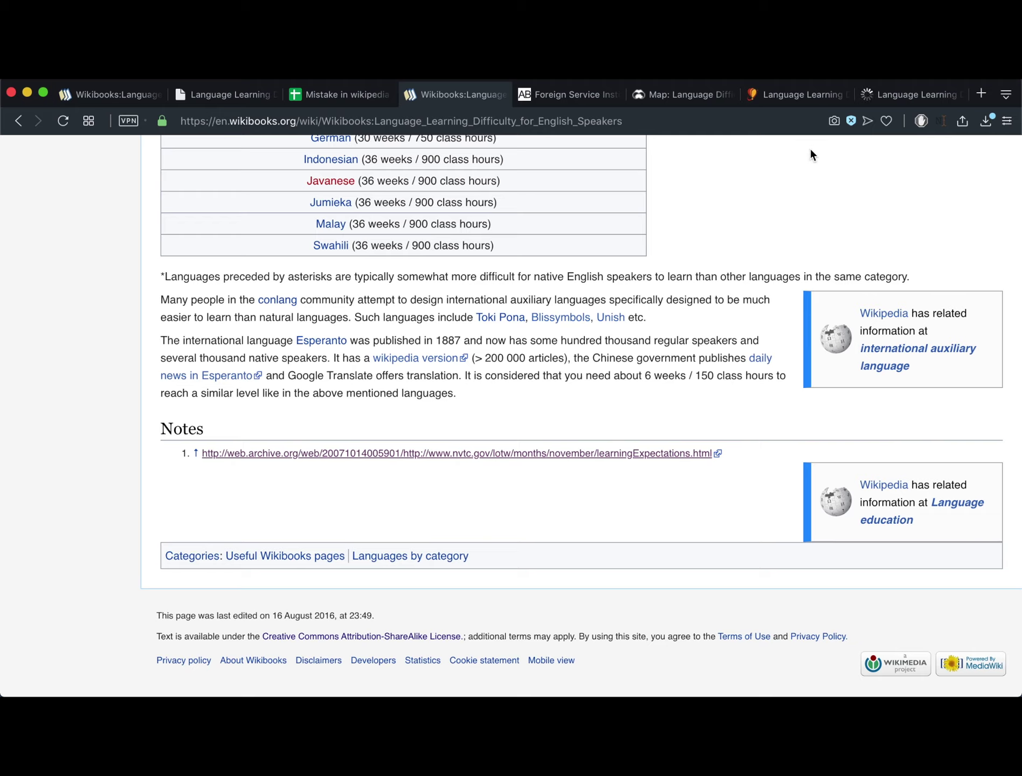
Switch to the archived 2007 NVTC capture and review its Category I–III tables
left_click(901, 95)
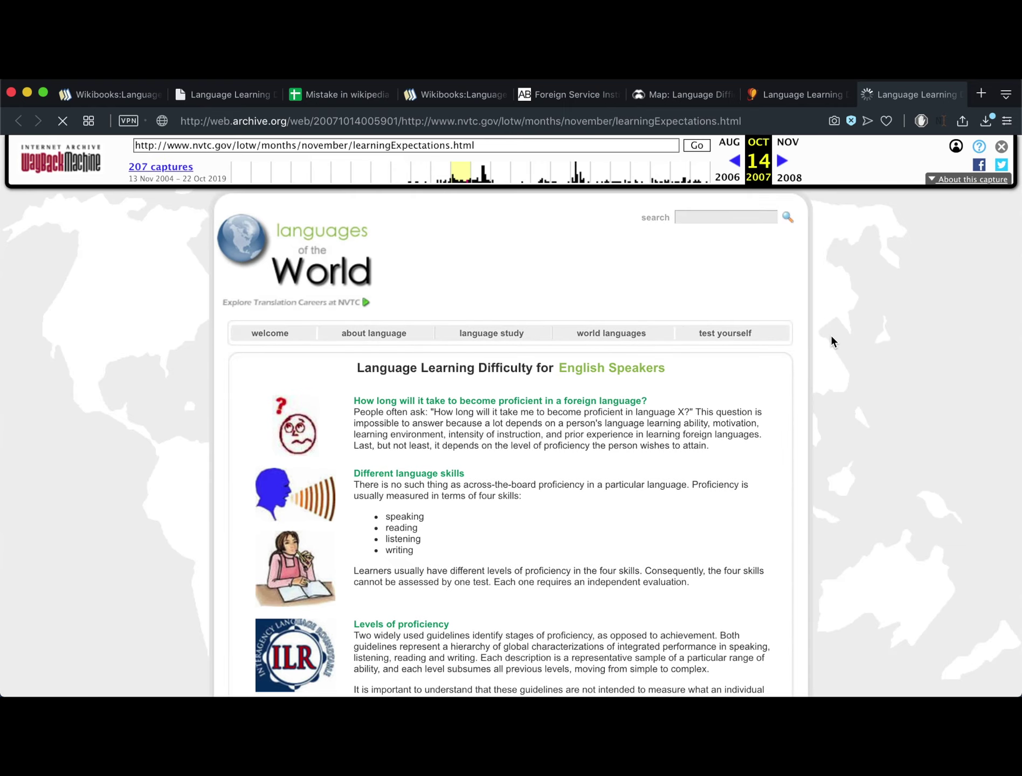
scroll(840, 429, "down", 5)
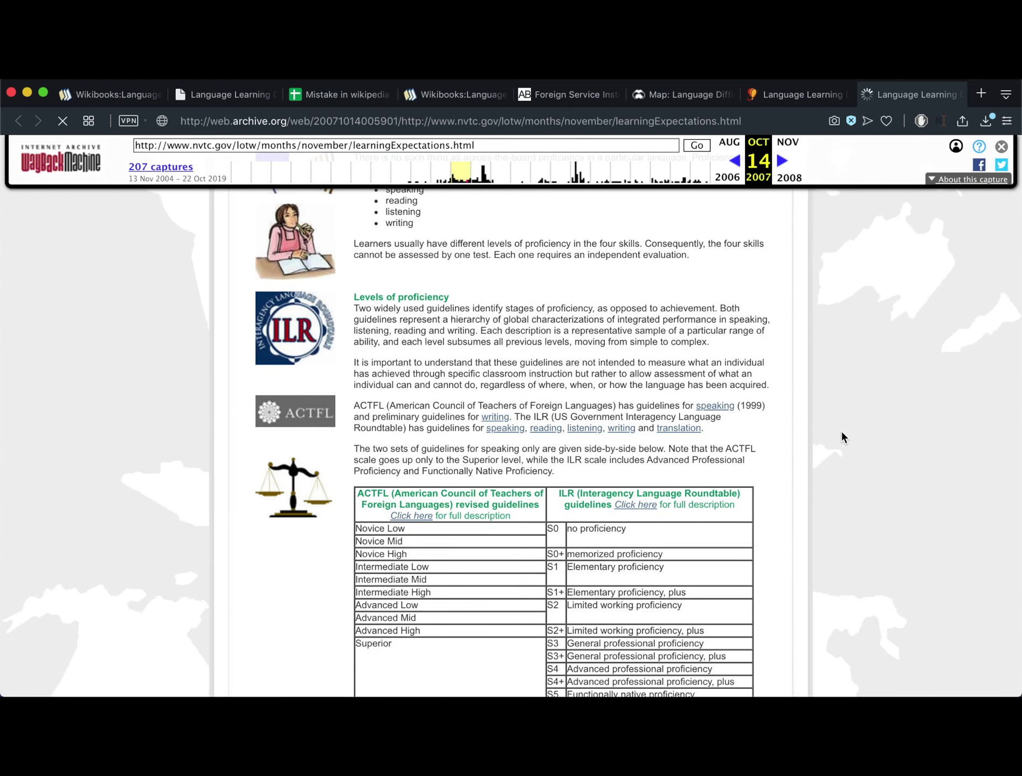
scroll(841, 432, "down", 2)
scroll(841, 432, "down", 1)
scroll(843, 433, "down", 3)
scroll(841, 432, "down", 4)
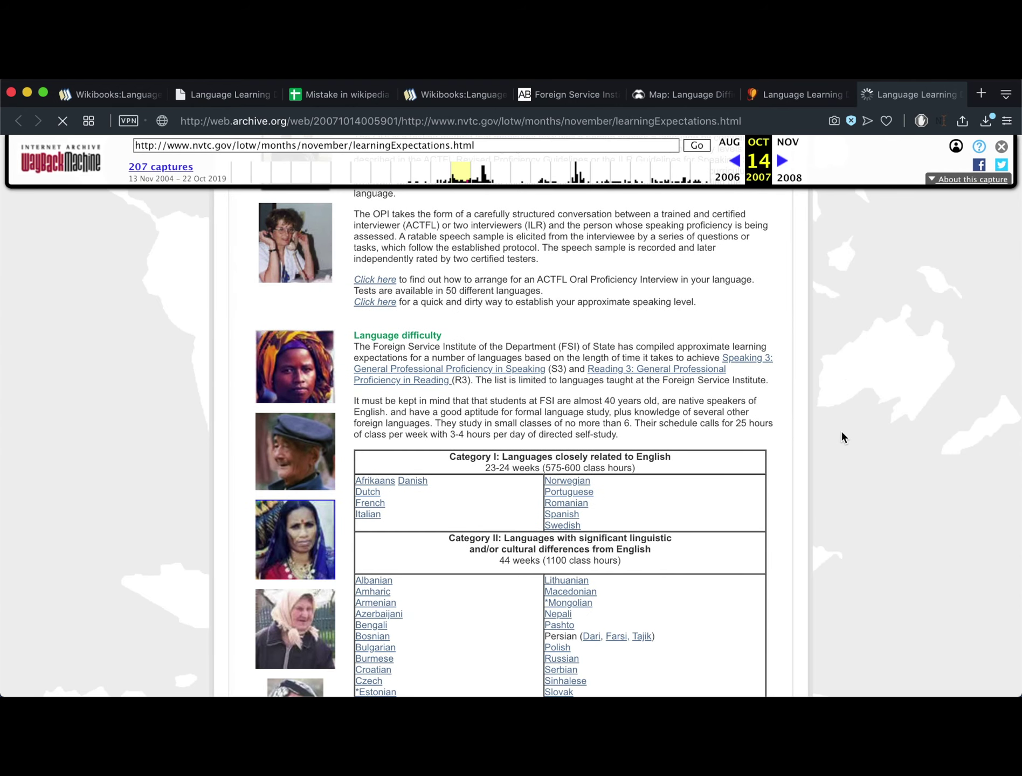
scroll(841, 437, "down", 1)
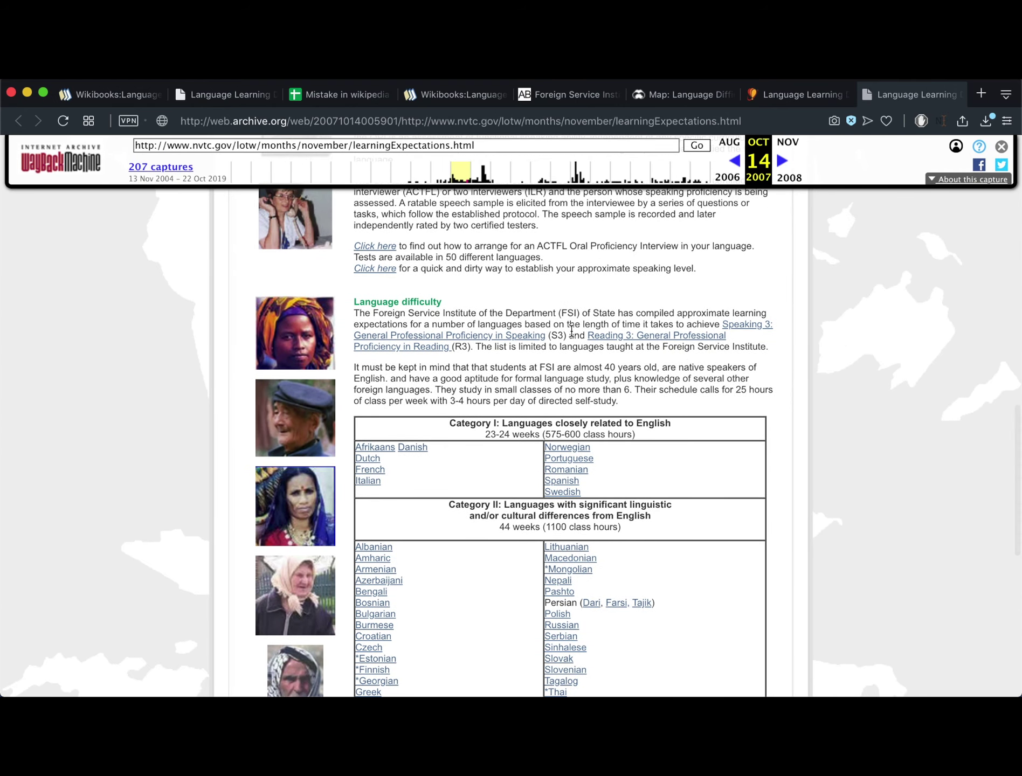
scroll(571, 330, "up", 6)
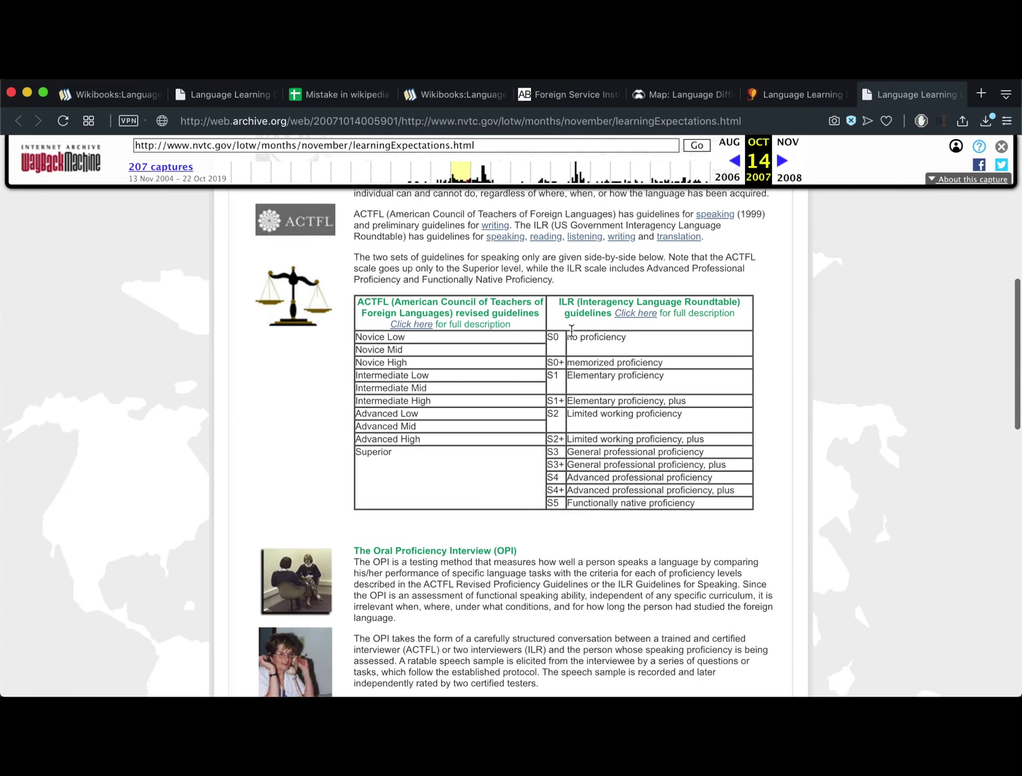
scroll(571, 330, "up", 6)
scroll(572, 334, "up", 1)
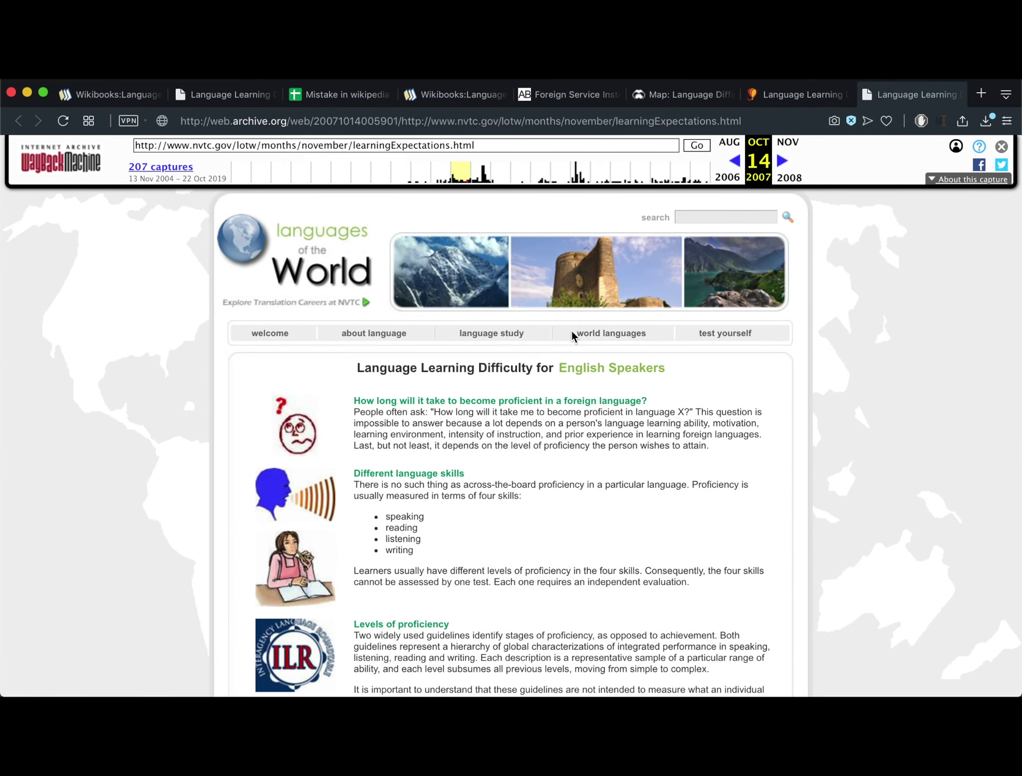
scroll(572, 335, "down", 1)
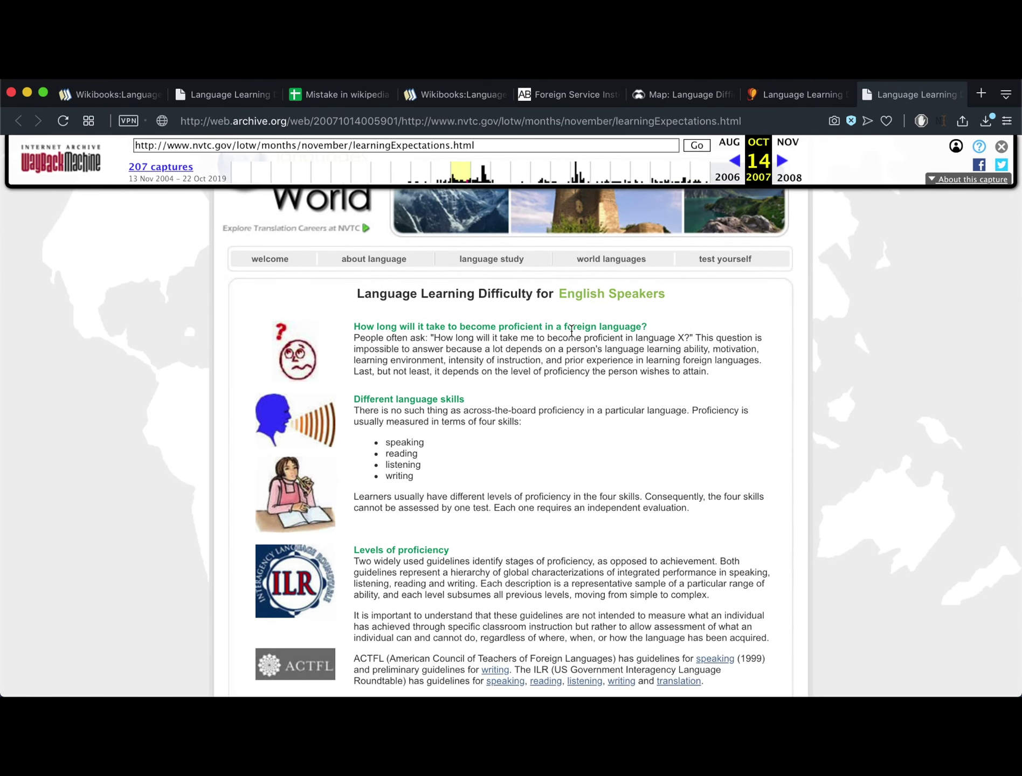
scroll(571, 330, "down", 1)
scroll(571, 331, "down", 3)
scroll(571, 334, "down", 5)
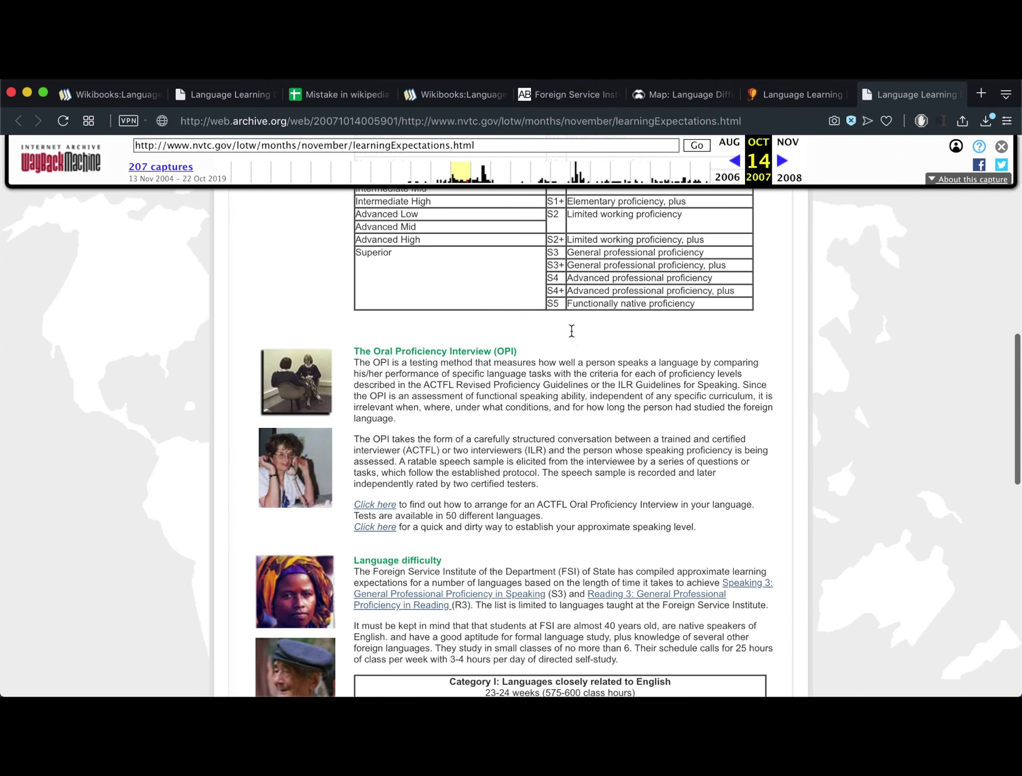
scroll(572, 336, "down", 2)
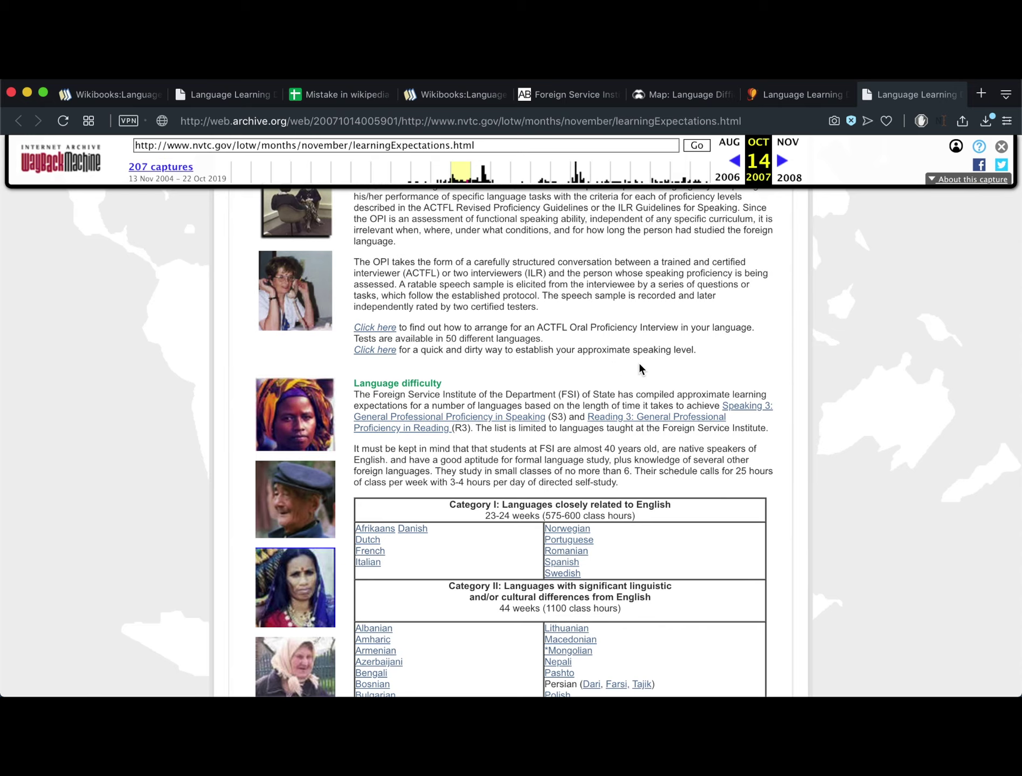
scroll(636, 362, "down", 1)
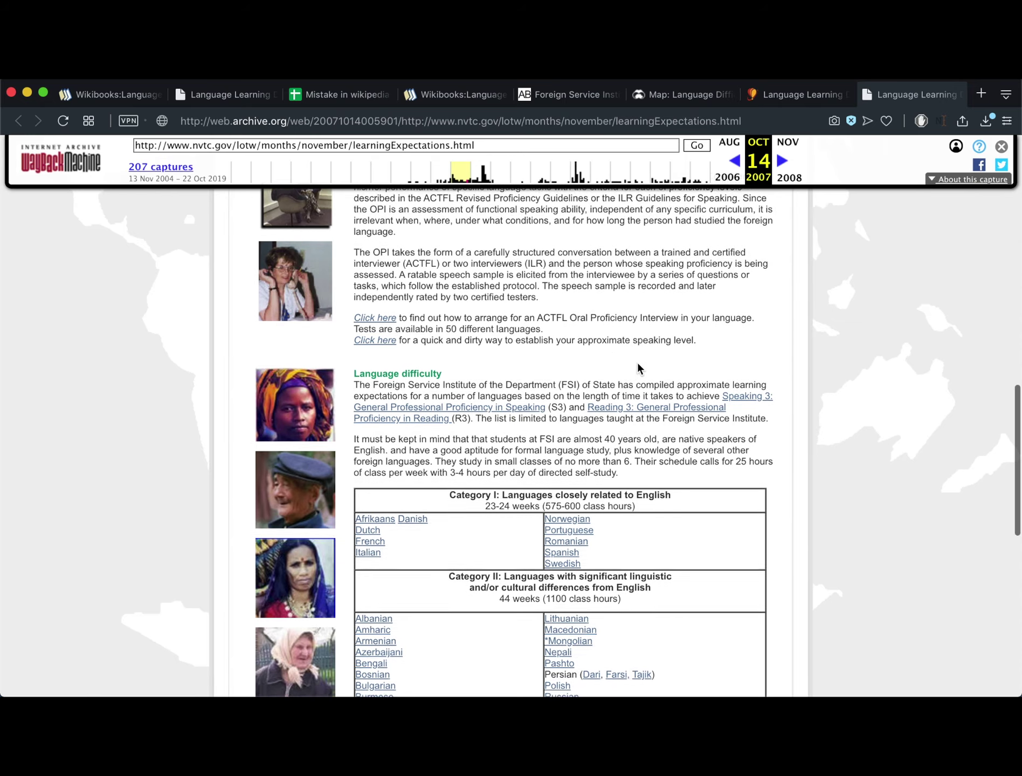
scroll(497, 368, "down", 1)
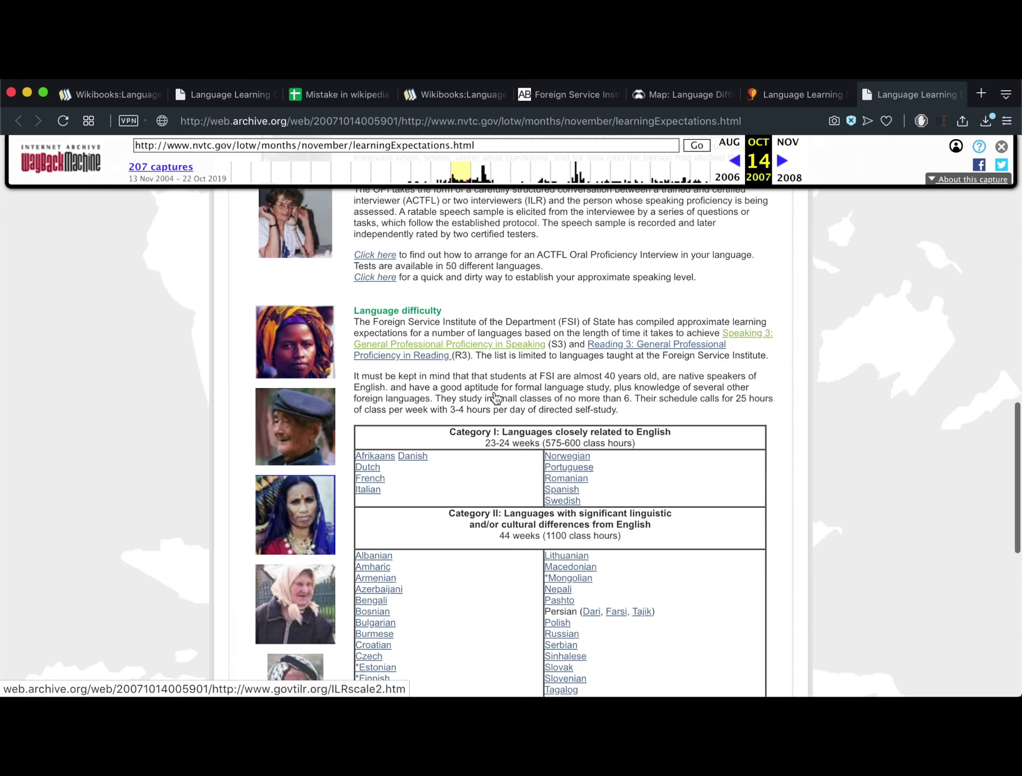
scroll(495, 399, "down", 2)
scroll(495, 398, "down", 2)
scroll(495, 396, "down", 2)
scroll(494, 397, "down", 2)
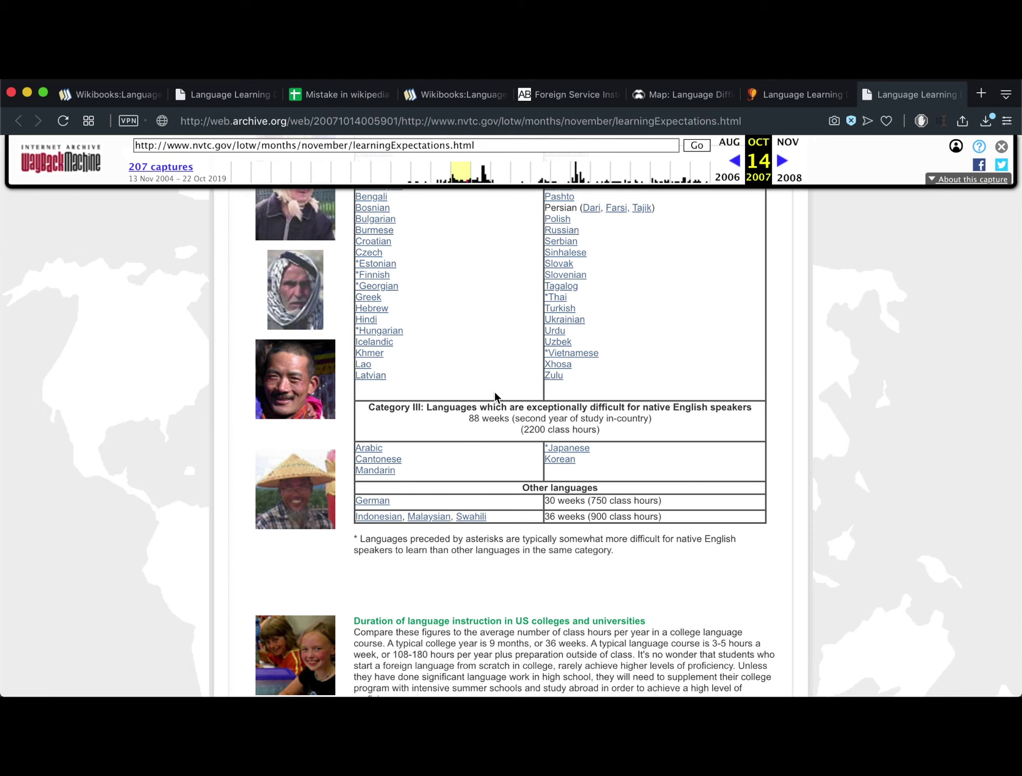
scroll(494, 397, "up", 5)
scroll(494, 397, "up", 2)
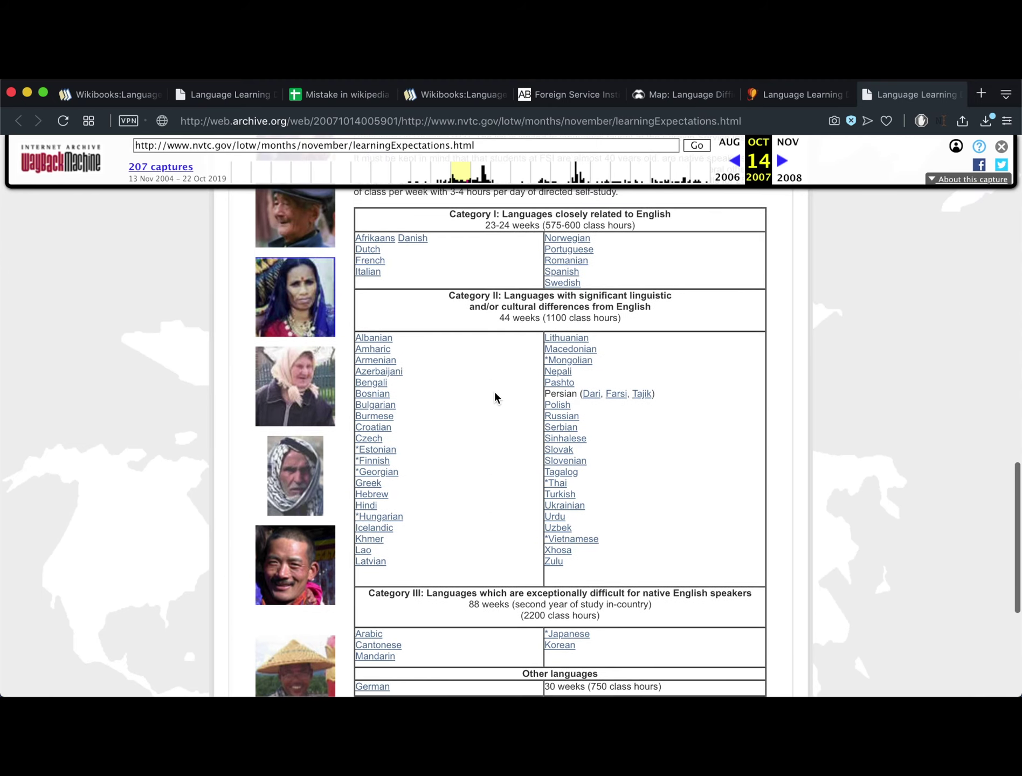
scroll(495, 397, "down", 2)
scroll(494, 397, "down", 2)
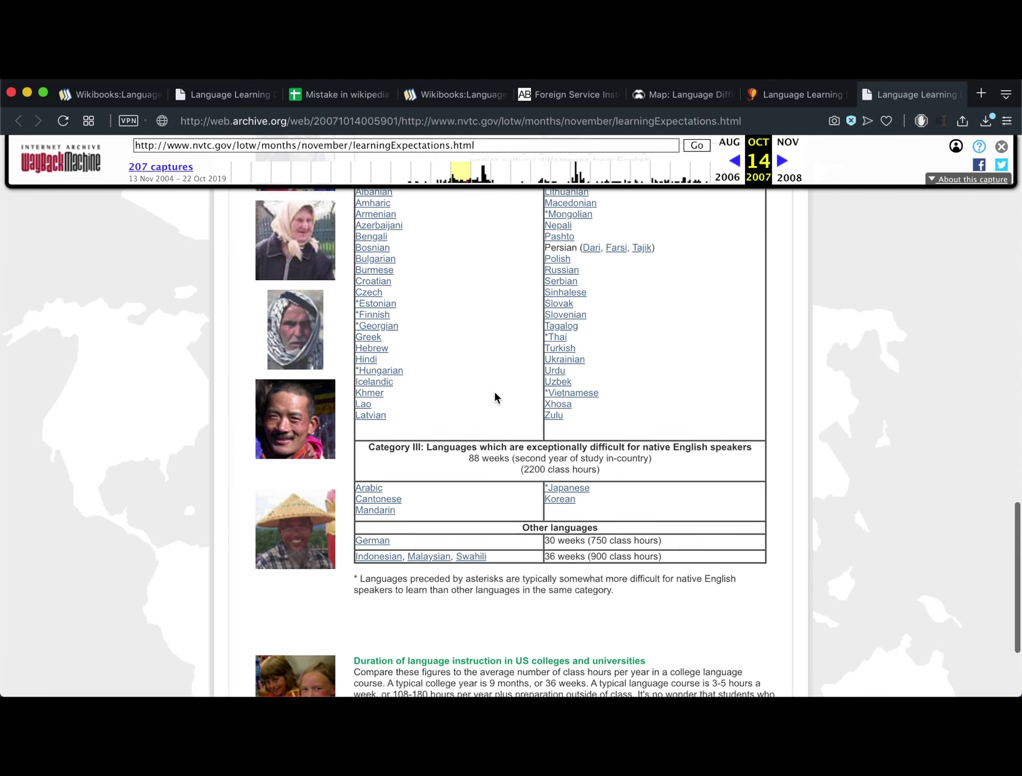
scroll(494, 397, "down", 2)
scroll(495, 397, "up", 6)
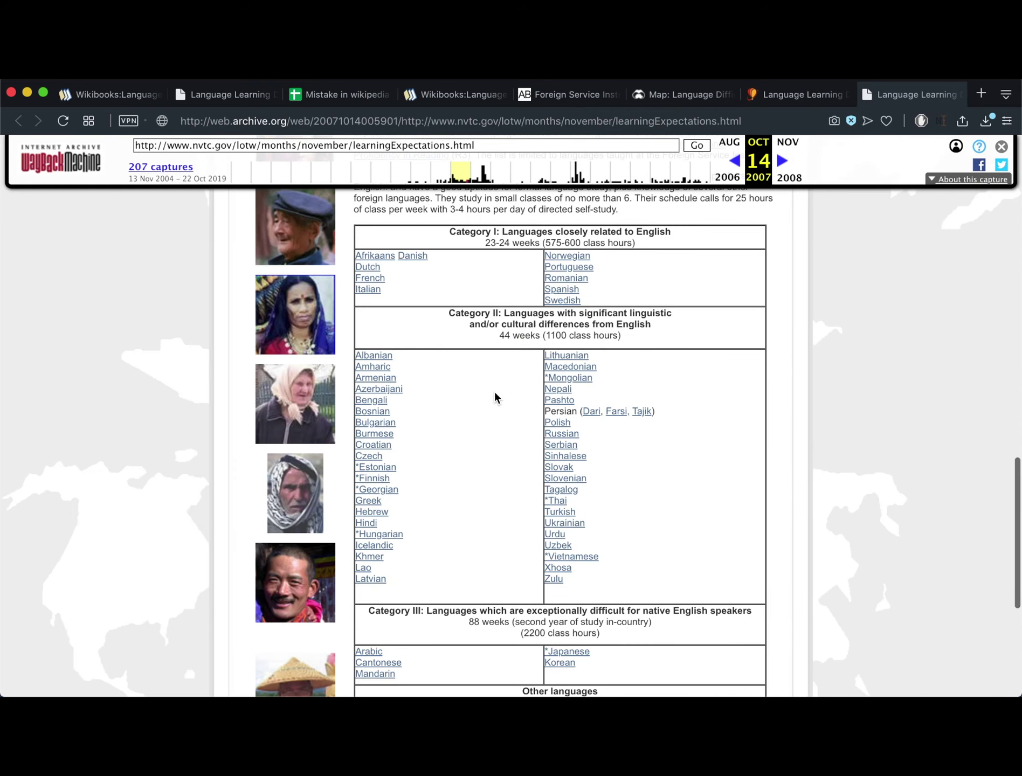
scroll(495, 396, "up", 2)
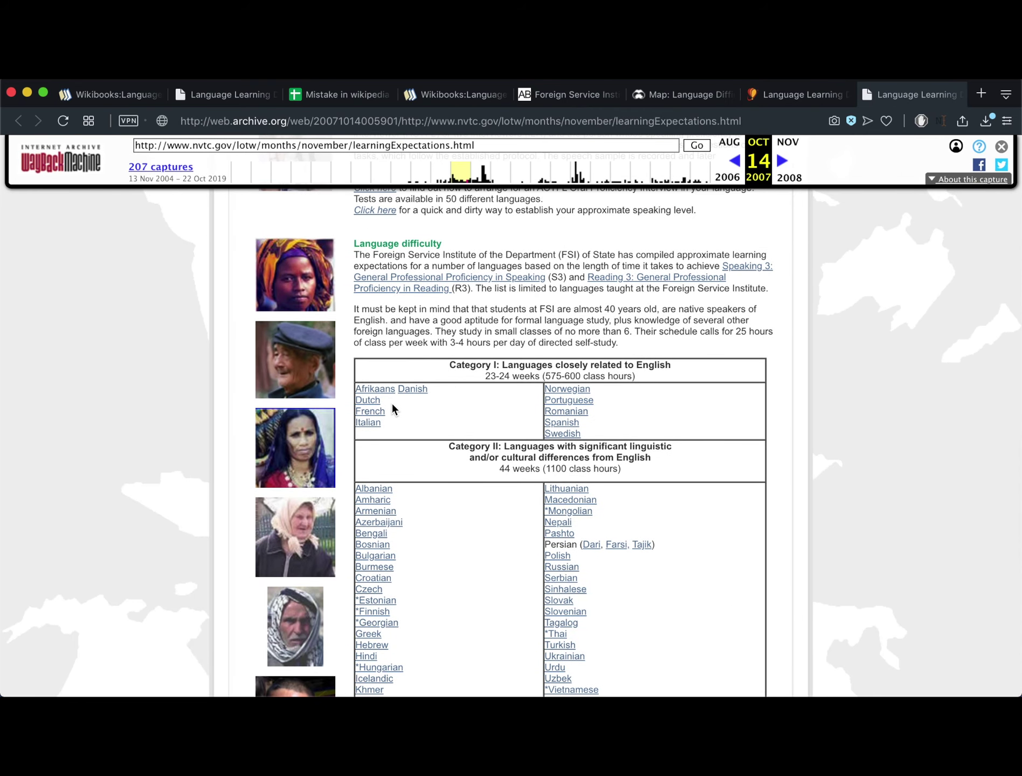
scroll(464, 497, "down", 5)
scroll(463, 497, "down", 2)
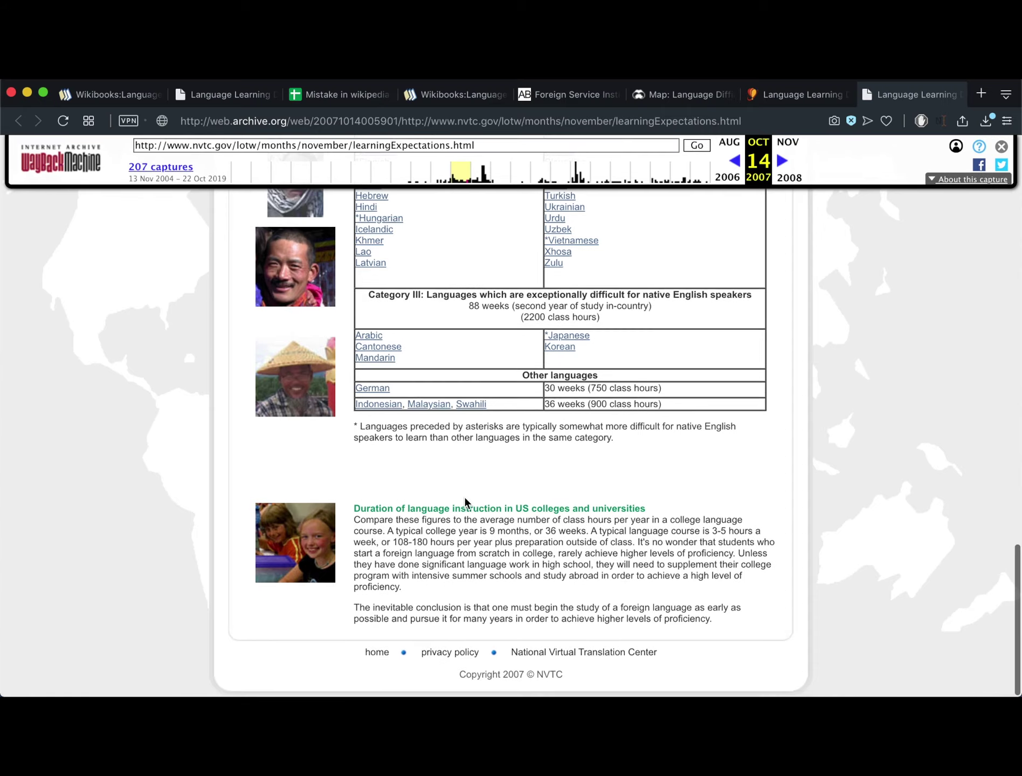
scroll(464, 497, "up", 3)
scroll(464, 497, "up", 3)
scroll(465, 498, "up", 1)
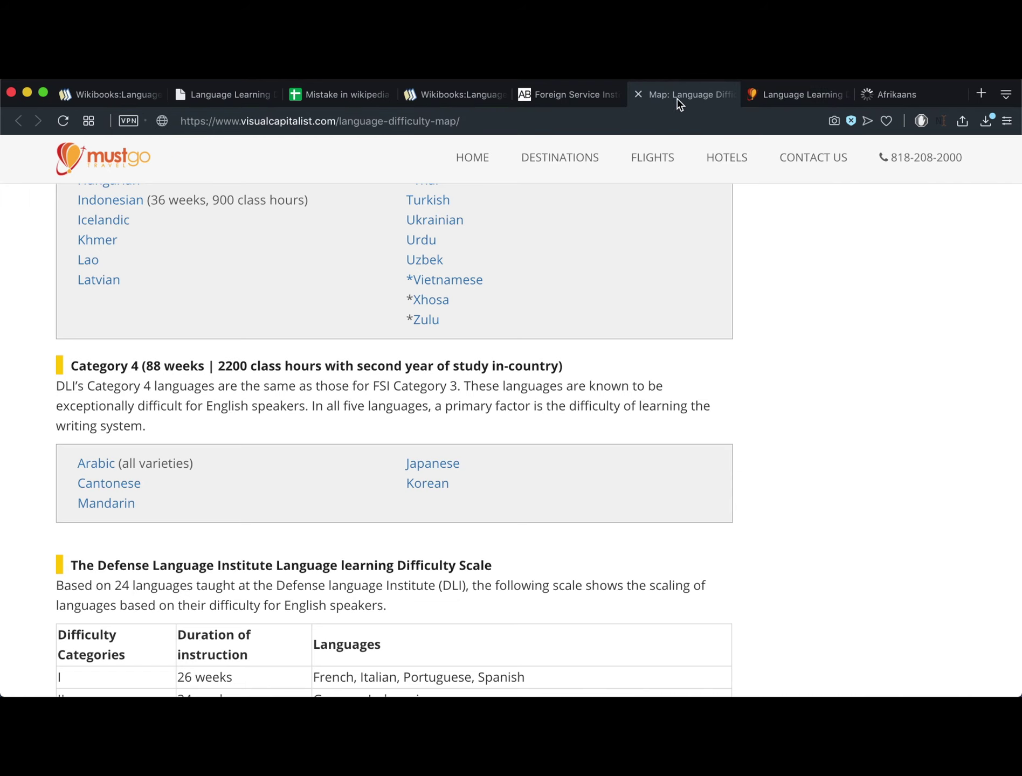
Compare the Atlas & Boots, Wikibooks, Visual Capitalist and mustgo tabs, then start a new tab
left_click(588, 96)
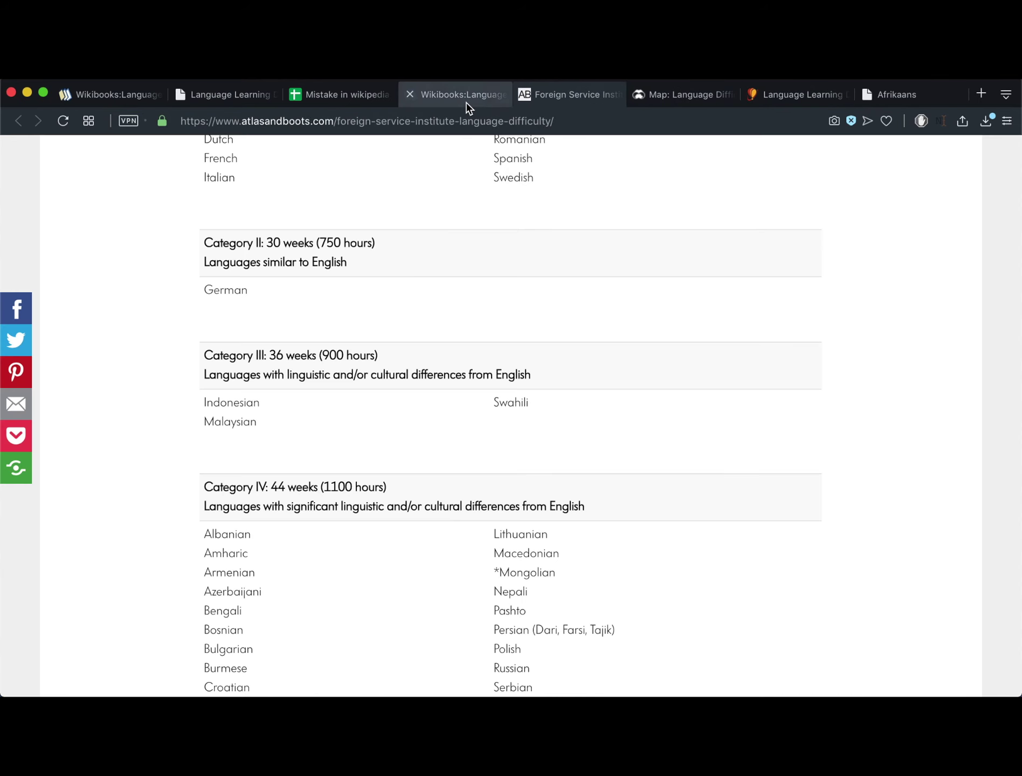
left_click(479, 97)
scroll(570, 245, "up", 5)
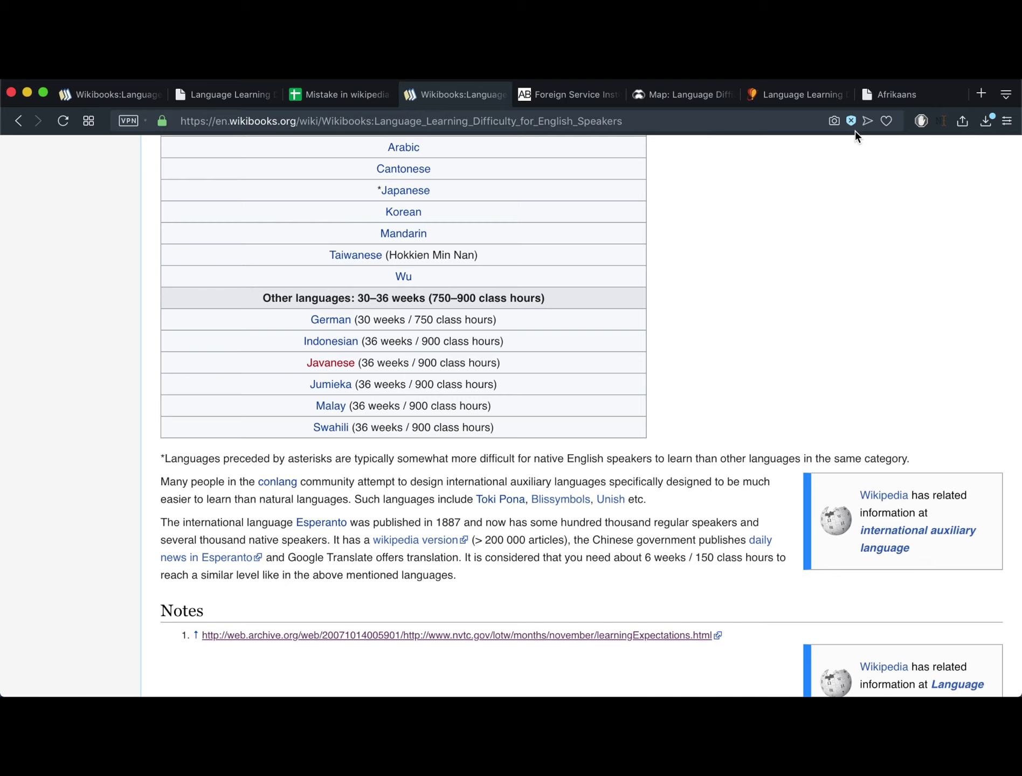
left_click(598, 95)
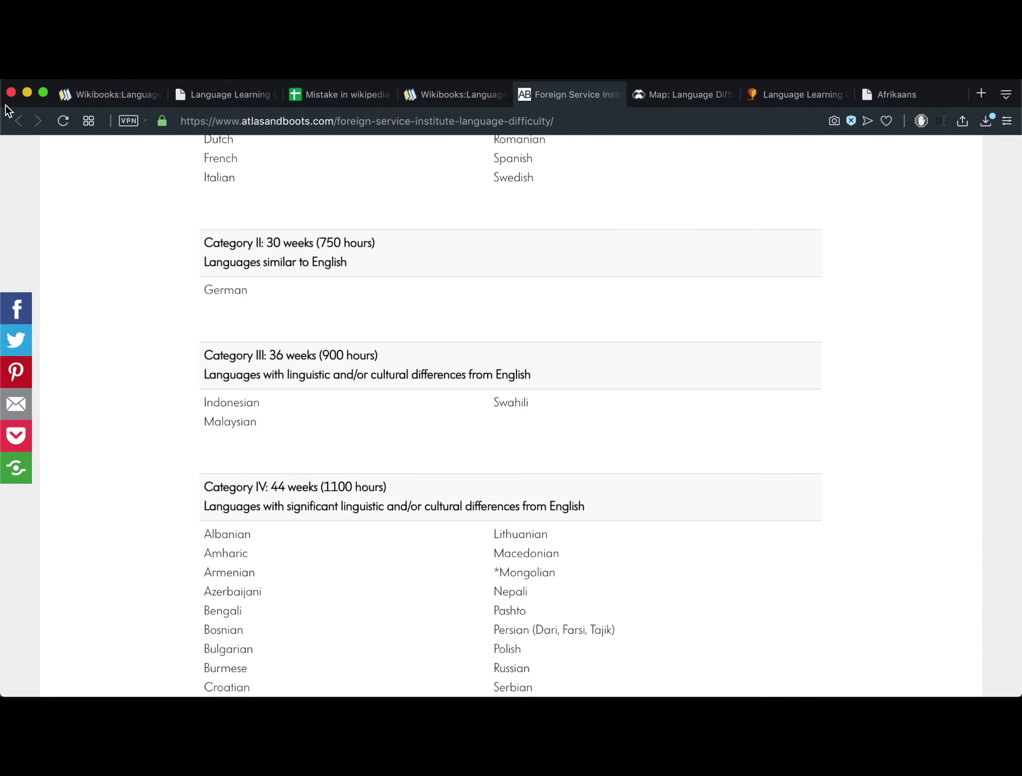
left_click(683, 94)
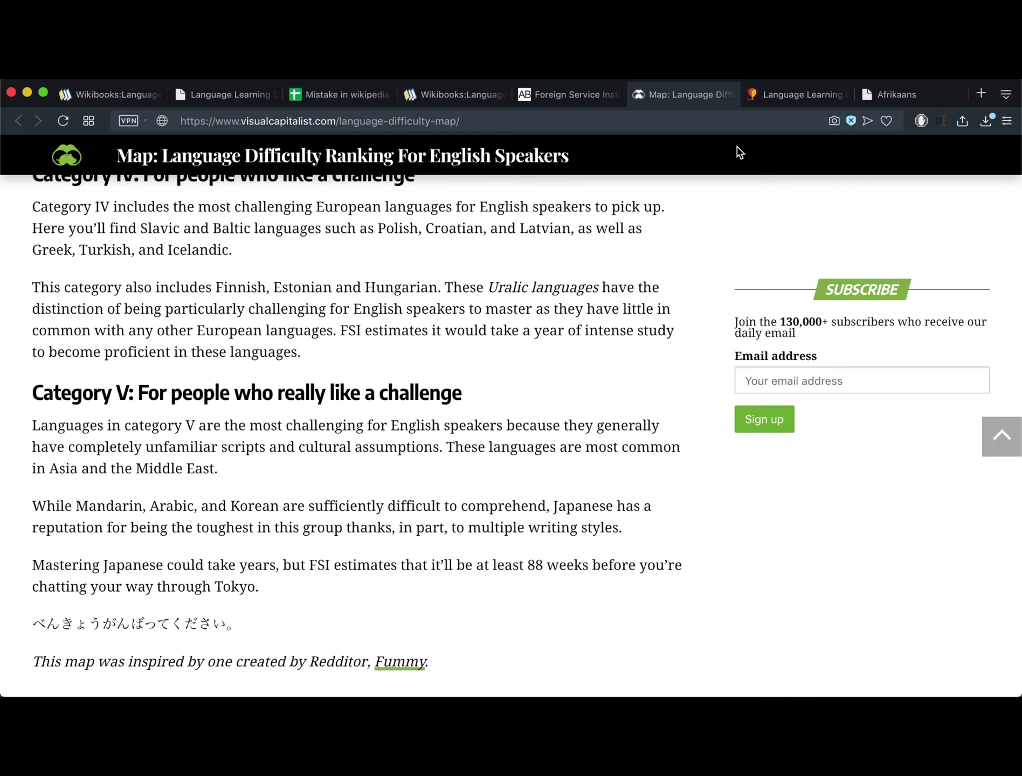
left_click(793, 96)
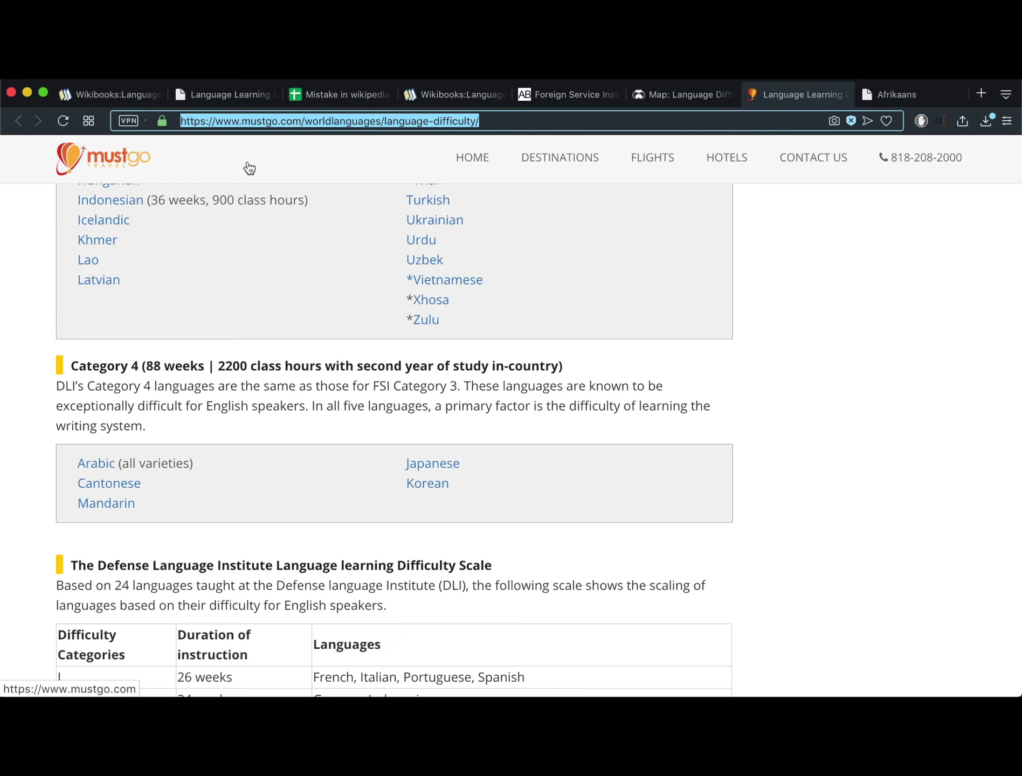
key("super+t")
type("language+difficulty+ranking&sourceid=opera&ie=UTF-8&oe=UTF-8")
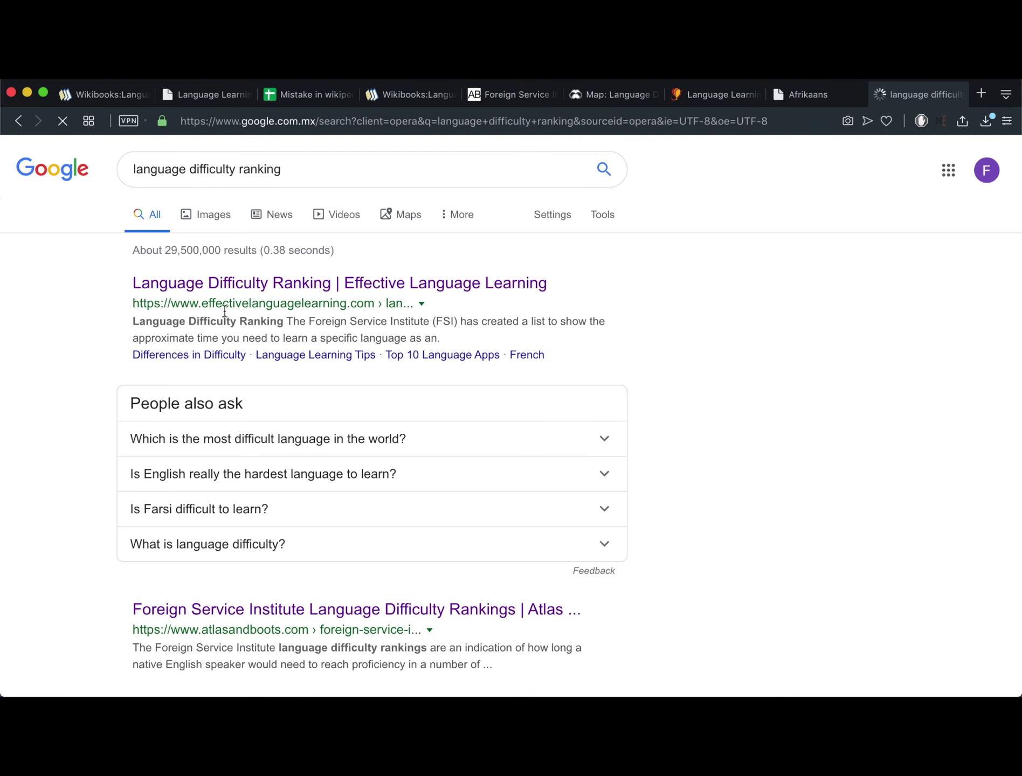
scroll(201, 392, "down", 1)
scroll(192, 427, "down", 3)
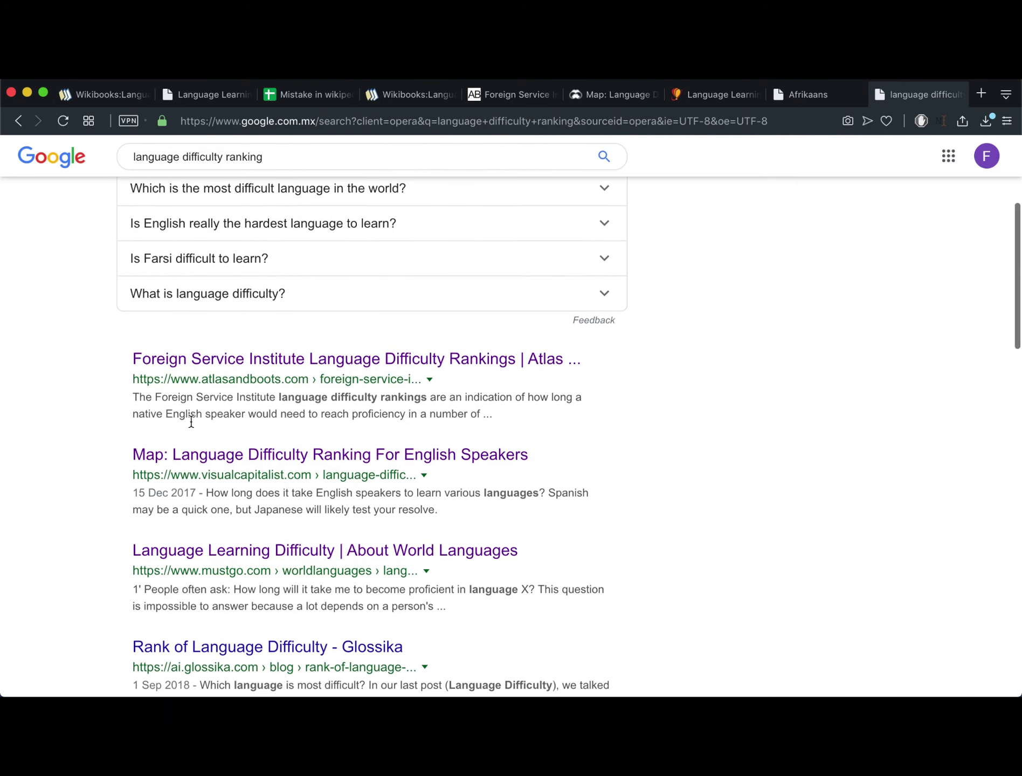
scroll(192, 422, "down", 1)
scroll(191, 422, "up", 3)
scroll(192, 426, "down", 1)
scroll(192, 427, "down", 4)
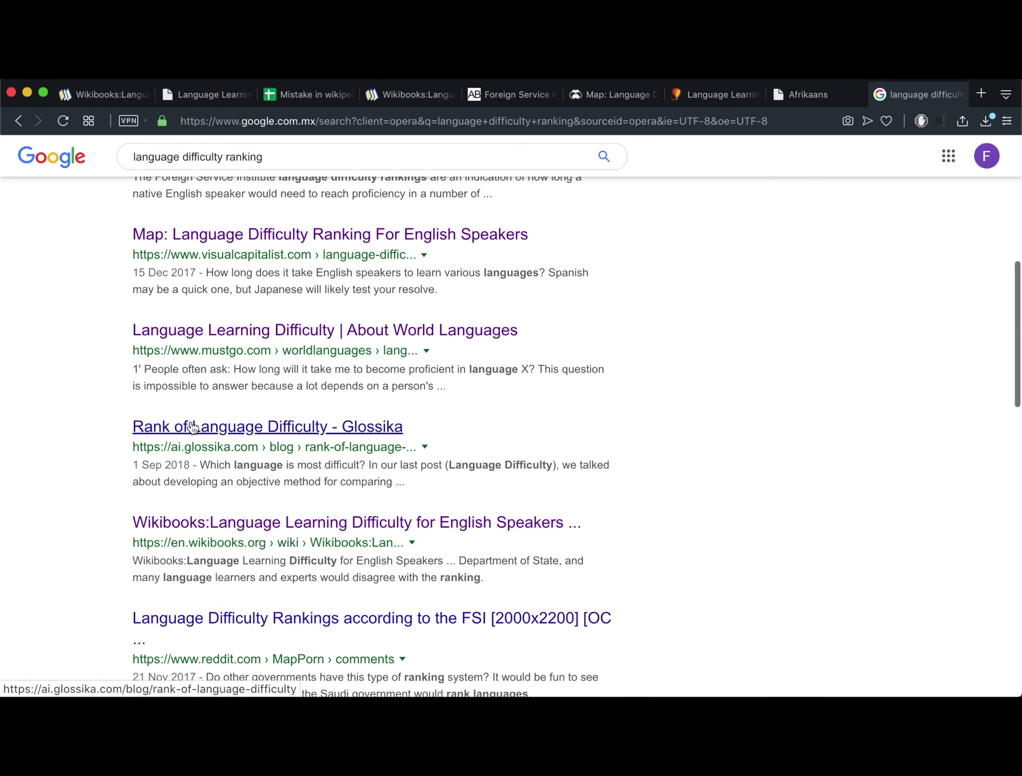
scroll(192, 427, "down", 2)
scroll(191, 427, "down", 5)
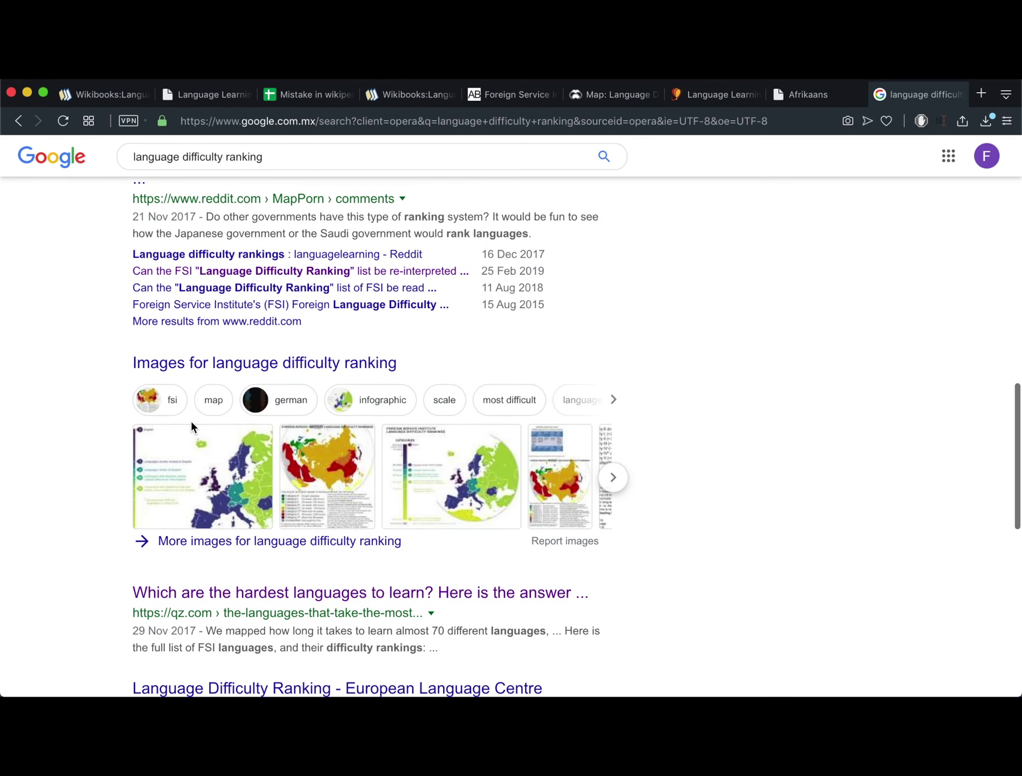
scroll(192, 428, "down", 2)
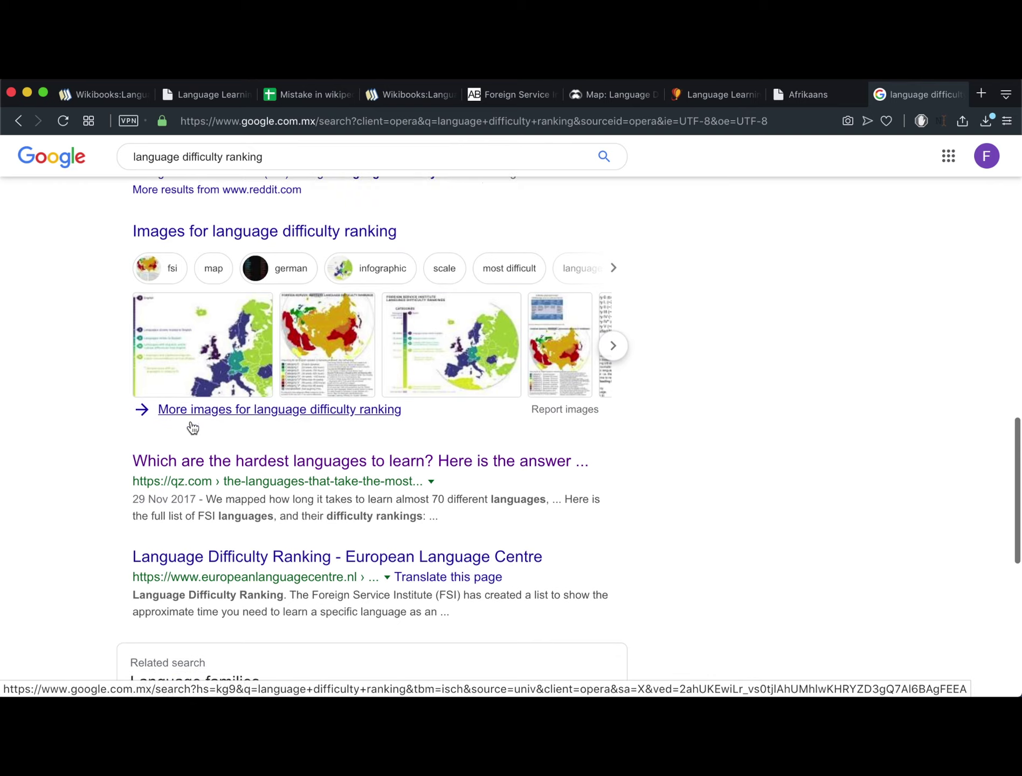
scroll(192, 427, "down", 4)
scroll(192, 427, "down", 2)
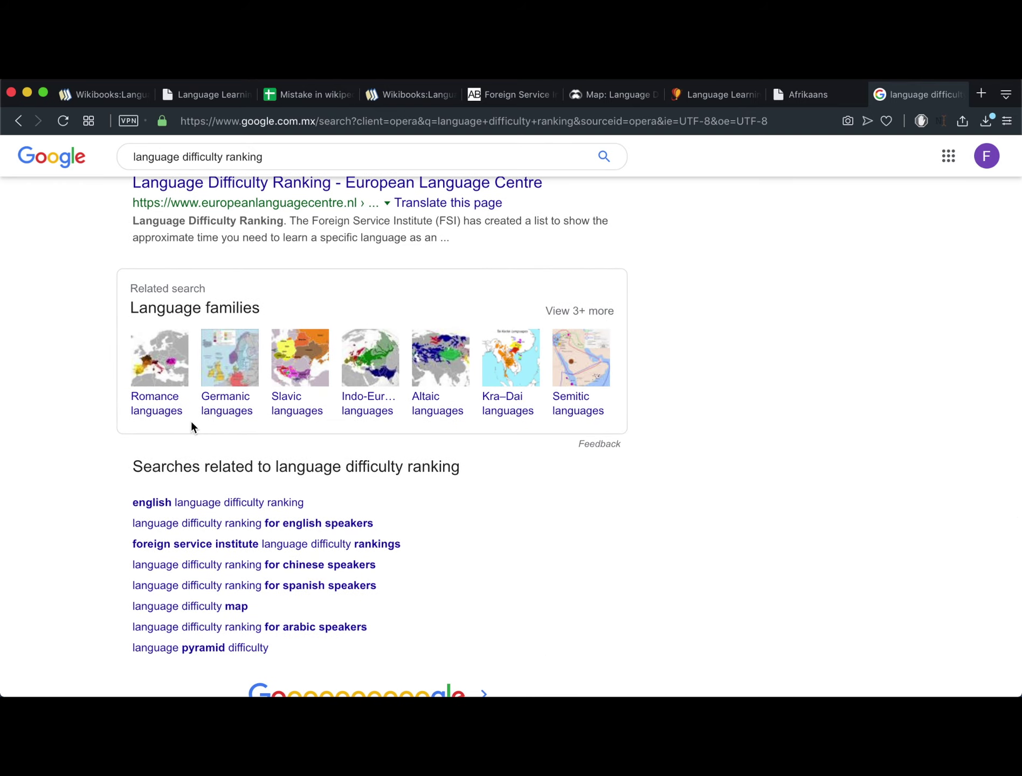
scroll(190, 428, "down", 2)
scroll(190, 427, "up", 10)
scroll(191, 427, "up", 5)
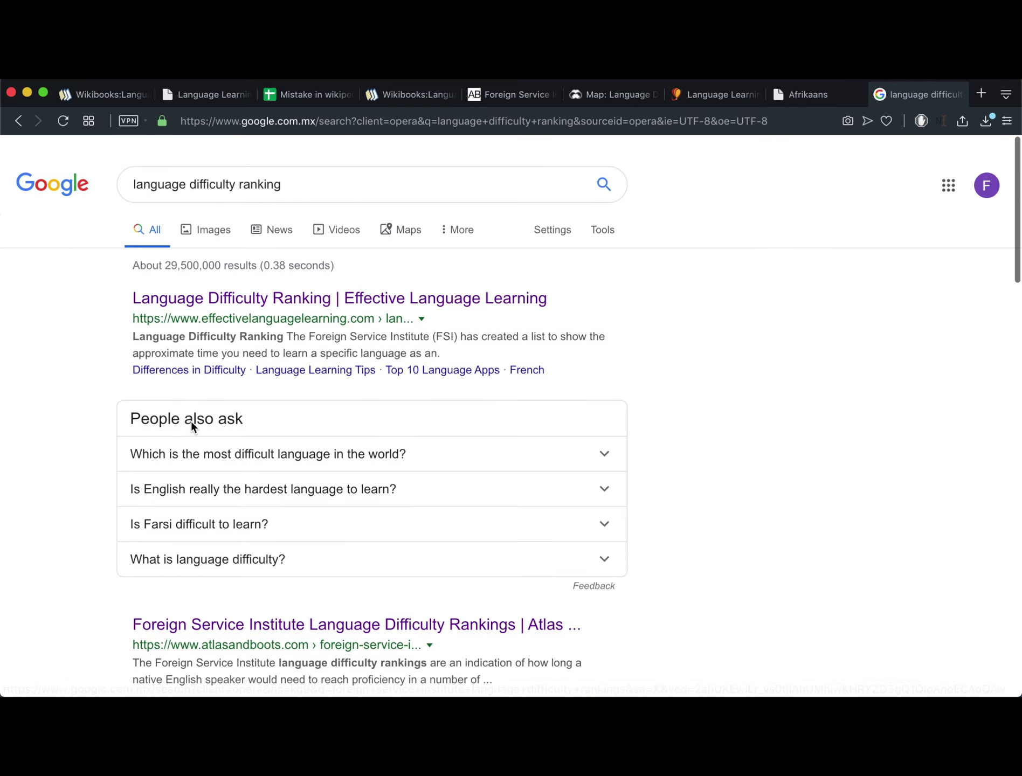
scroll(192, 425, "down", 1)
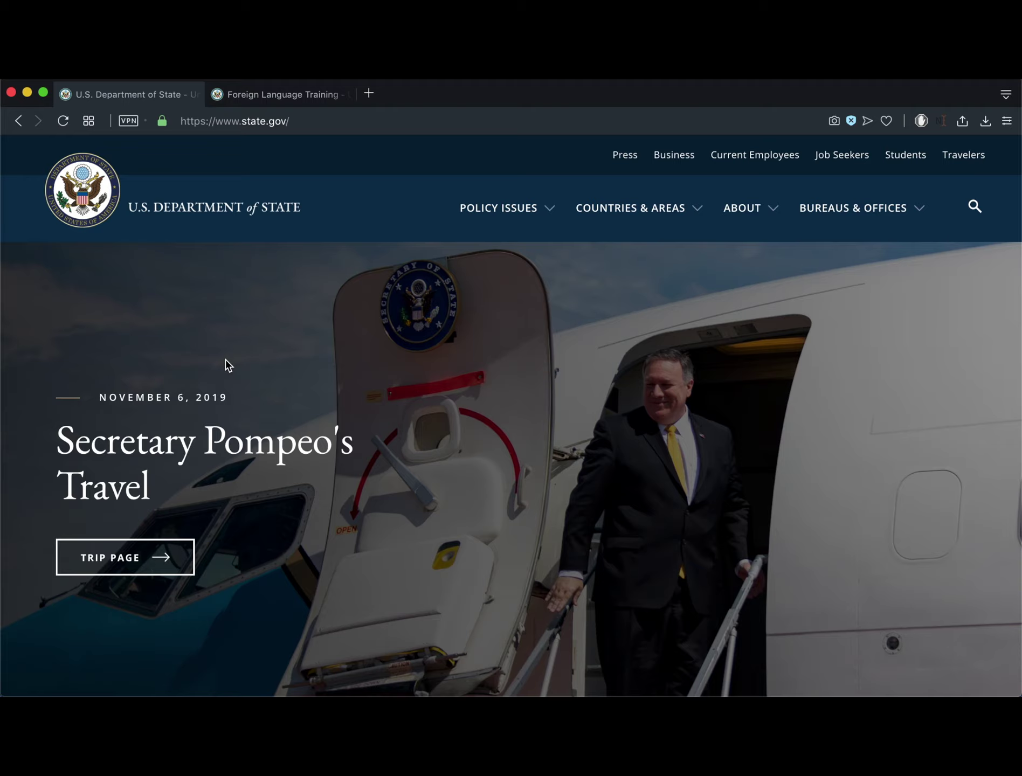
Show the State Department Foreign Language Training page and its Category I–III tables
left_click(270, 102)
scroll(352, 312, "down", 3)
scroll(349, 316, "down", 3)
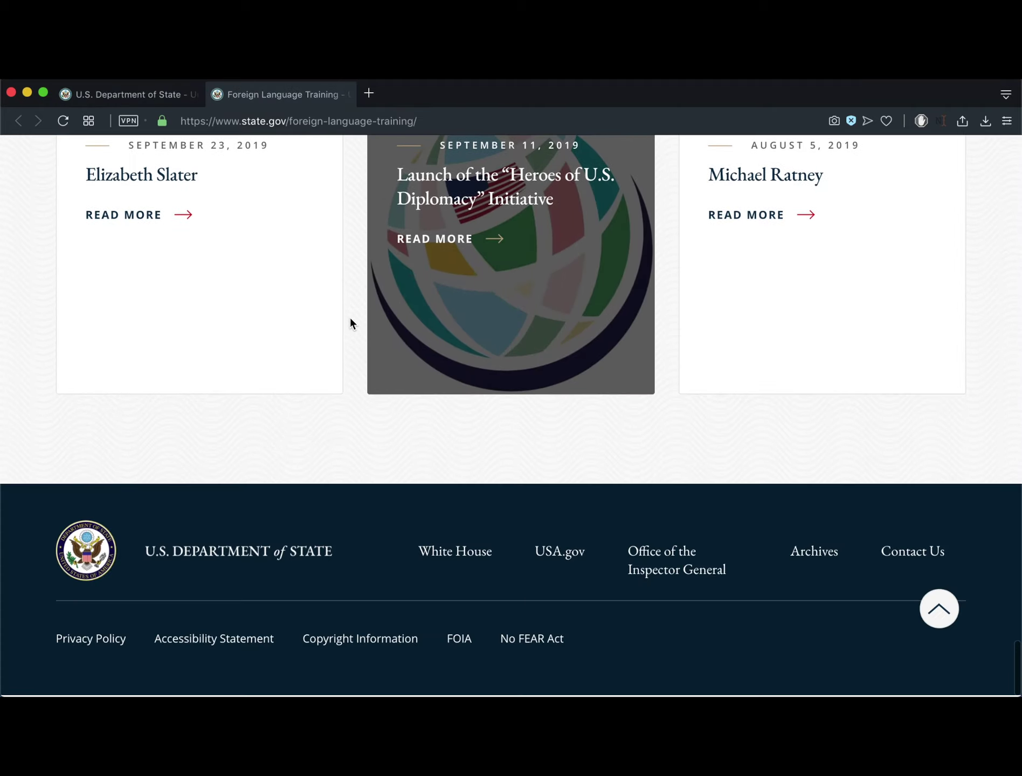
scroll(349, 316, "up", 10)
scroll(350, 318, "up", 15)
scroll(350, 318, "up", 10)
scroll(350, 317, "up", 5)
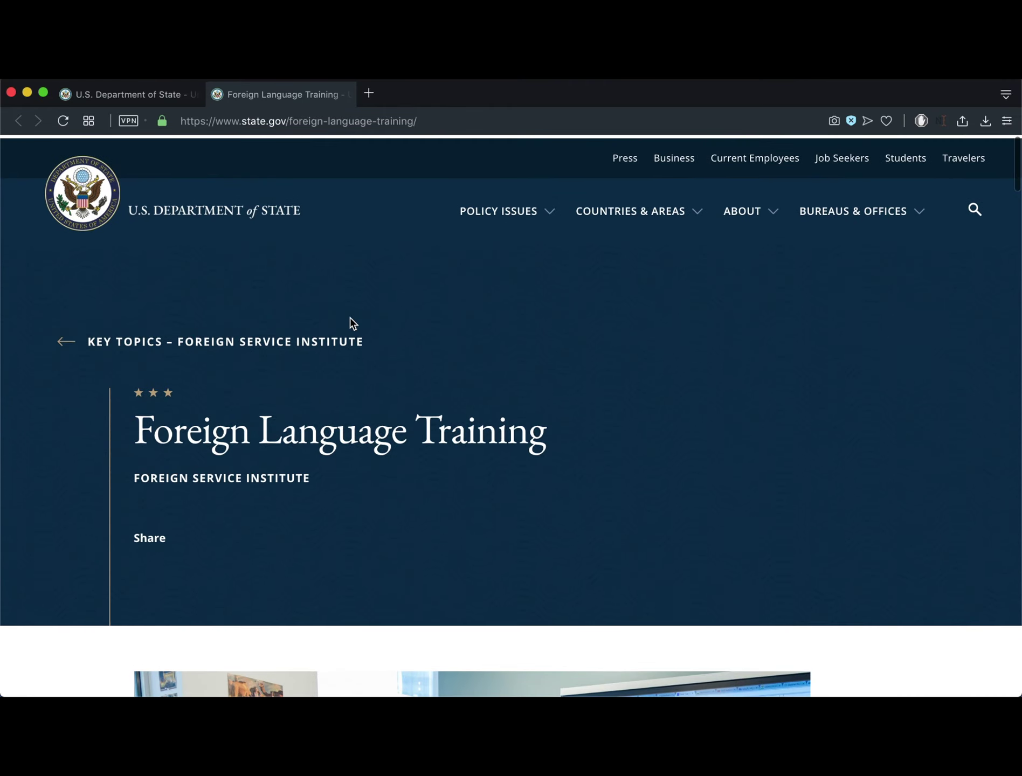
scroll(324, 398, "down", 8)
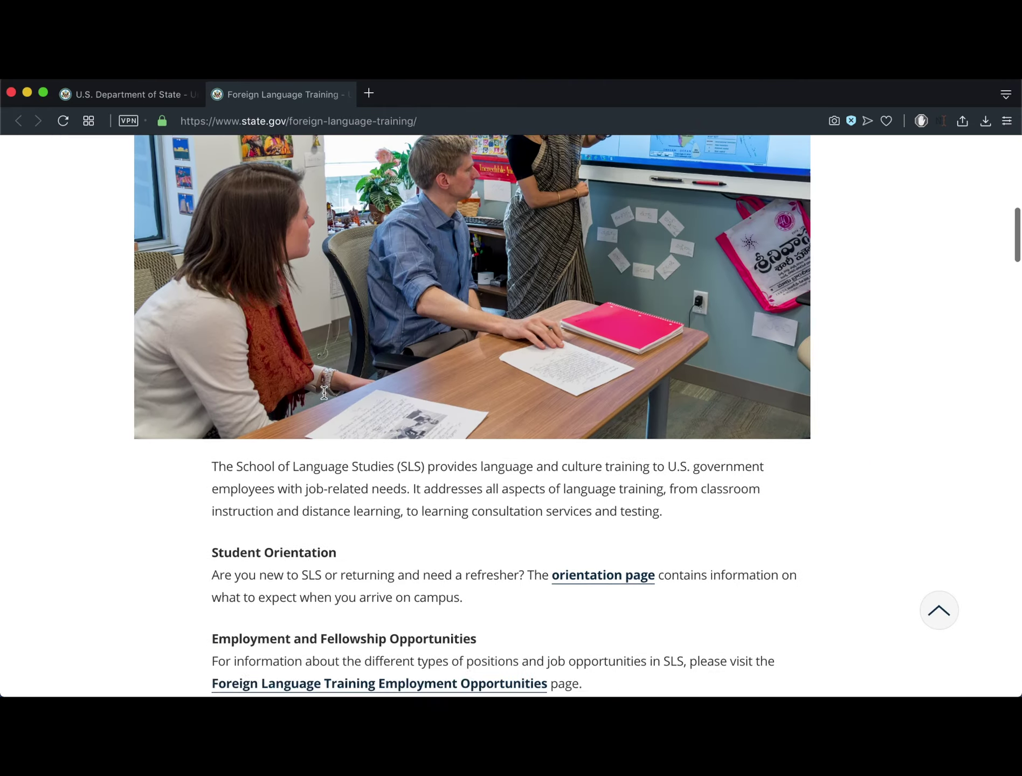
scroll(325, 398, "down", 6)
scroll(325, 399, "down", 5)
scroll(324, 398, "down", 1)
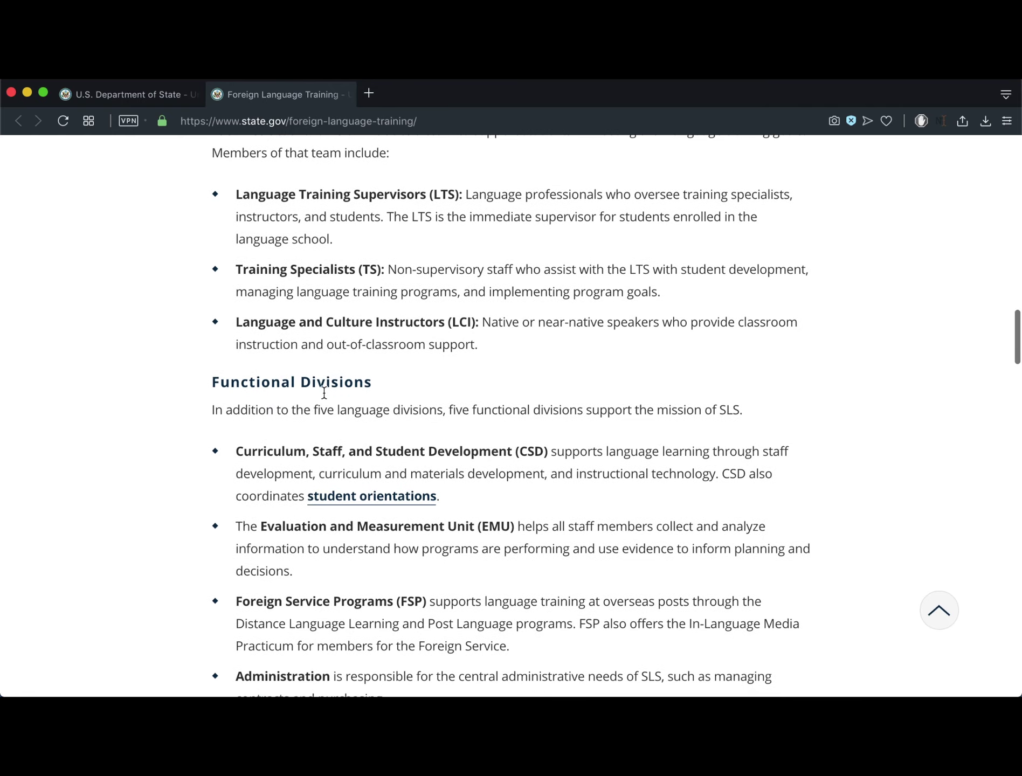
scroll(325, 398, "down", 2)
scroll(323, 397, "down", 5)
scroll(324, 397, "down", 5)
scroll(323, 397, "down", 3)
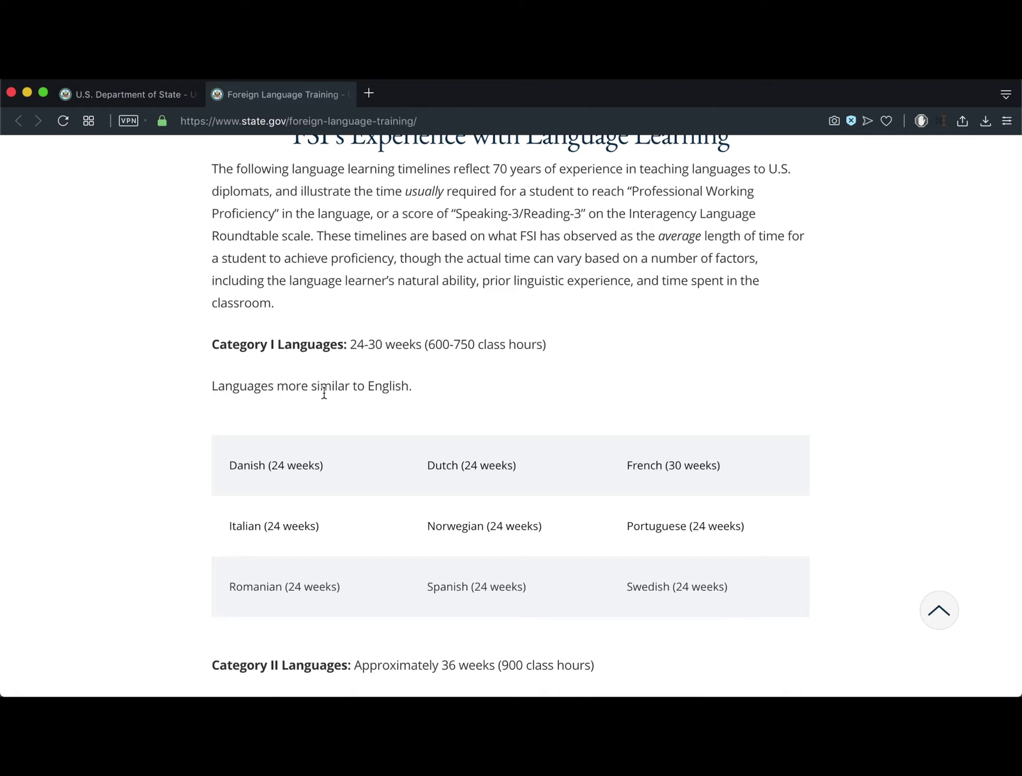
scroll(189, 437, "down", 4)
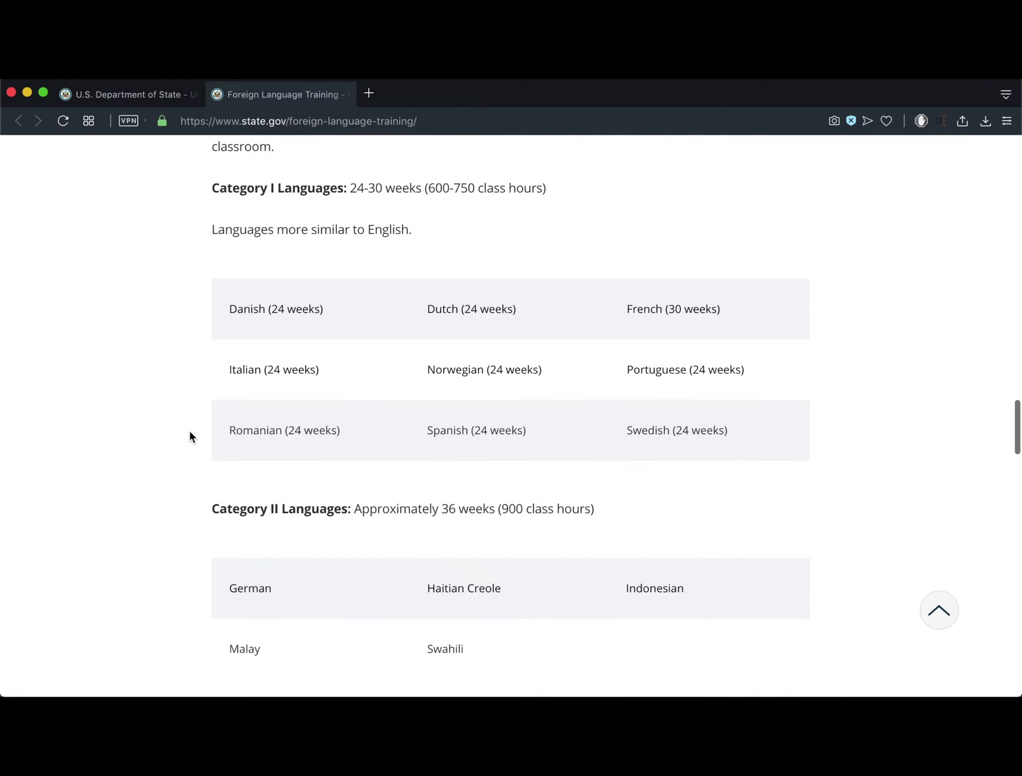
scroll(189, 436, "down", 3)
scroll(190, 436, "down", 1)
scroll(189, 435, "down", 6)
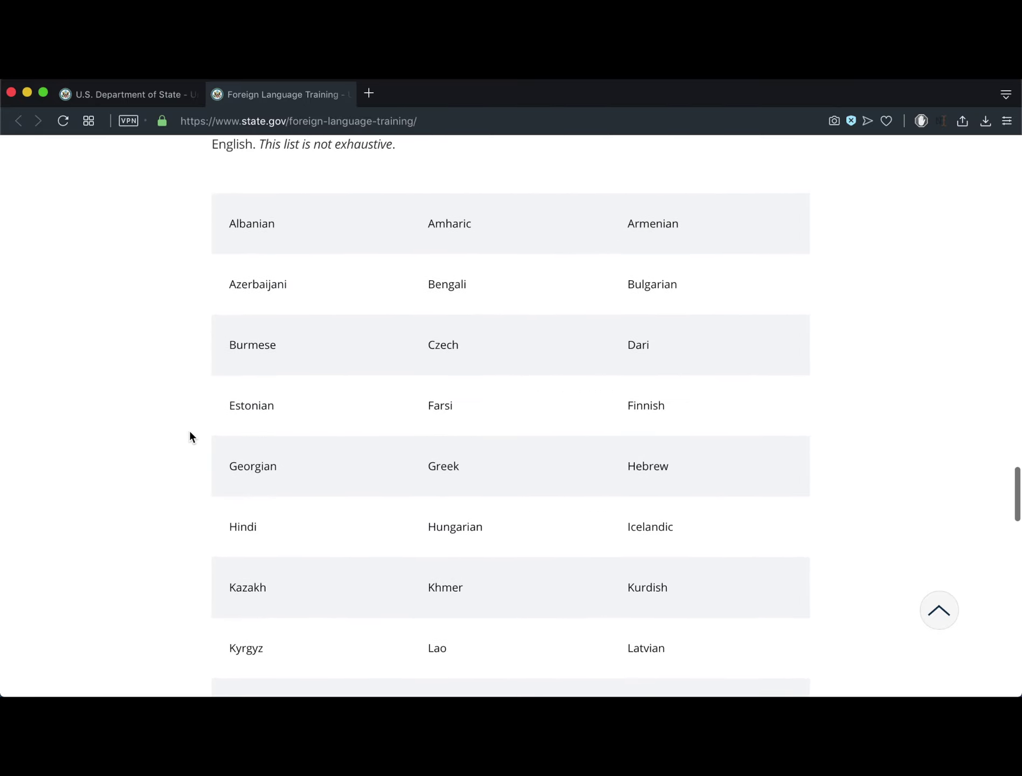
scroll(189, 436, "up", 3)
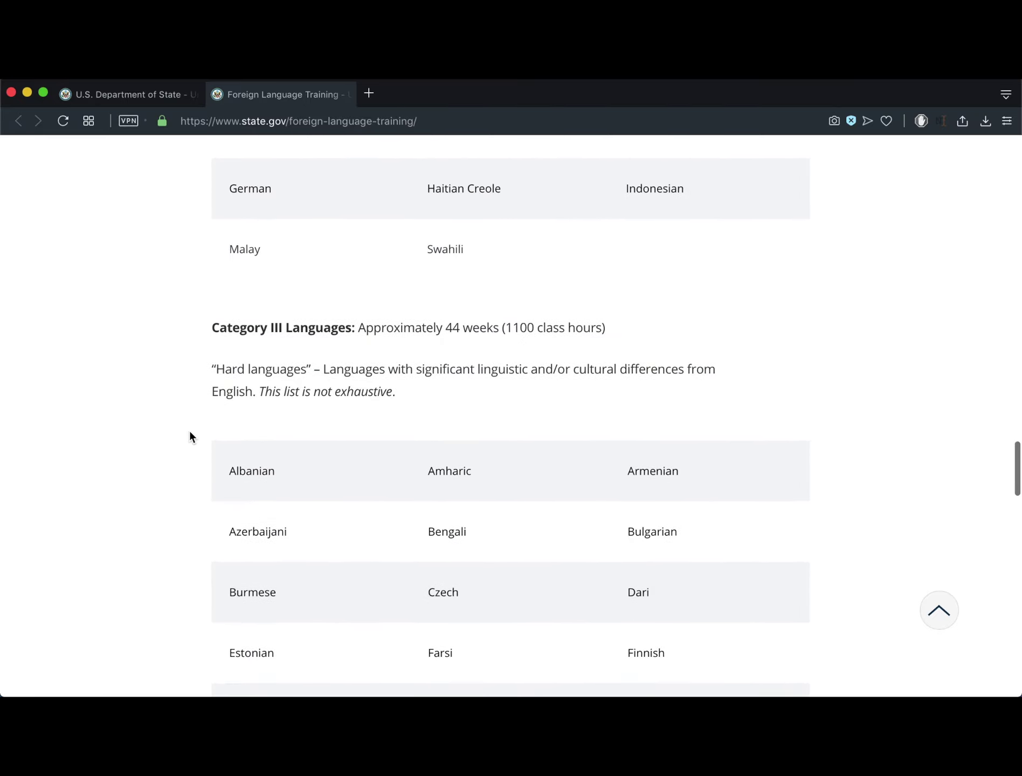
scroll(190, 437, "up", 3)
scroll(189, 436, "up", 4)
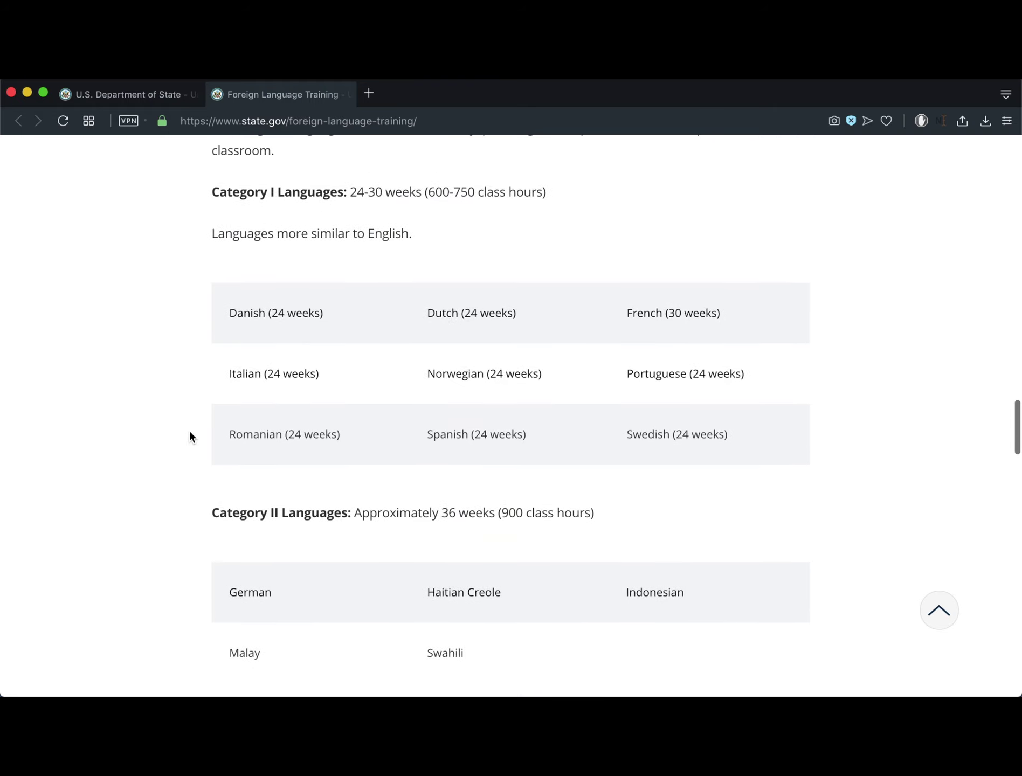
scroll(190, 436, "down", 2)
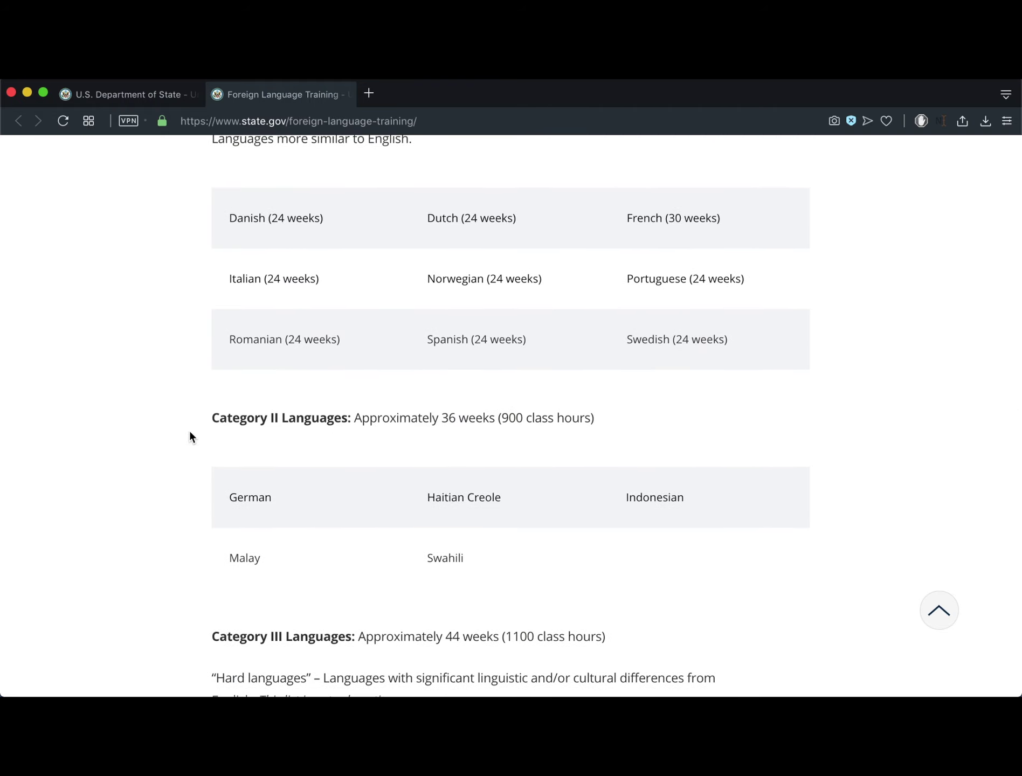
key("super+f")
type("a")
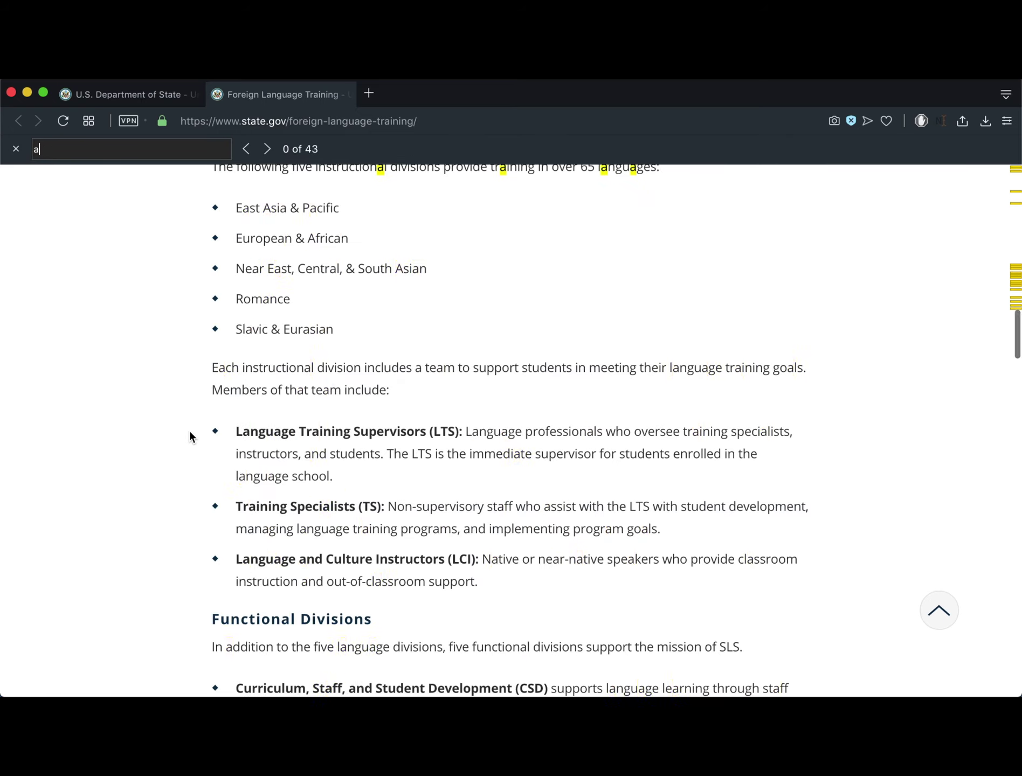
type("fra")
key("BackSpace")
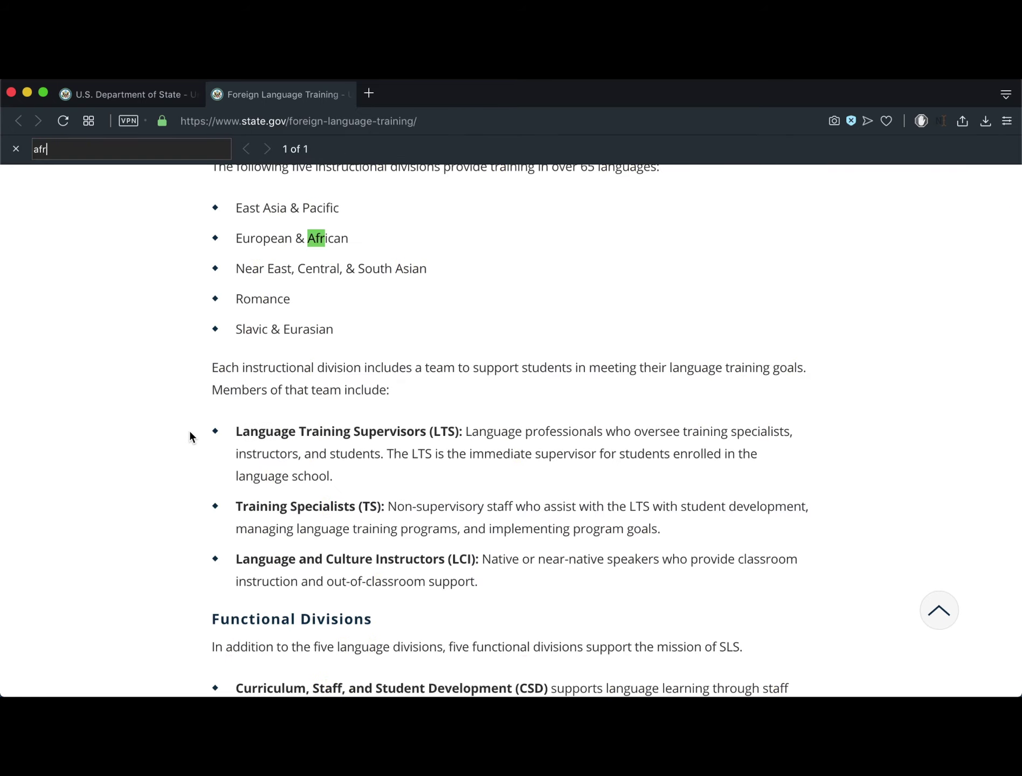
type("ika")
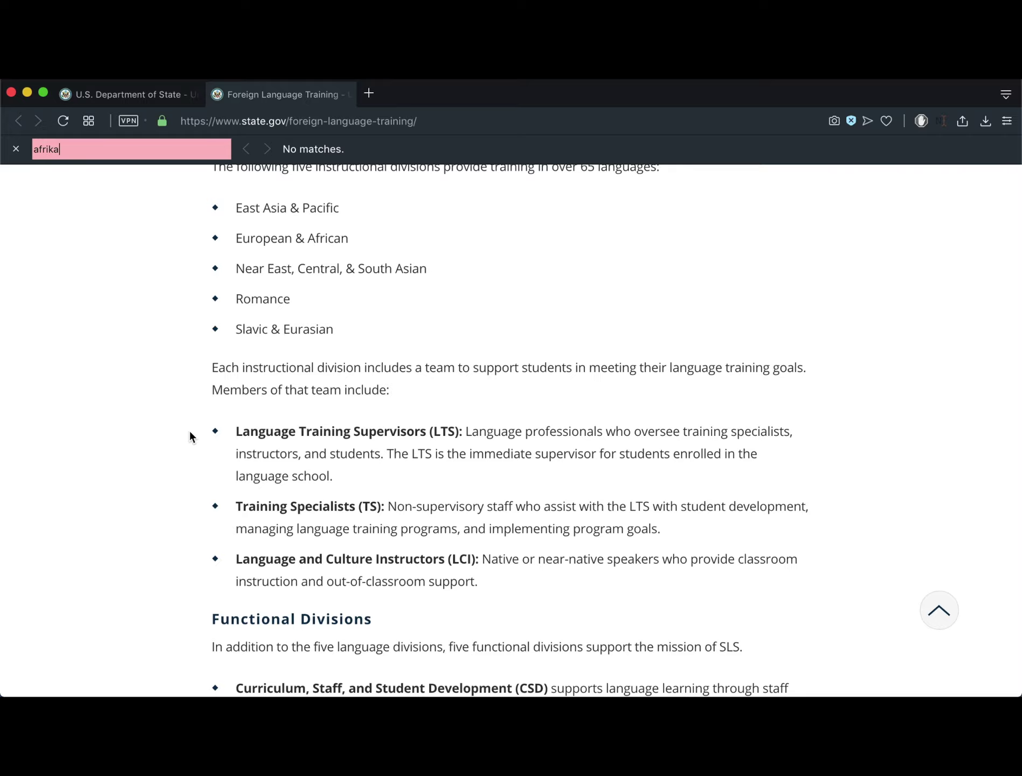
type("ans")
scroll(140, 365, "down", 10)
scroll(141, 364, "down", 10)
scroll(140, 364, "up", 5)
scroll(140, 364, "up", 5)
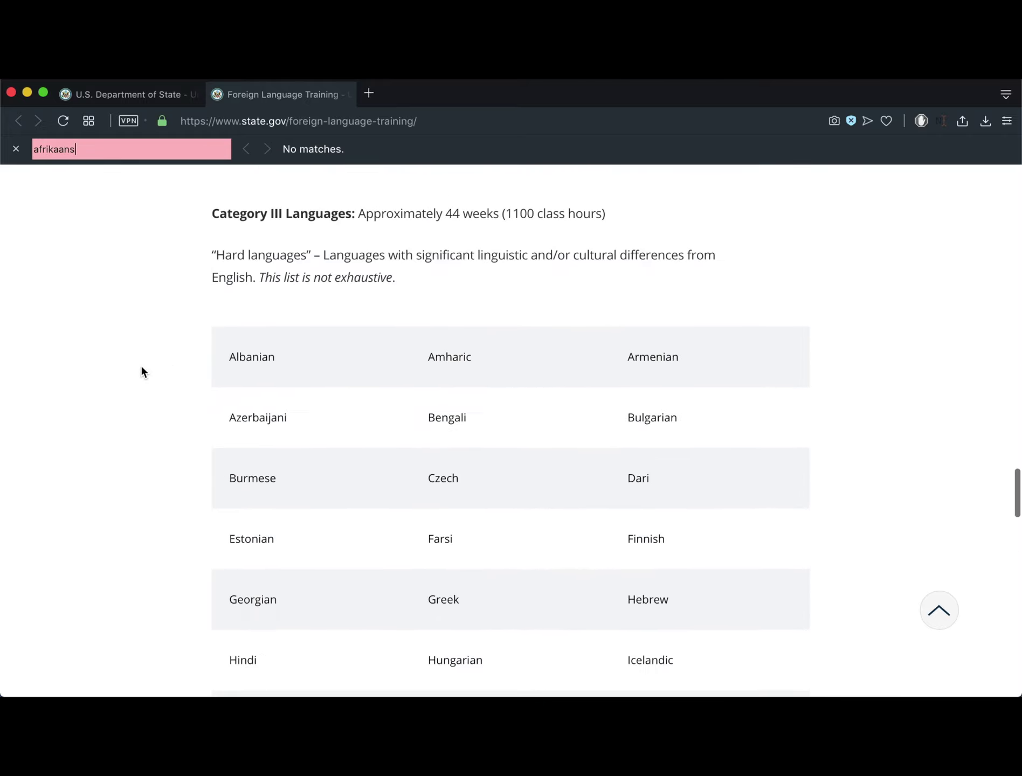
scroll(142, 368, "up", 5)
scroll(141, 368, "up", 2)
scroll(142, 367, "up", 2)
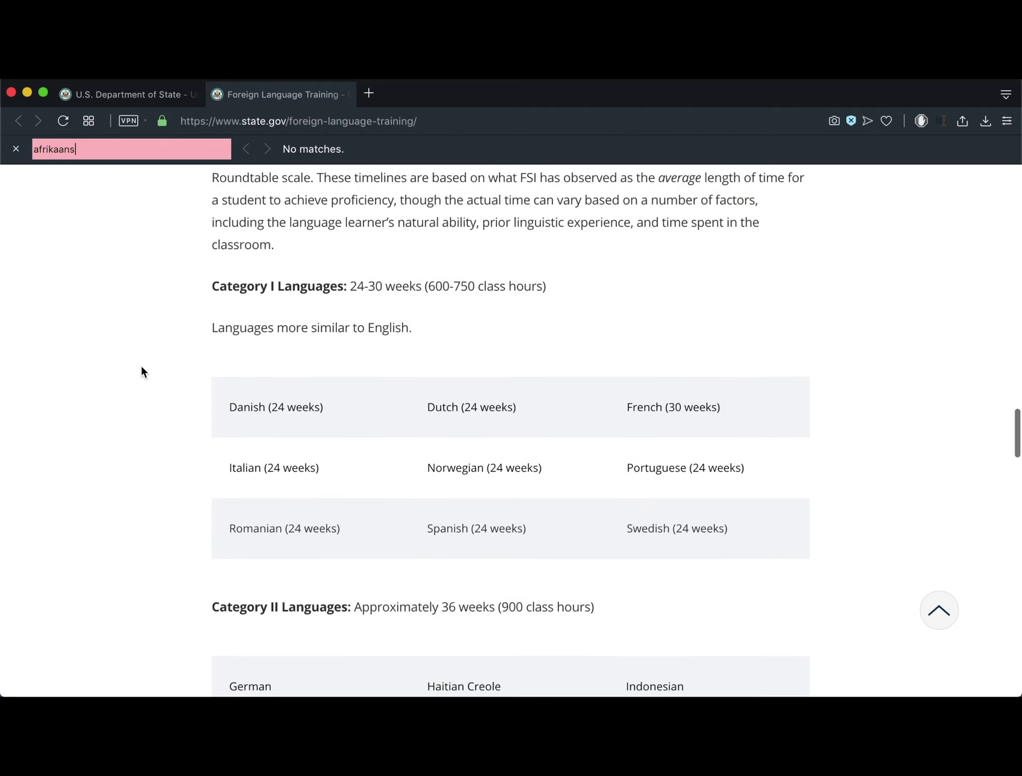
left_click(15, 149)
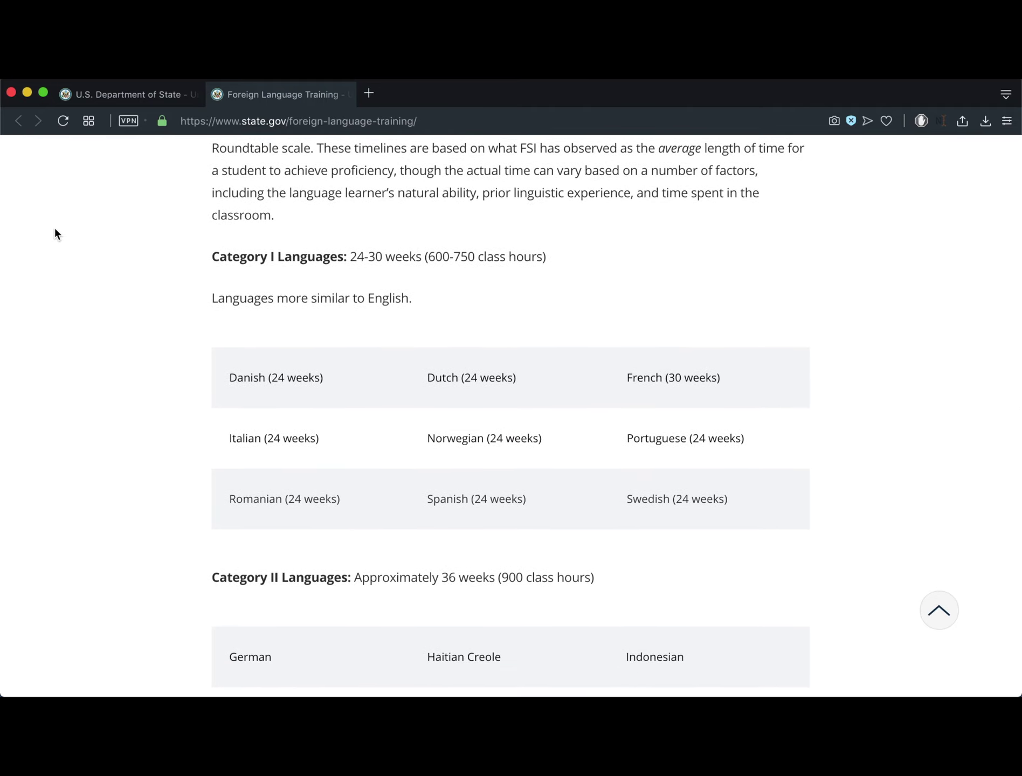
scroll(54, 233, "down", 3)
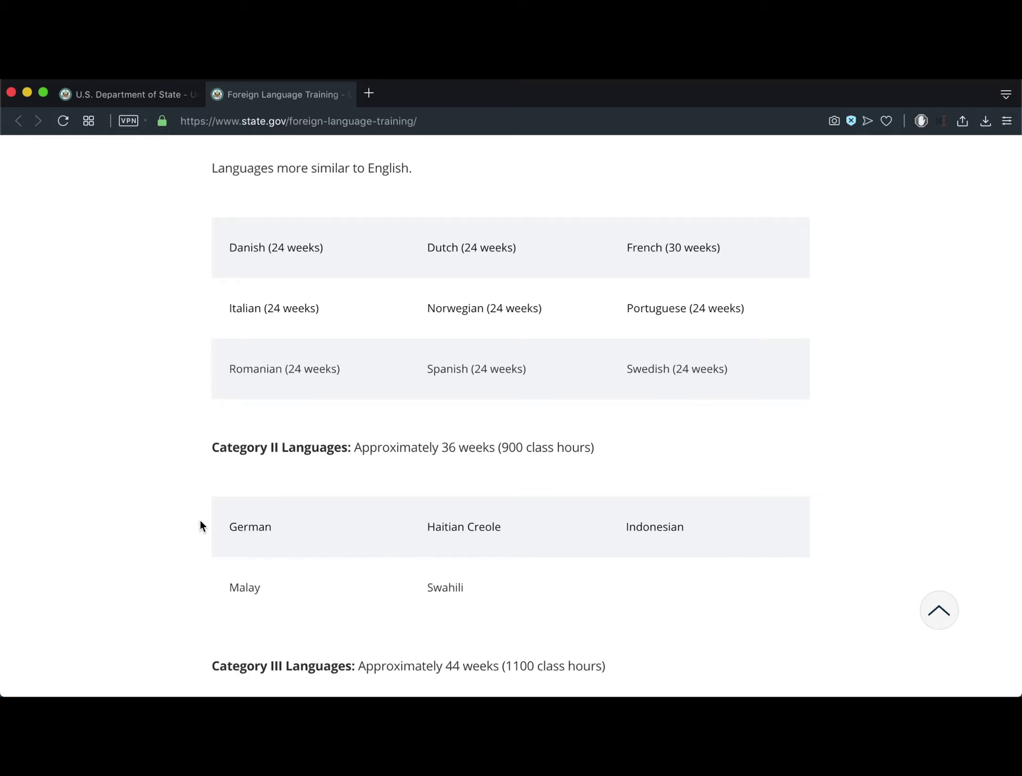
key("ctrl+Right")
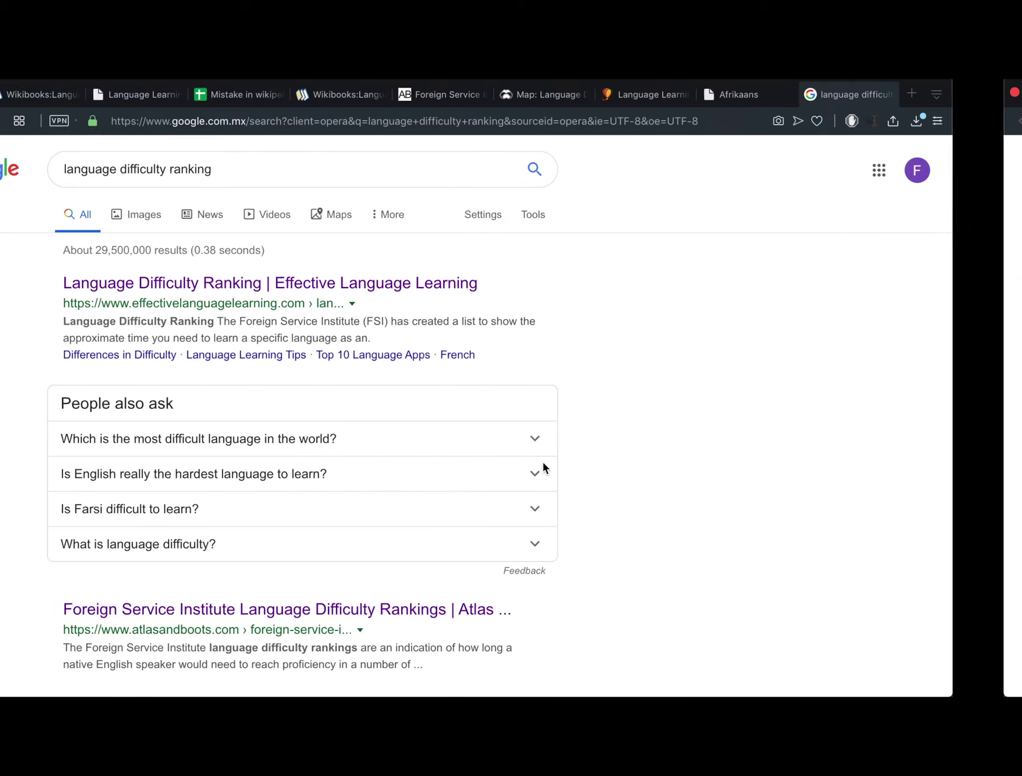
left_click(637, 103)
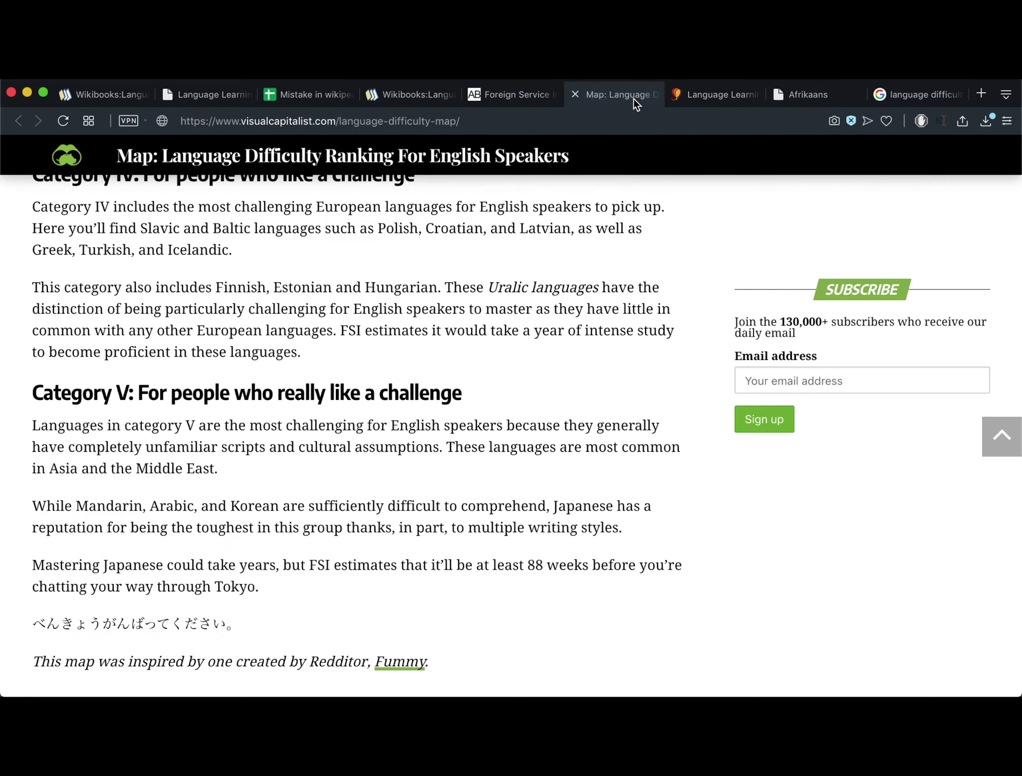
left_click(540, 102)
scroll(540, 275, "up", 4)
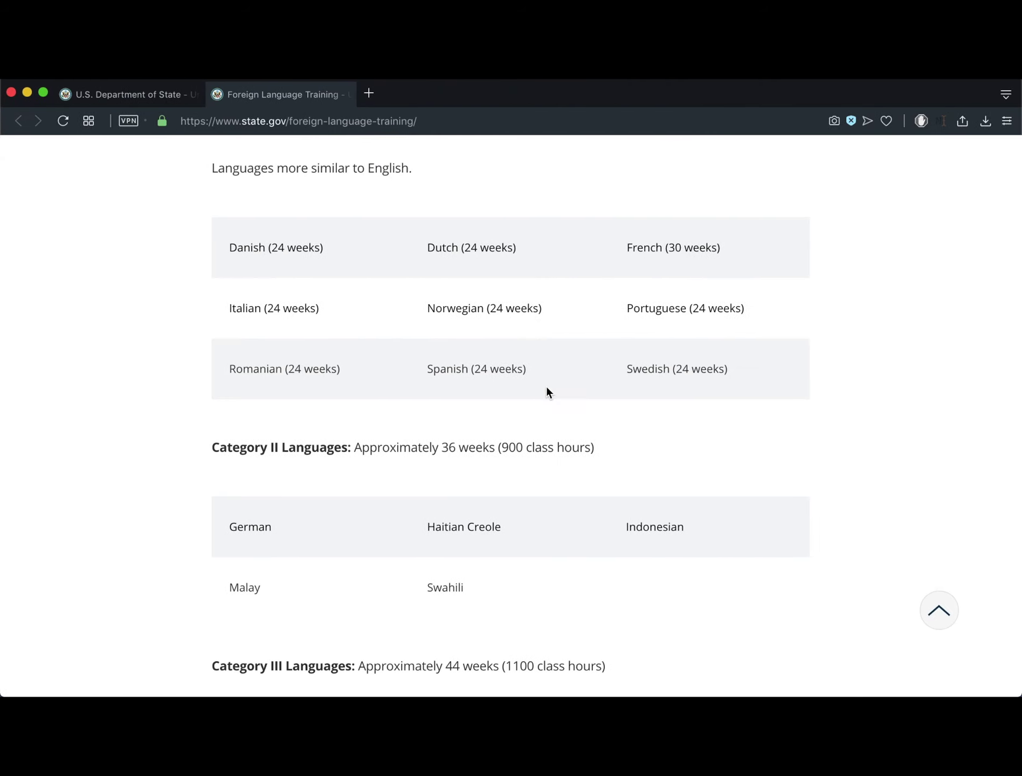
scroll(549, 329, "down", 1)
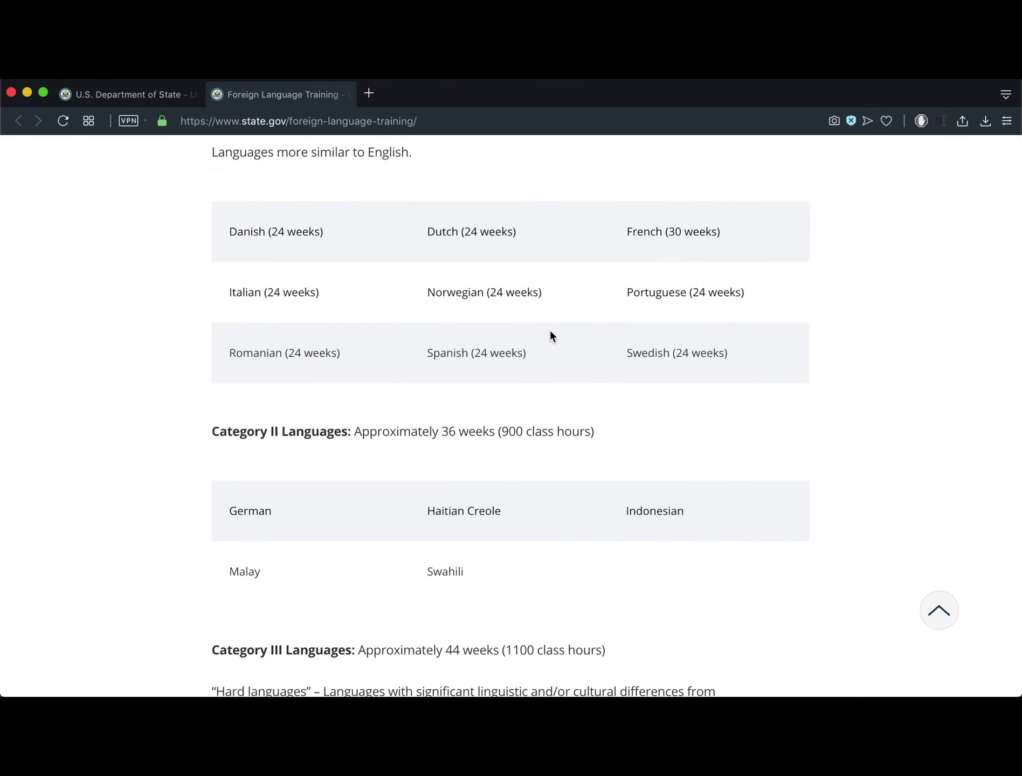
scroll(525, 465, "down", 1)
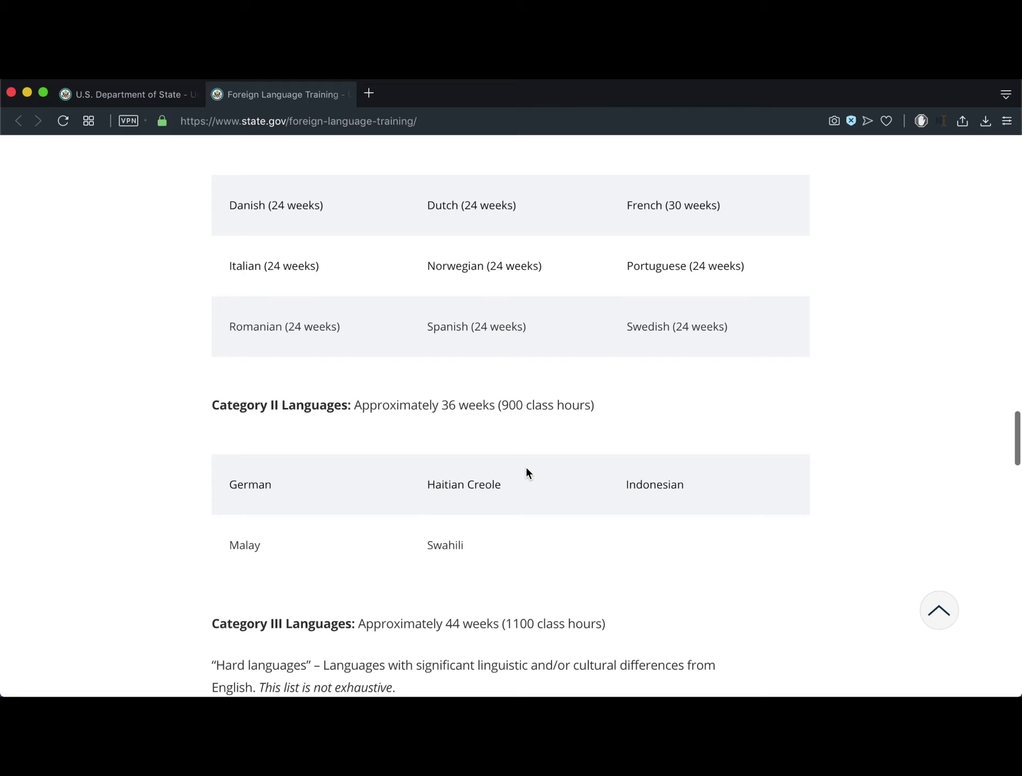
scroll(526, 465, "down", 5)
scroll(526, 465, "down", 4)
scroll(526, 474, "down", 5)
scroll(526, 474, "down", 5)
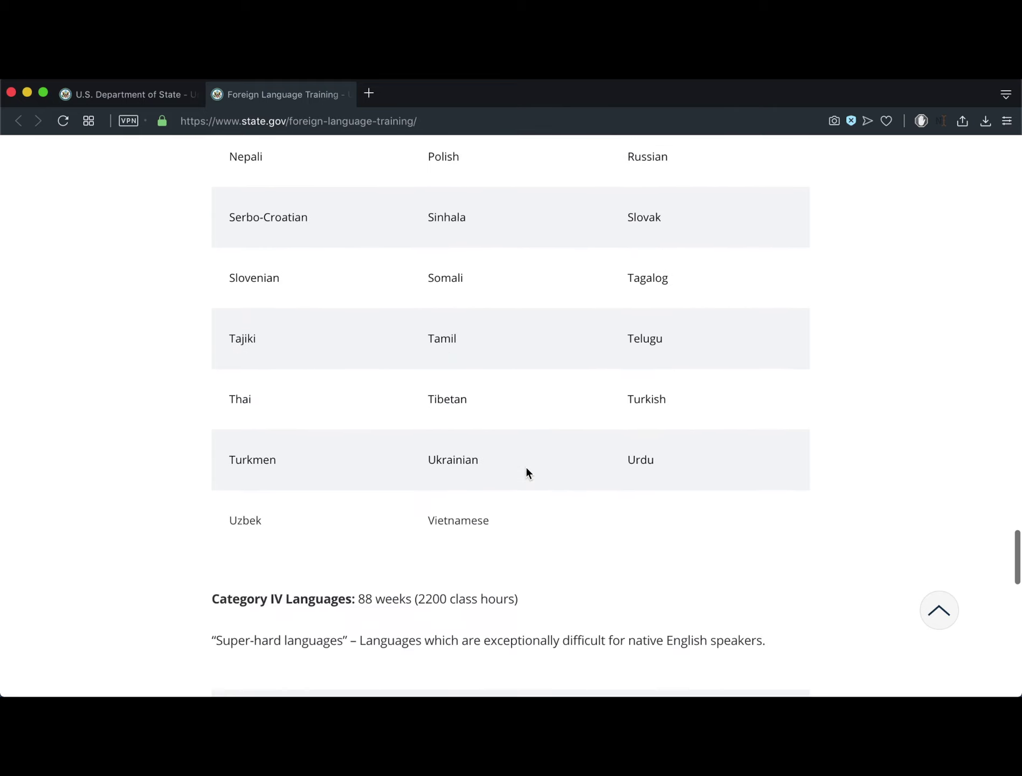
scroll(525, 474, "down", 2)
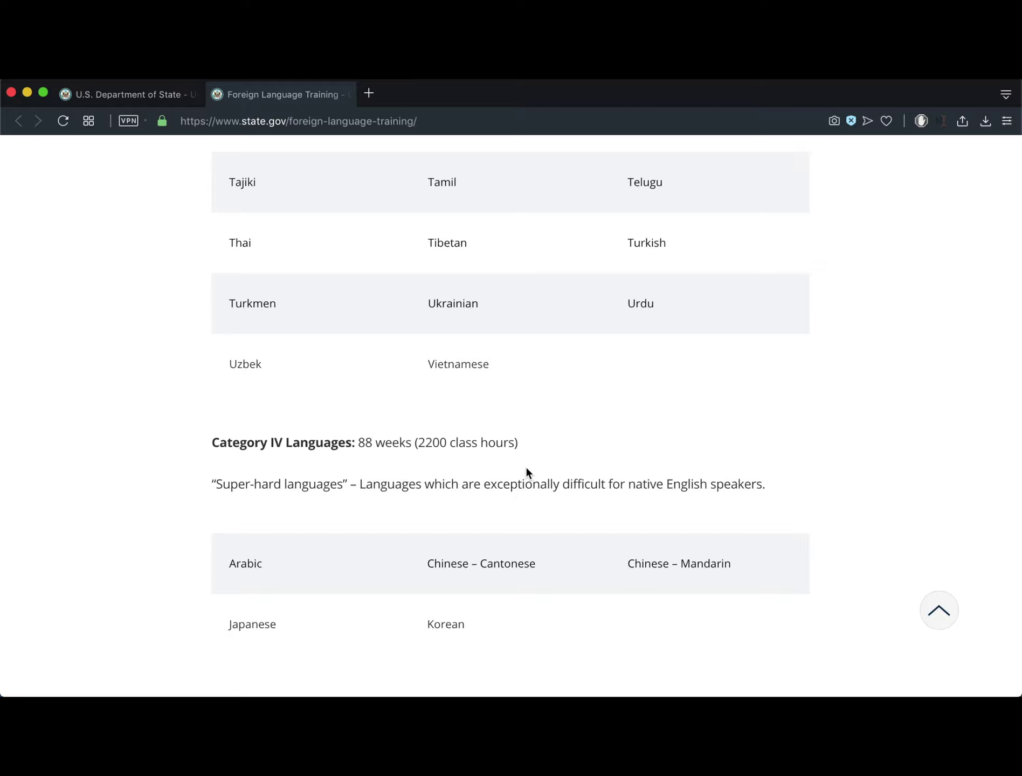
scroll(525, 473, "up", 3)
scroll(525, 474, "up", 10)
scroll(527, 473, "up", 7)
scroll(526, 474, "down", 2)
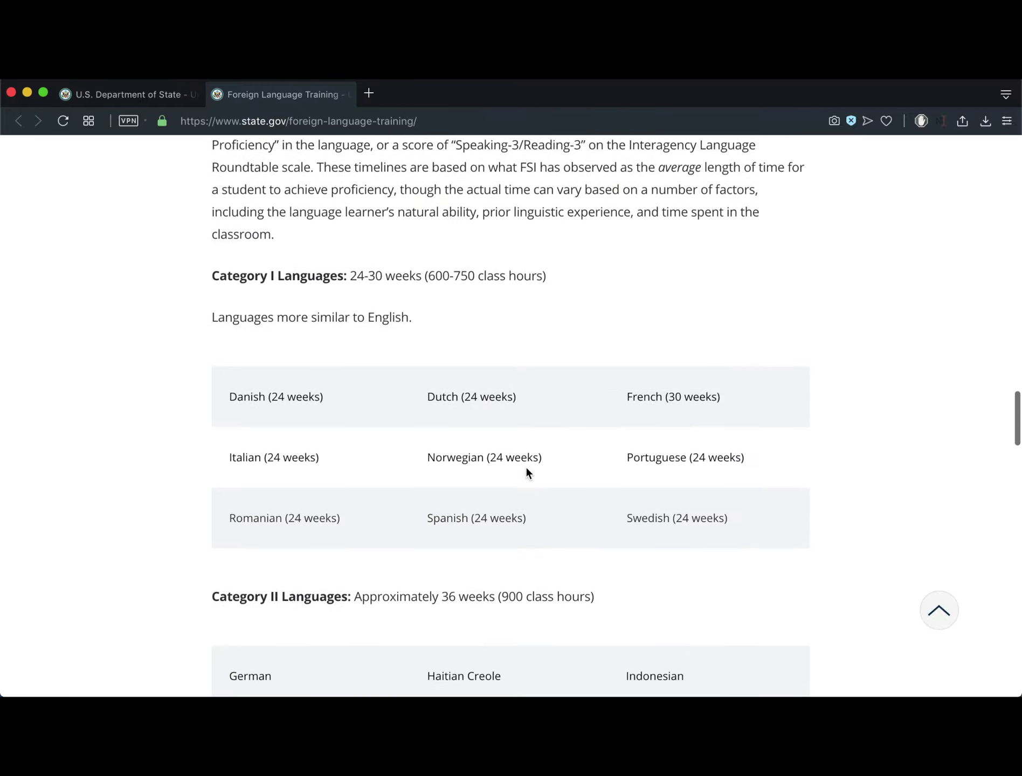
scroll(526, 468, "down", 1)
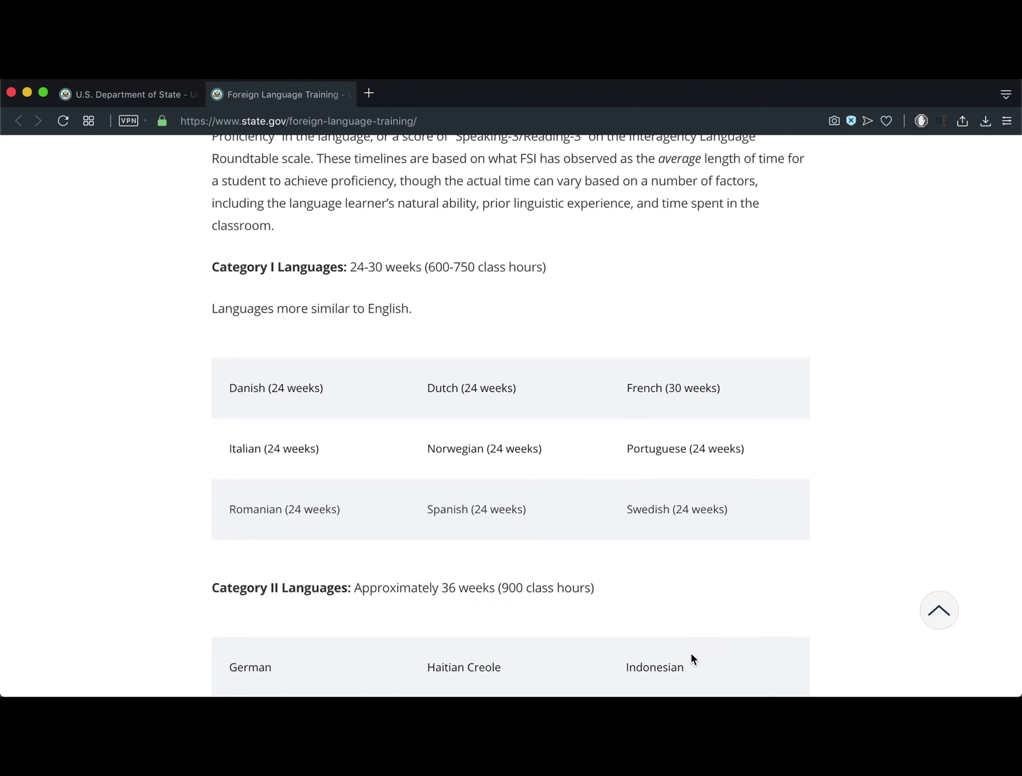
Review the Numbers comparison table down to the Category 3 rows, then return to Opera
left_click(745, 658)
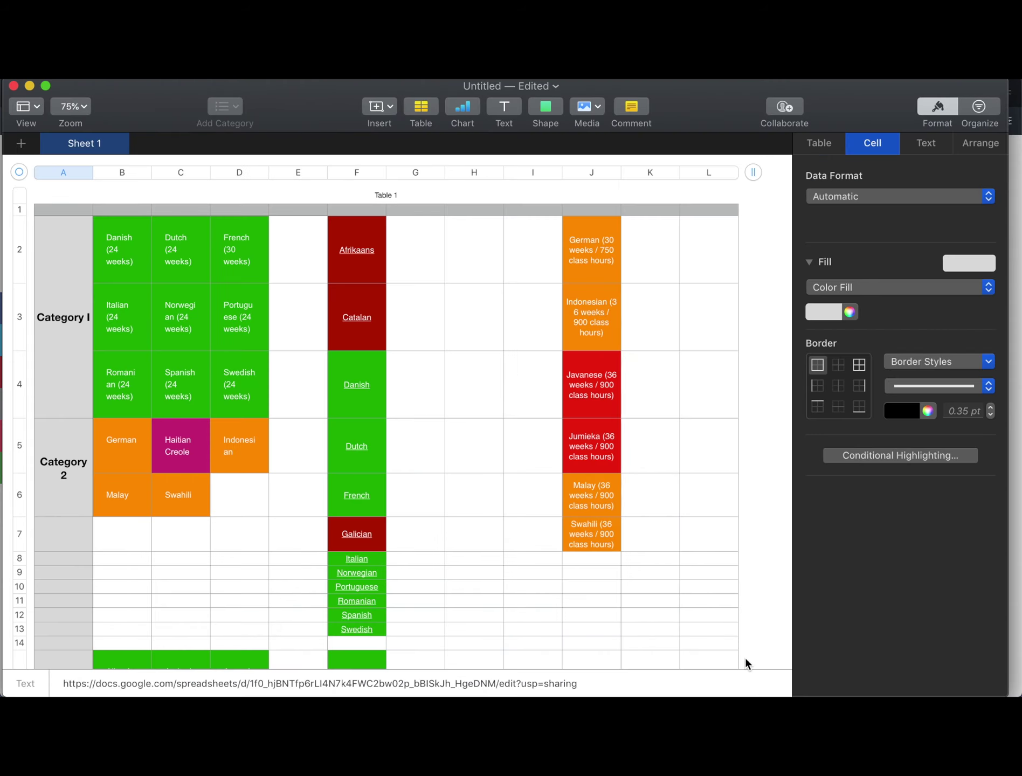
scroll(643, 505, "up", 1)
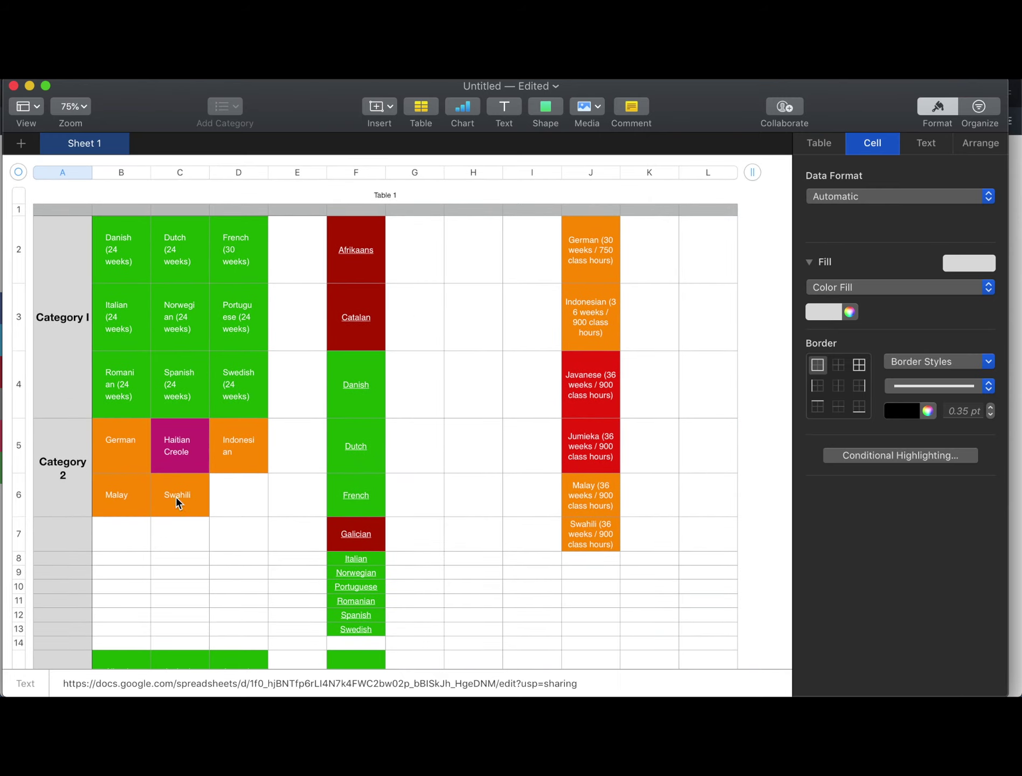
scroll(188, 468, "down", 5)
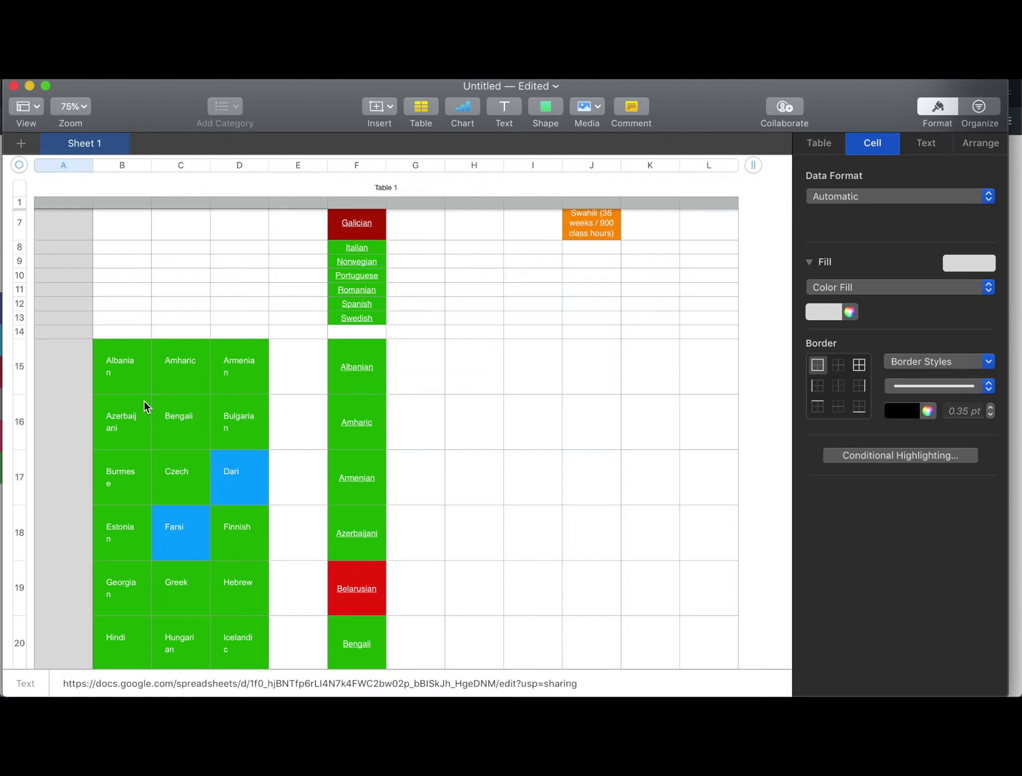
key("super+Tab")
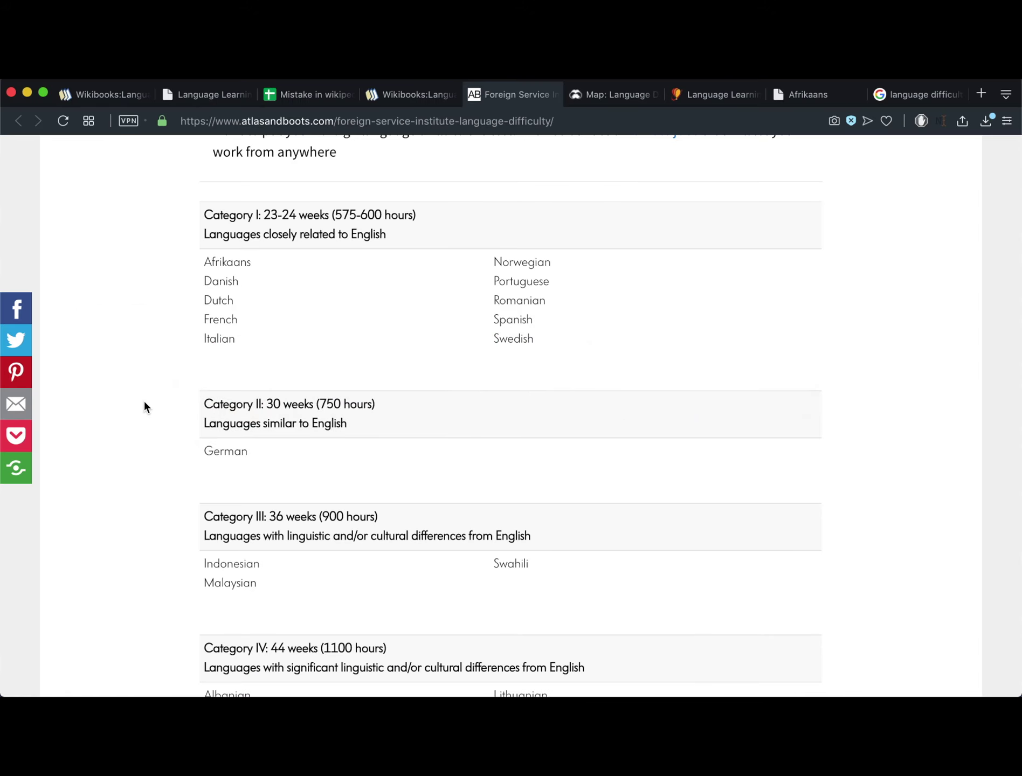
scroll(369, 409, "up", 3)
scroll(370, 410, "up", 2)
Review the state.gov Category I–IV lists in the other window, then bring Numbers back
key("ctrl+Right")
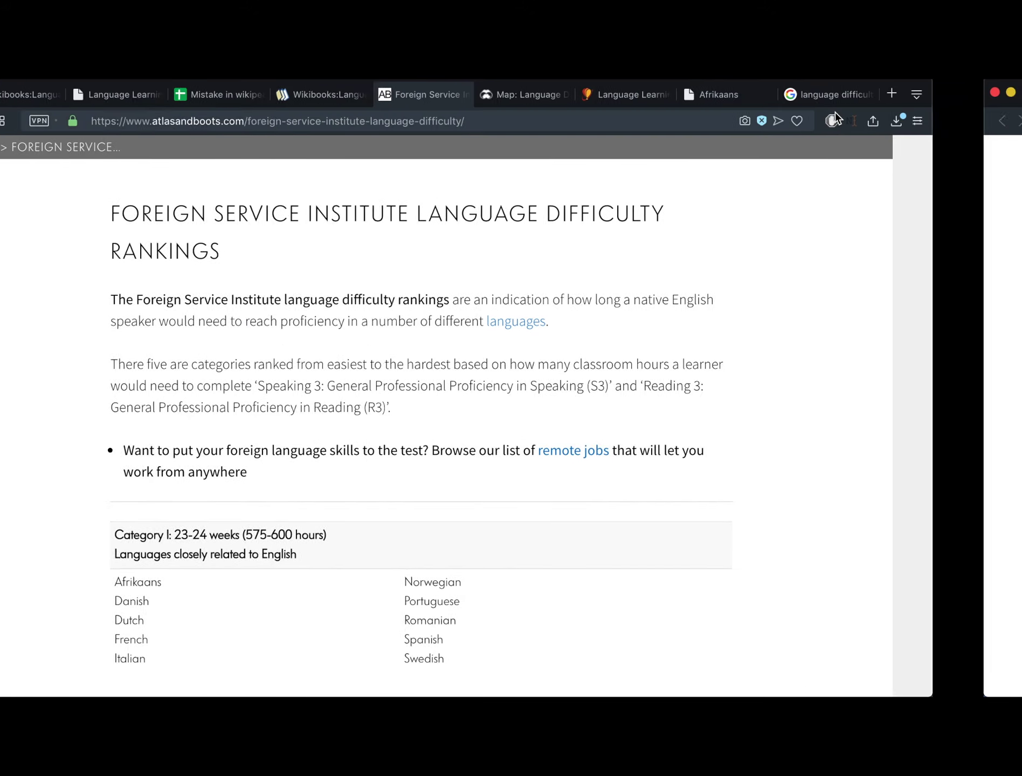
scroll(579, 263, "down", 10)
scroll(564, 290, "down", 10)
scroll(563, 291, "up", 10)
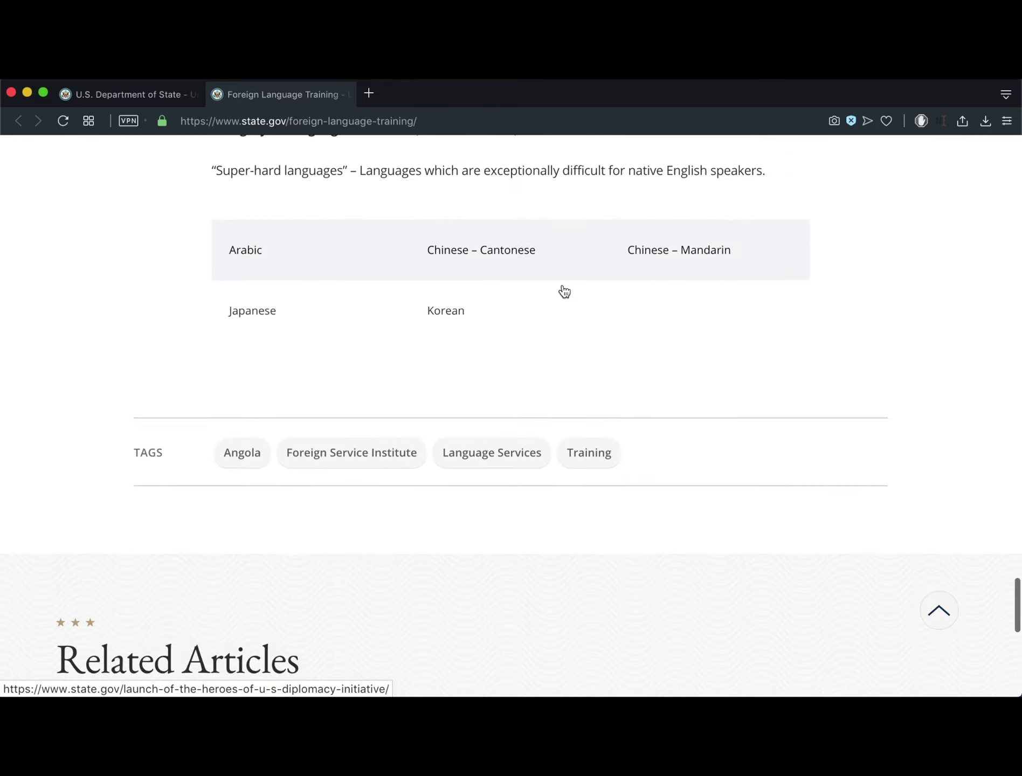
scroll(563, 290, "up", 3)
scroll(563, 286, "up", 4)
scroll(563, 283, "up", 5)
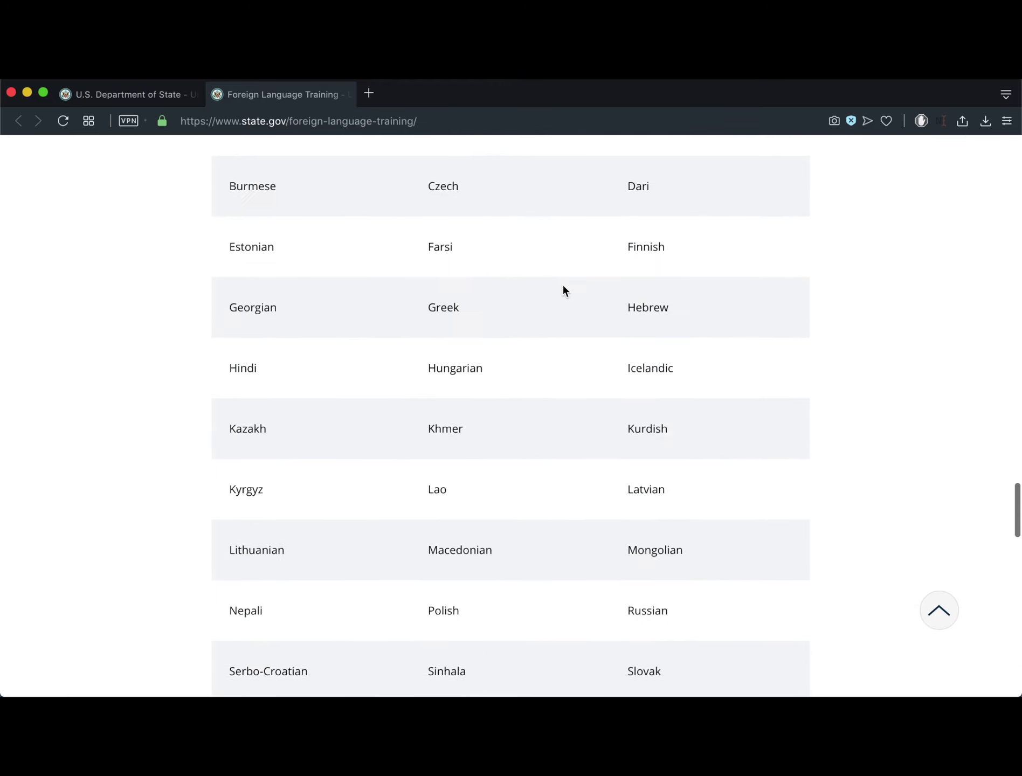
scroll(562, 282, "up", 6)
scroll(563, 291, "up", 2)
scroll(562, 290, "up", 4)
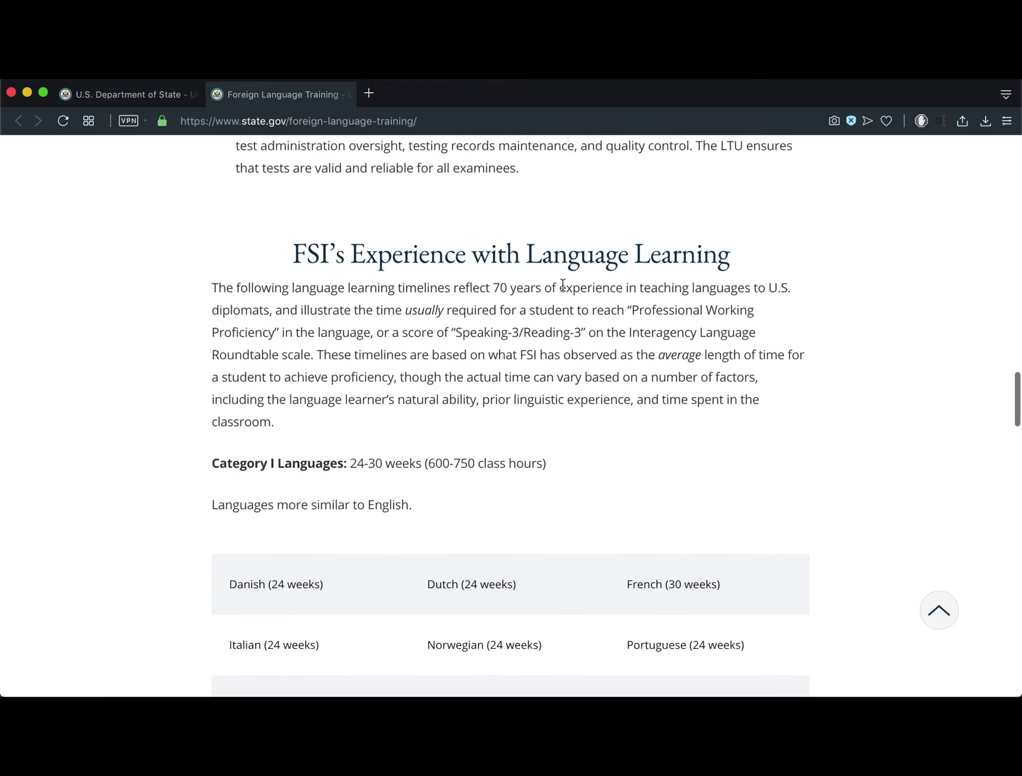
scroll(563, 286, "down", 2)
scroll(563, 286, "down", 4)
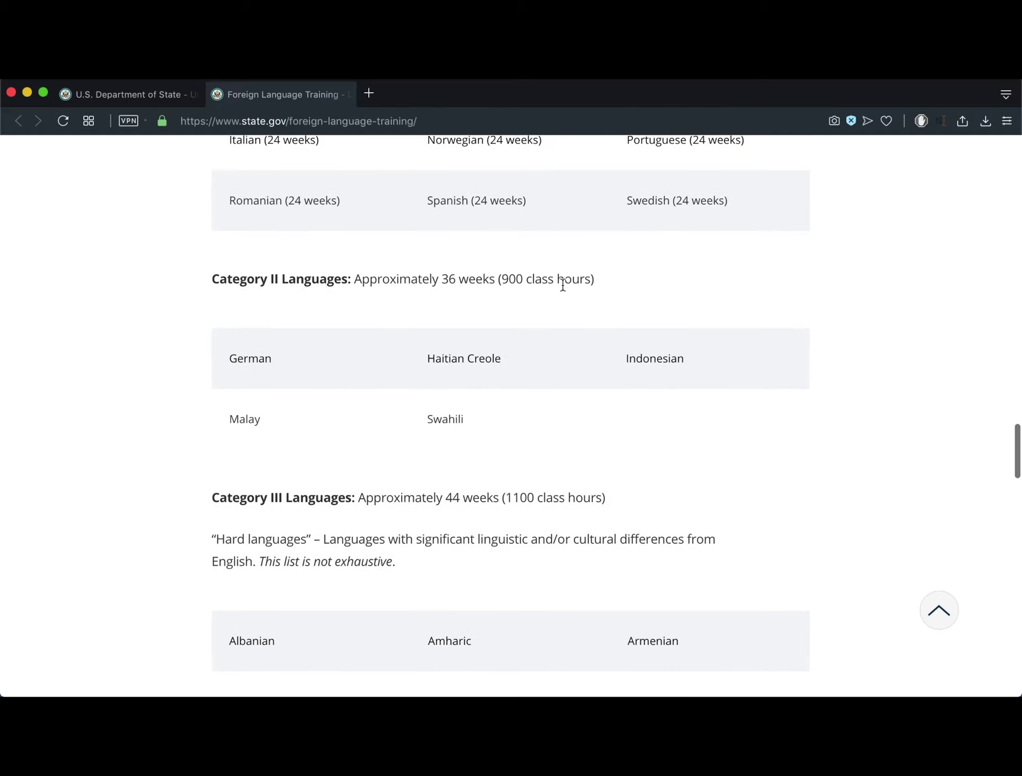
scroll(561, 285, "down", 3)
scroll(562, 286, "down", 3)
scroll(562, 286, "down", 5)
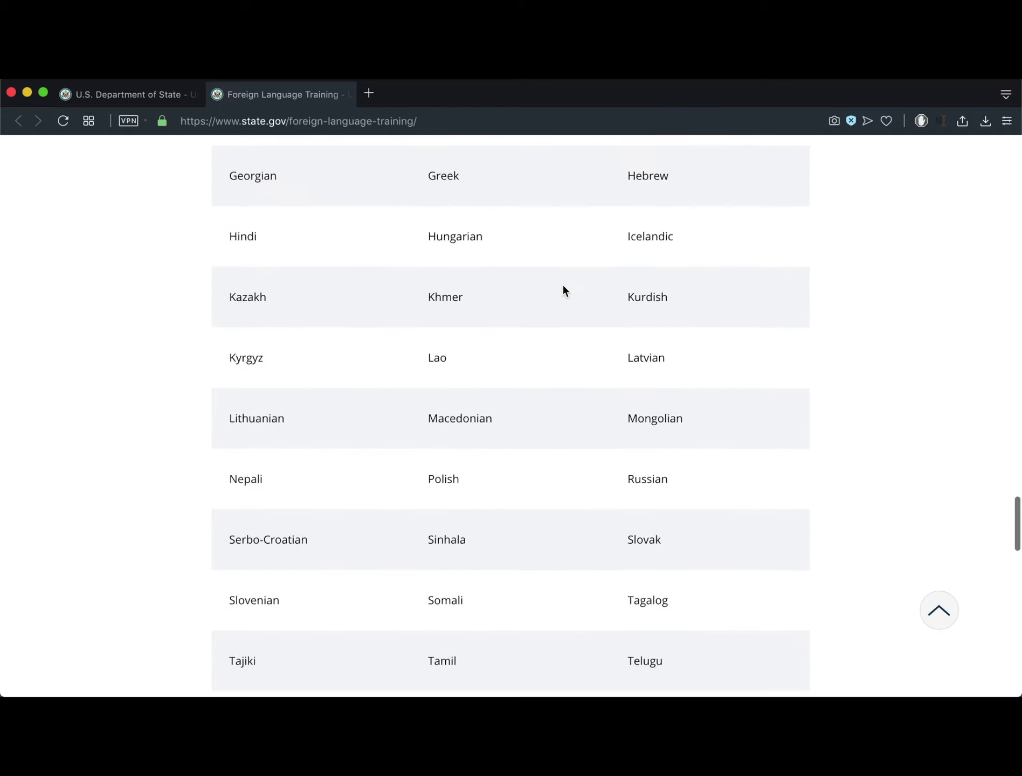
scroll(562, 292, "down", 5)
scroll(563, 291, "down", 5)
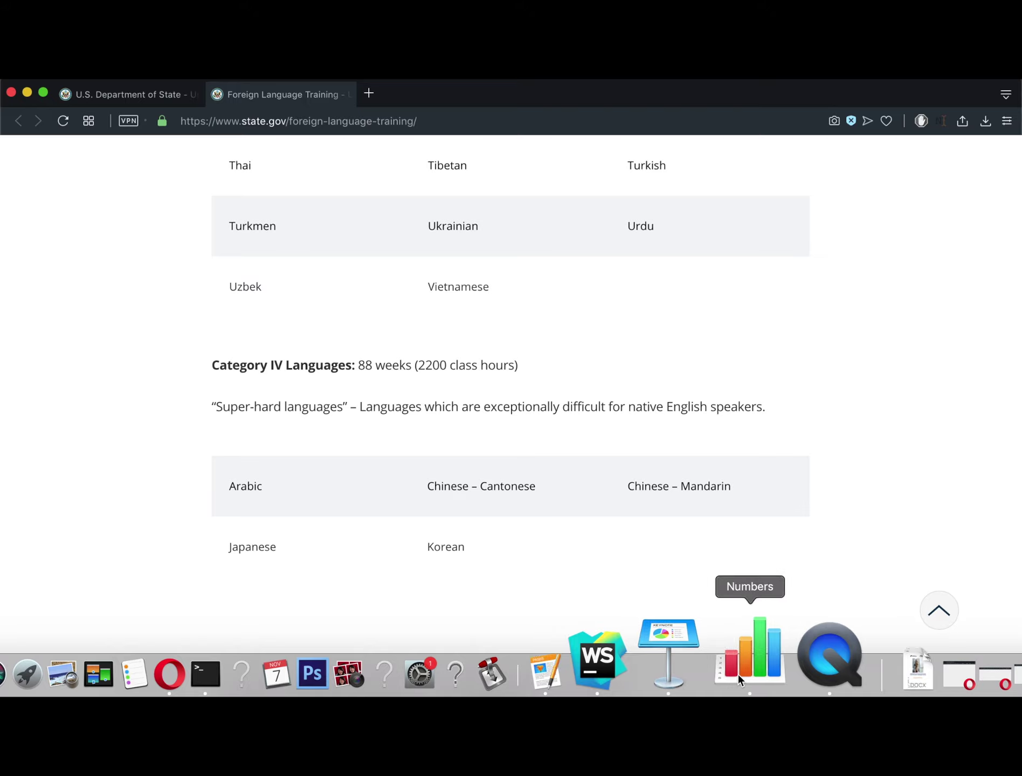
left_click(737, 674)
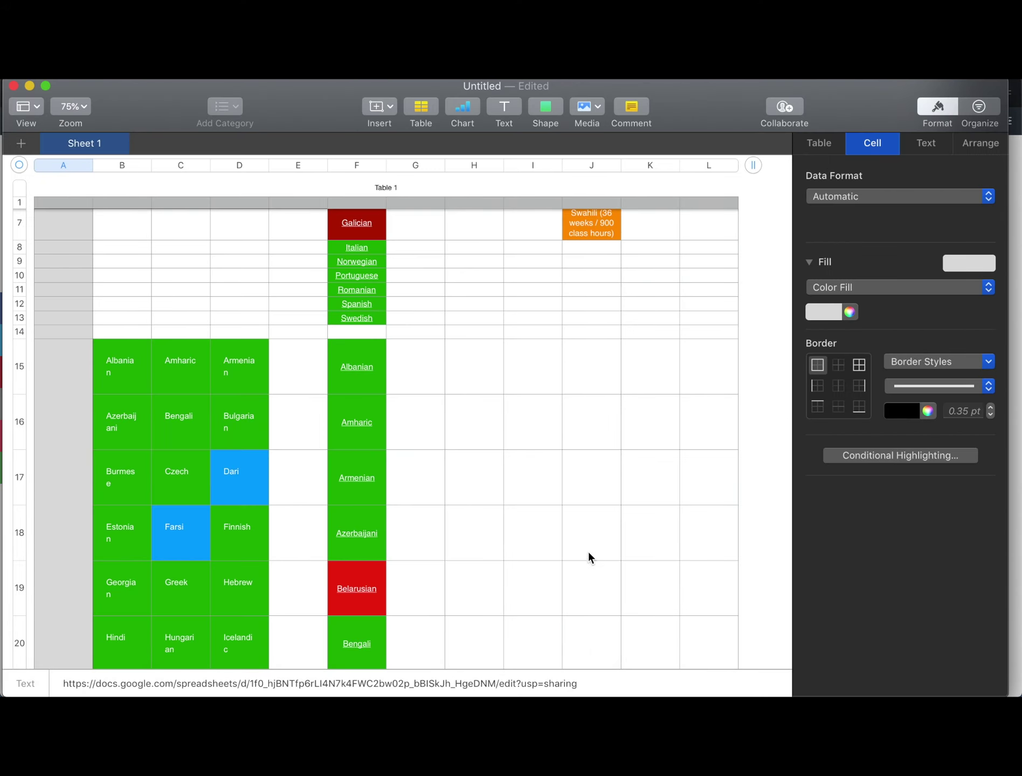
scroll(540, 513, "down", 1)
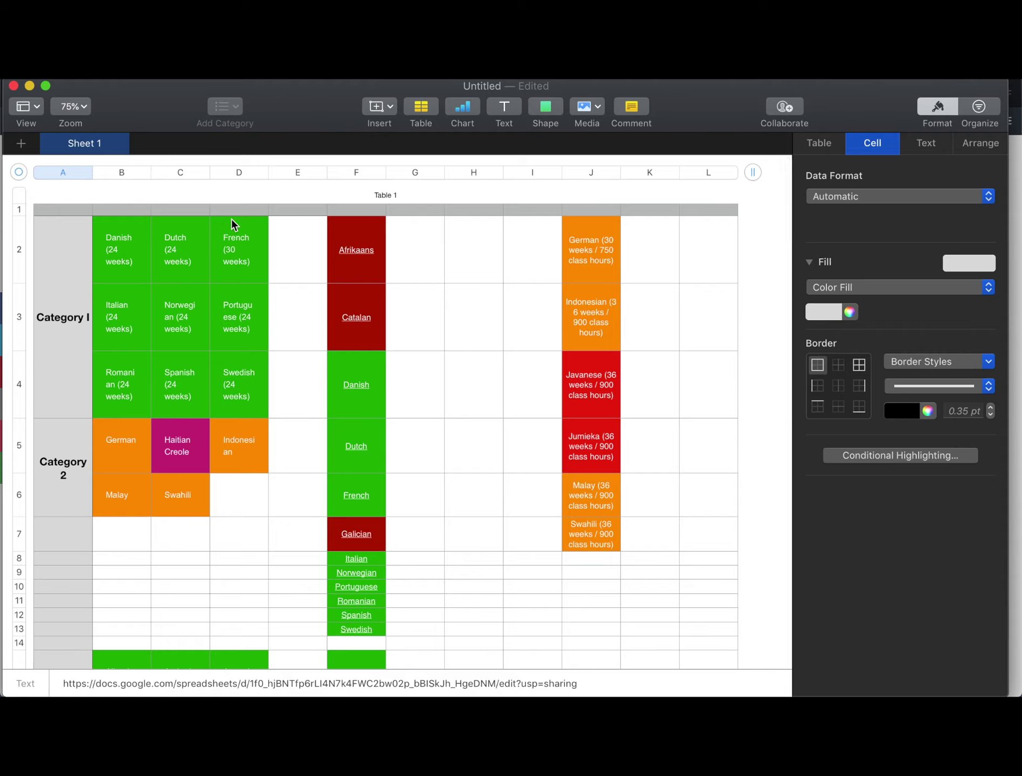
left_click(220, 264)
left_click(425, 390)
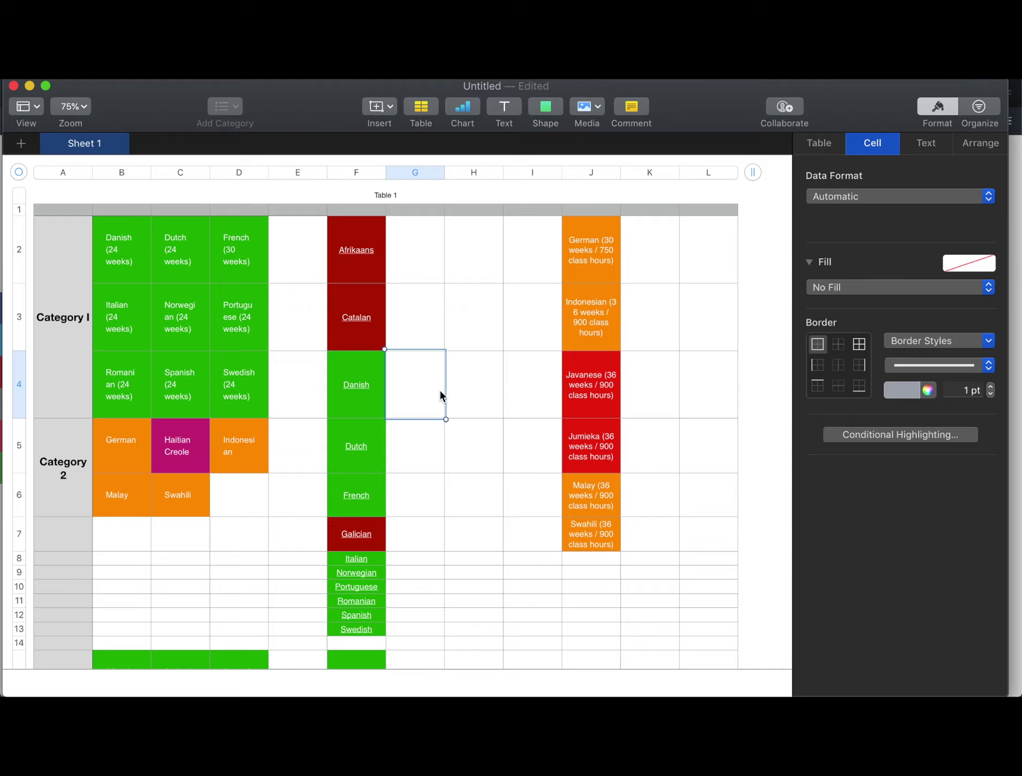
scroll(439, 391, "down", 1)
scroll(437, 392, "down", 2)
scroll(438, 392, "up", 3)
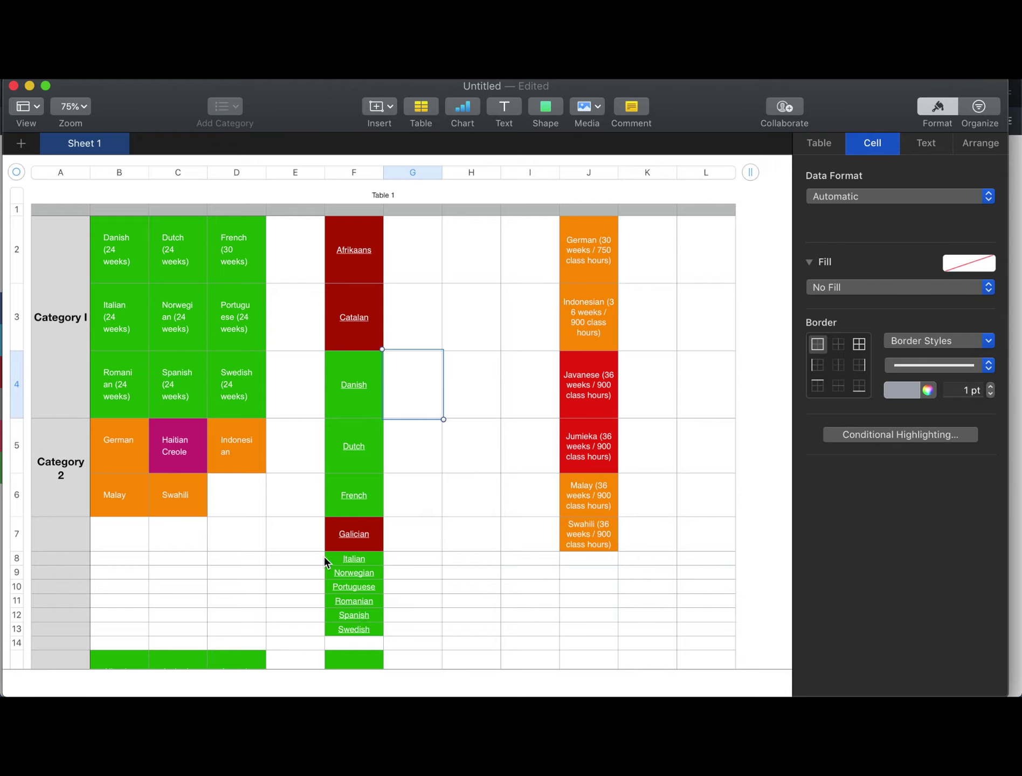
left_click(414, 587)
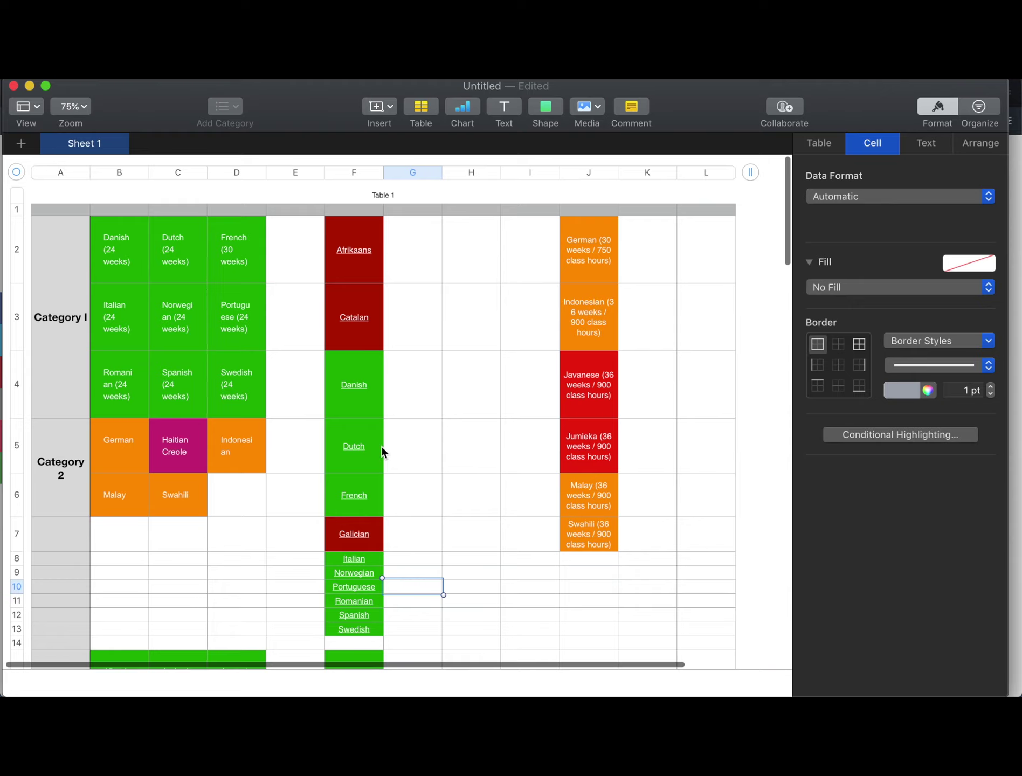
scroll(381, 446, "down", 3)
scroll(382, 446, "down", 5)
scroll(381, 446, "down", 1)
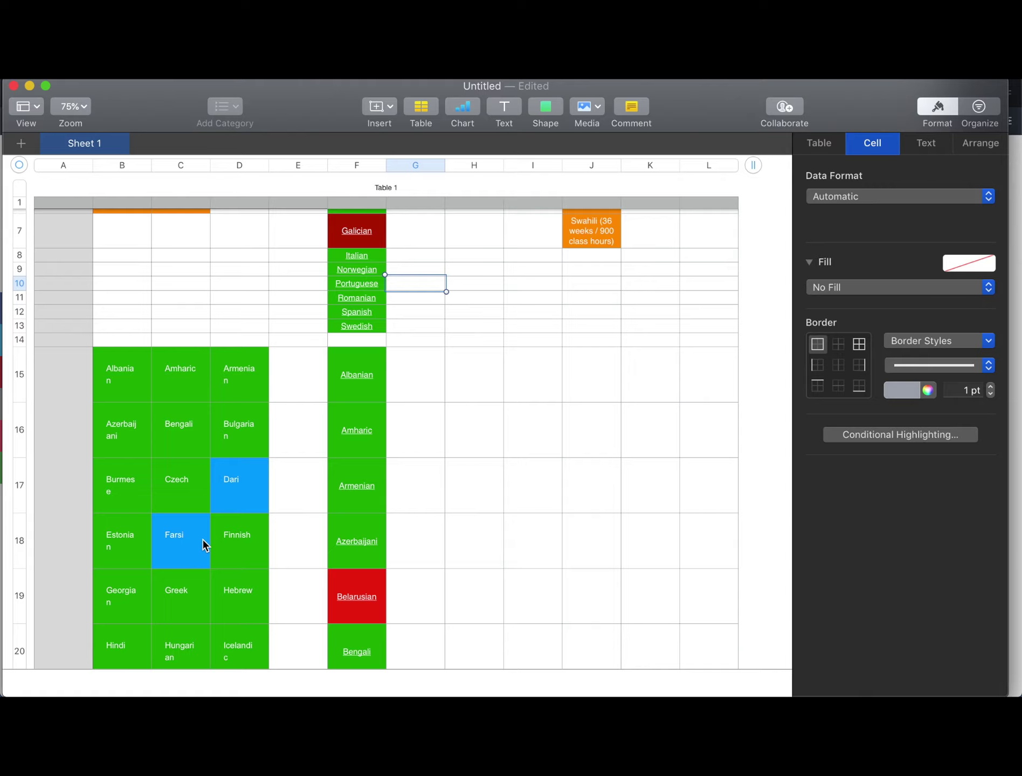
scroll(202, 545, "down", 5)
scroll(202, 545, "down", 5)
scroll(375, 454, "down", 5)
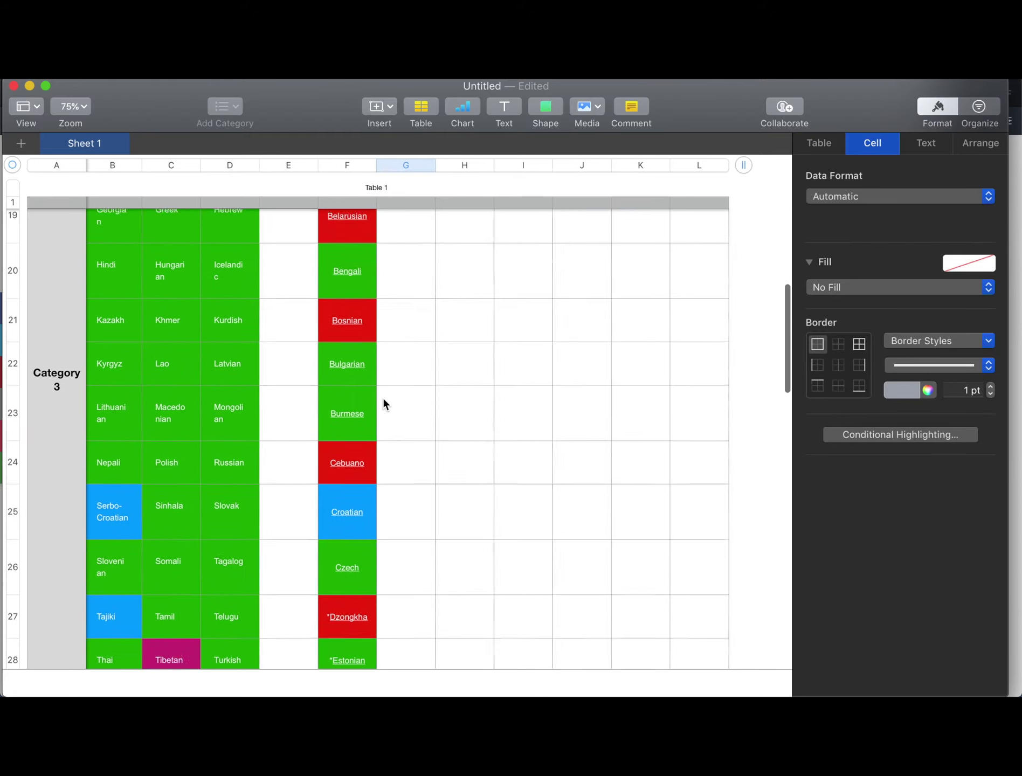
scroll(383, 397, "up", 3)
scroll(383, 397, "up", 3)
scroll(383, 398, "down", 5)
scroll(383, 399, "up", 10)
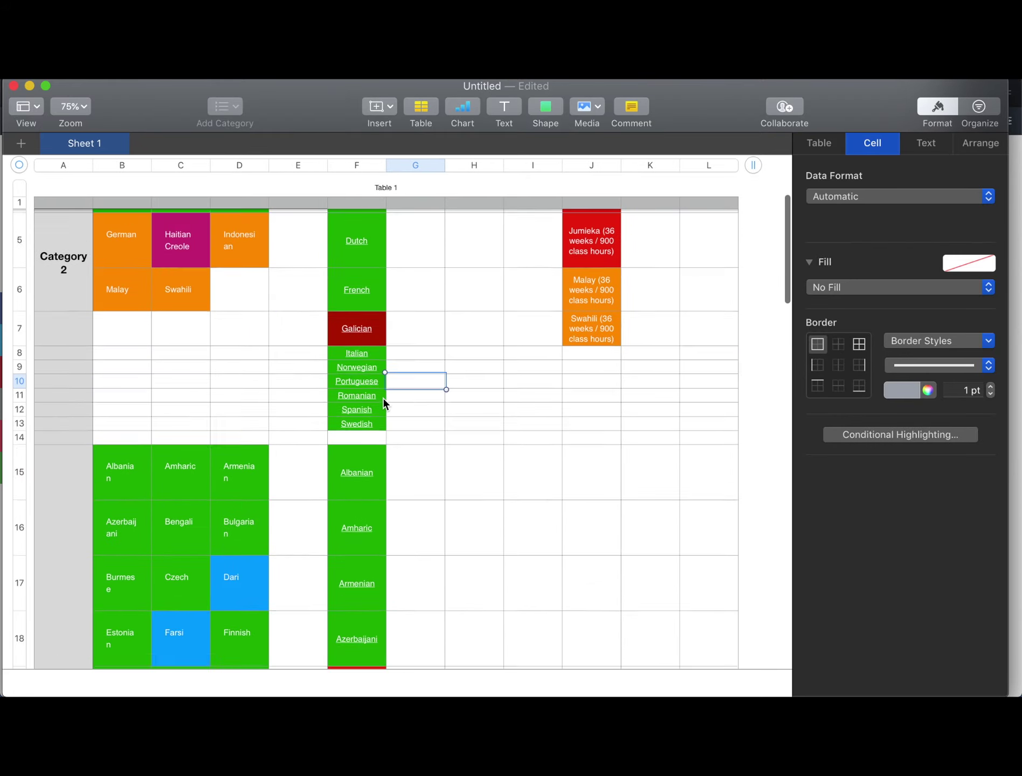
scroll(383, 397, "up", 5)
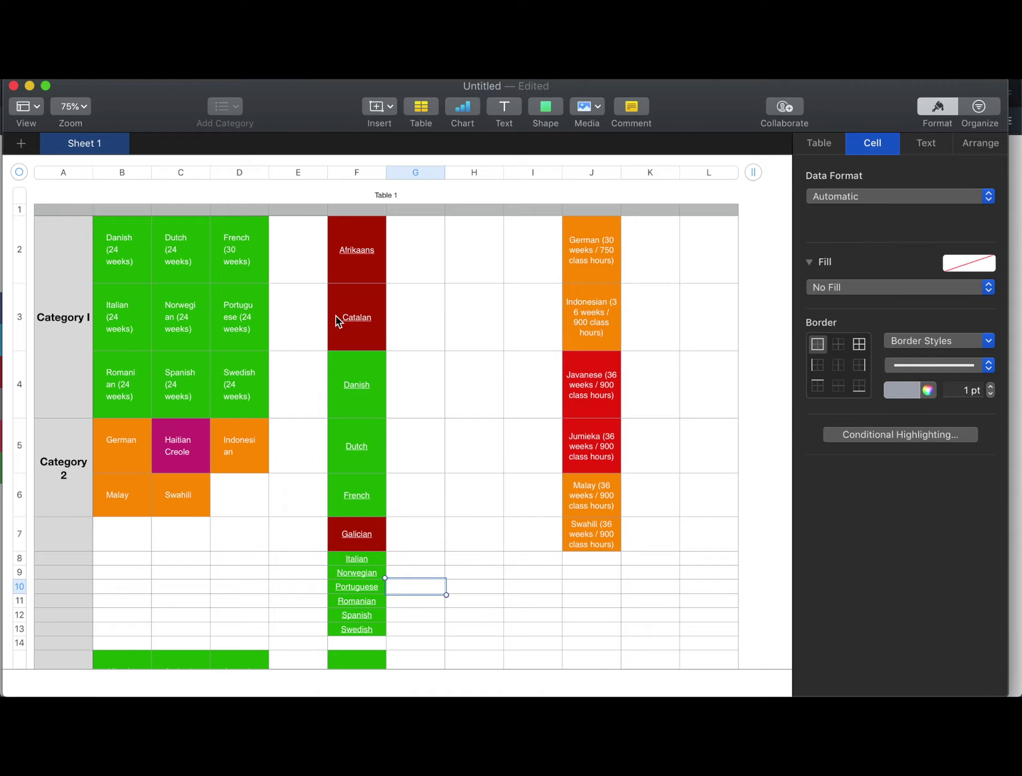
scroll(336, 320, "down", 1)
scroll(336, 319, "down", 5)
scroll(336, 319, "down", 5)
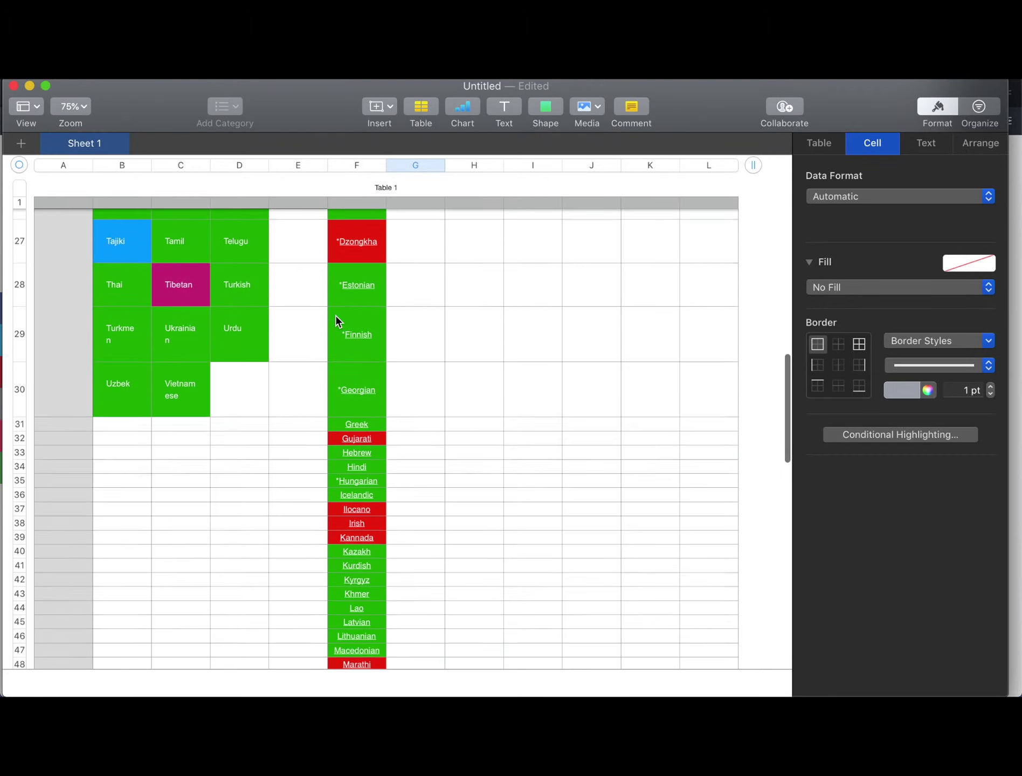
scroll(336, 320, "down", 1)
key("ctrl+Right")
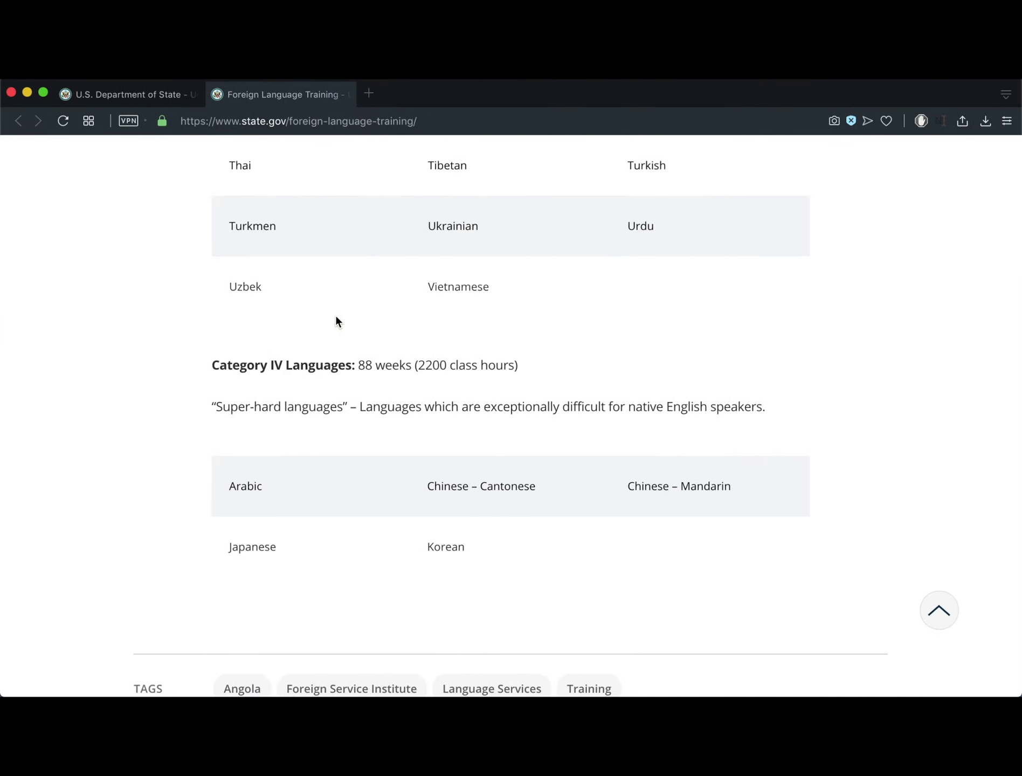
scroll(351, 207, "down", 5)
scroll(351, 206, "up", 5)
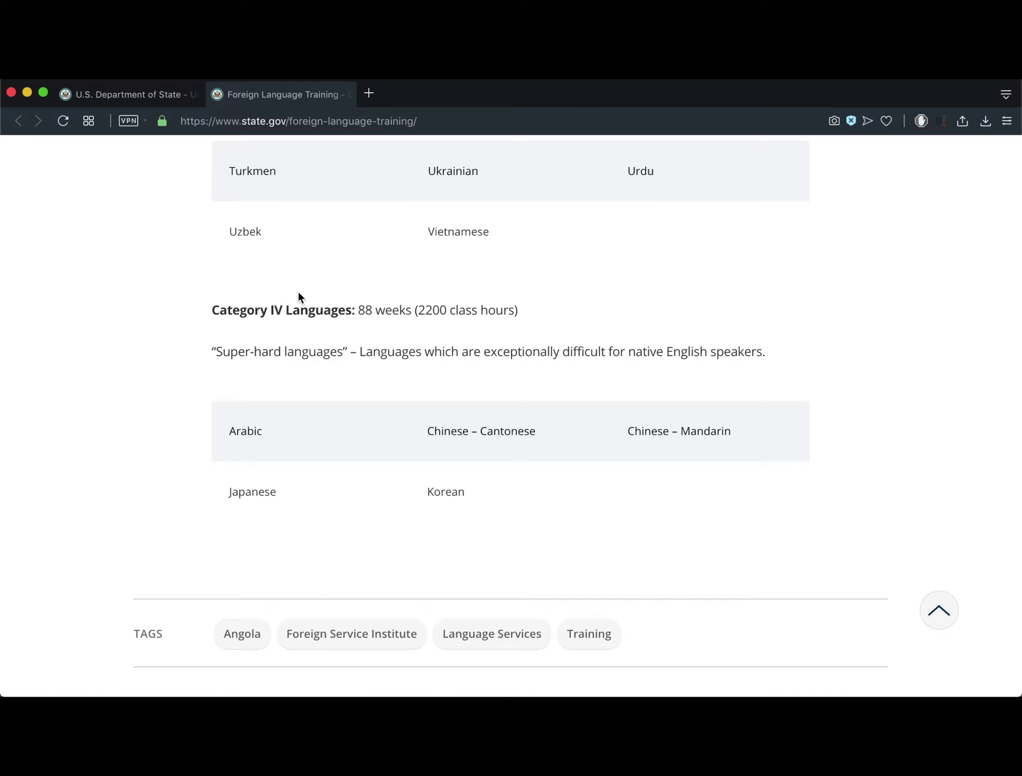
key("ctrl+Left")
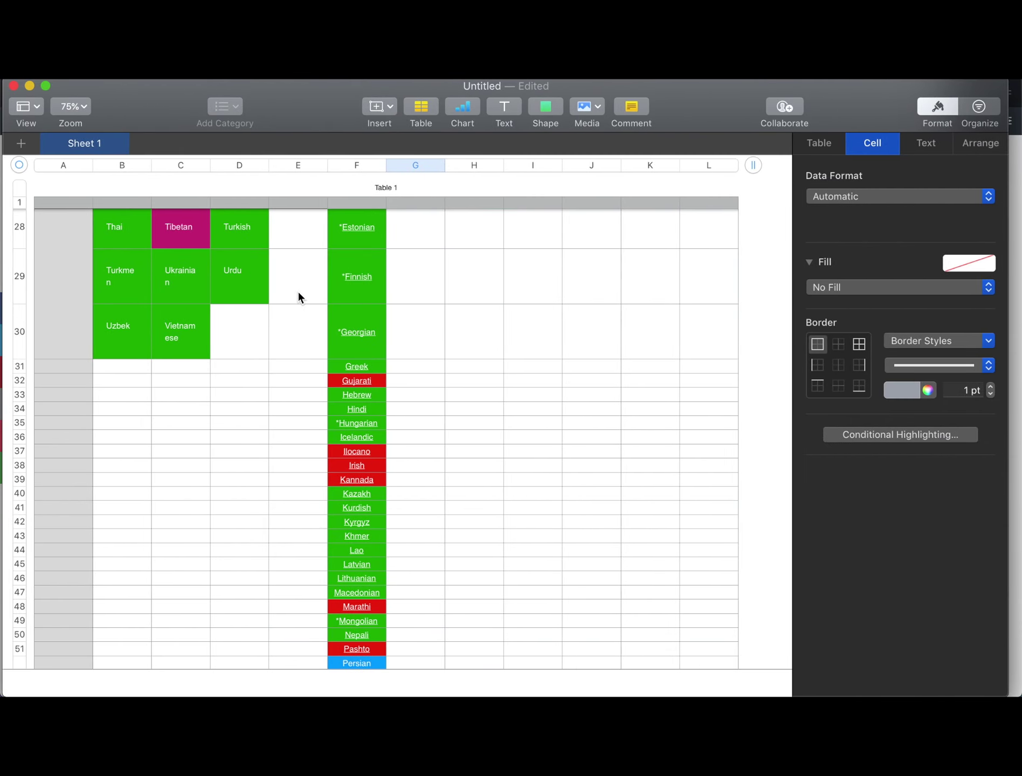
scroll(298, 298, "up", 10)
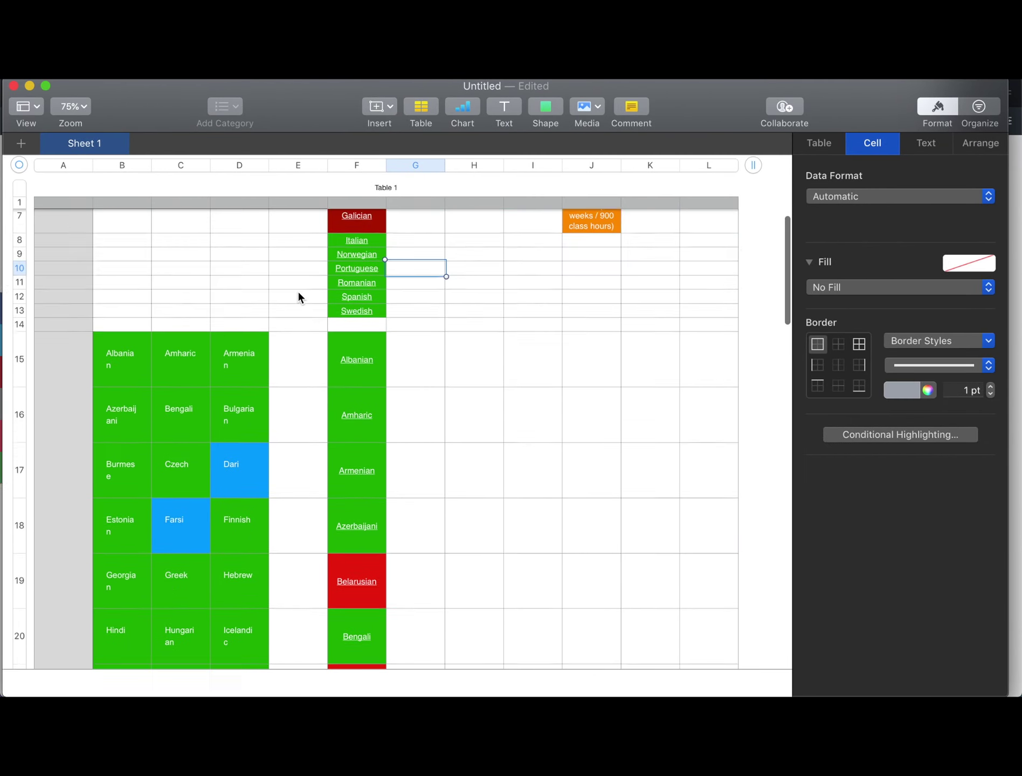
scroll(298, 297, "down", 1)
scroll(298, 297, "down", 4)
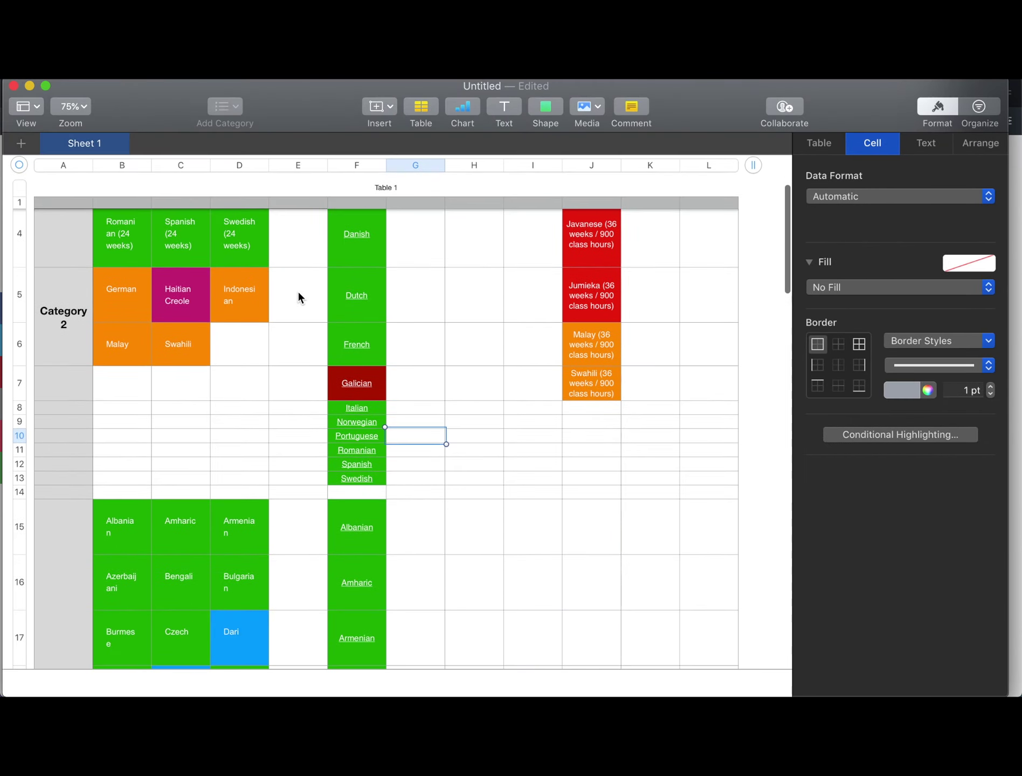
scroll(298, 297, "down", 4)
scroll(298, 298, "down", 5)
scroll(299, 297, "down", 10)
scroll(298, 297, "down", 10)
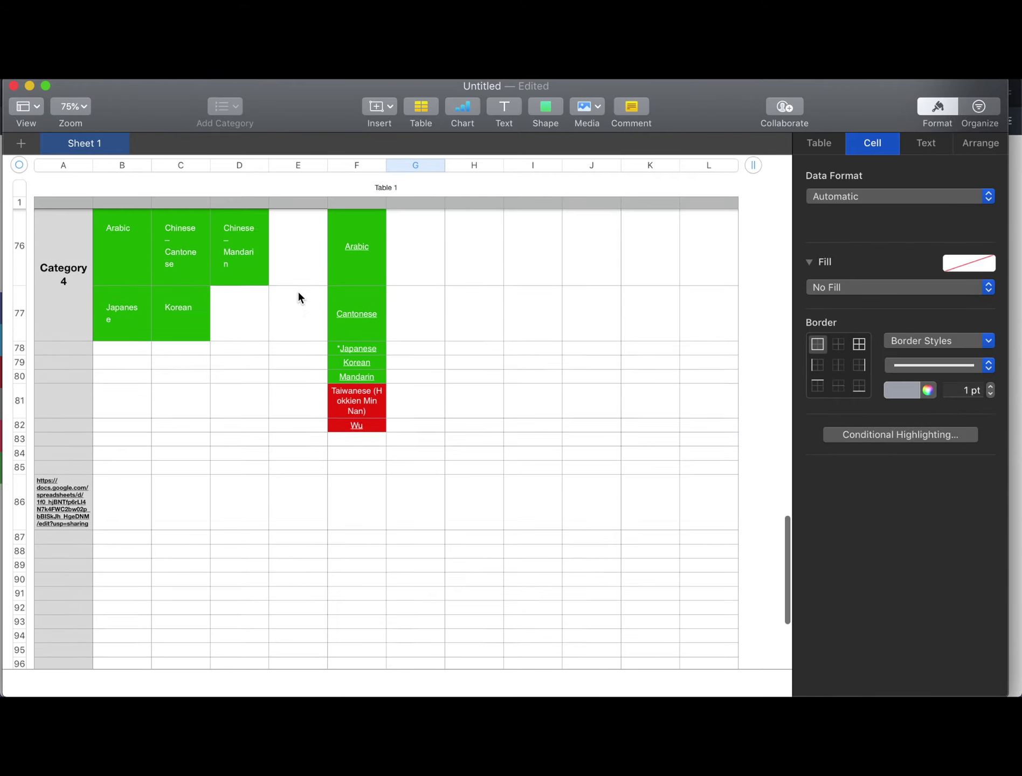
scroll(220, 307, "up", 2)
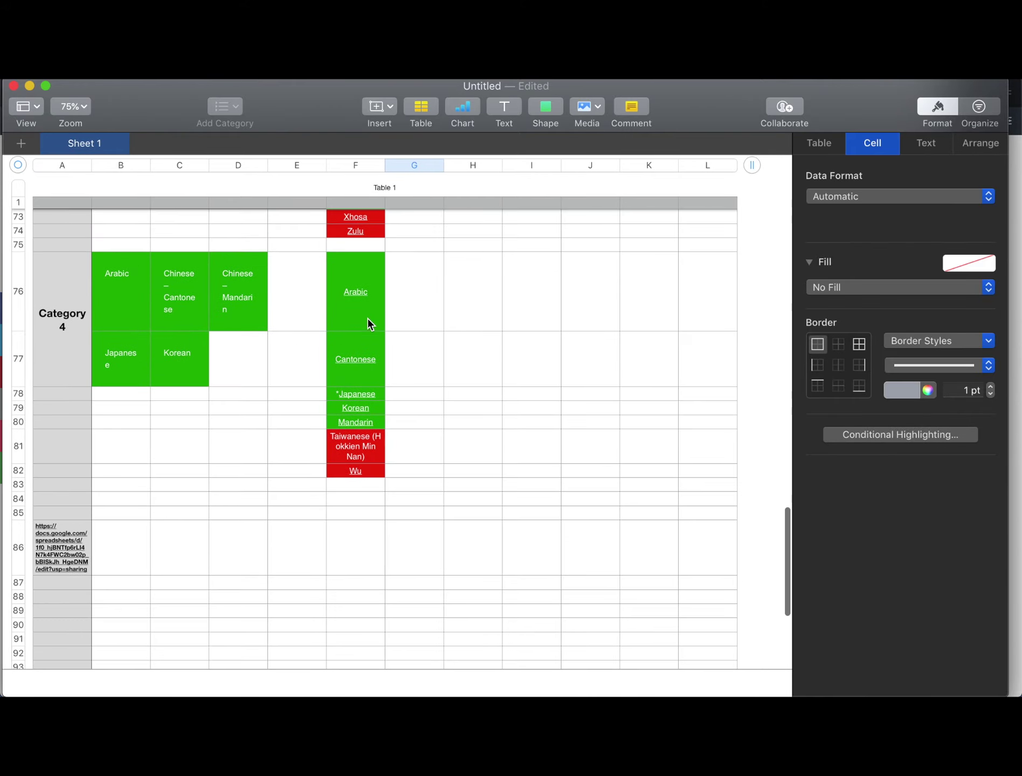
scroll(383, 280, "up", 10)
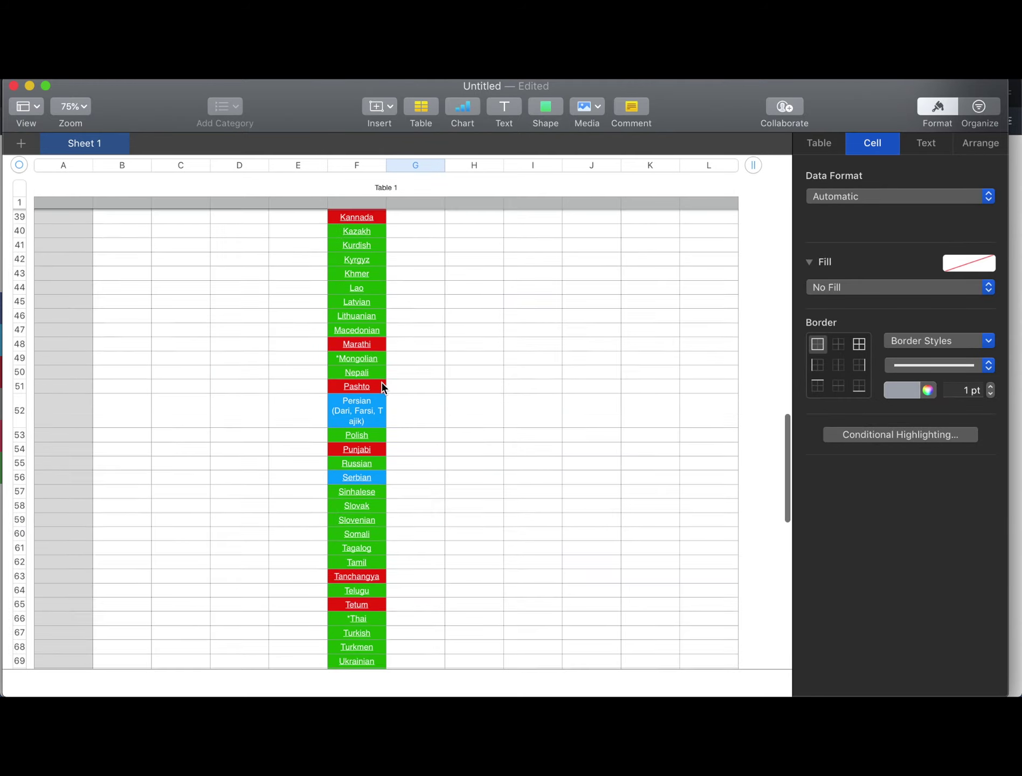
scroll(381, 387, "up", 10)
scroll(381, 388, "up", 10)
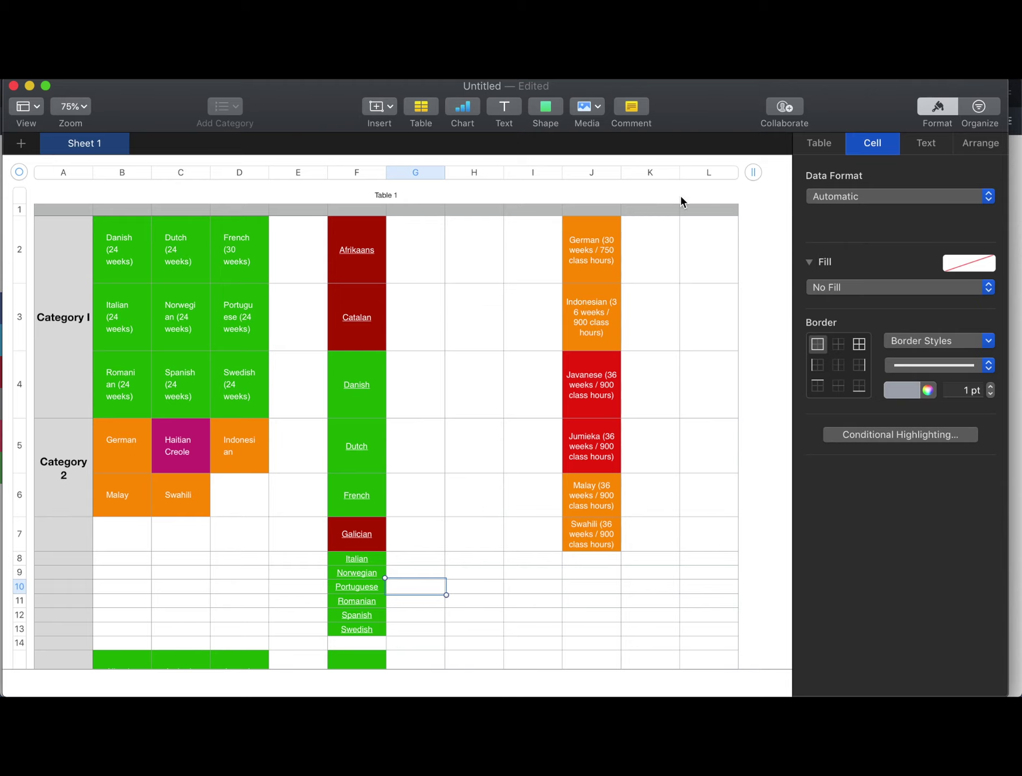
Switch from the Numbers sheet to Opera's Atlas & Boots FSI rankings tab
key("super+Tab")
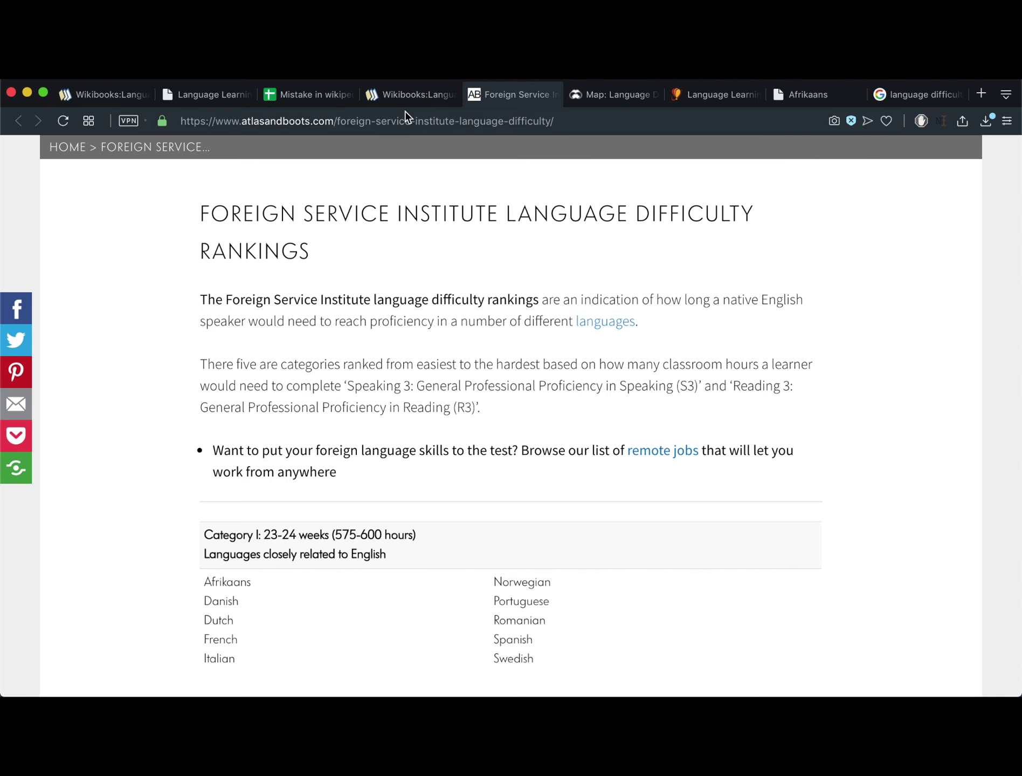
Review the Wikibooks difficulty table's Other languages rows, then bring the Numbers sheet back
left_click(403, 96)
scroll(404, 382, "down", 1)
scroll(404, 381, "up", 1)
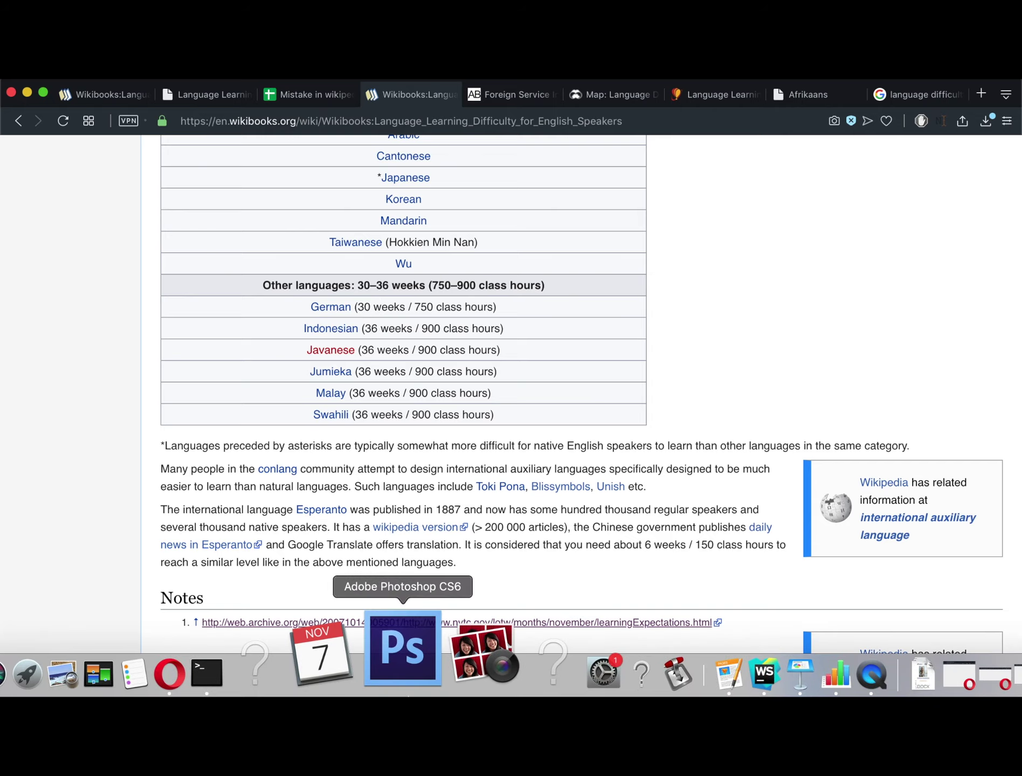
mouse_move(743, 675)
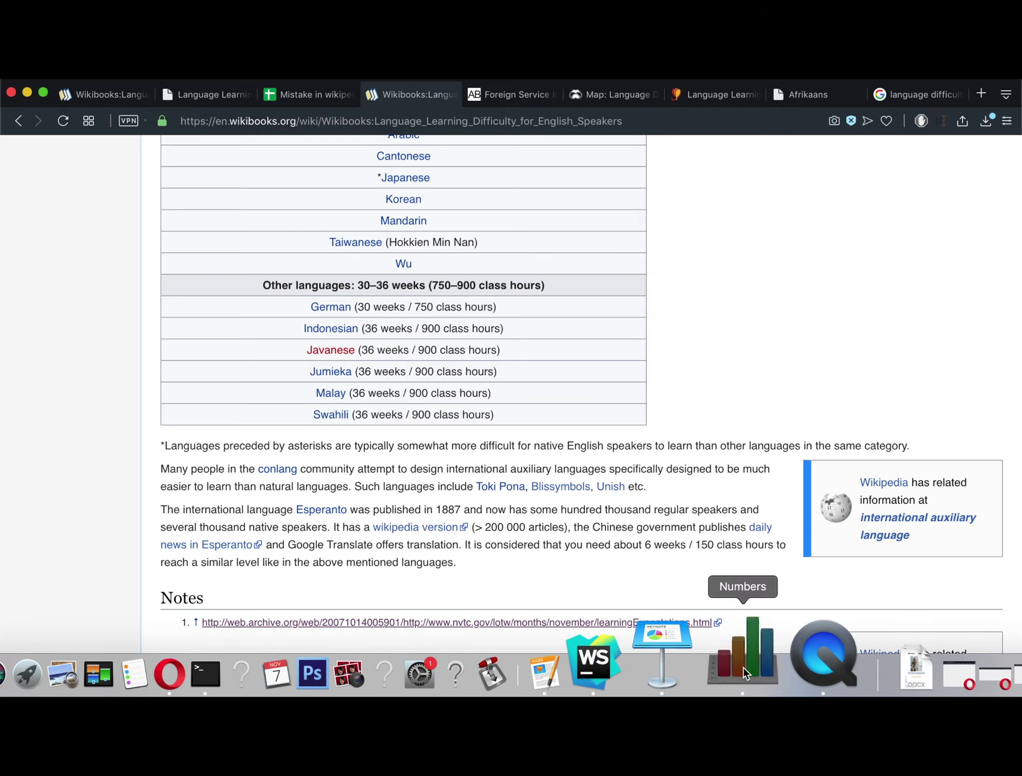
left_click(746, 663)
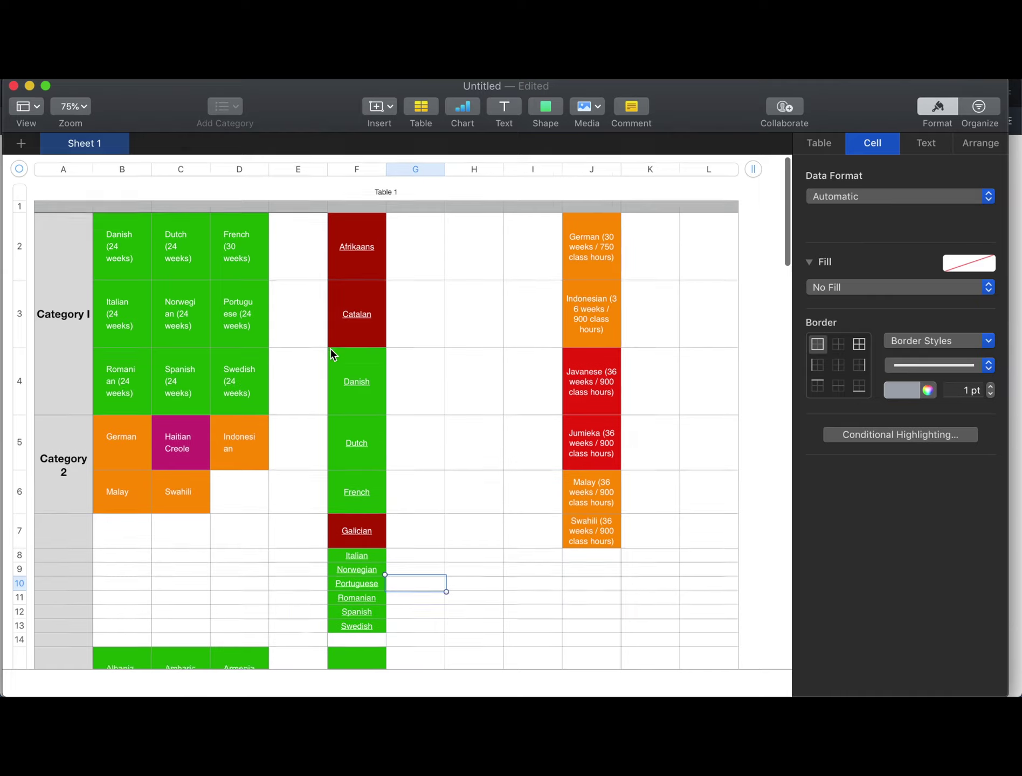
scroll(331, 353, "down", 6)
scroll(330, 354, "down", 4)
scroll(331, 351, "up", 3)
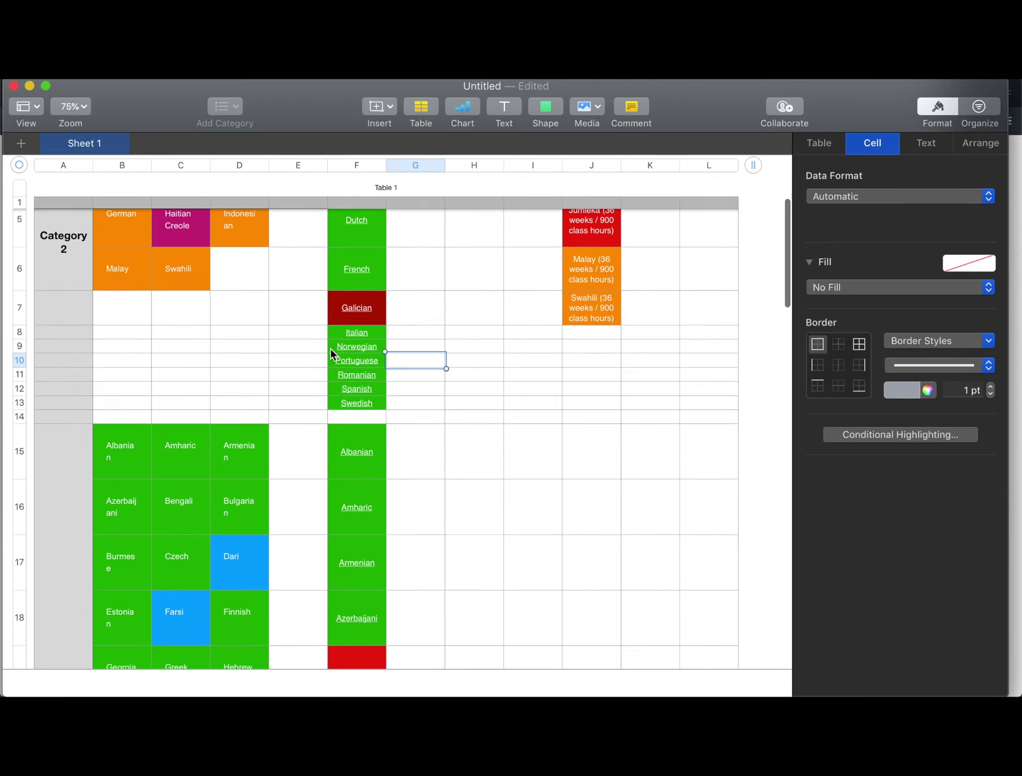
scroll(330, 352, "up", 3)
scroll(331, 351, "up", 3)
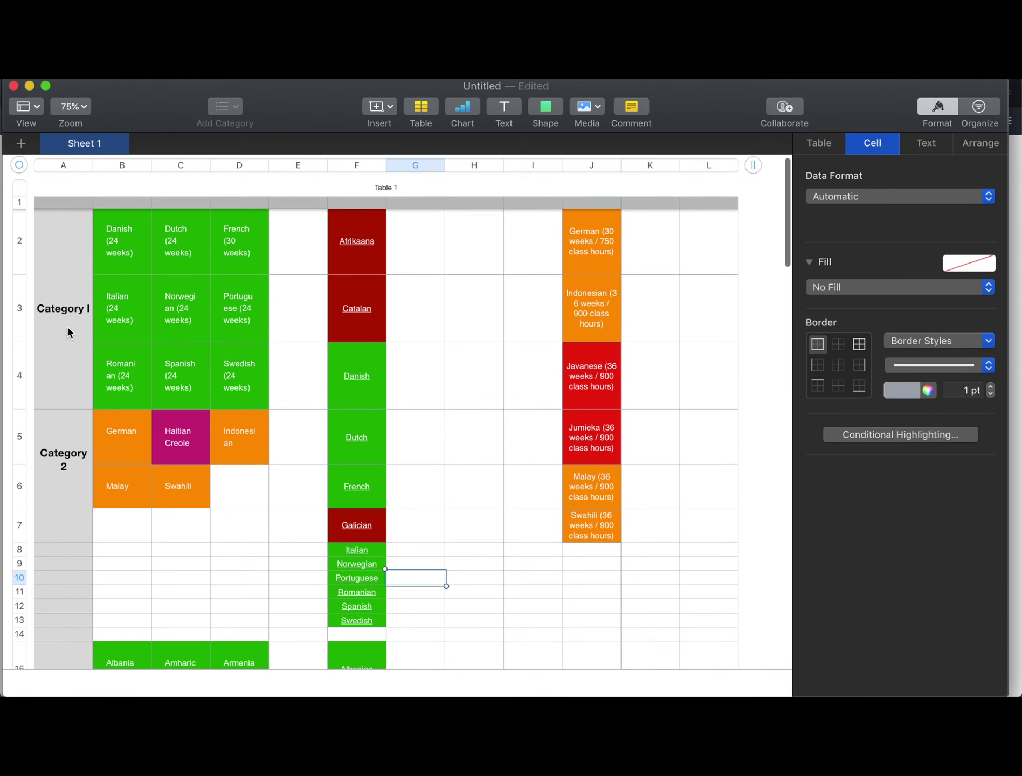
scroll(80, 483, "down", 1)
scroll(79, 480, "down", 5)
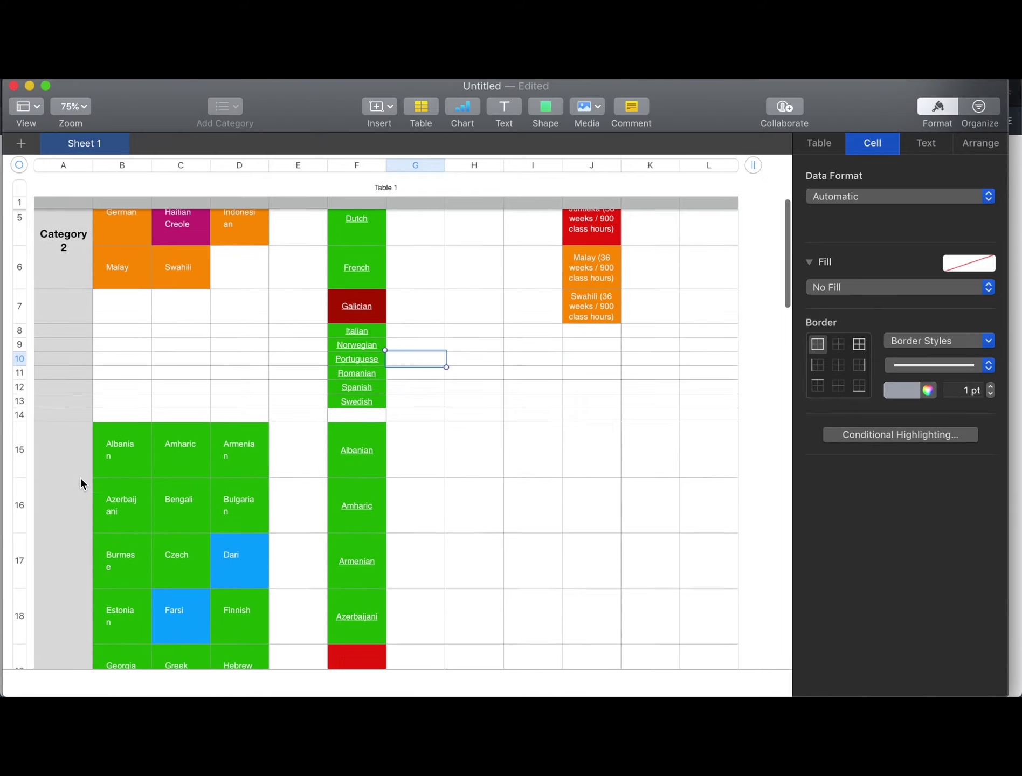
scroll(80, 476, "down", 2)
scroll(220, 466, "down", 2)
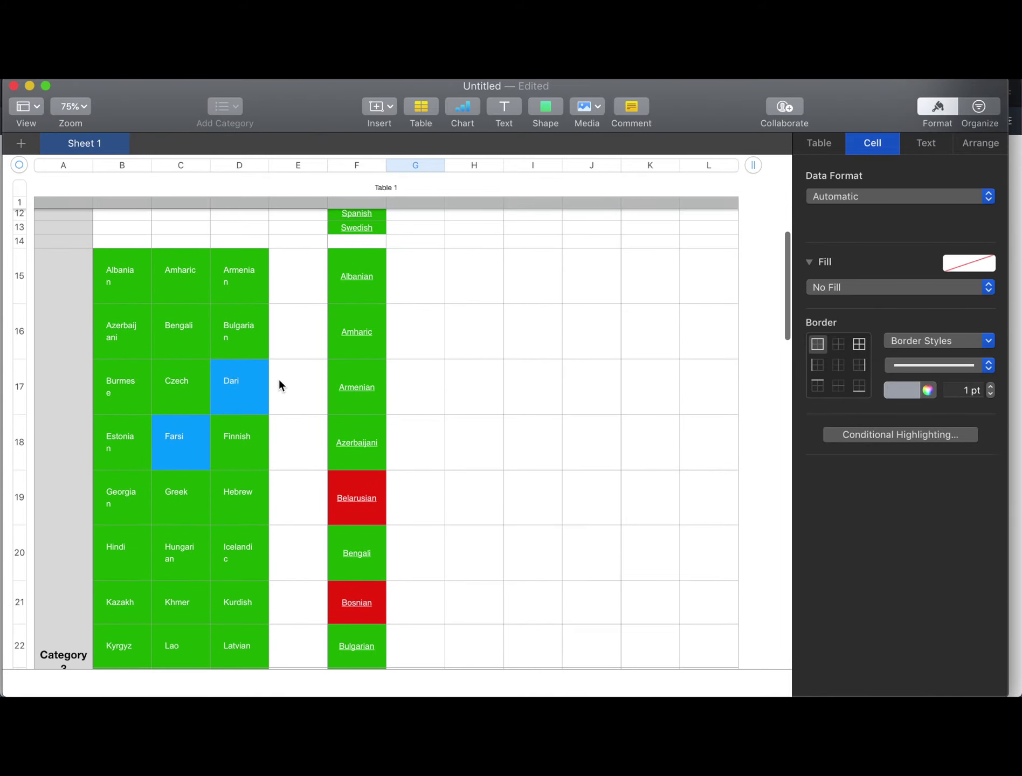
scroll(280, 384, "up", 3)
scroll(279, 384, "up", 3)
scroll(279, 384, "down", 3)
scroll(343, 477, "down", 1)
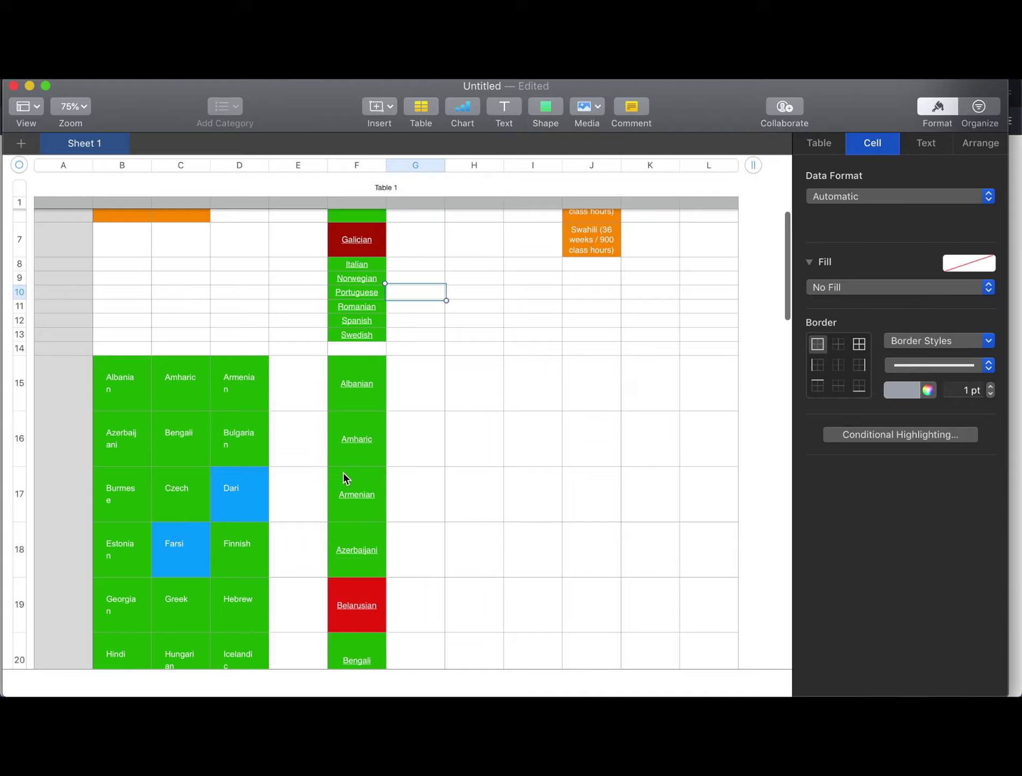
scroll(343, 476, "down", 5)
scroll(343, 477, "down", 4)
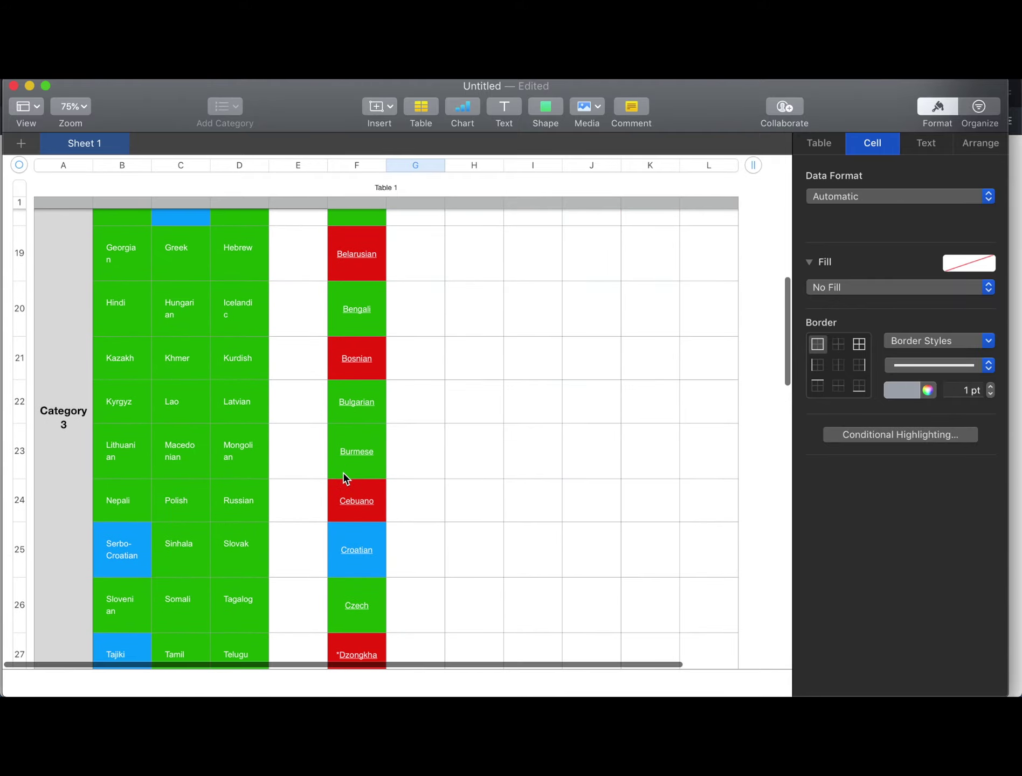
scroll(343, 478, "down", 2)
scroll(348, 464, "up", 5)
scroll(354, 445, "up", 5)
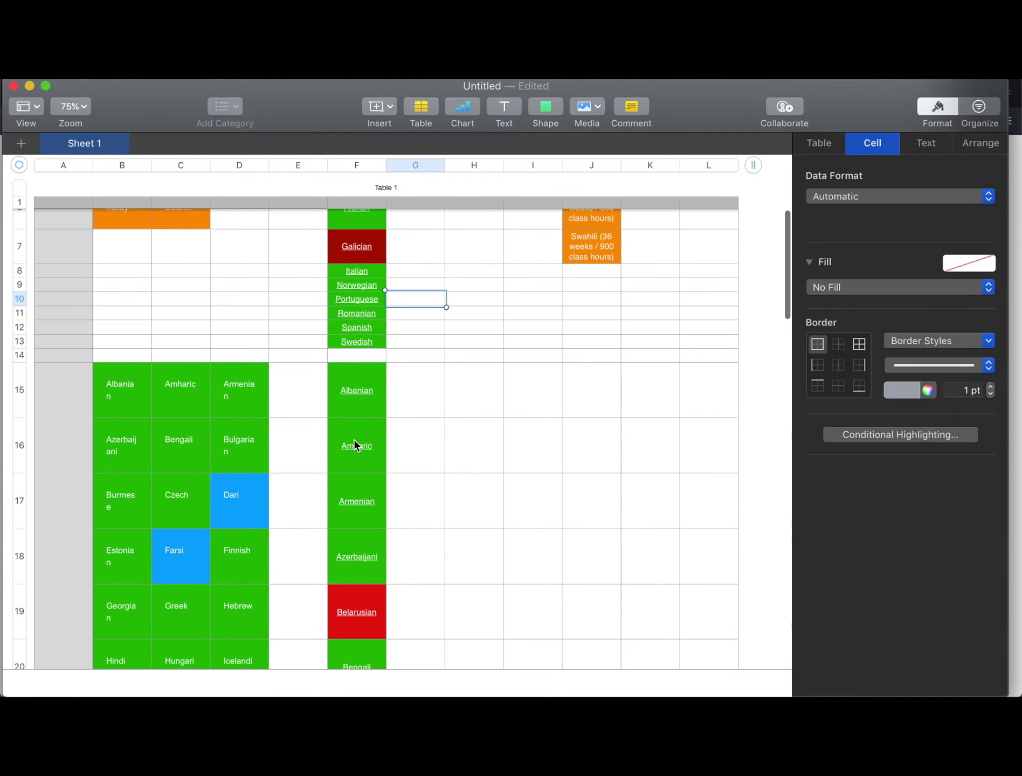
key("super+Tab")
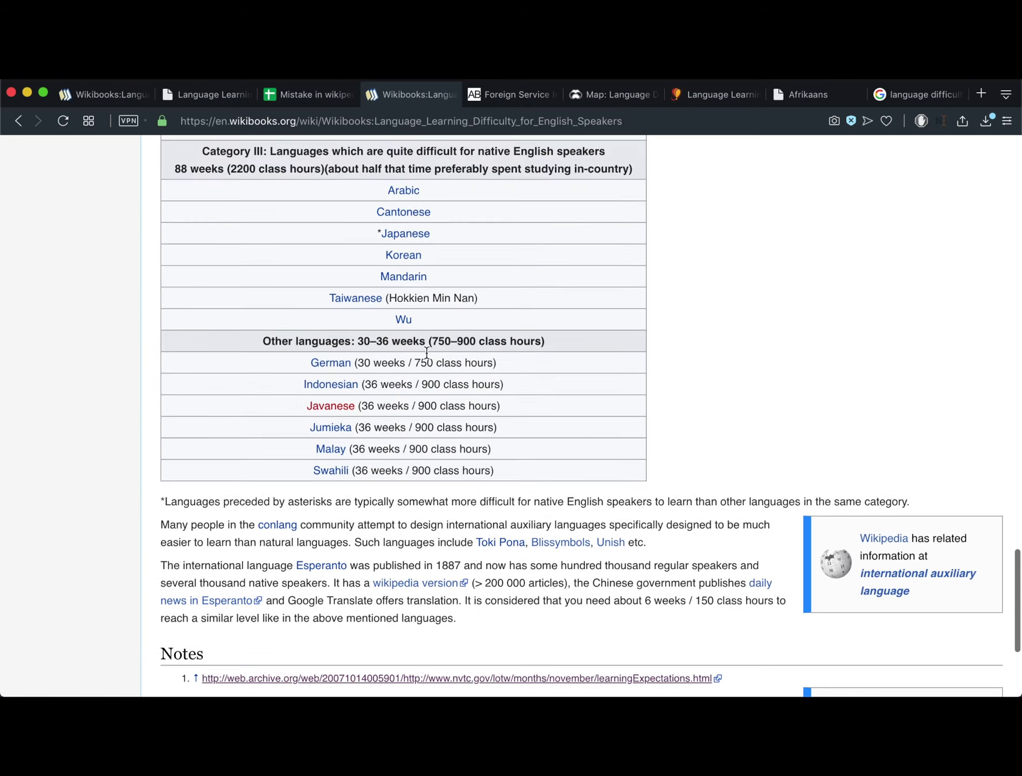
scroll(427, 352, "up", 15)
scroll(423, 348, "up", 5)
scroll(427, 354, "up", 2)
scroll(403, 426, "up", 6)
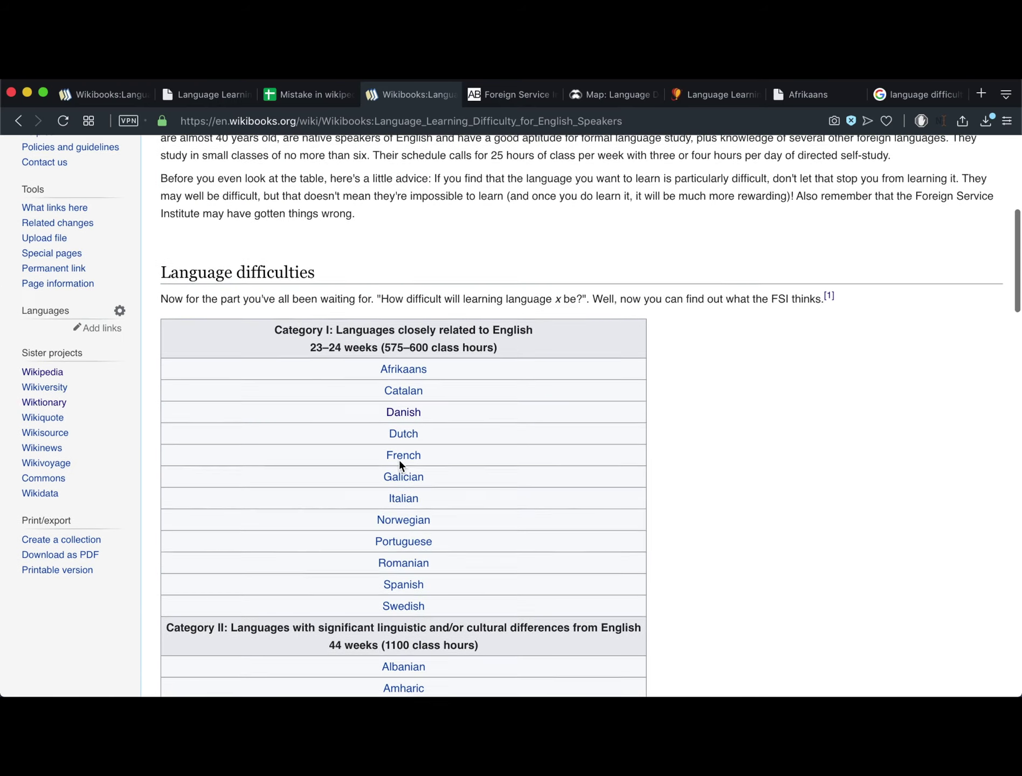
scroll(400, 464, "down", 8)
scroll(412, 478, "down", 5)
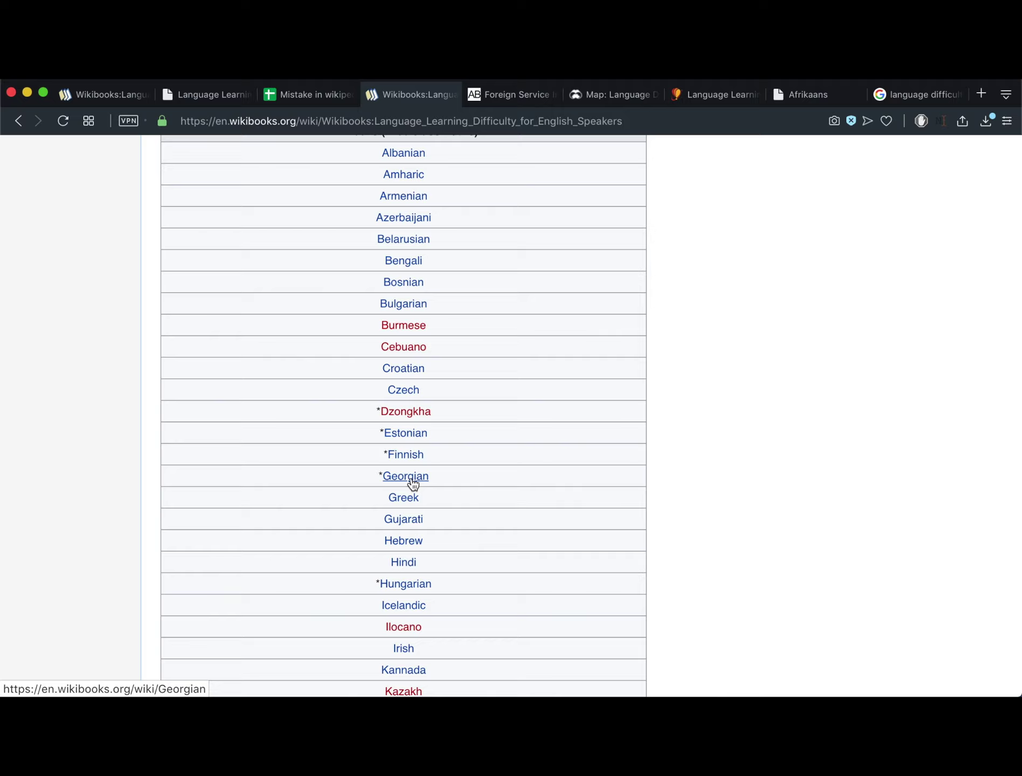
key("super+Tab")
scroll(412, 483, "down", 2)
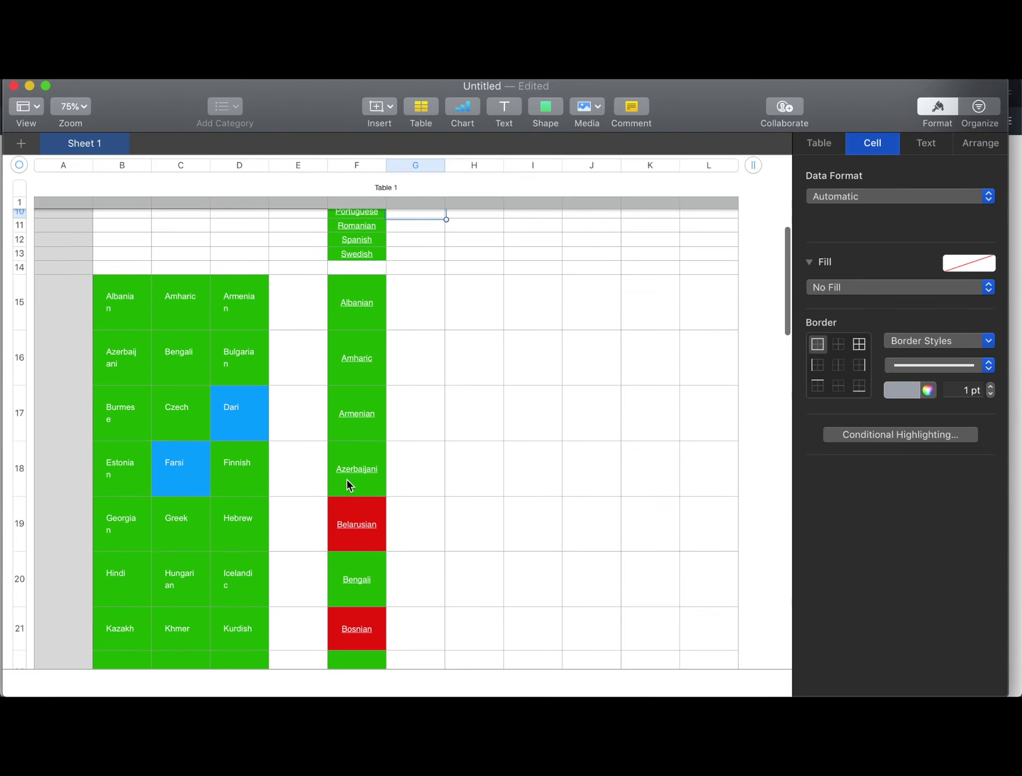
scroll(355, 355, "down", 2)
scroll(397, 404, "down", 4)
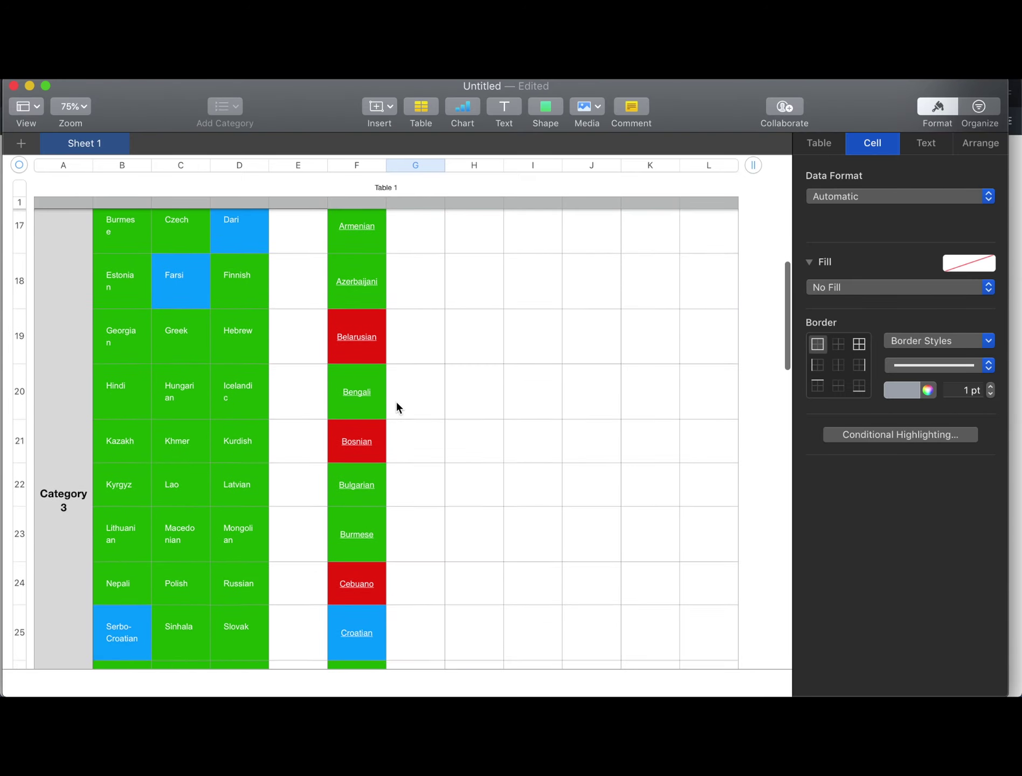
scroll(397, 403, "down", 2)
scroll(398, 403, "down", 2)
scroll(396, 403, "up", 5)
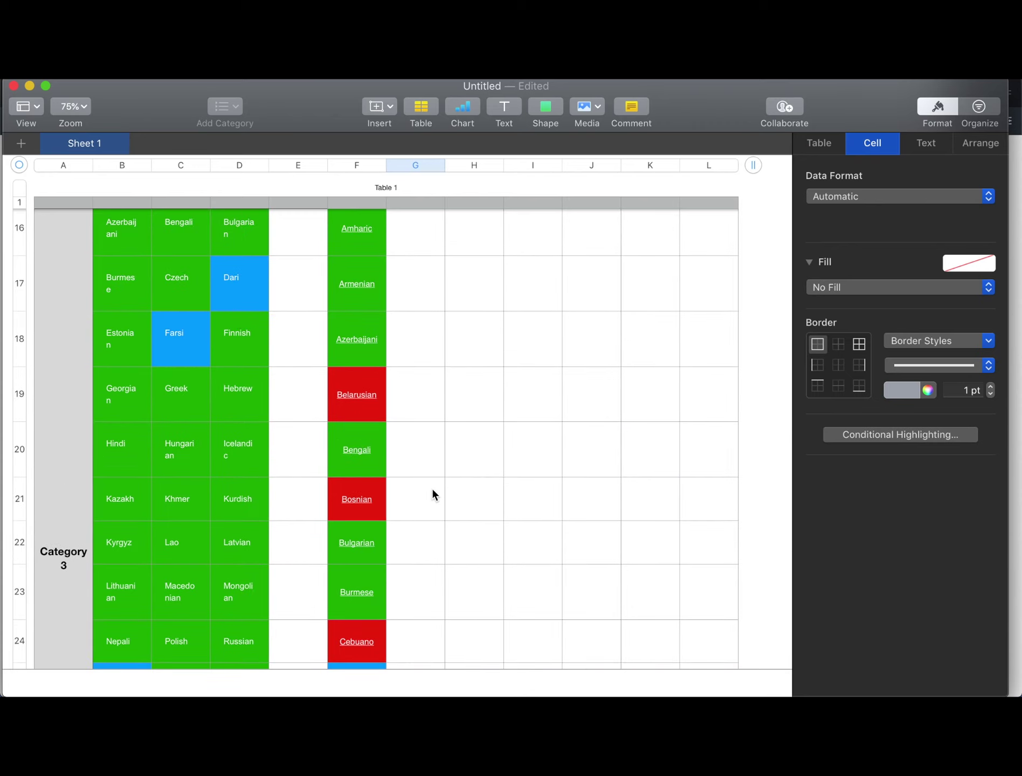
scroll(374, 519, "down", 1)
scroll(378, 512, "down", 1)
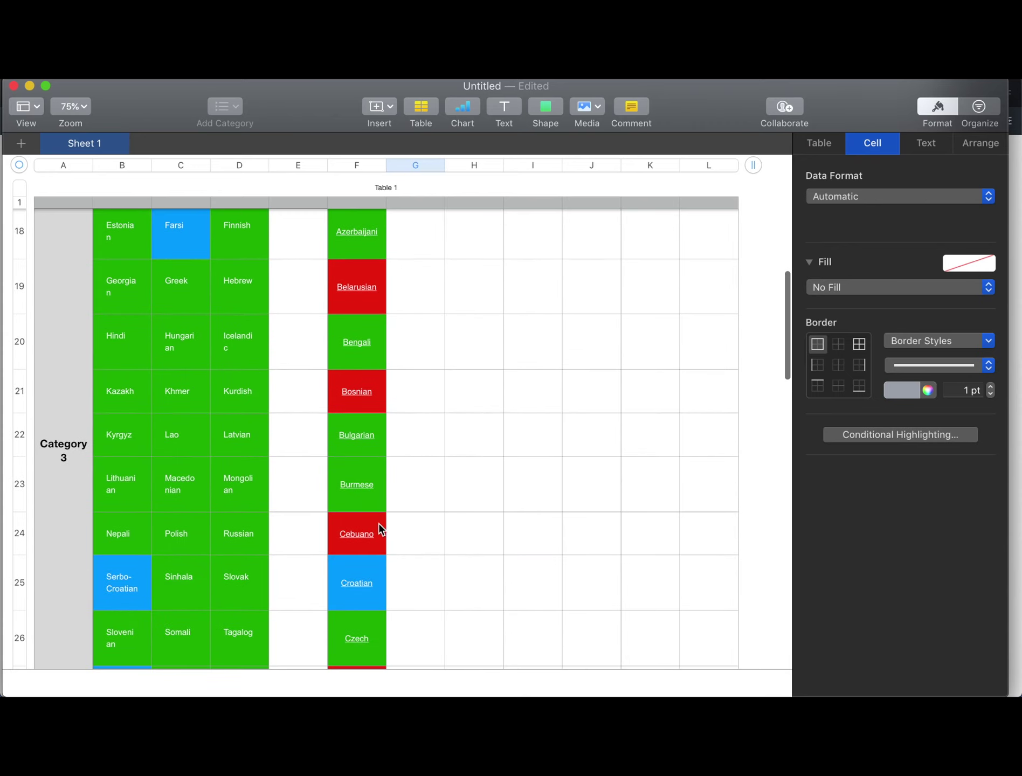
scroll(379, 525, "down", 1)
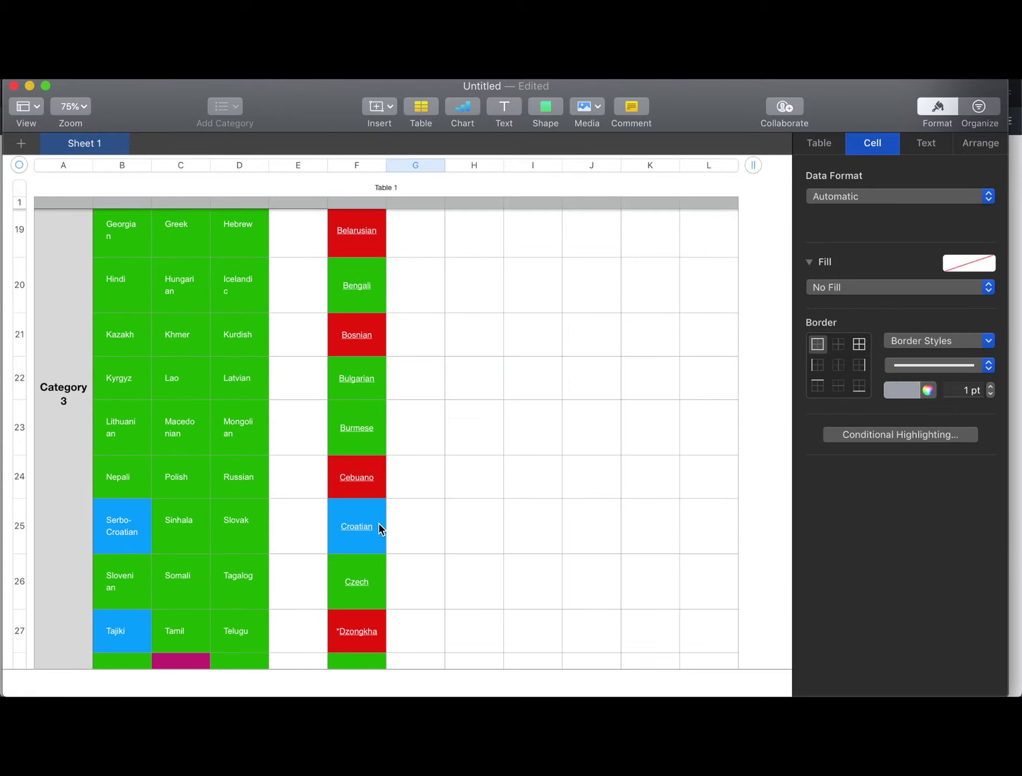
scroll(379, 522, "up", 3)
scroll(378, 506, "down", 2)
scroll(378, 507, "down", 2)
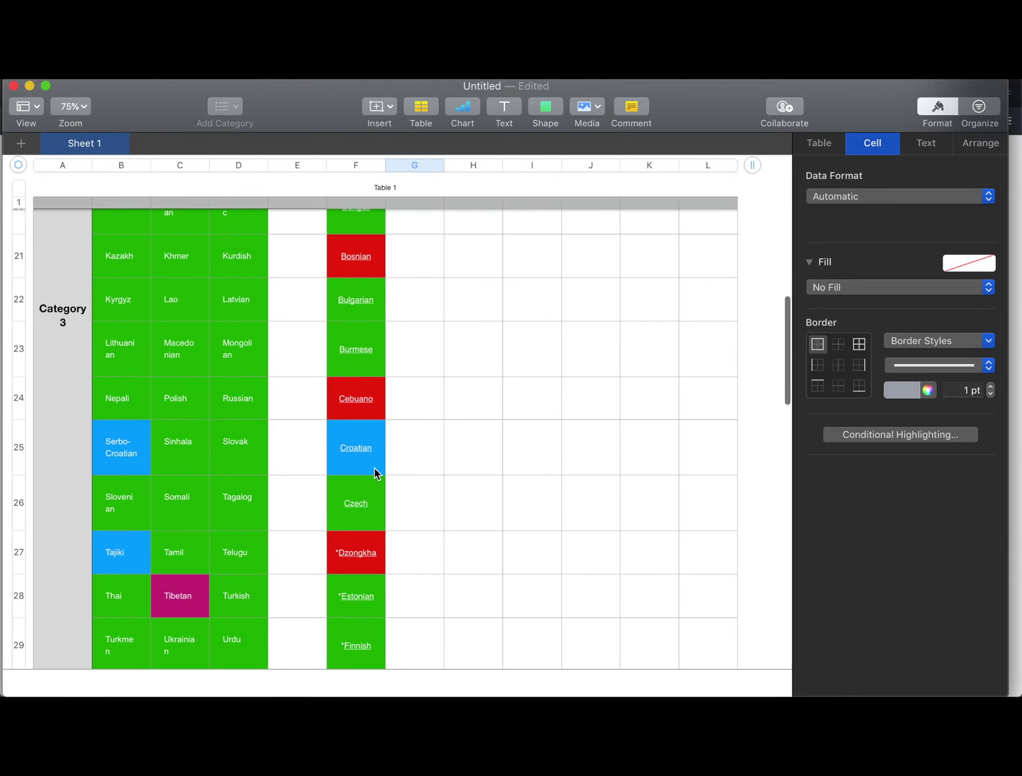
scroll(375, 473, "down", 3)
scroll(372, 515, "down", 3)
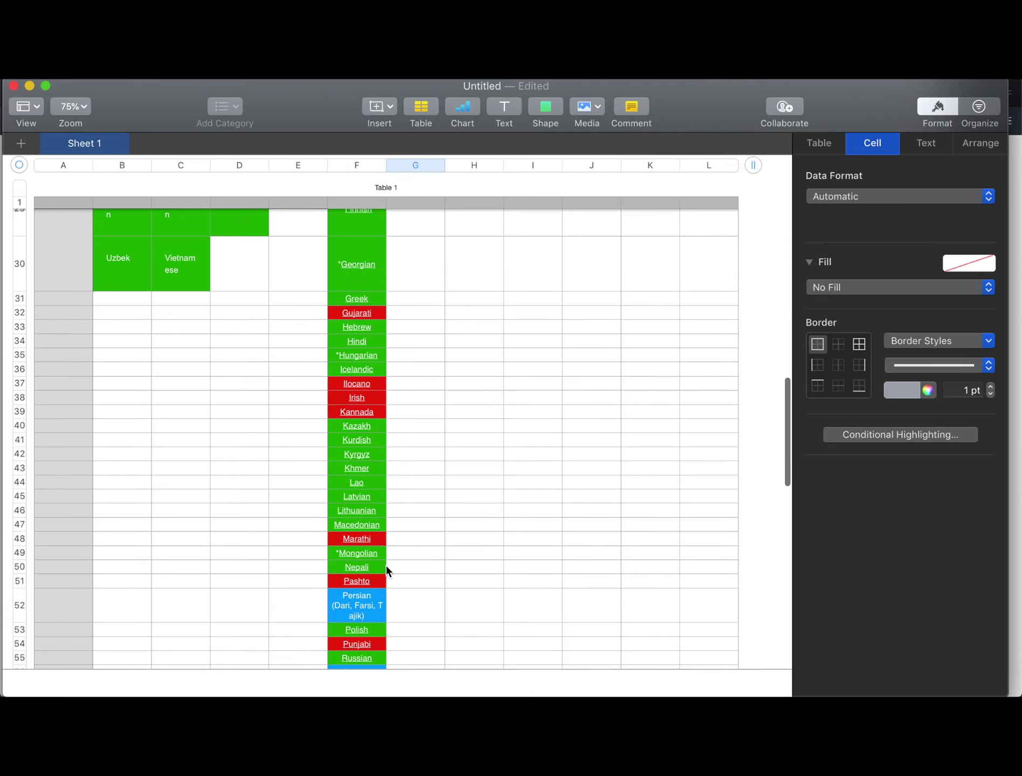
scroll(389, 573, "down", 2)
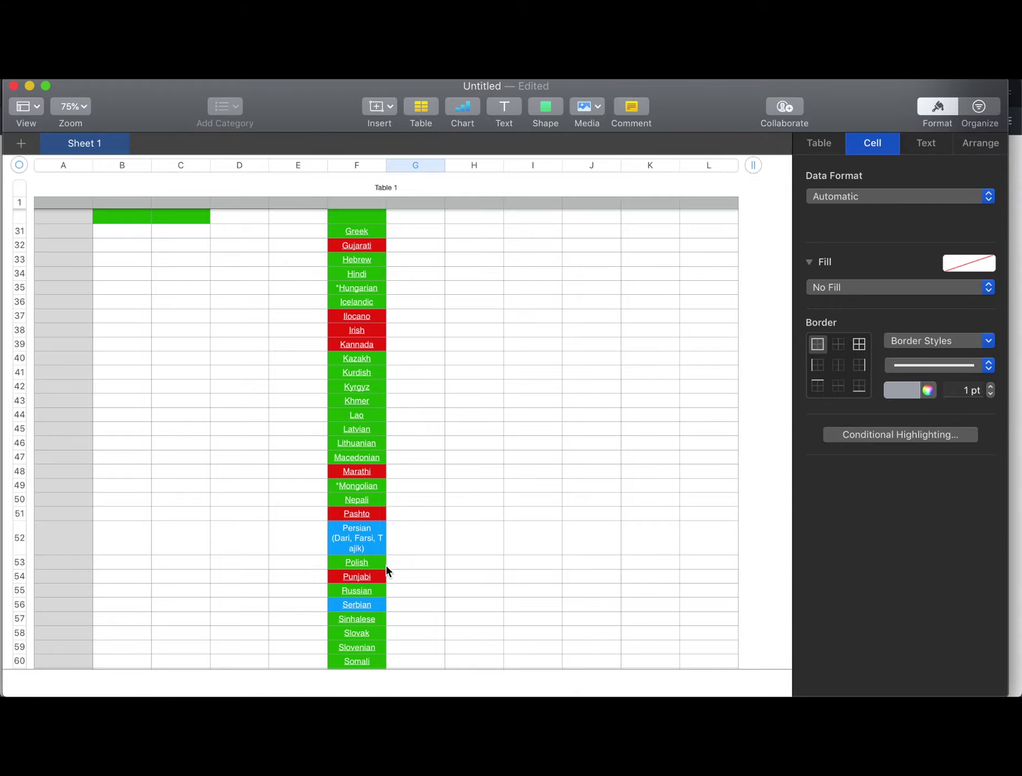
scroll(387, 570, "up", 5)
scroll(386, 570, "up", 3)
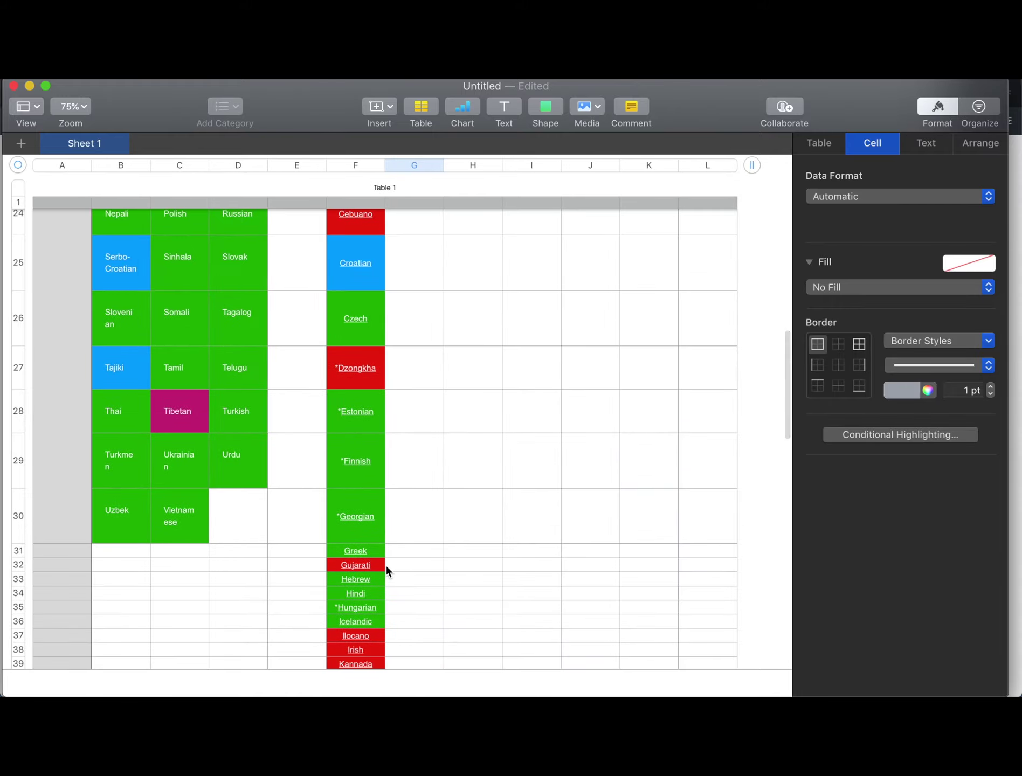
scroll(228, 315, "up", 1)
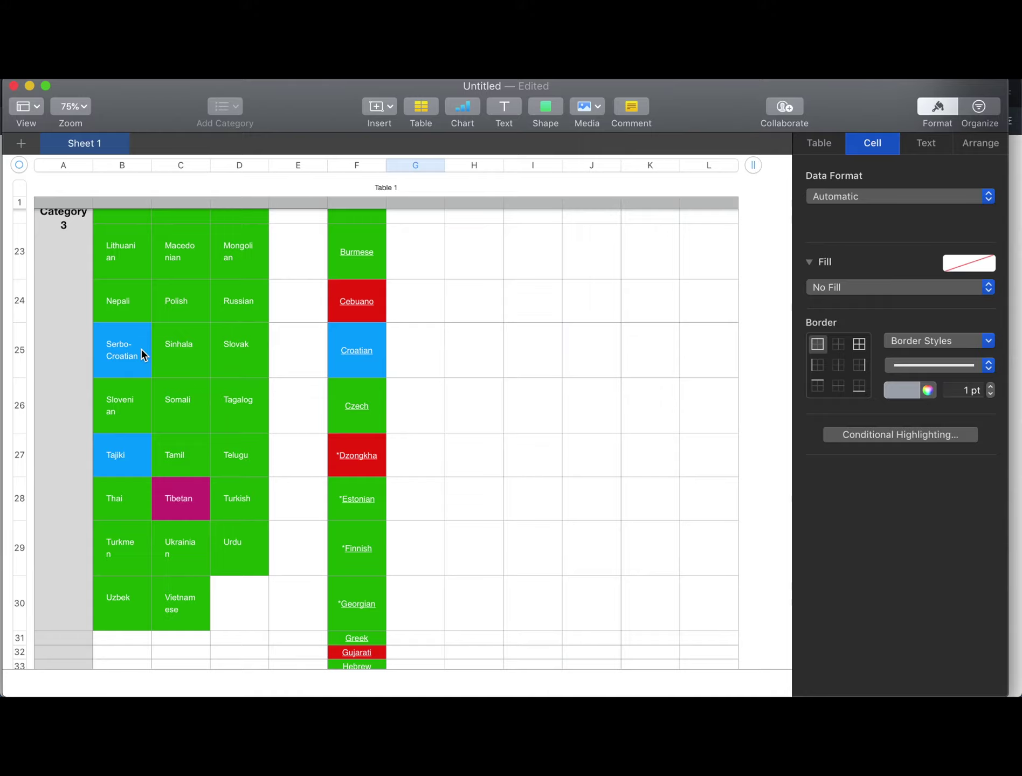
scroll(264, 415, "down", 2)
scroll(293, 455, "down", 8)
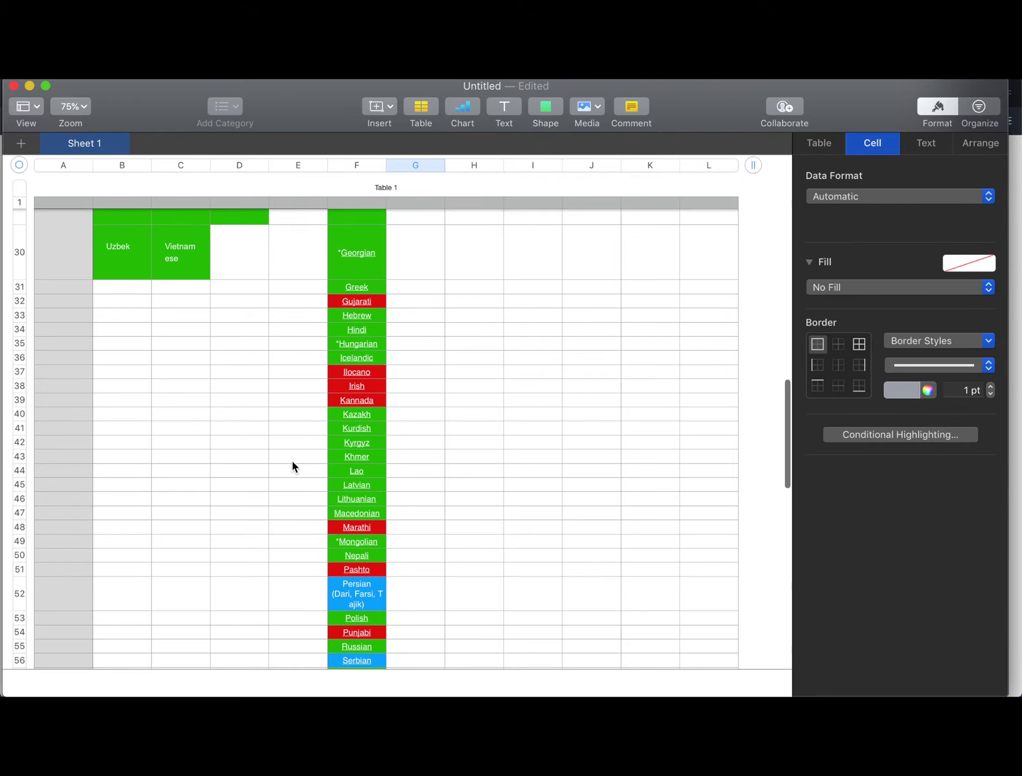
scroll(291, 467, "down", 2)
scroll(347, 411, "up", 1)
scroll(347, 410, "up", 5)
scroll(348, 415, "up", 5)
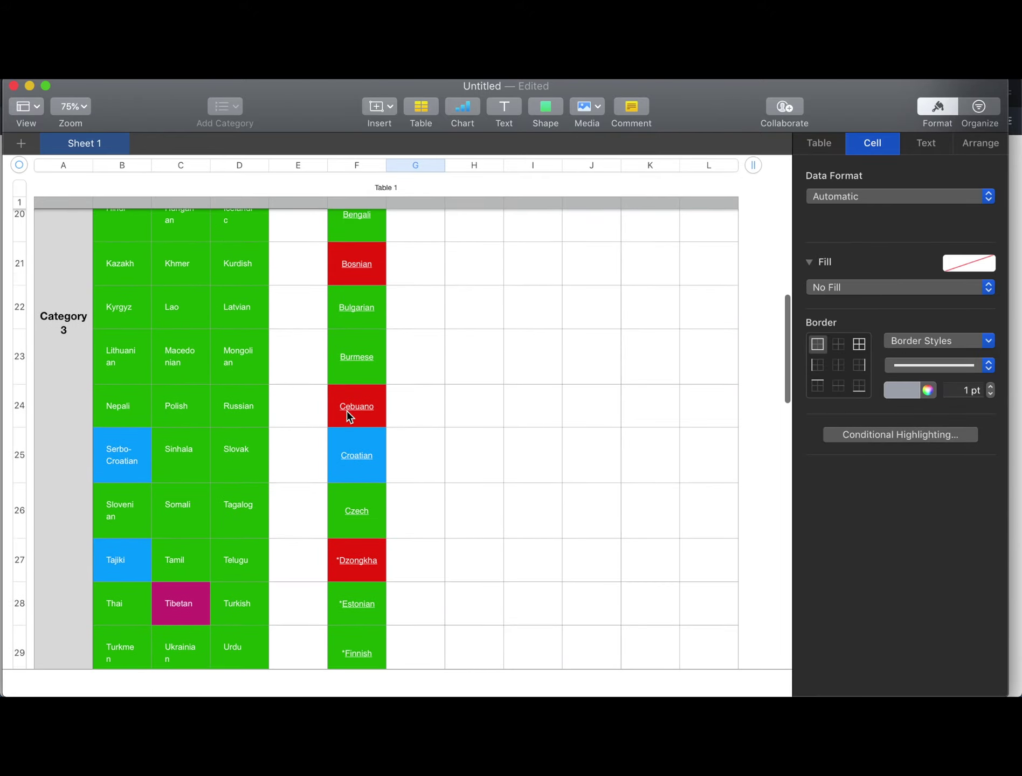
scroll(346, 415, "up", 1)
scroll(346, 416, "up", 2)
scroll(347, 415, "up", 2)
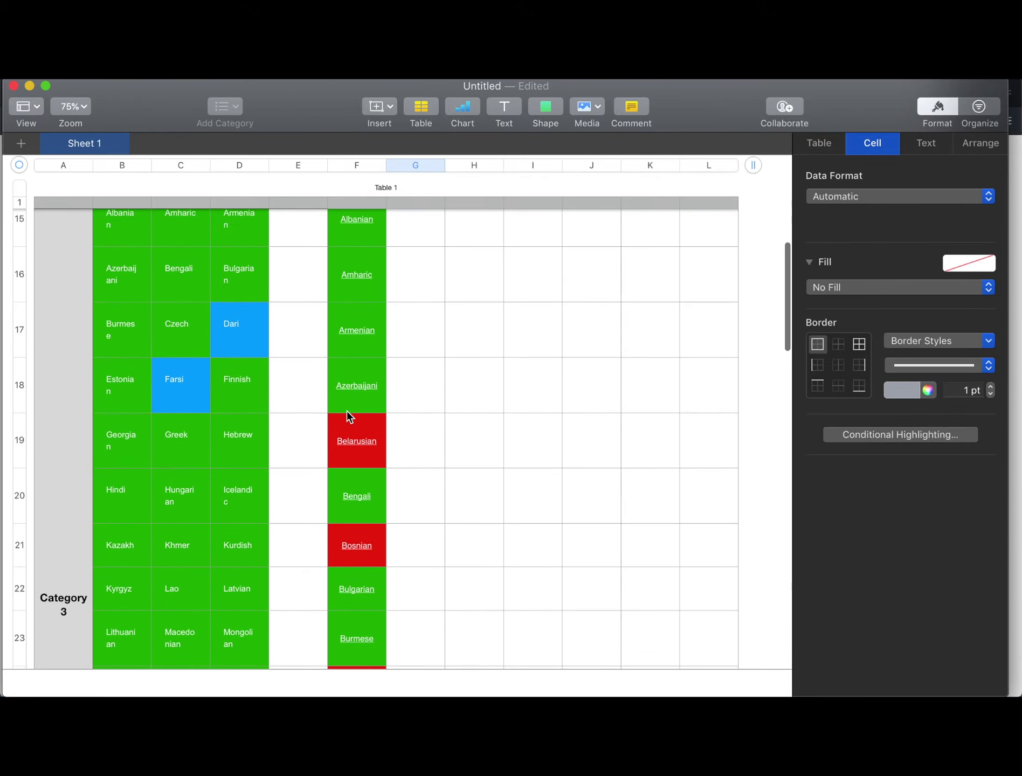
scroll(348, 416, "up", 2)
scroll(347, 415, "down", 1)
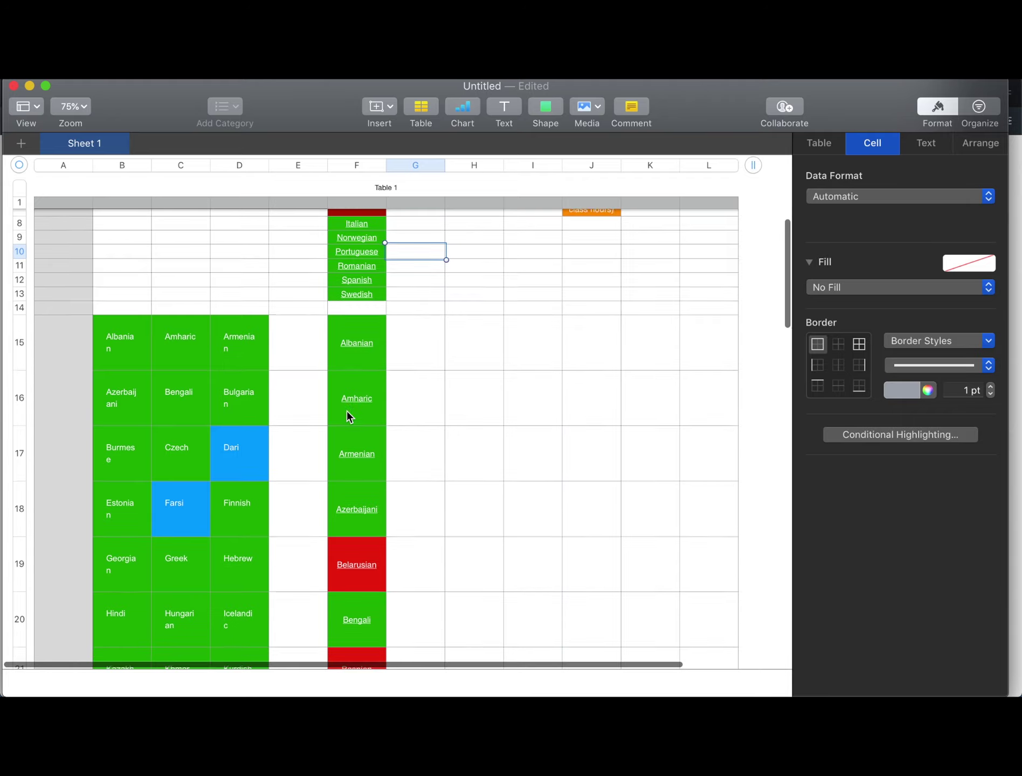
scroll(346, 415, "down", 2)
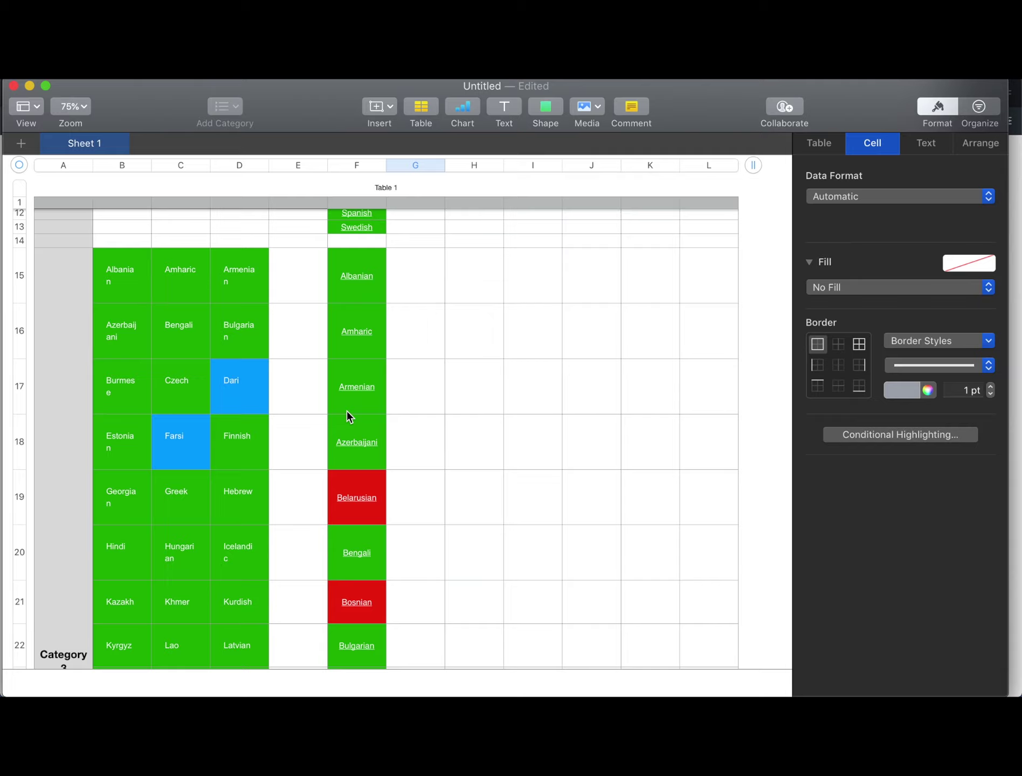
scroll(407, 485, "down", 3)
scroll(408, 485, "down", 3)
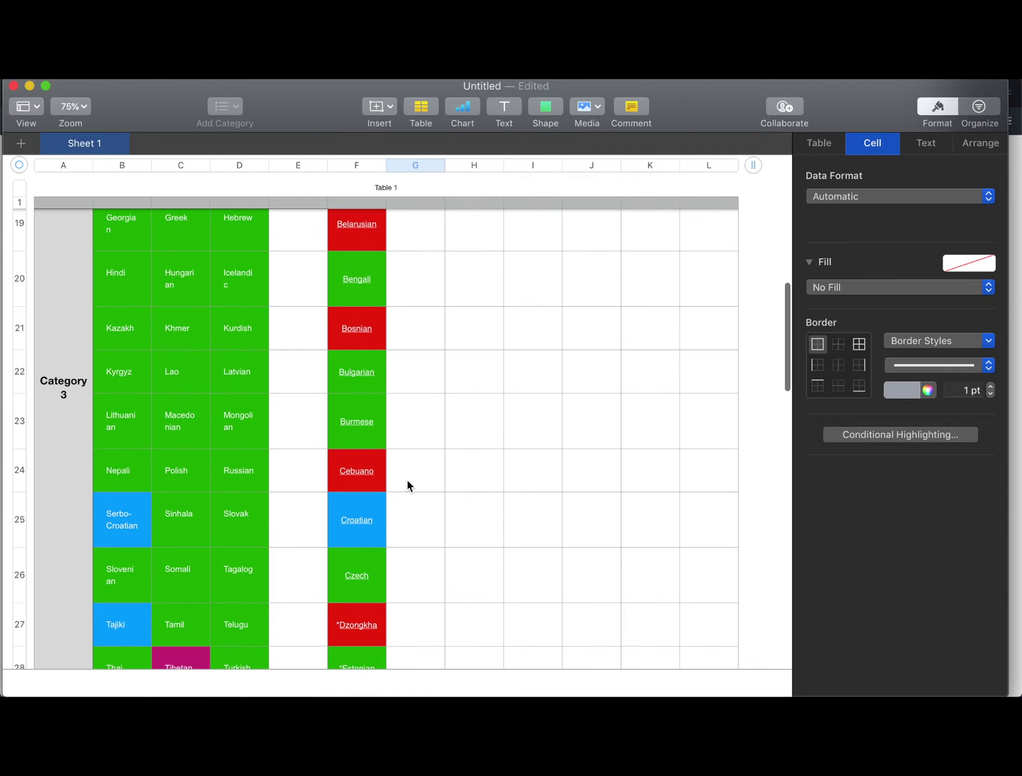
scroll(407, 484, "down", 2)
scroll(408, 485, "down", 1)
scroll(407, 485, "down", 1)
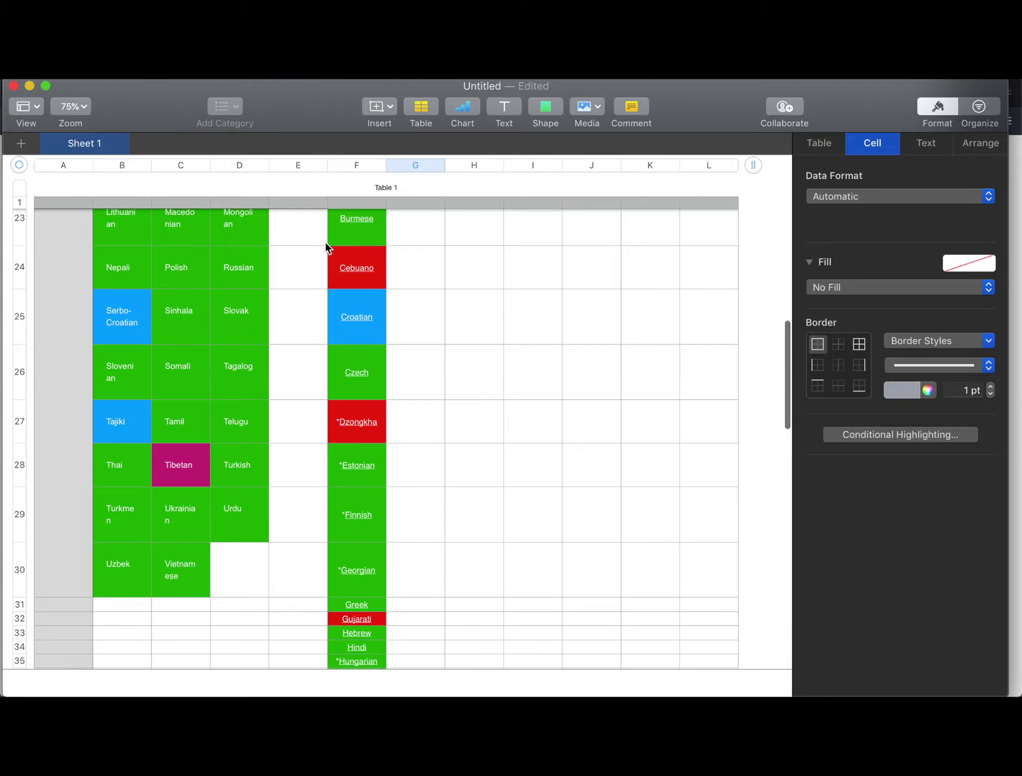
scroll(348, 397, "down", 3)
scroll(348, 397, "down", 1)
scroll(347, 397, "down", 3)
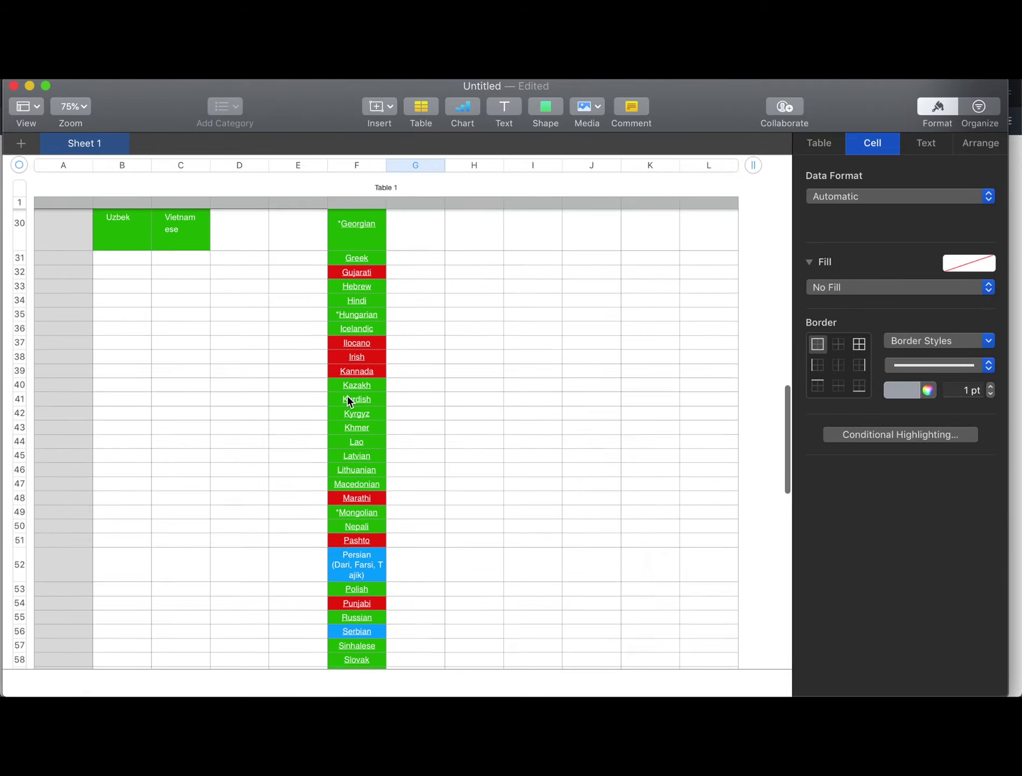
scroll(347, 396, "down", 1)
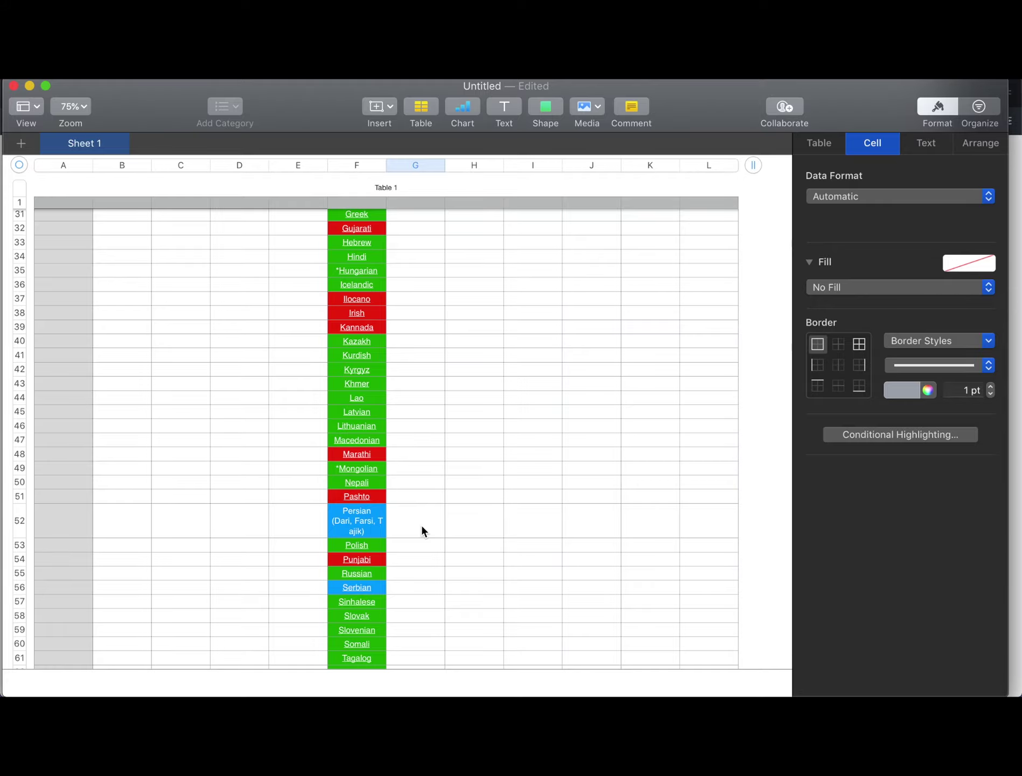
scroll(422, 531, "down", 3)
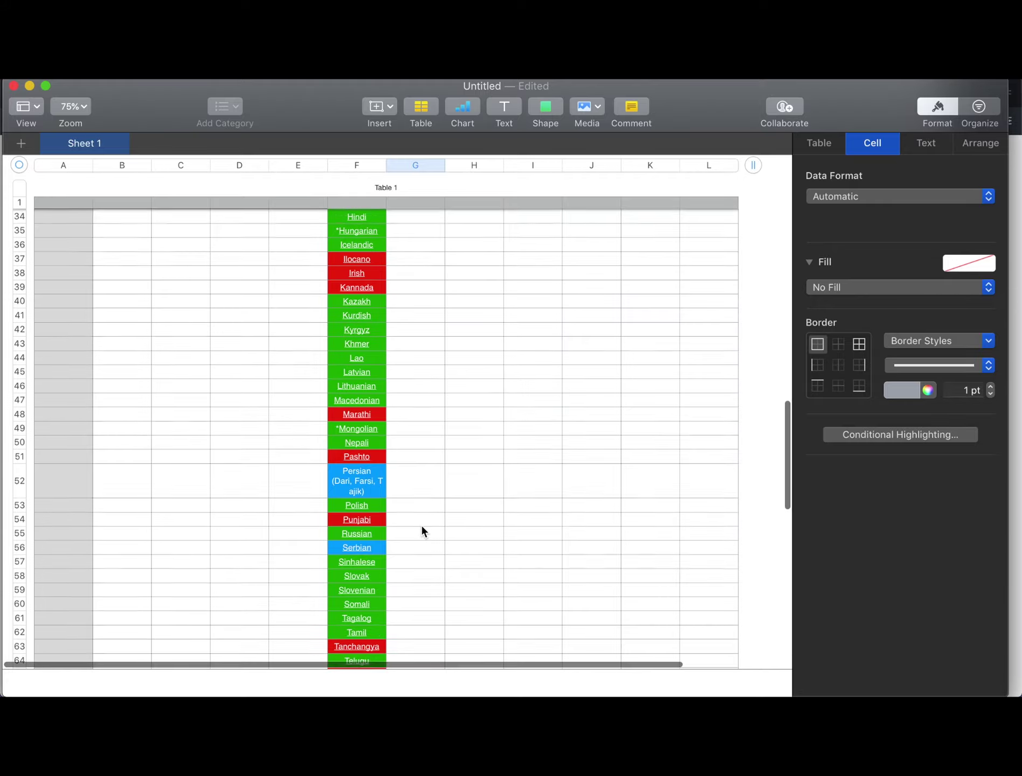
scroll(422, 532, "down", 2)
scroll(422, 531, "down", 1)
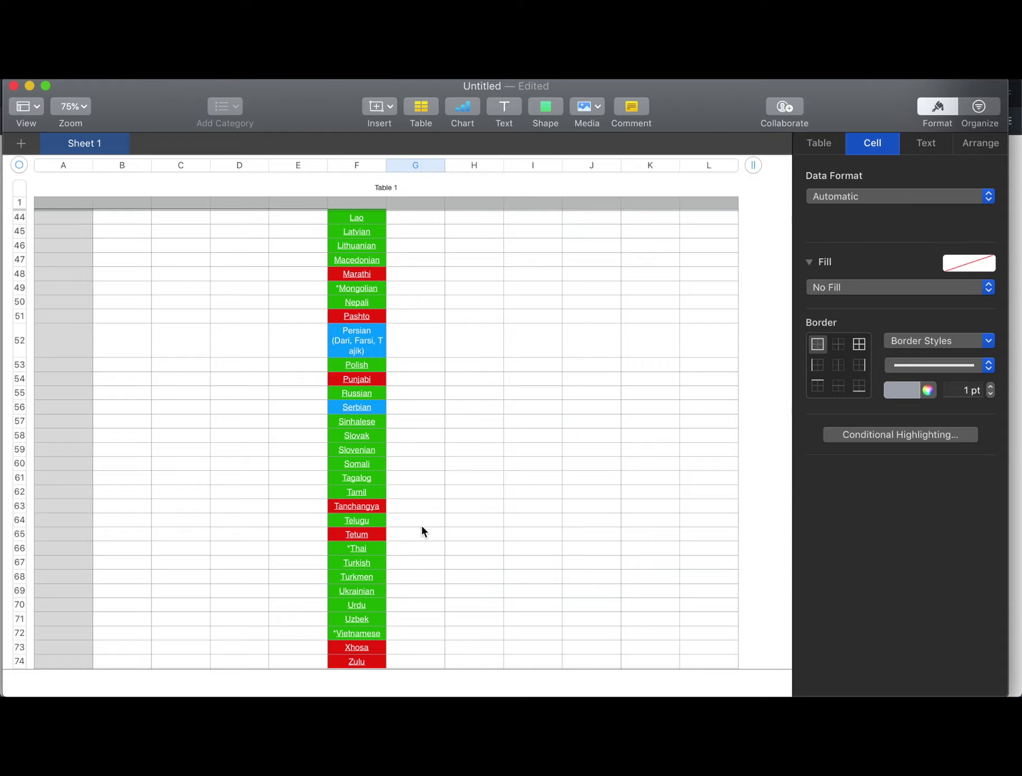
scroll(422, 527, "down", 3)
scroll(422, 527, "down", 1)
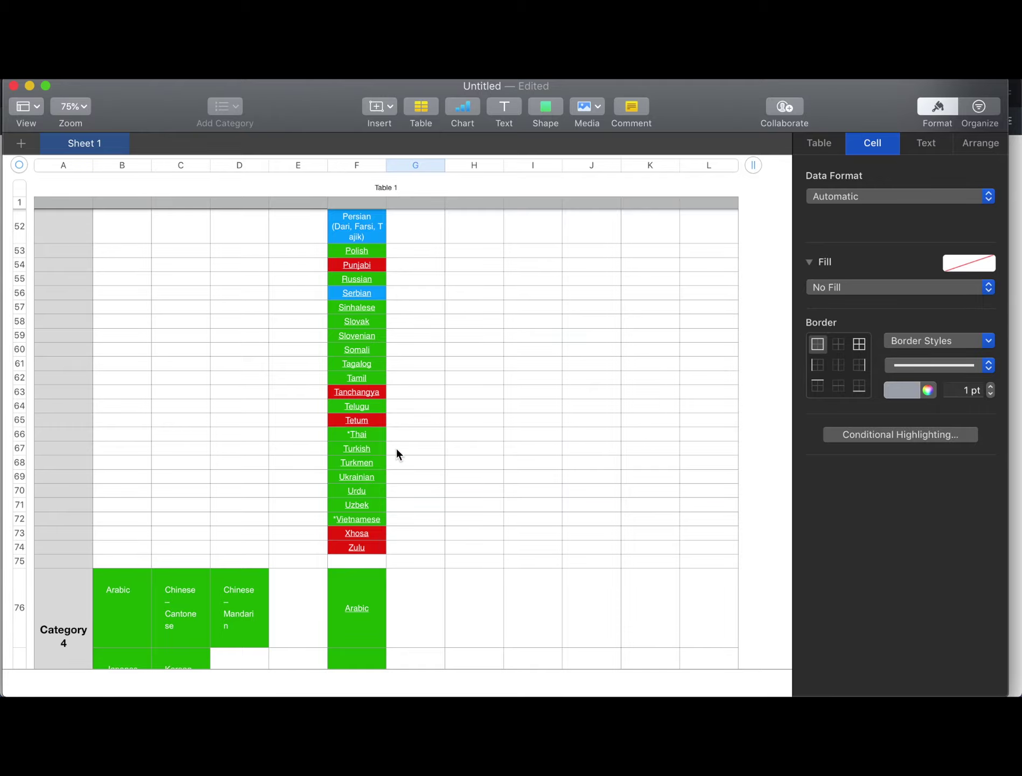
scroll(405, 440, "up", 3)
scroll(412, 434, "up", 5)
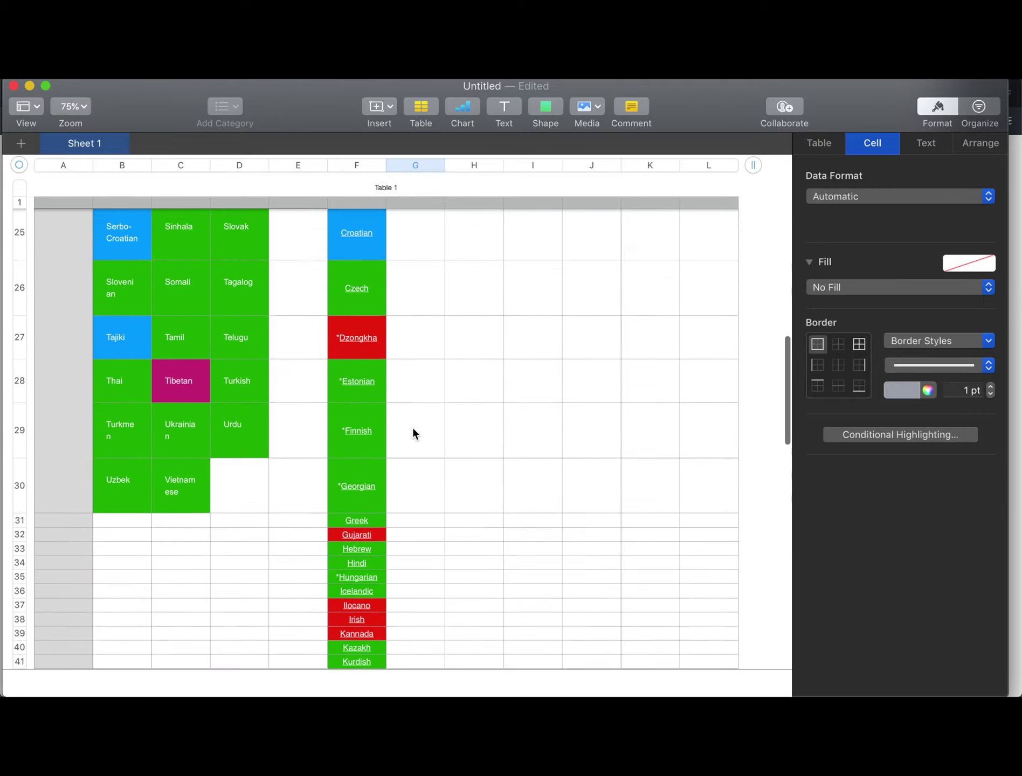
scroll(412, 433, "up", 3)
scroll(412, 434, "up", 2)
scroll(412, 434, "down", 5)
scroll(413, 434, "down", 2)
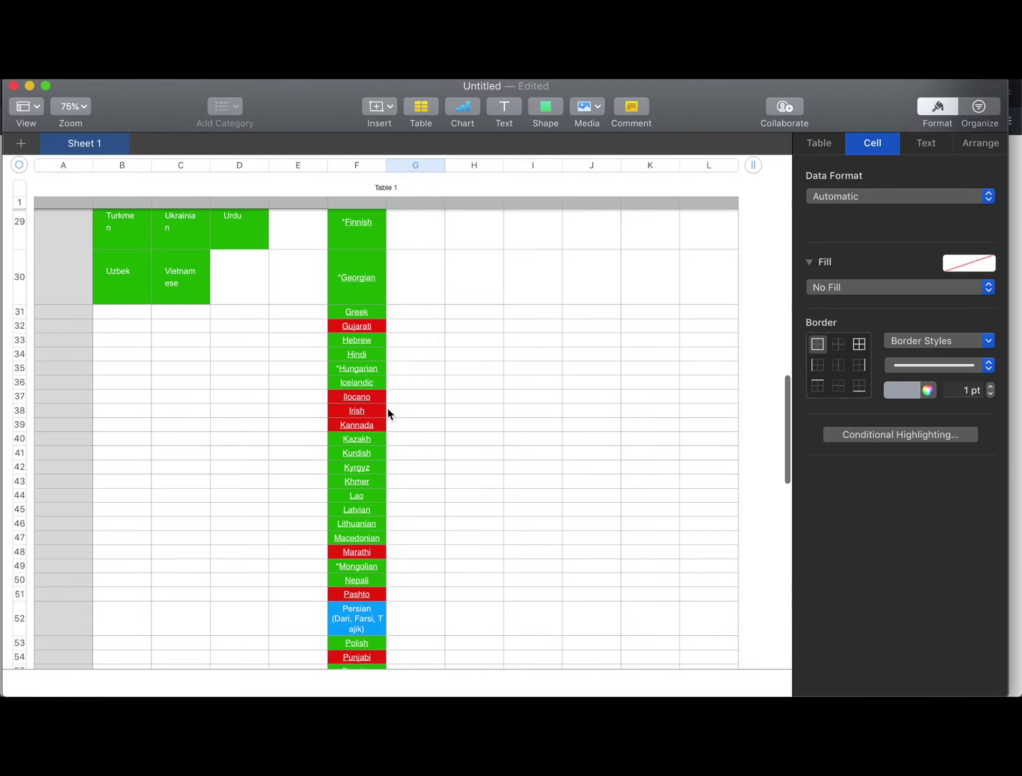
scroll(387, 413, "down", 5)
scroll(388, 413, "up", 2)
scroll(387, 413, "up", 1)
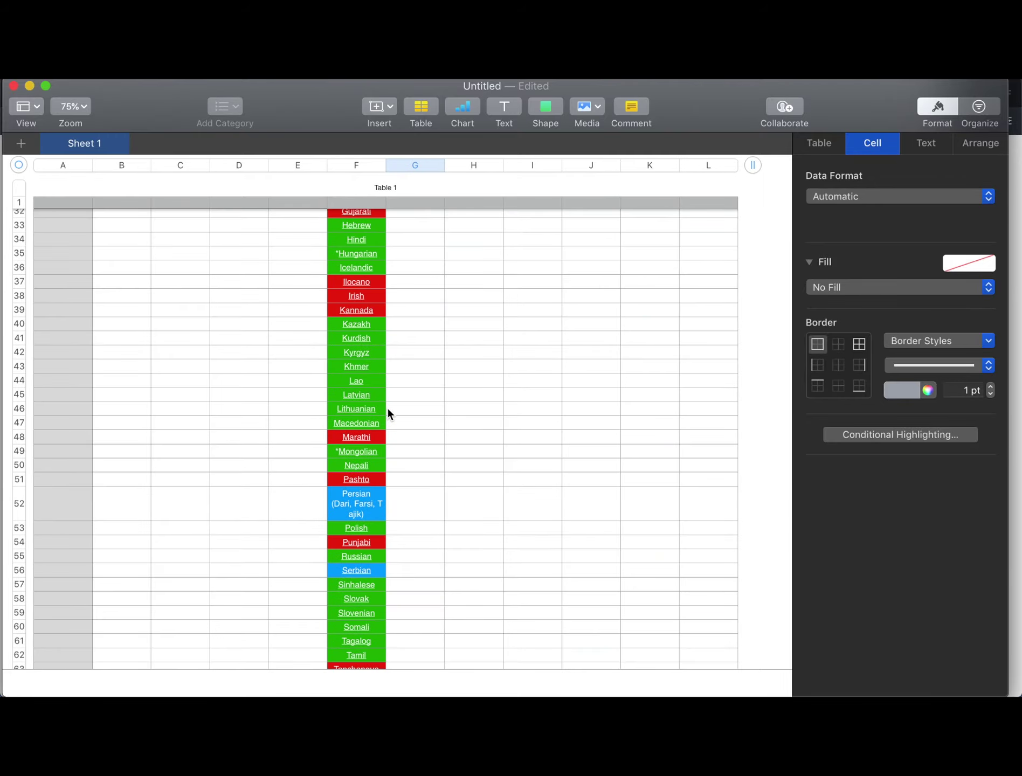
scroll(388, 413, "down", 10)
scroll(387, 413, "down", 4)
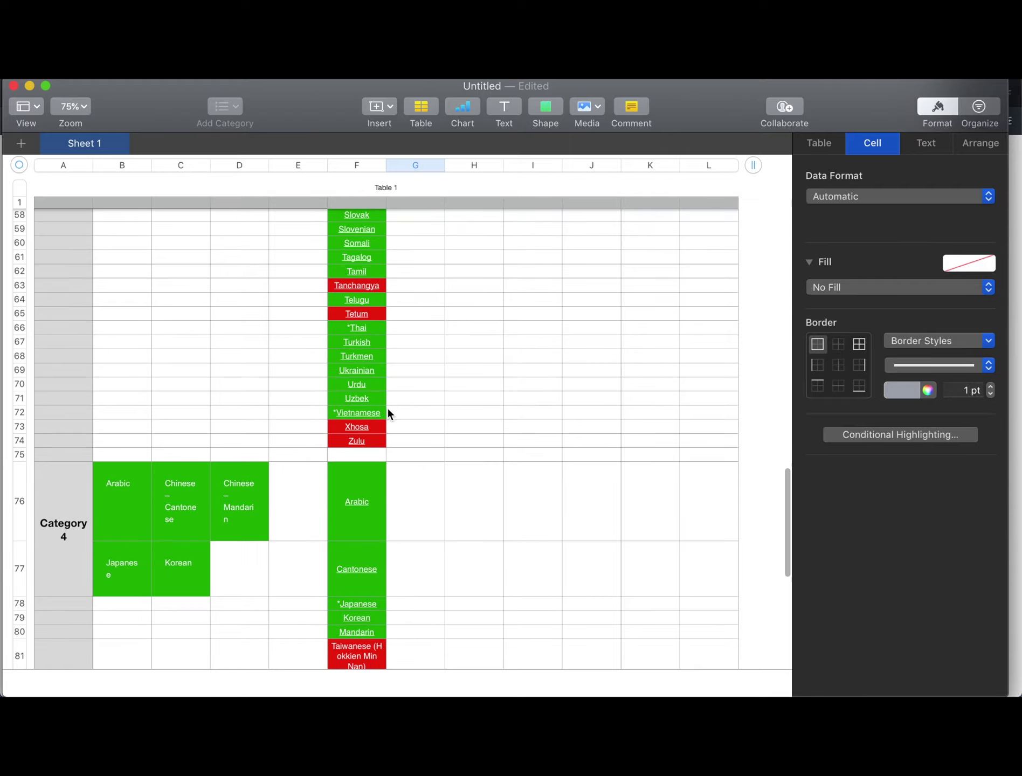
scroll(388, 414, "down", 1)
scroll(387, 413, "down", 5)
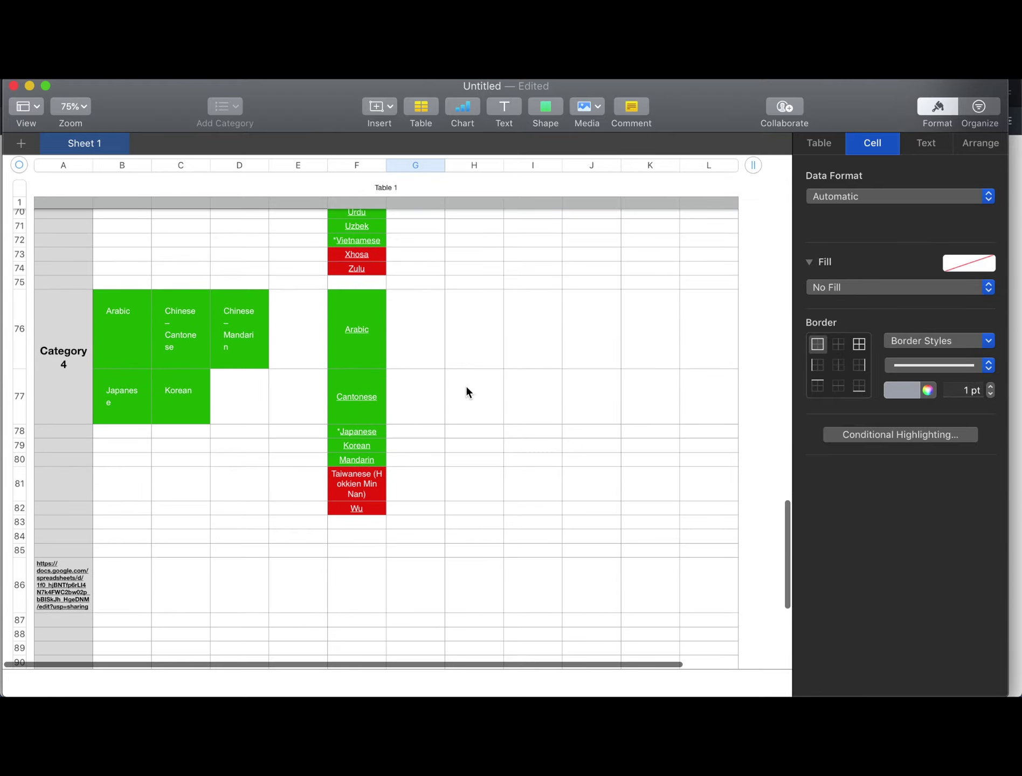
scroll(467, 391, "up", 1)
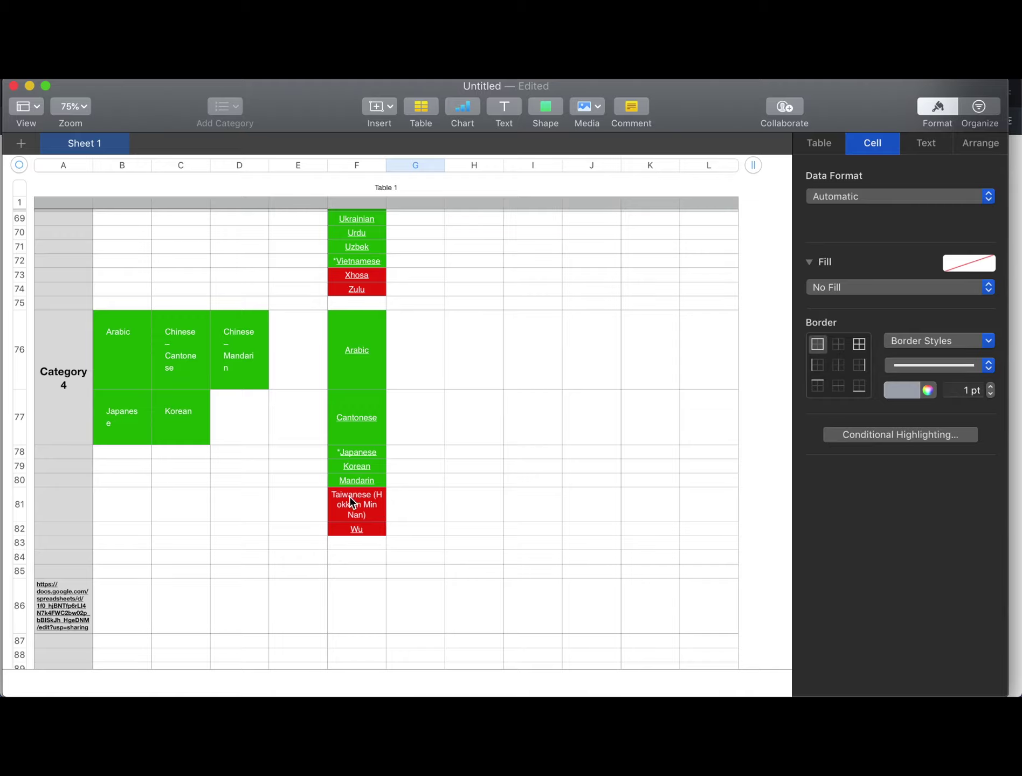
scroll(398, 471, "up", 3)
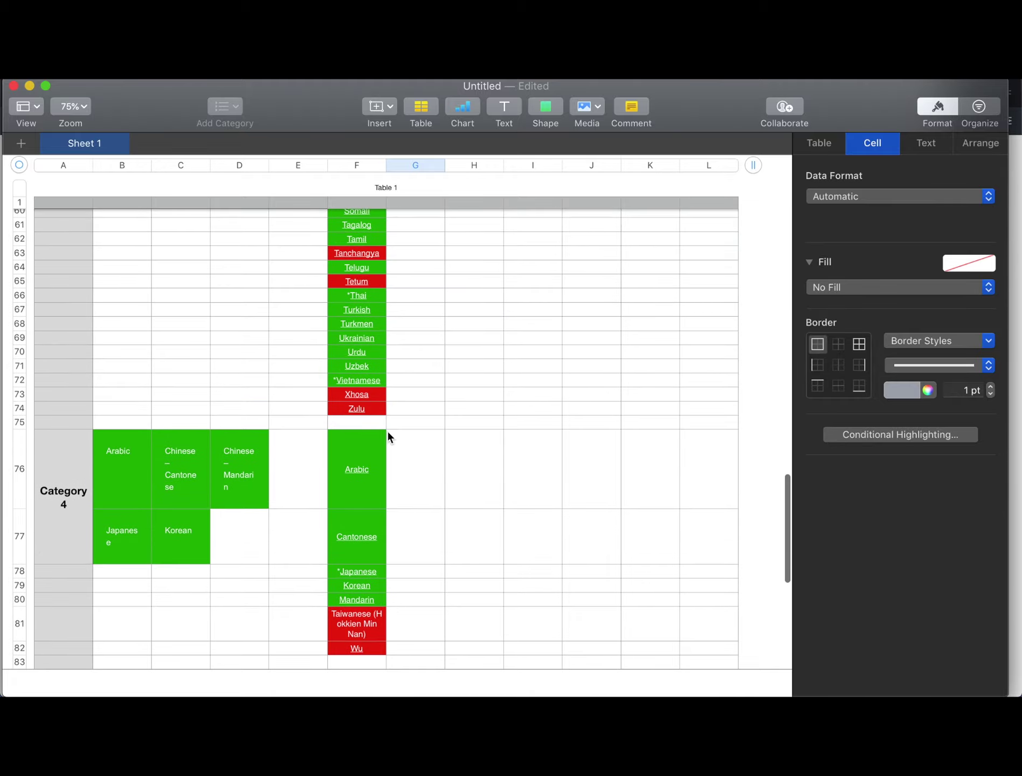
scroll(388, 434, "up", 1)
scroll(376, 394, "up", 3)
scroll(387, 383, "up", 1)
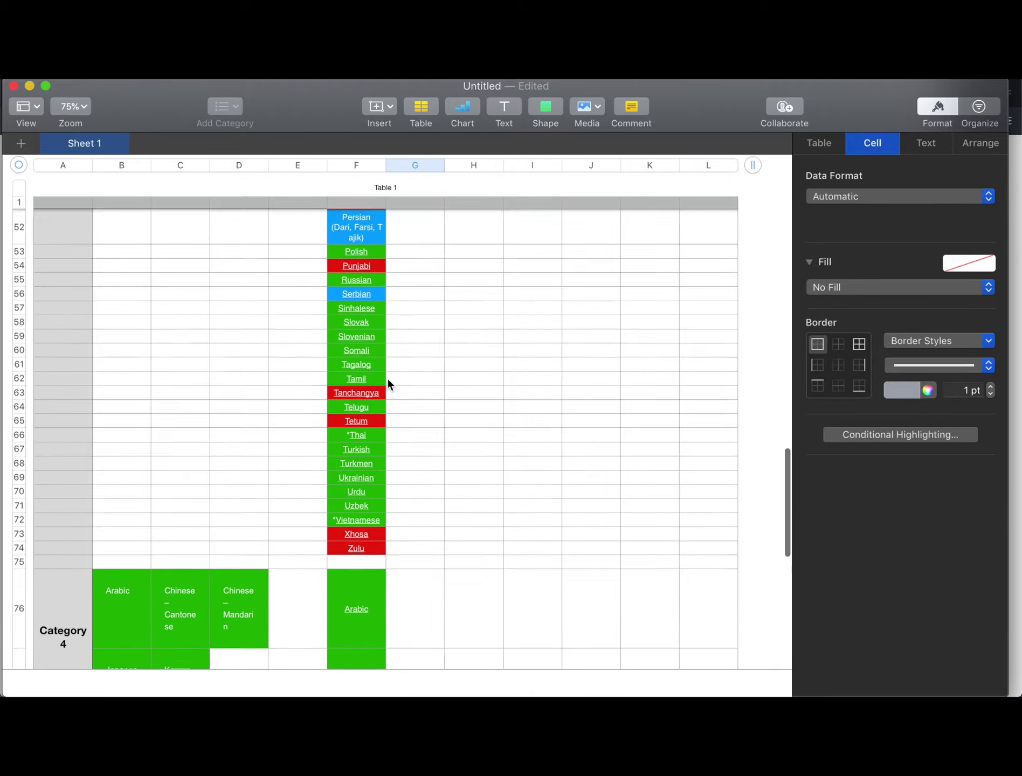
scroll(387, 383, "up", 3)
scroll(388, 383, "up", 2)
scroll(387, 382, "up", 2)
scroll(388, 382, "up", 1)
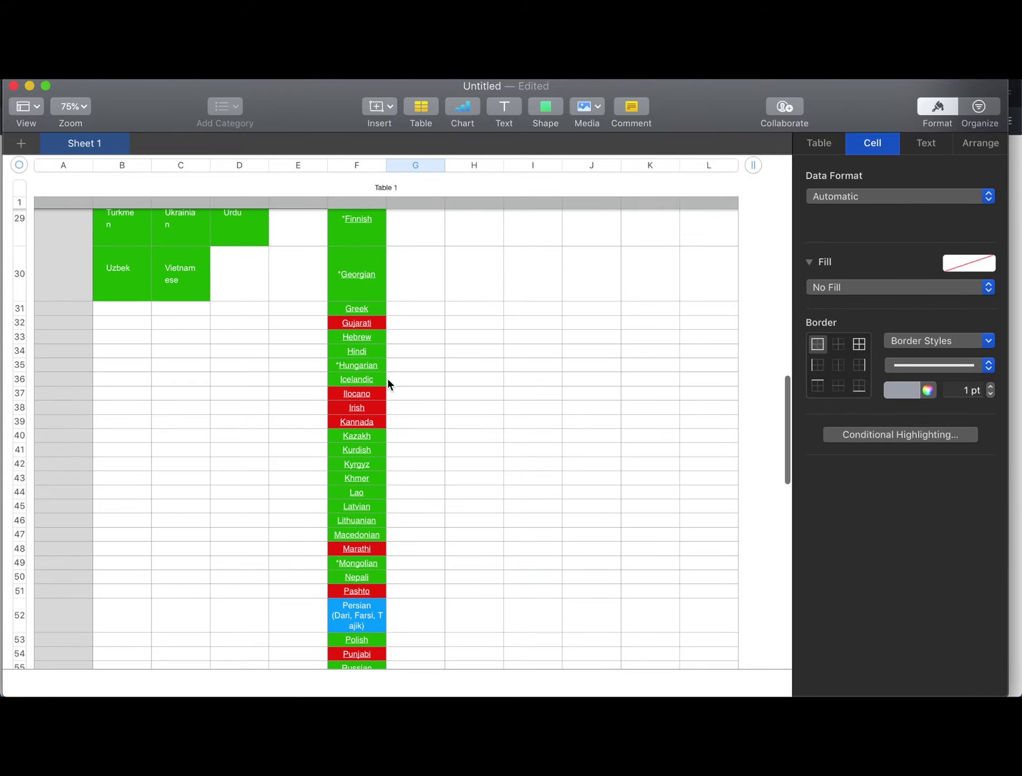
scroll(387, 382, "up", 3)
scroll(387, 382, "up", 1)
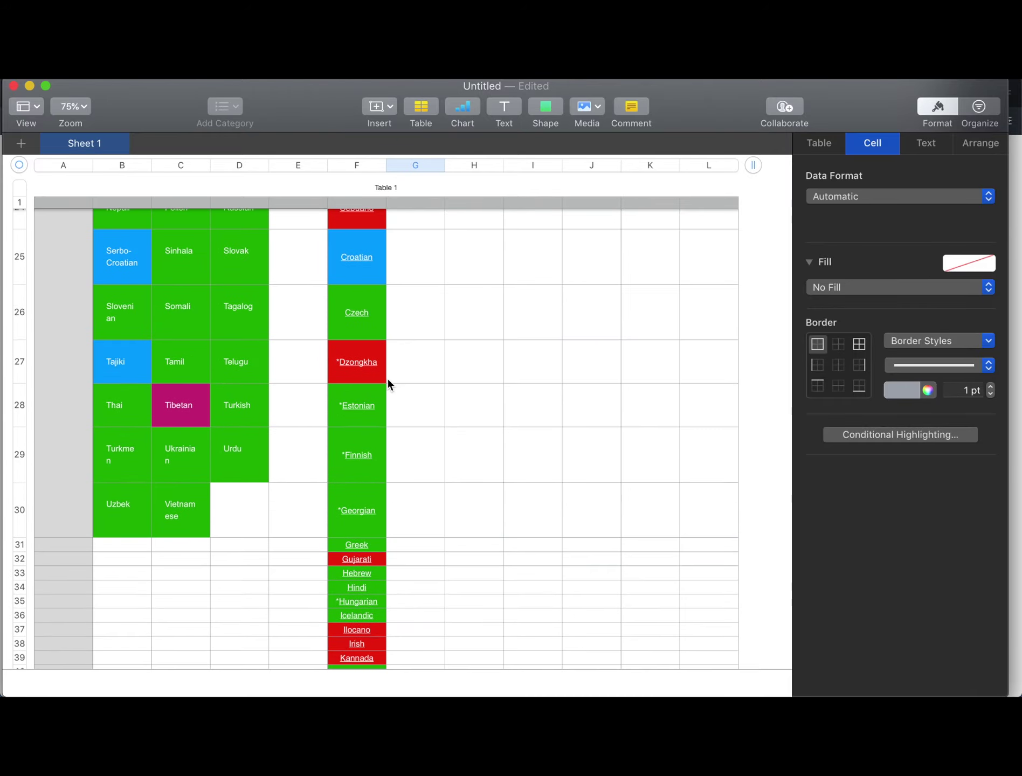
scroll(388, 383, "up", 3)
scroll(388, 384, "up", 5)
scroll(388, 384, "up", 1)
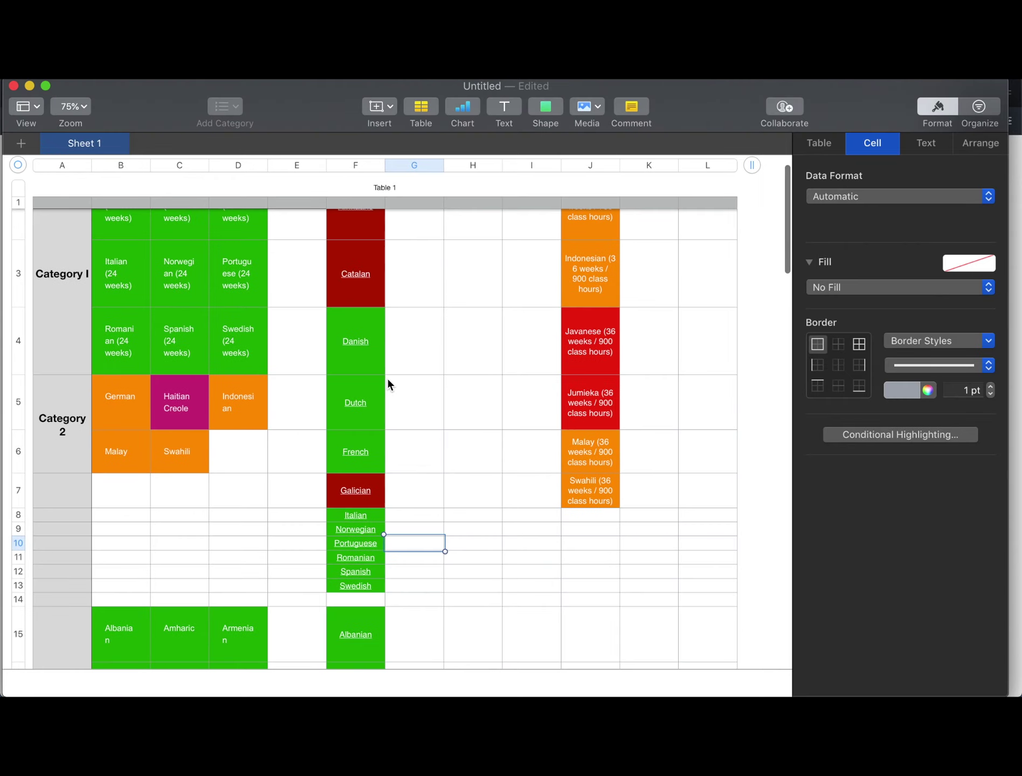
scroll(387, 385, "up", 1)
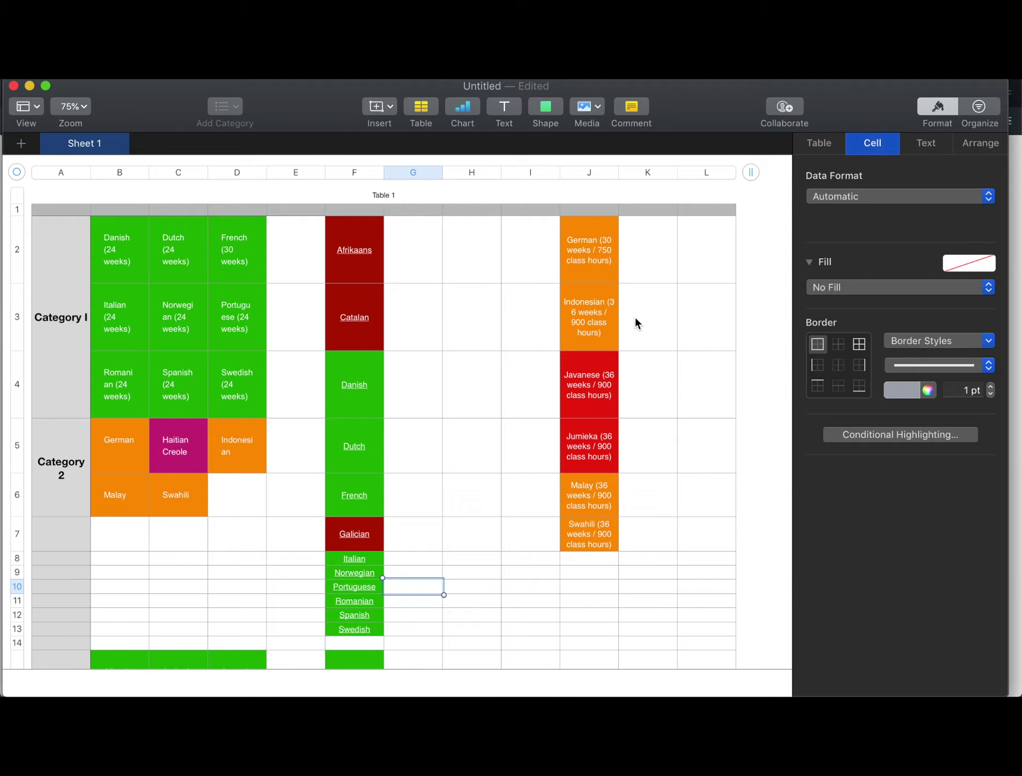
mouse_move(282, 649)
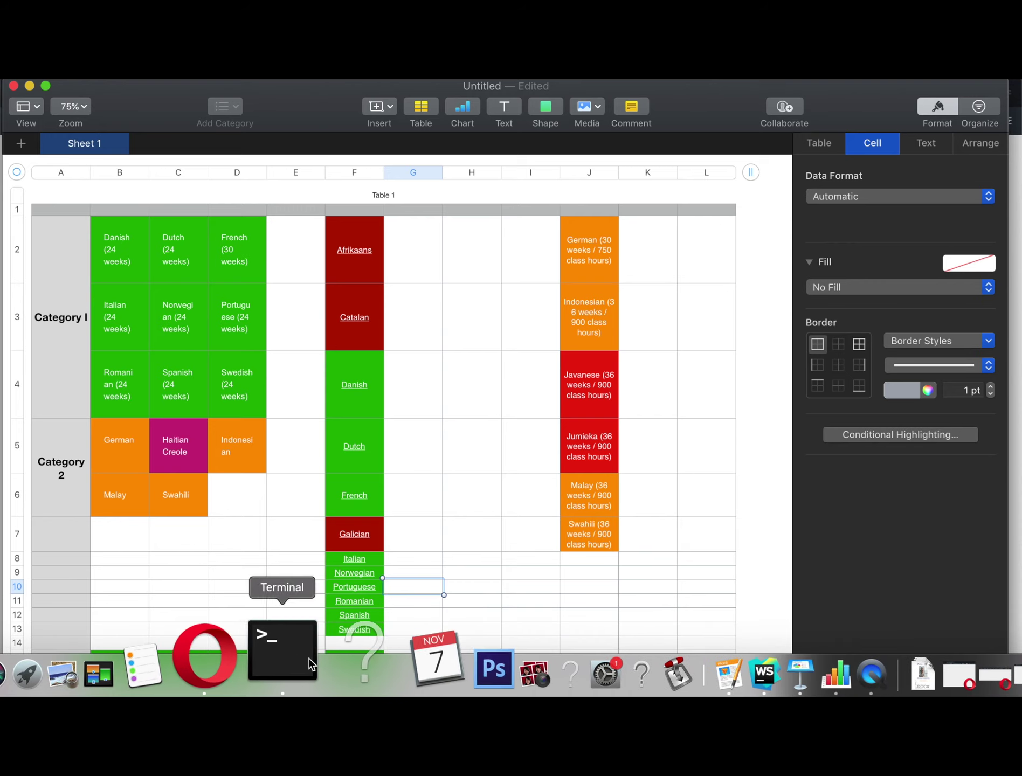
Switch to Opera showing the Wikibooks Language Learning Difficulty page
left_click(263, 654)
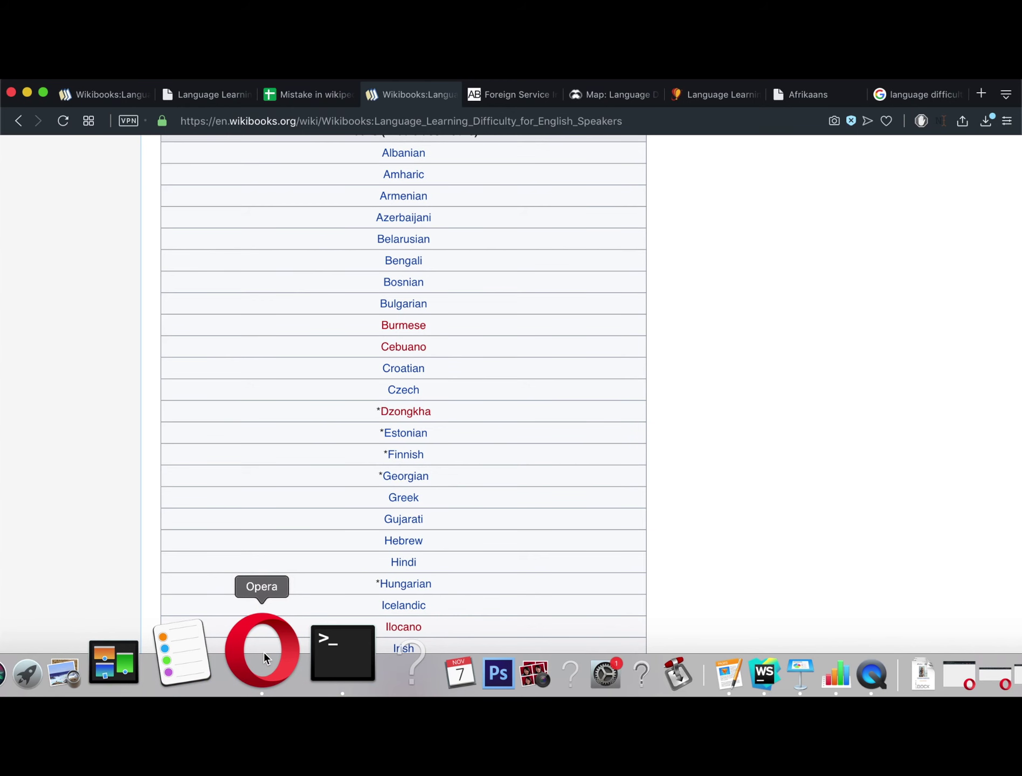
scroll(339, 461, "up", 2)
scroll(338, 461, "up", 10)
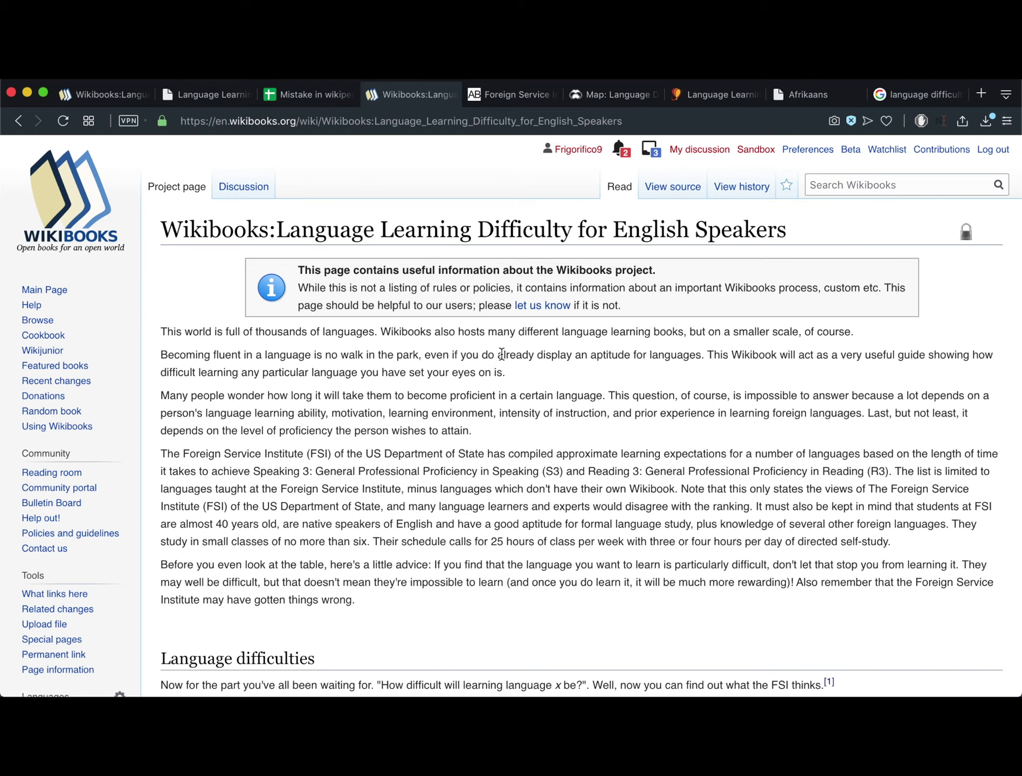
Start editing the talk page source and make room for a new comment below the project banner
left_click(248, 190)
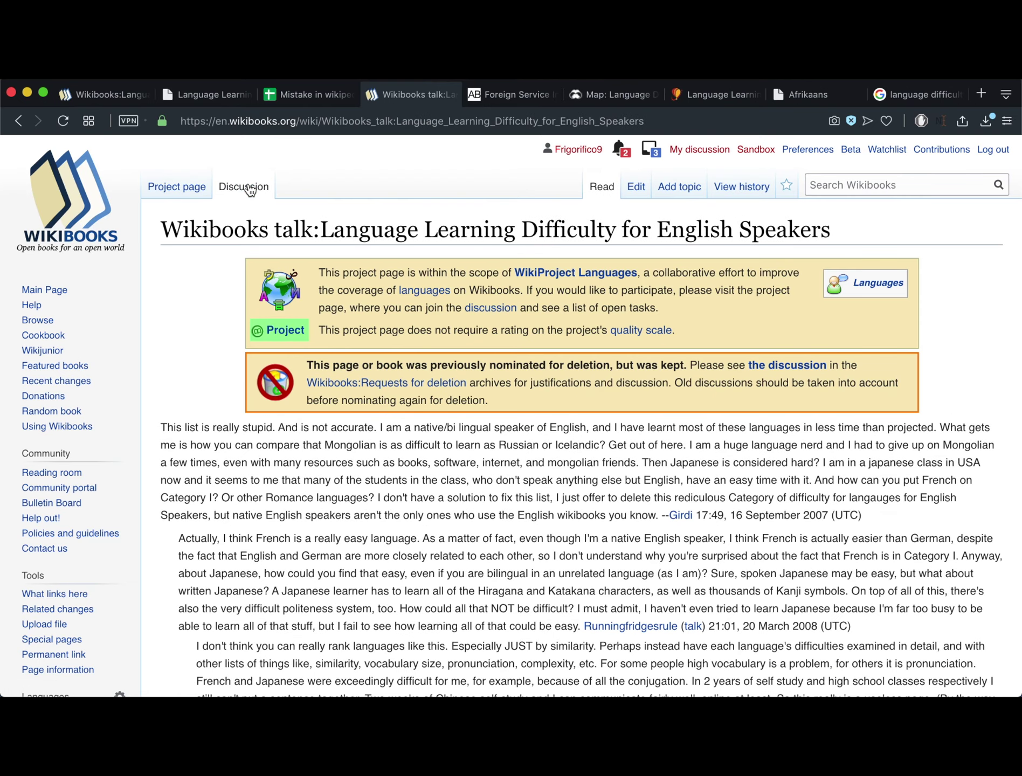
left_click(639, 195)
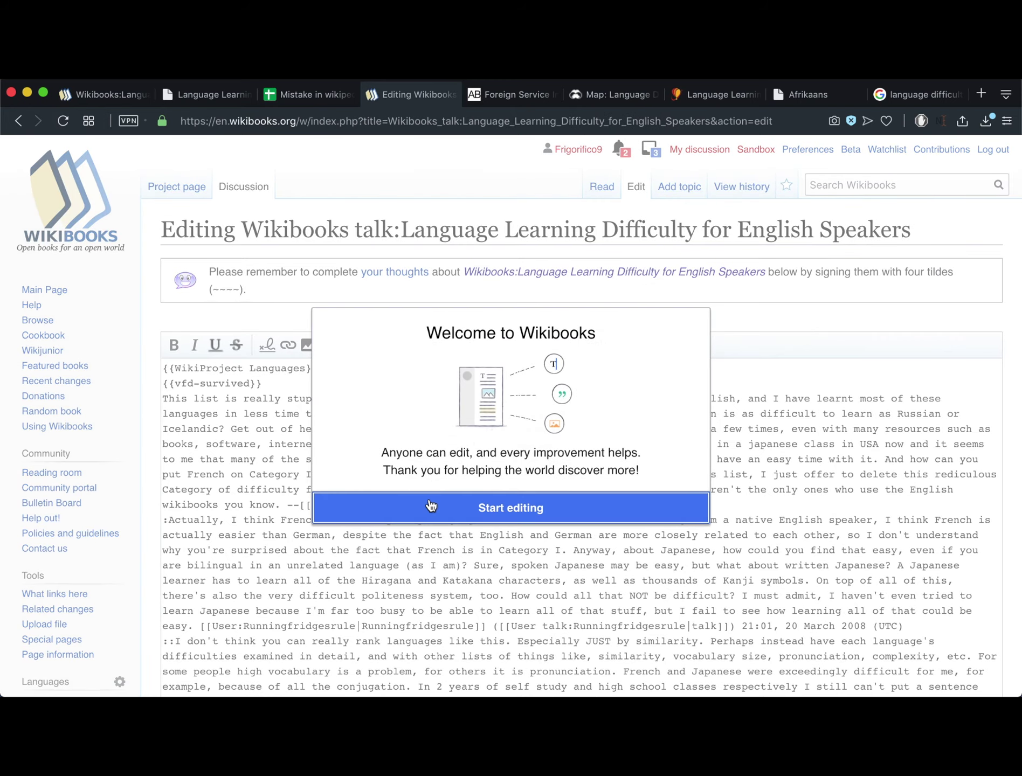
left_click(431, 506)
left_click(344, 369)
key("Return")
key("Return")
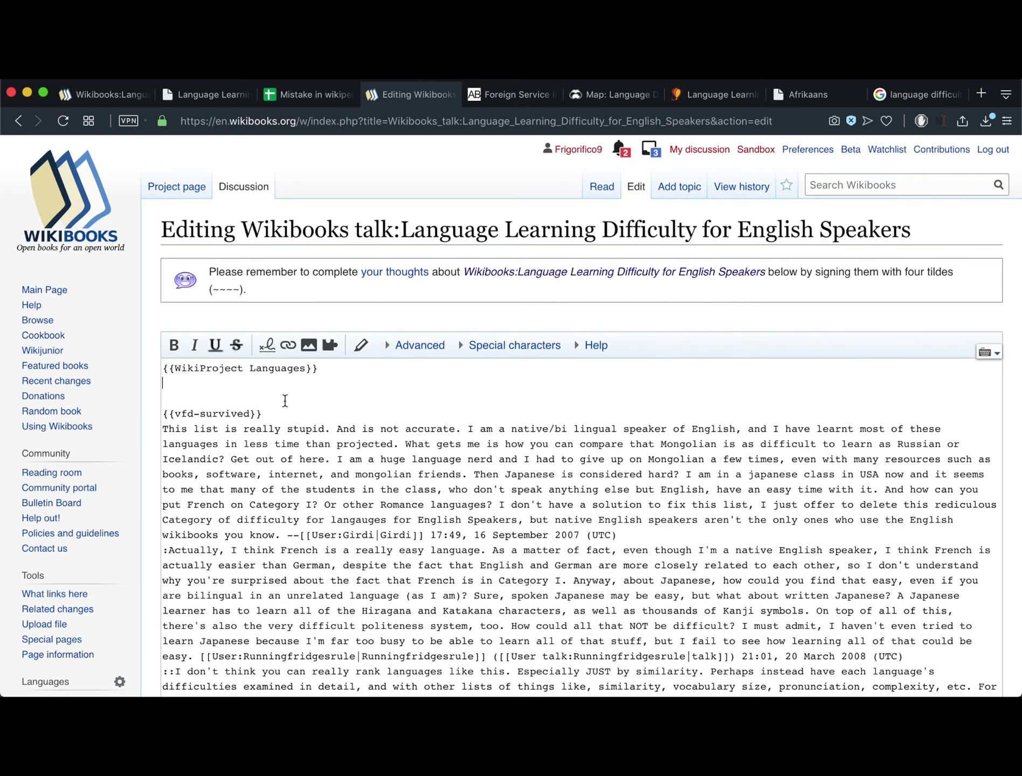
scroll(281, 408, "down", 5)
Copy an existing section heading line and paste it as a new heading below the banner
left_click(282, 407)
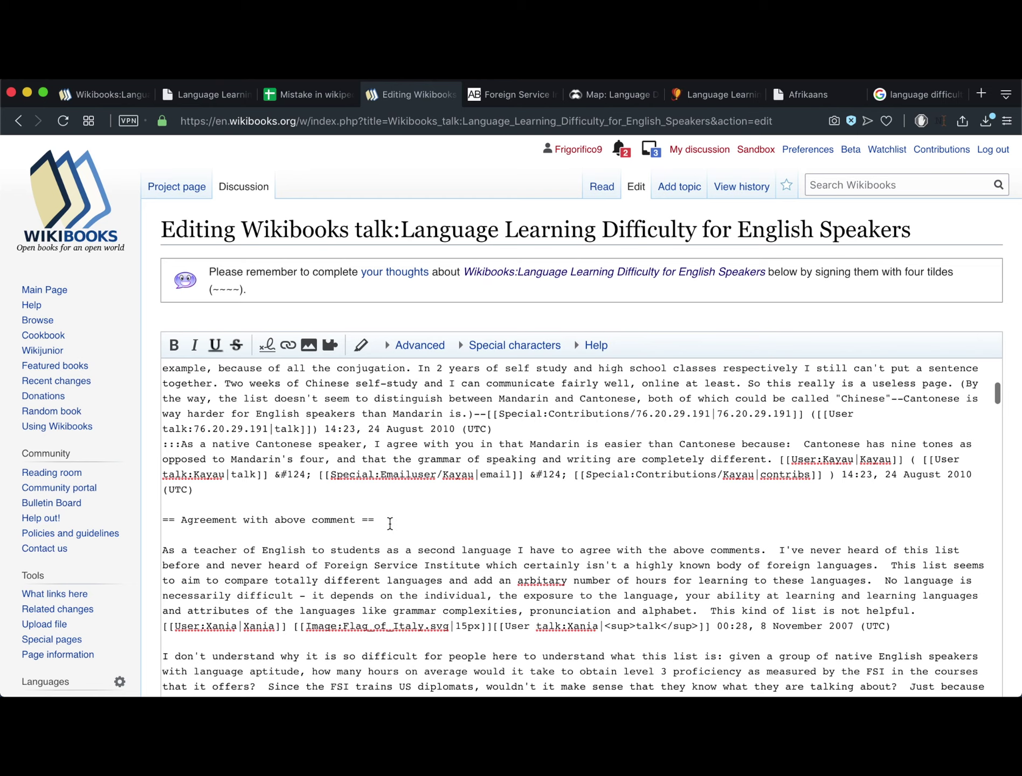
left_click(380, 519)
key("shift+Home")
key("ctrl+c")
scroll(266, 385, "up", 10)
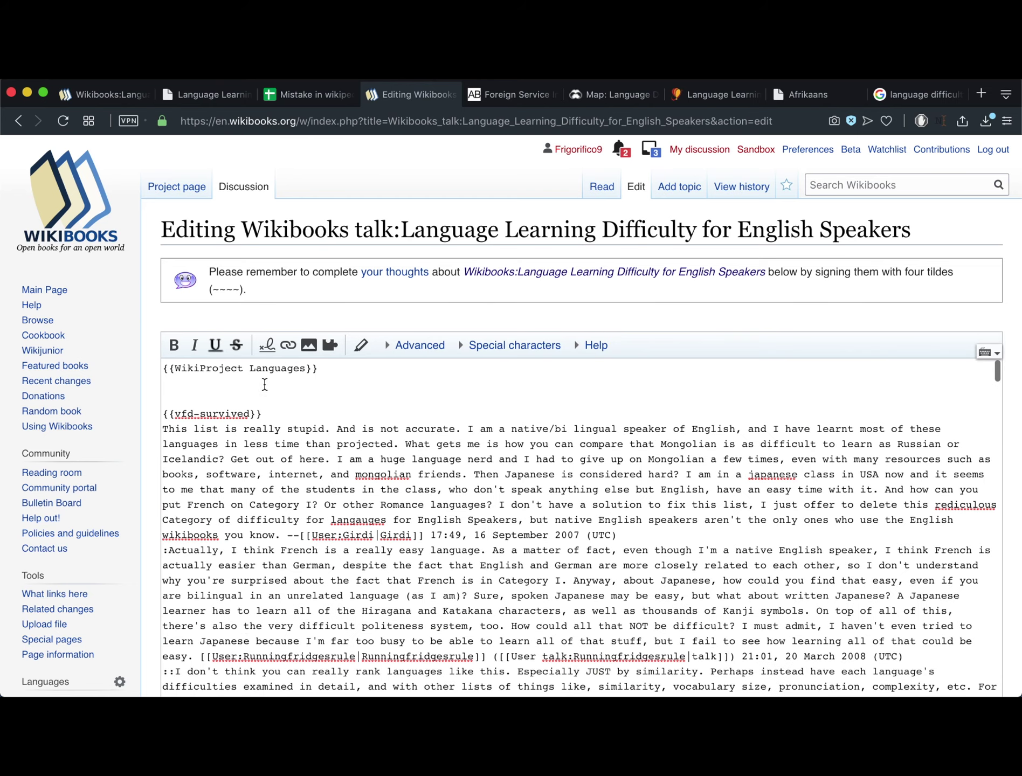
left_click(237, 377)
key("Return")
key("ctrl+v")
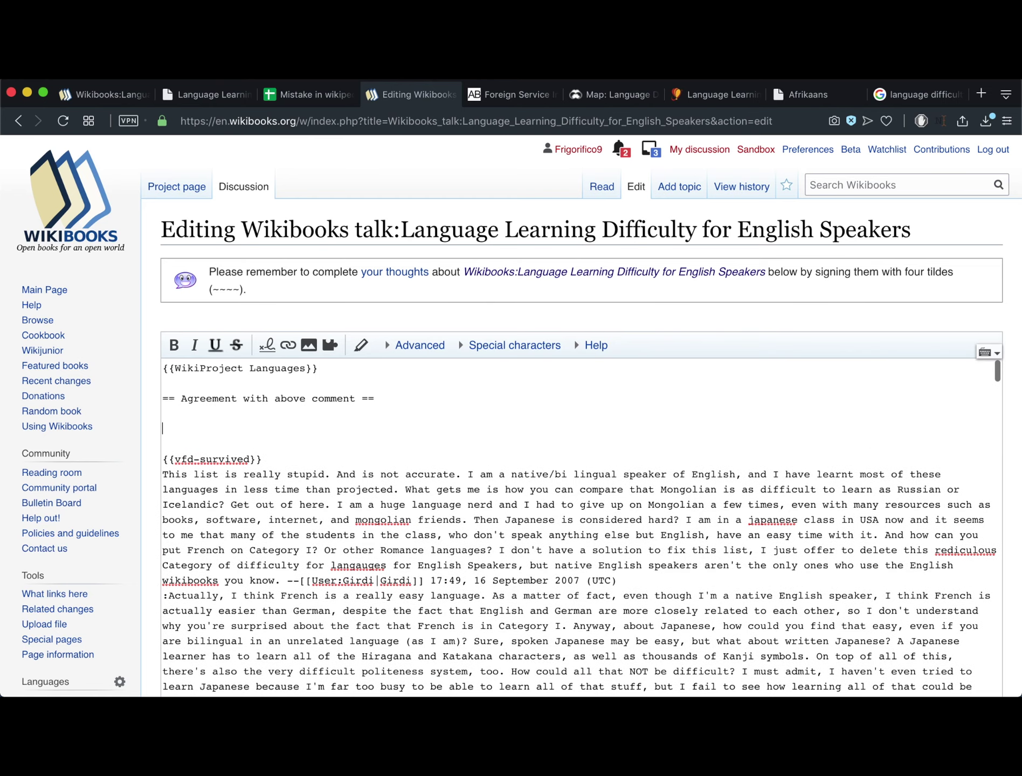
Replace the heading wording with 'The alleged source has different information', fixing 'alleged' via spellcheck
left_click_drag(357, 398, 176, 400)
left_click_drag(356, 399, 183, 399)
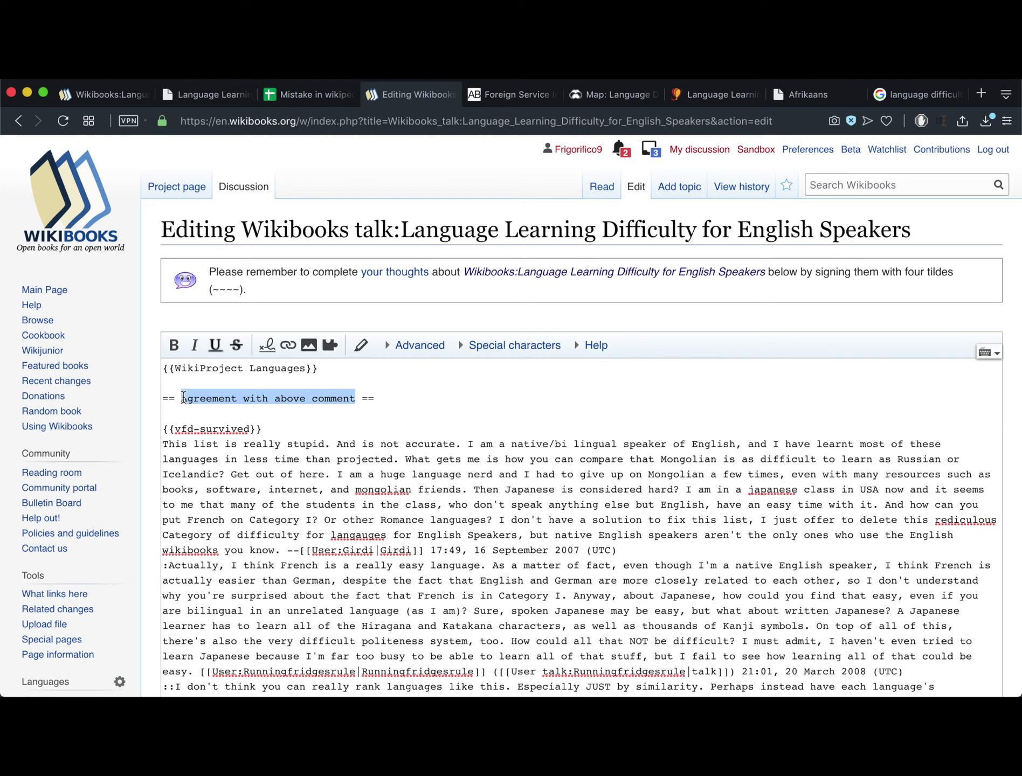
type("The ")
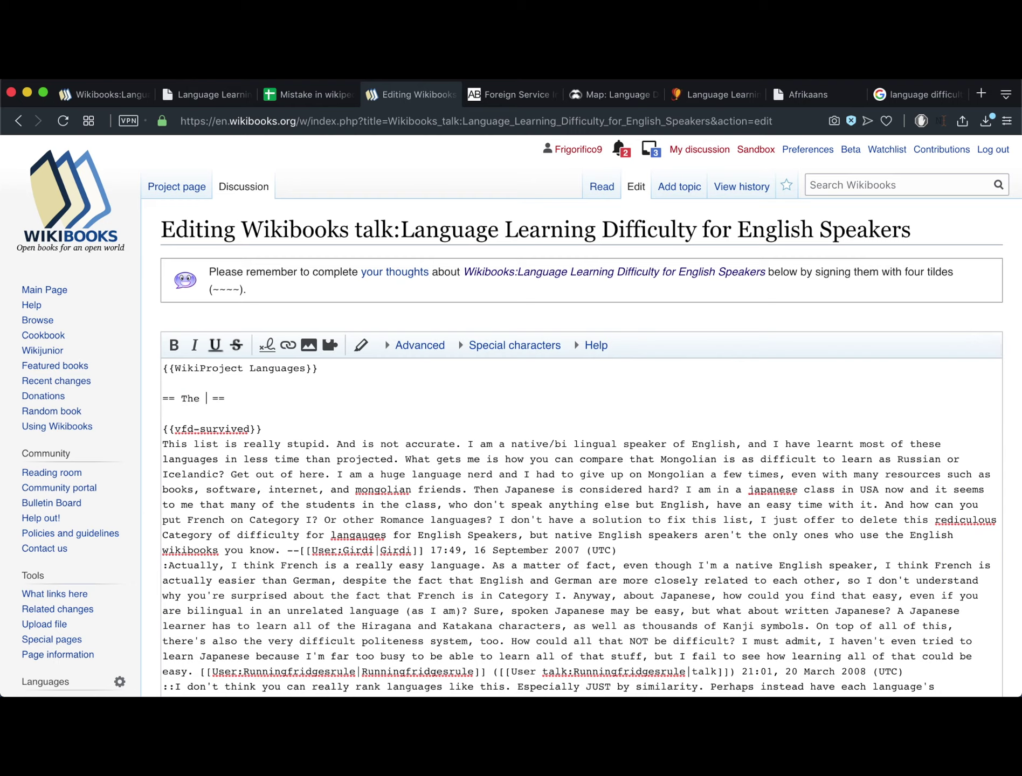
type("ale")
type("dged")
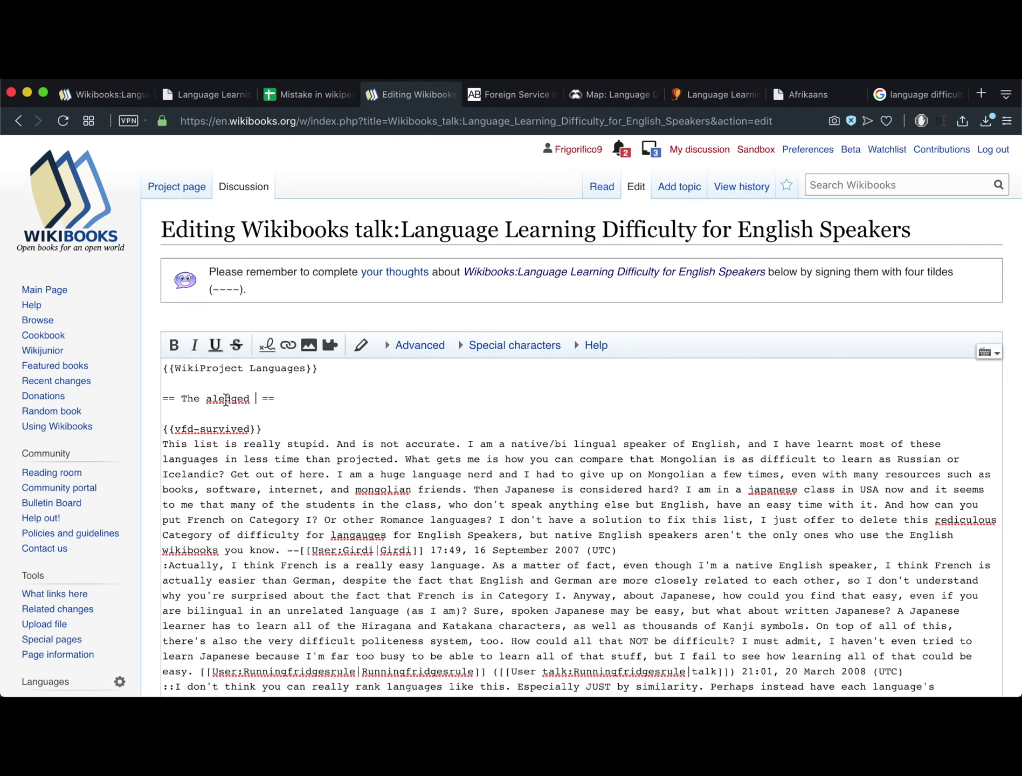
right_click(226, 403)
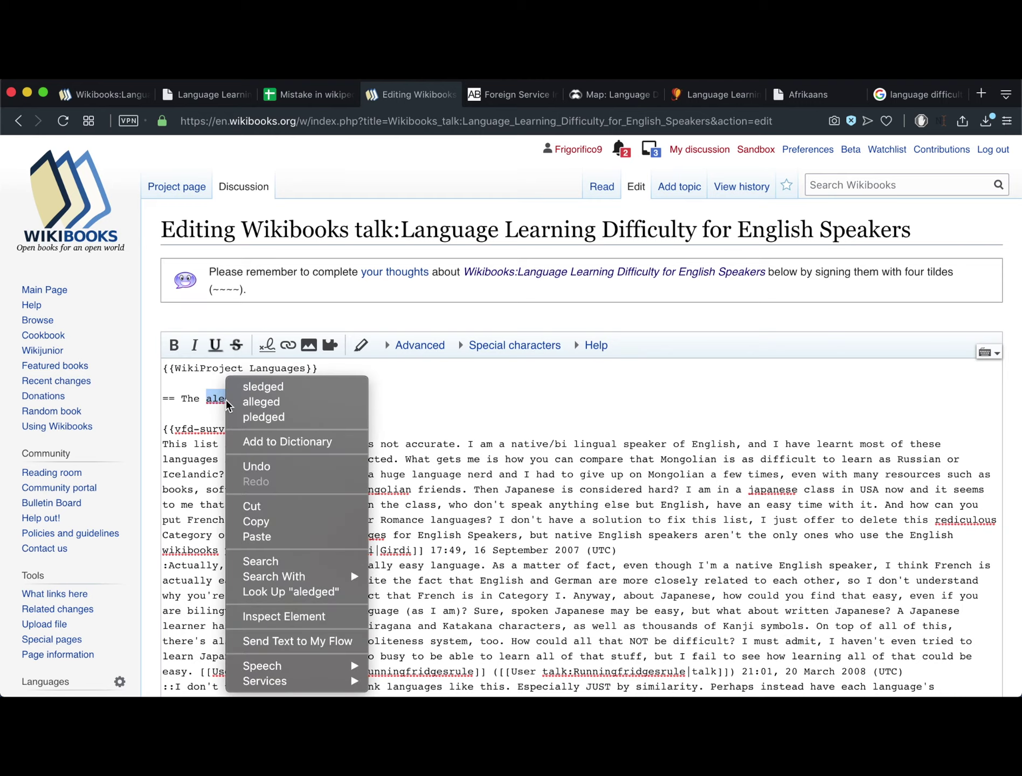
left_click(266, 402)
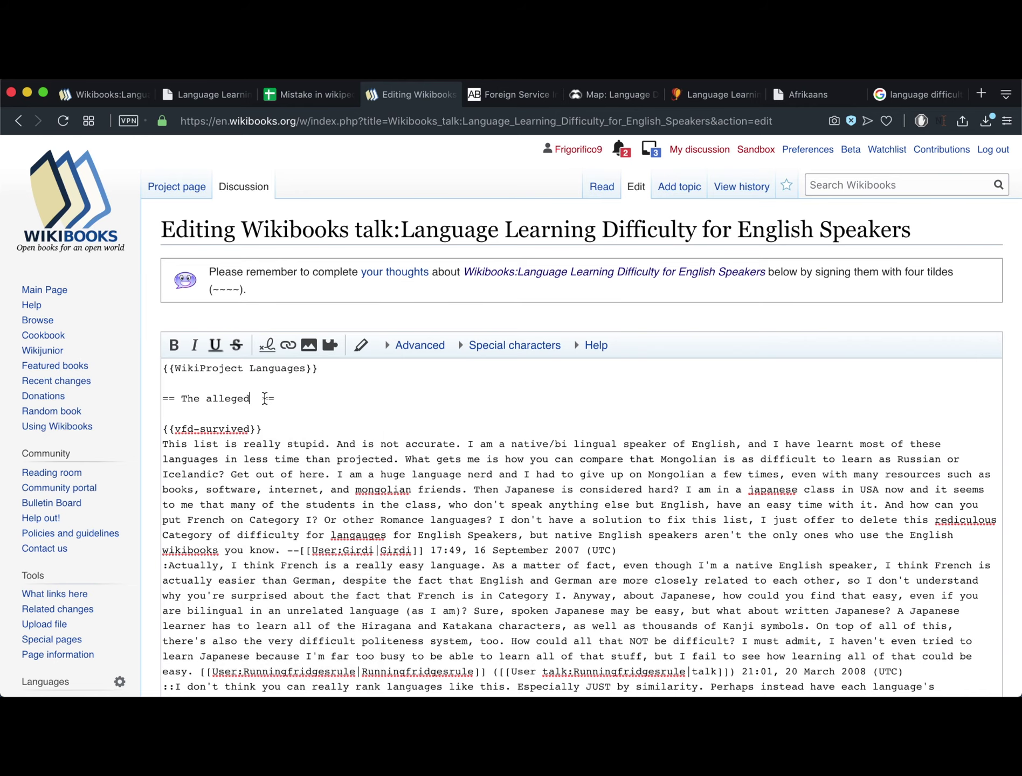
key("Right")
type("source ")
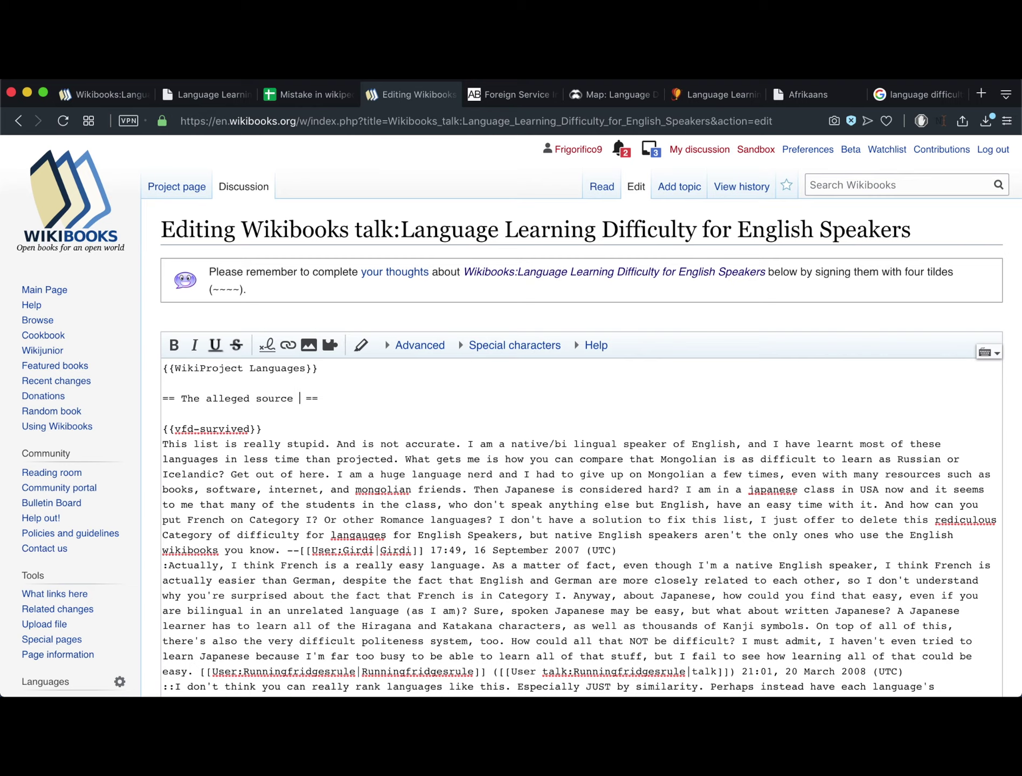
type("has different")
type(" information")
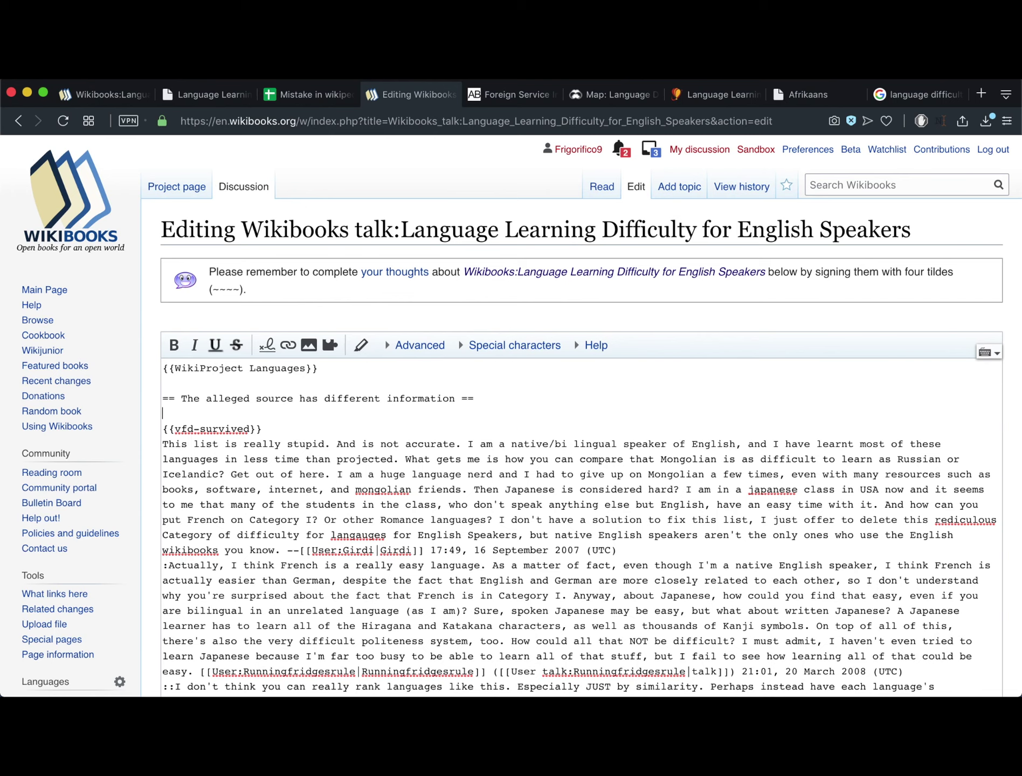
Write the sentence that the State Department website has a completely different table
key("Return")
key("Return")
key("Up")
type("the")
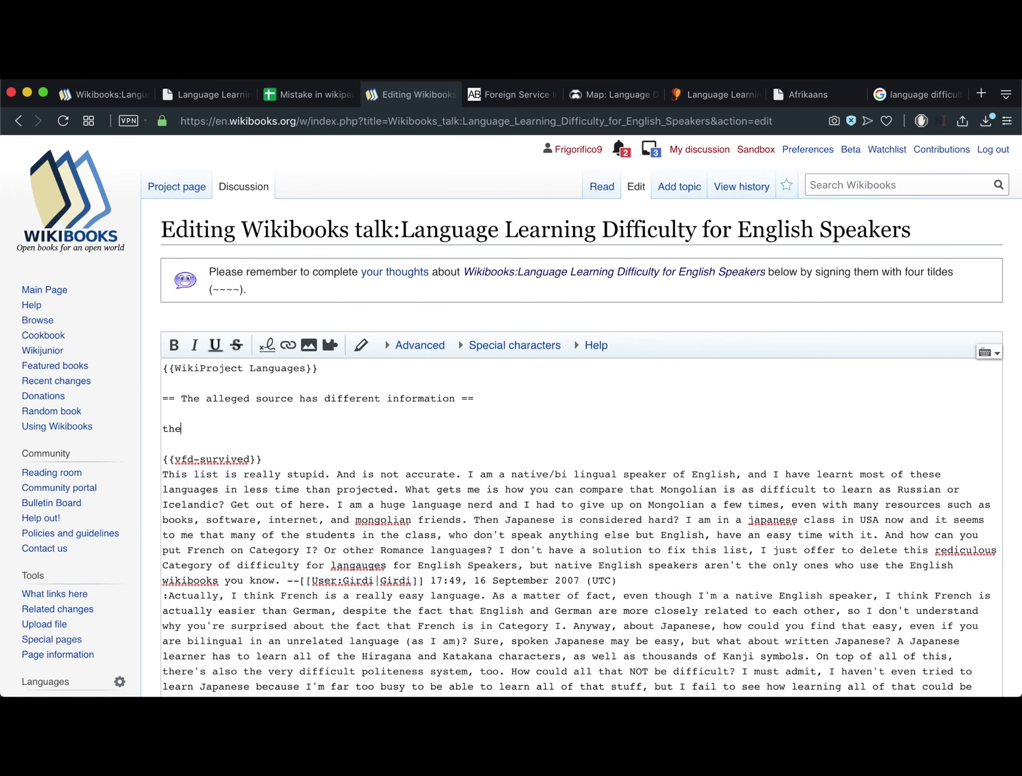
key("BackSpace")
type("The w")
type("ebsite from the st")
type("ate")
key("BackSpace")
key("BackSpace")
key("BackSpace")
type("tat")
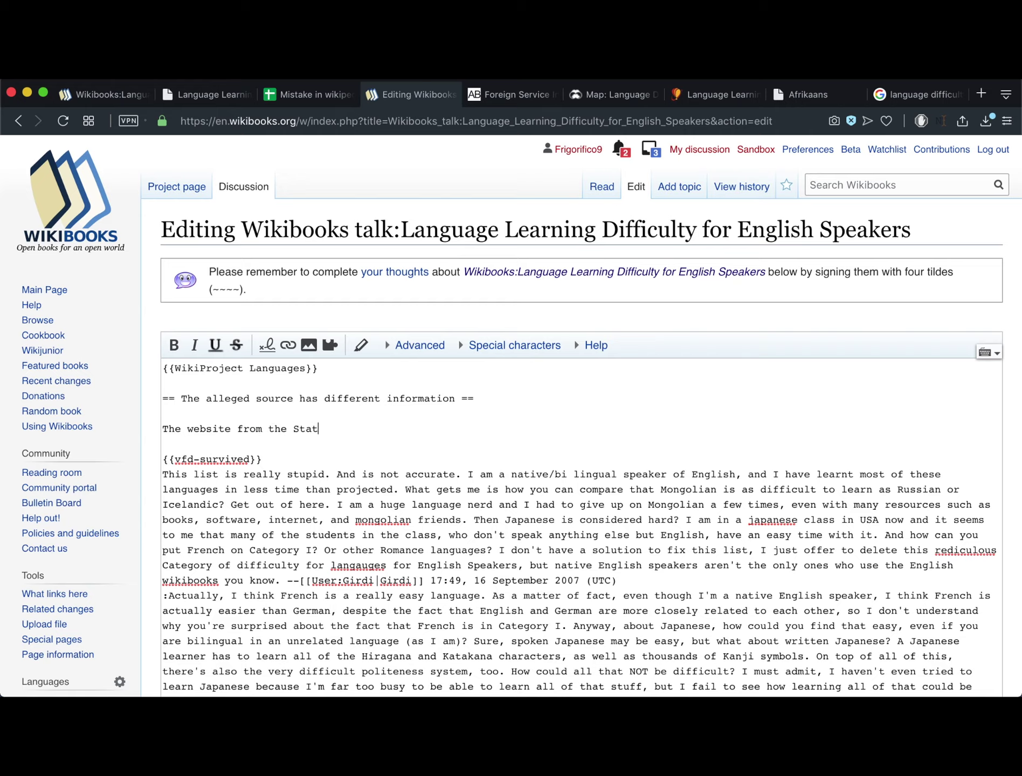
type("e Dep")
type("artment has ")
type("c")
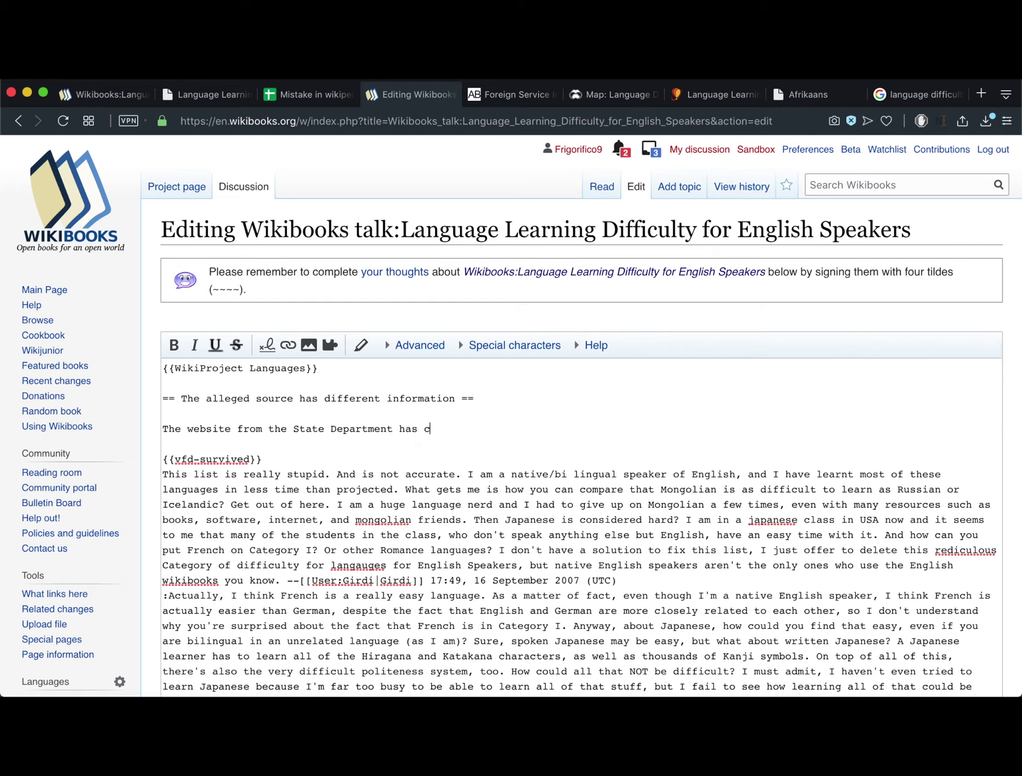
type("omp")
key("BackSpace")
key("BackSpace")
type("a ")
type("completely ")
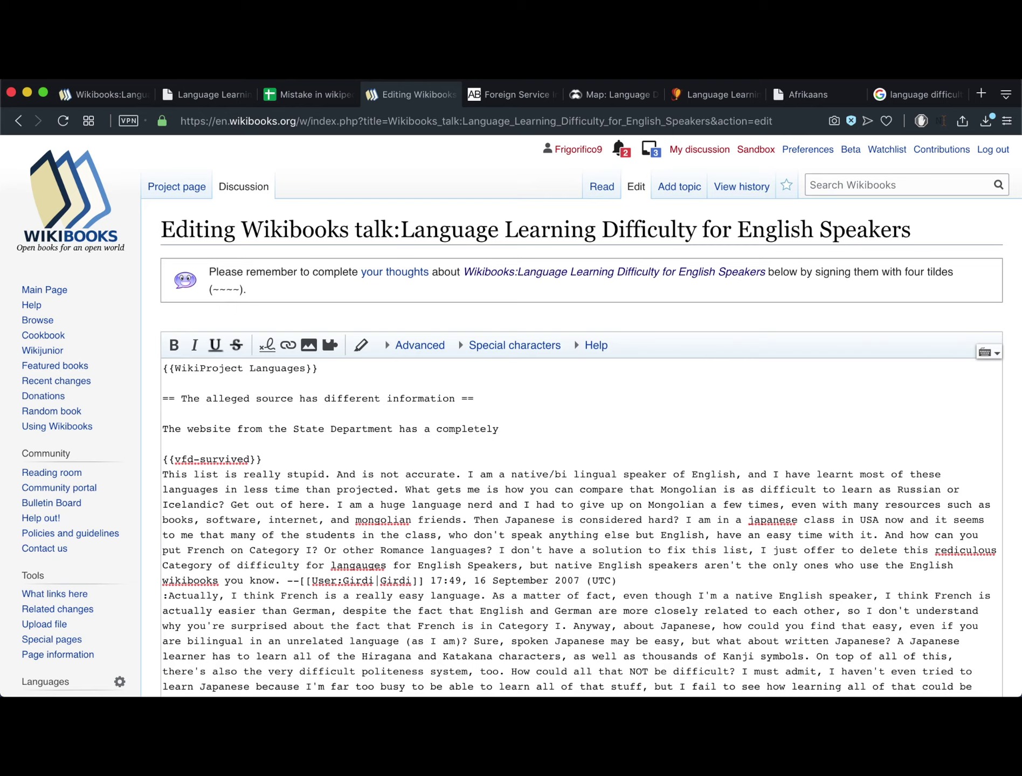
type("different table ")
type("from the one s")
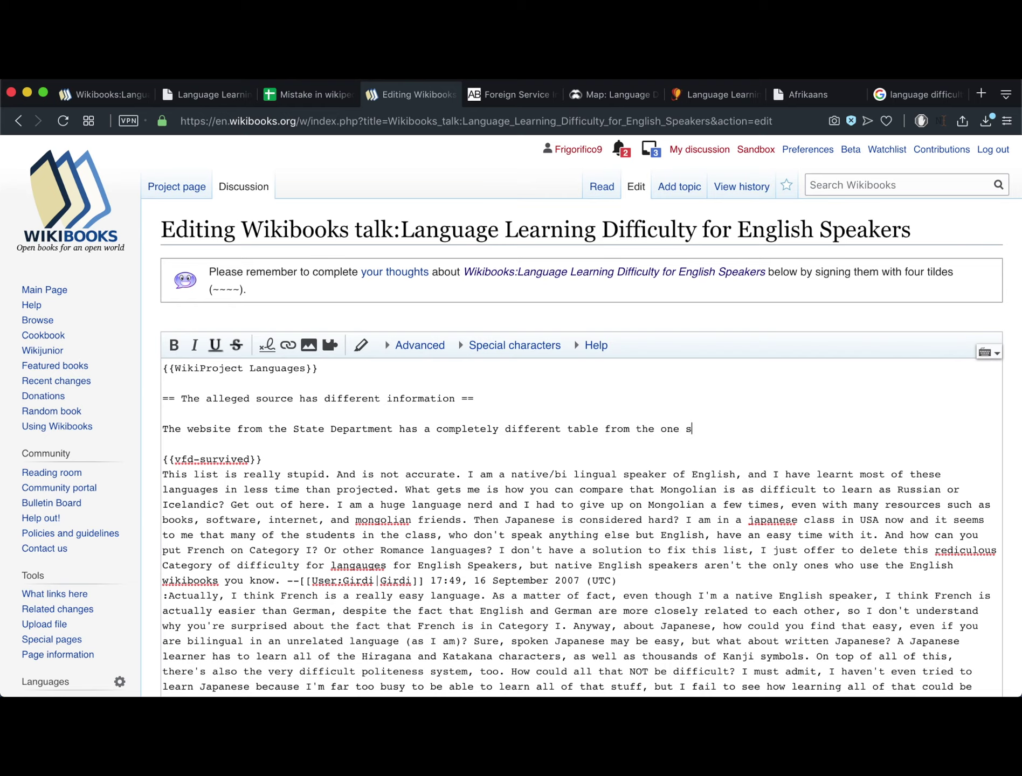
type("hown here")
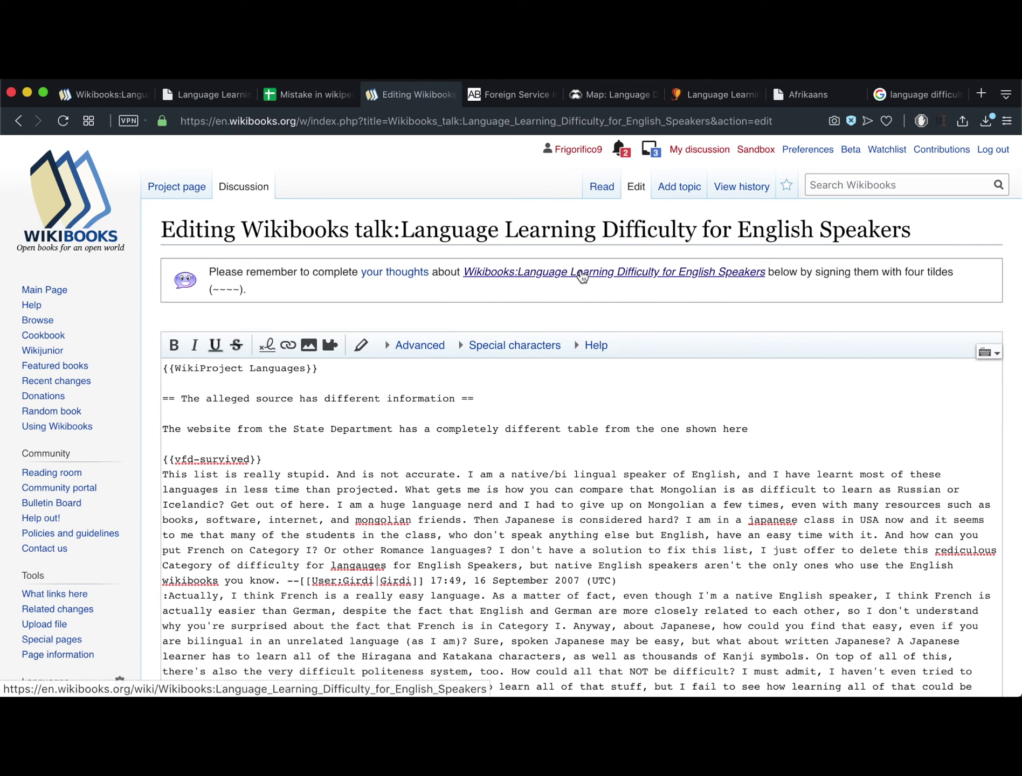
Copy the State Department page's web address and return to the talk-page editor
key("ctrl+Right")
left_click(300, 121)
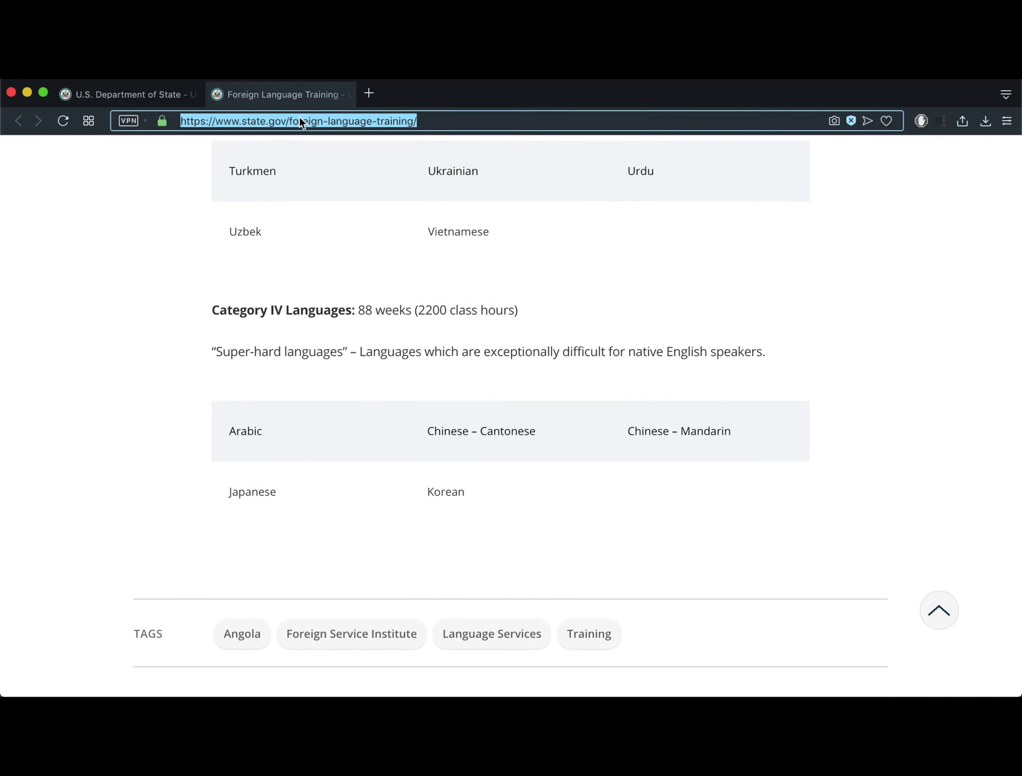
key("ctrl+Left")
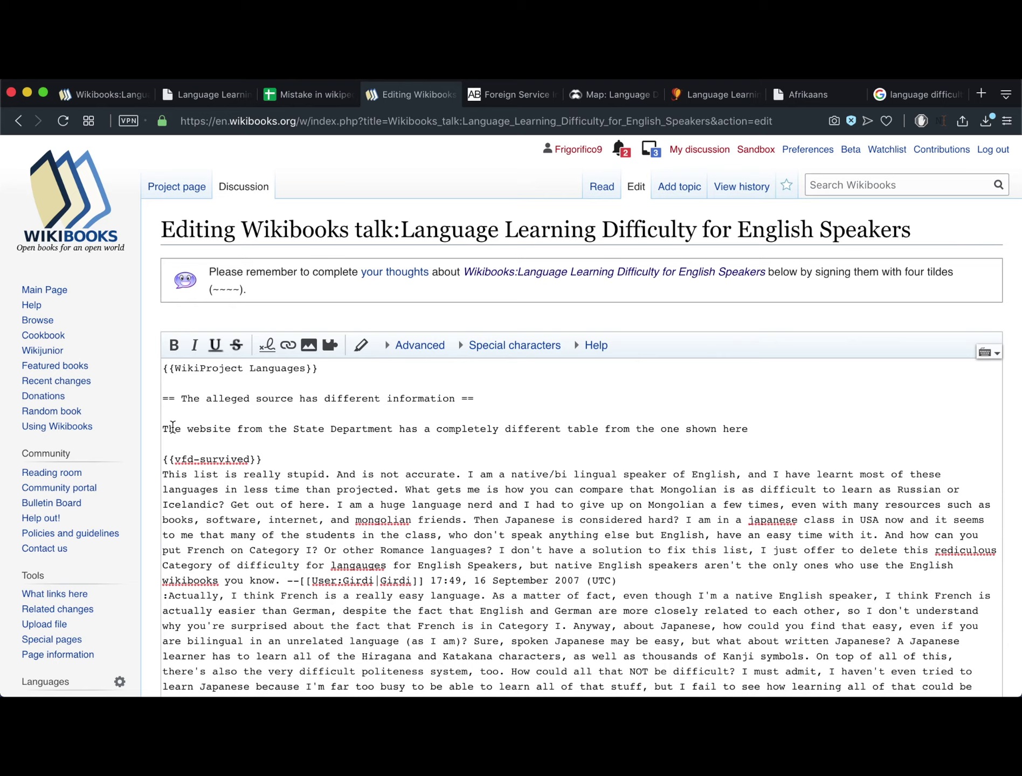
Turn 'The website from the State Department' into an external link to the copied address
left_click_drag(163, 430, 392, 424)
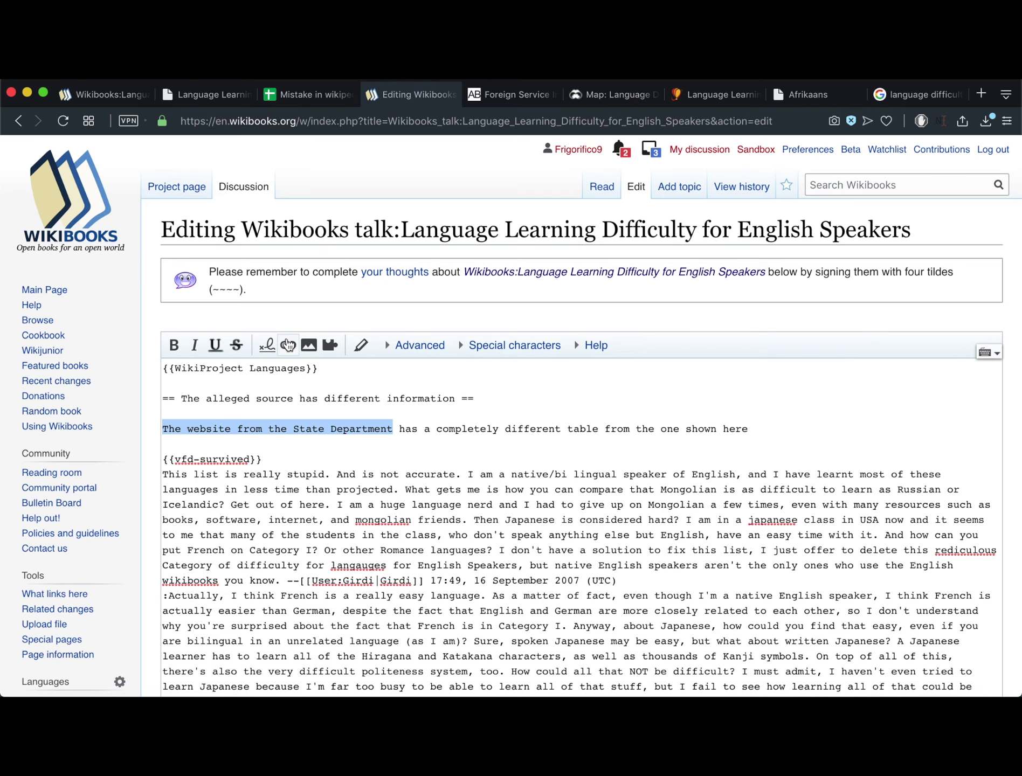
left_click(288, 346)
left_click(525, 429)
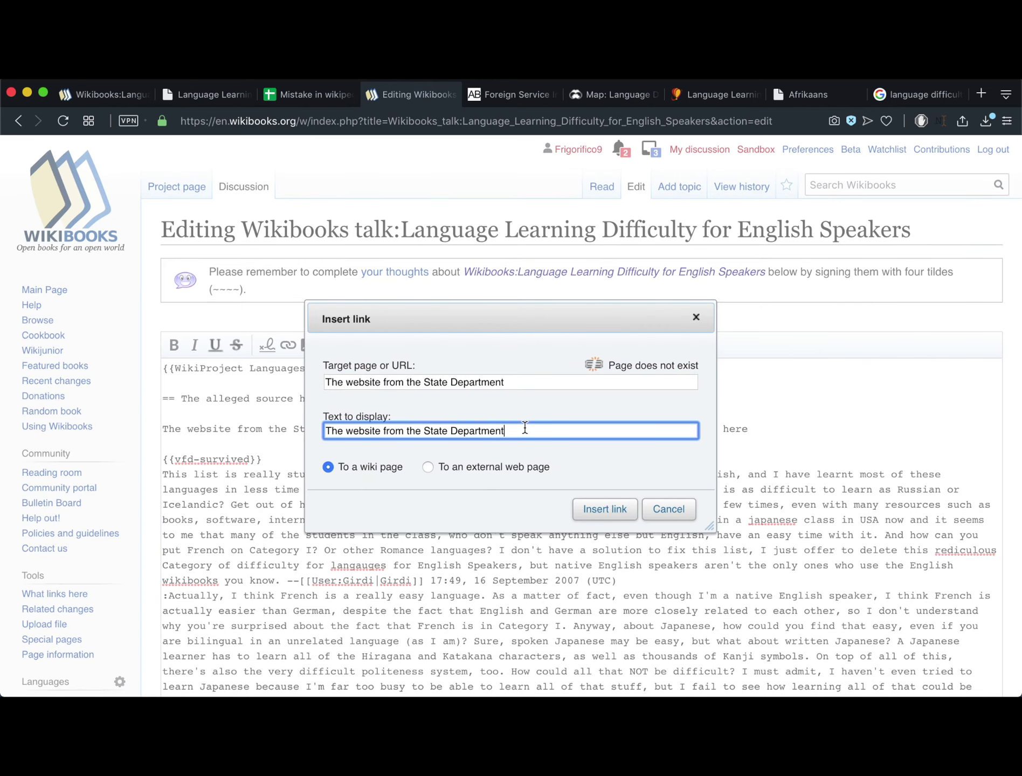
left_click(513, 381)
key("super+a")
type("https://www.state.gov/foreign-language-training/")
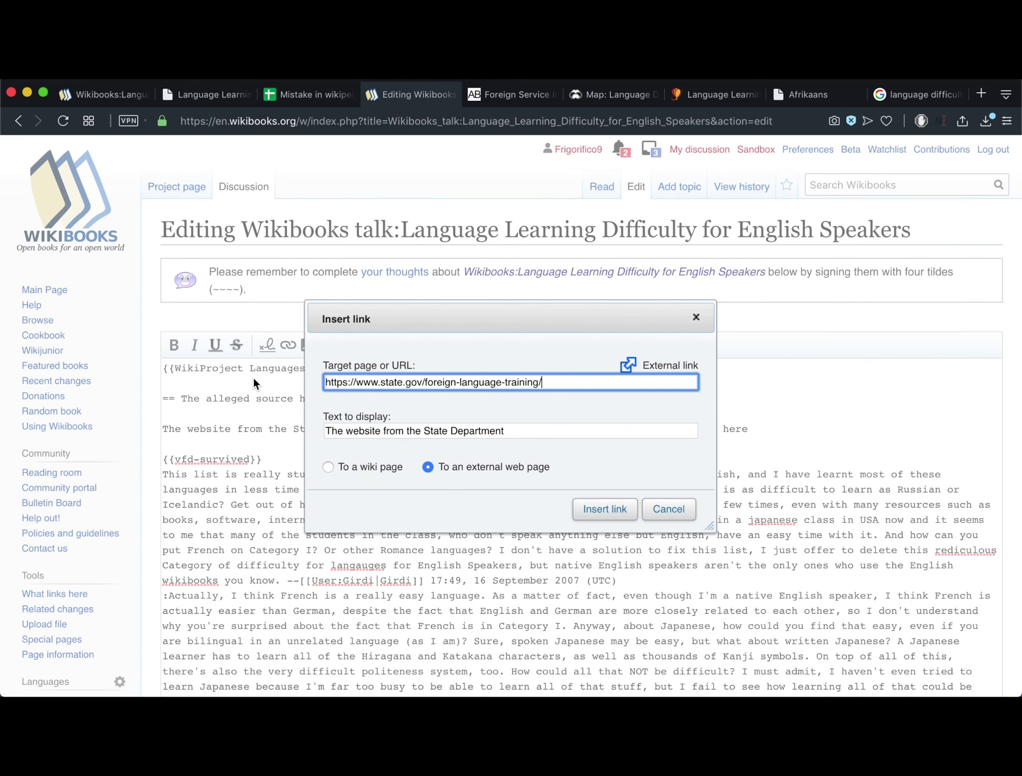
left_click(606, 509)
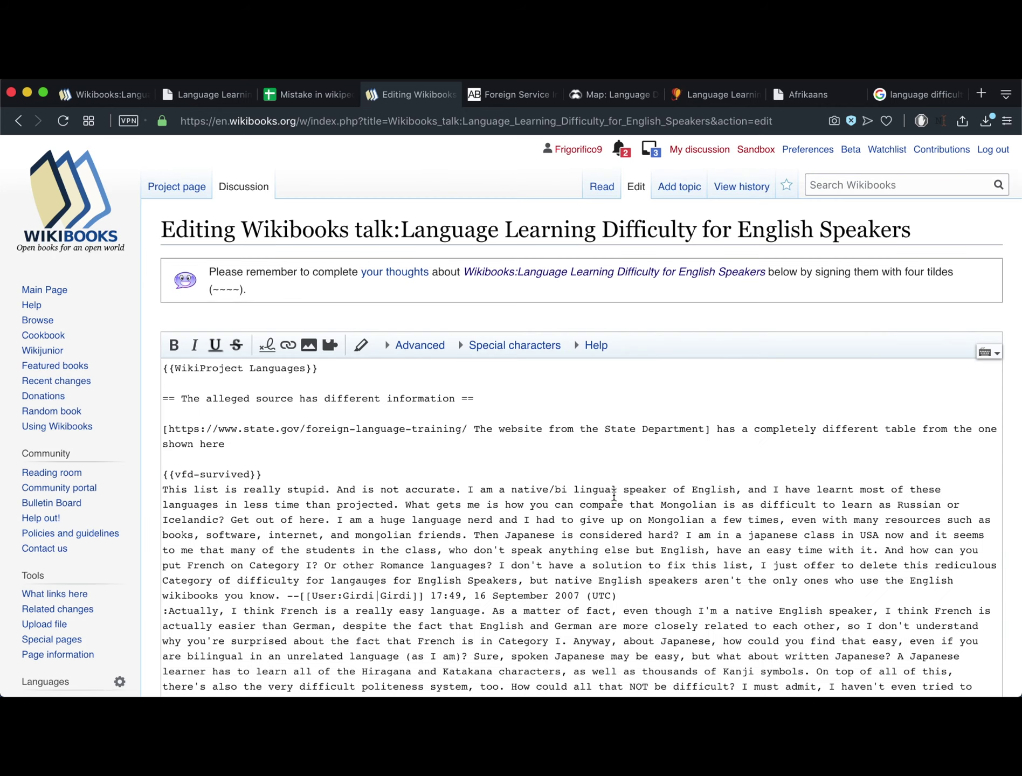
Continue after 'shown here' with 'Someone please fix this I can't edit the main article'
left_click(639, 440)
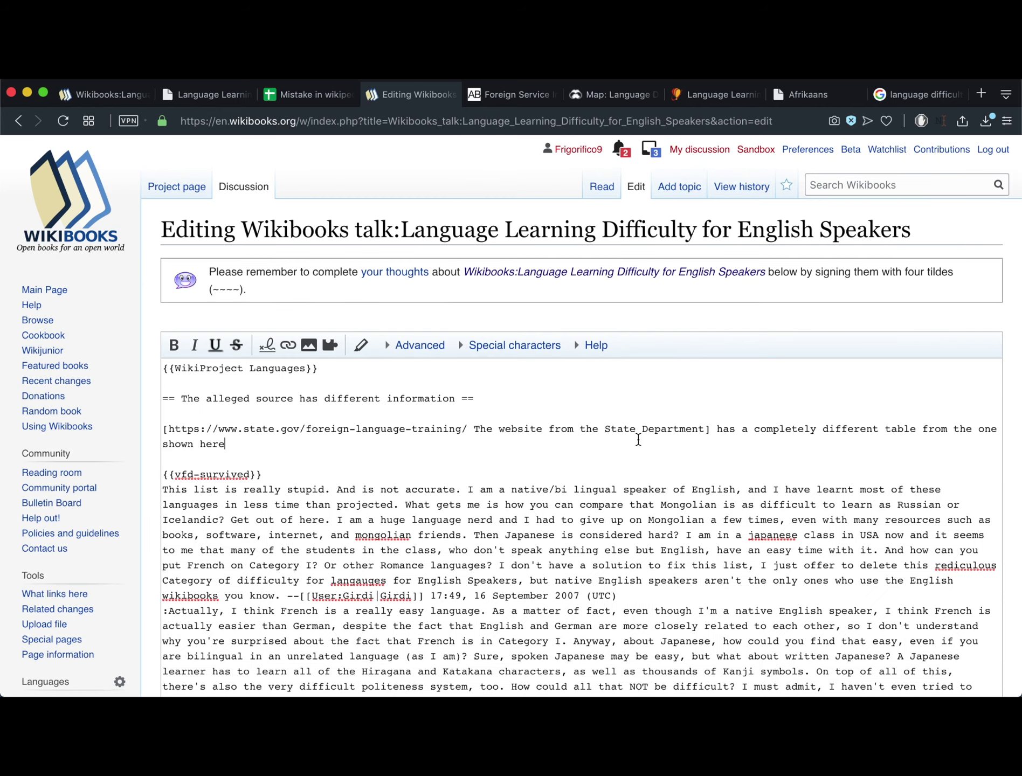
type("here")
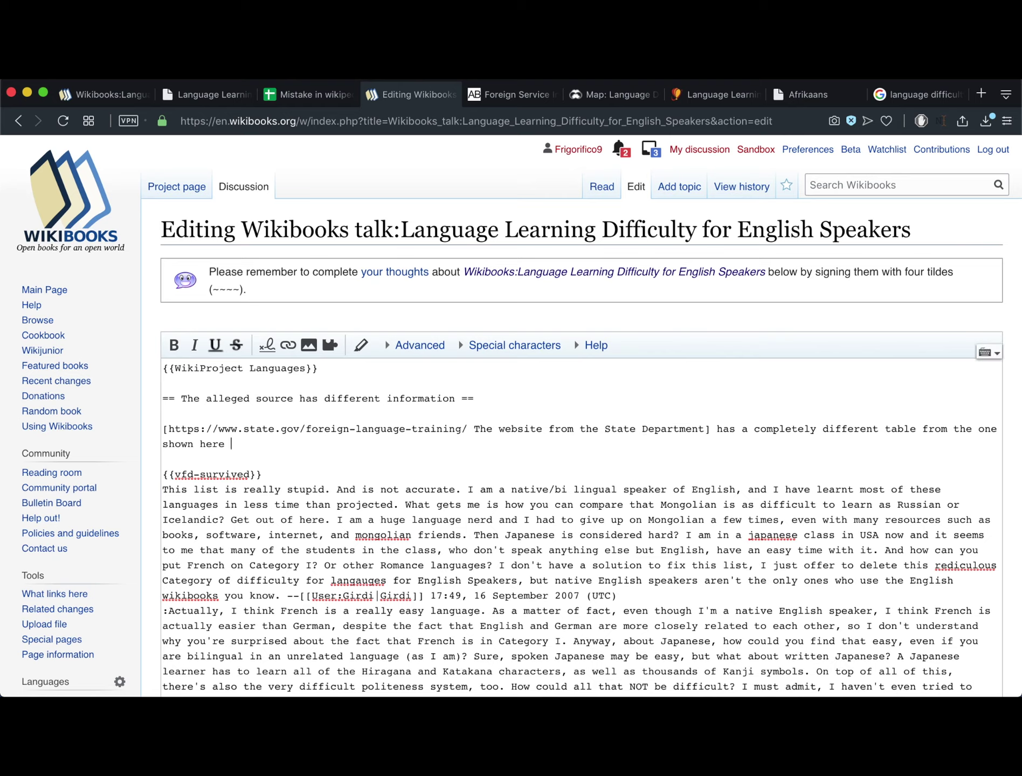
type(". S")
type("omepone")
key("BackSpace")
key("BackSpace")
key("BackSpace")
type("eone please fi")
type("x this I can")
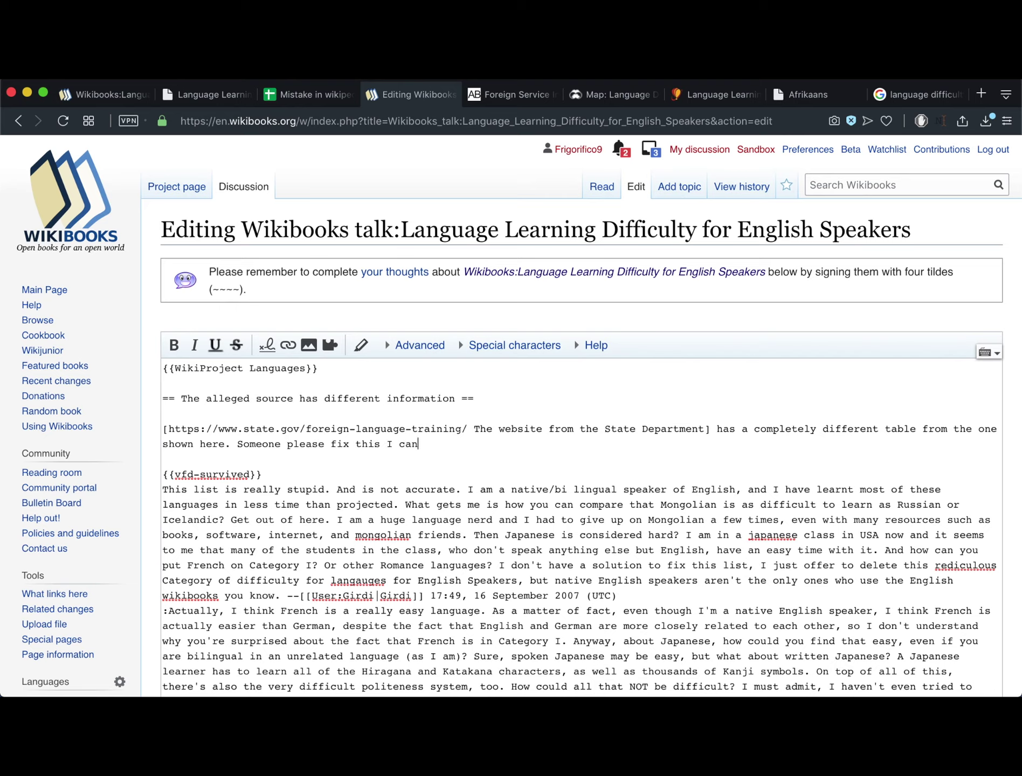
type("'t ")
type("ed")
type("it the main a")
type("r")
type("rc")
type("cile")
scroll(610, 485, "down", 5)
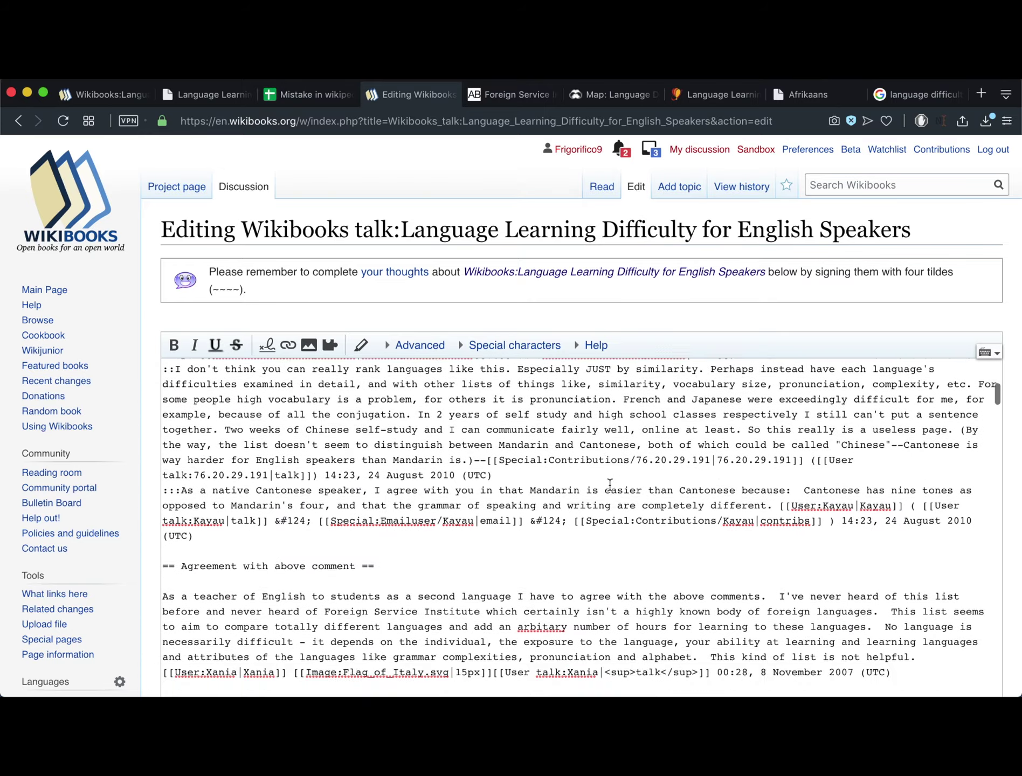
scroll(610, 485, "up", 5)
Fix the 'article' typo and publish the edit with the CAPTCHA word, hitting a spam-throttle error
key("BackSpace")
key("BackSpace")
key("BackSpace")
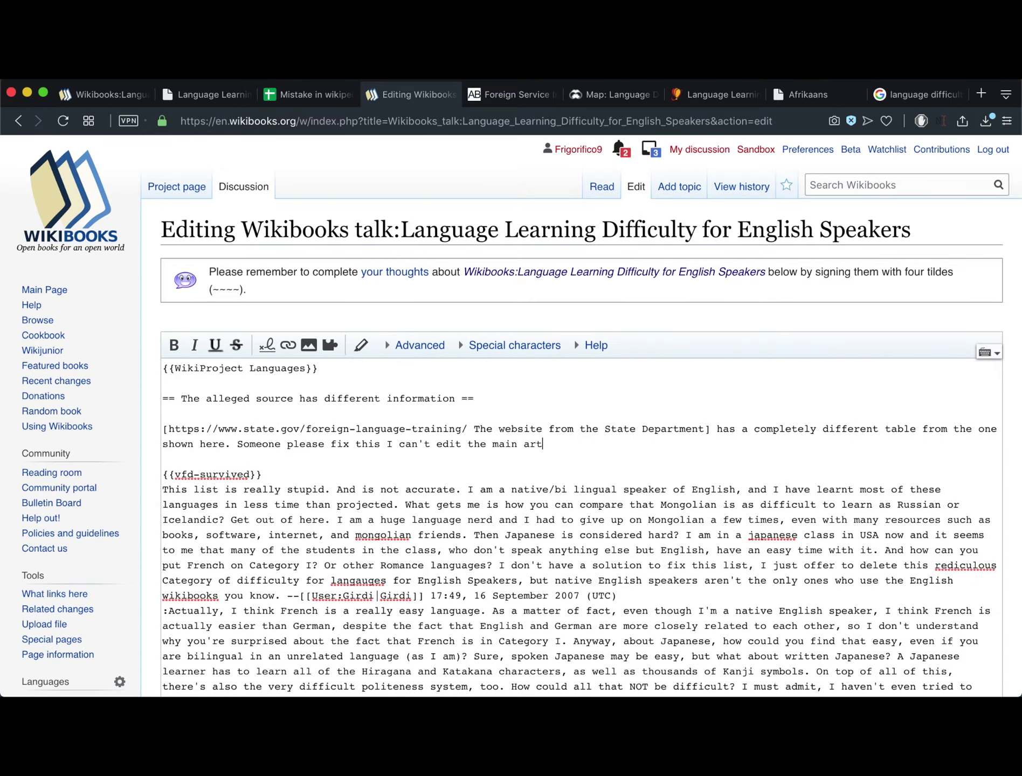
type("icle")
scroll(627, 503, "down", 5)
scroll(627, 504, "down", 5)
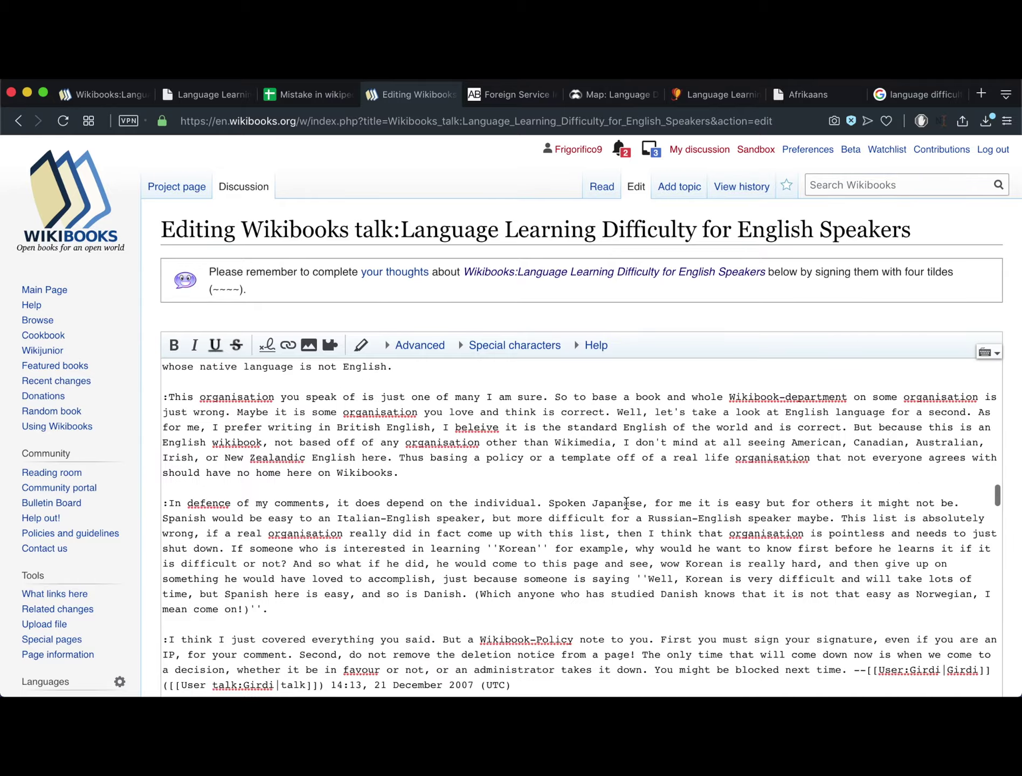
scroll(627, 504, "down", 5)
scroll(628, 503, "down", 5)
scroll(479, 479, "down", 5)
scroll(224, 445, "down", 3)
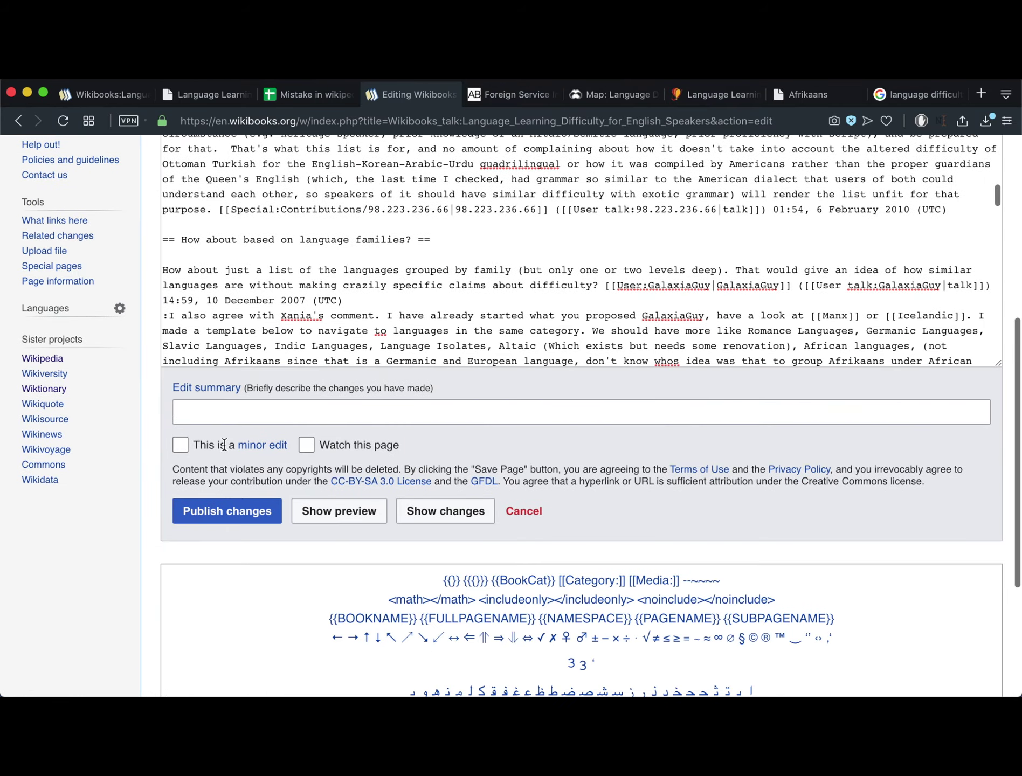
left_click(229, 511)
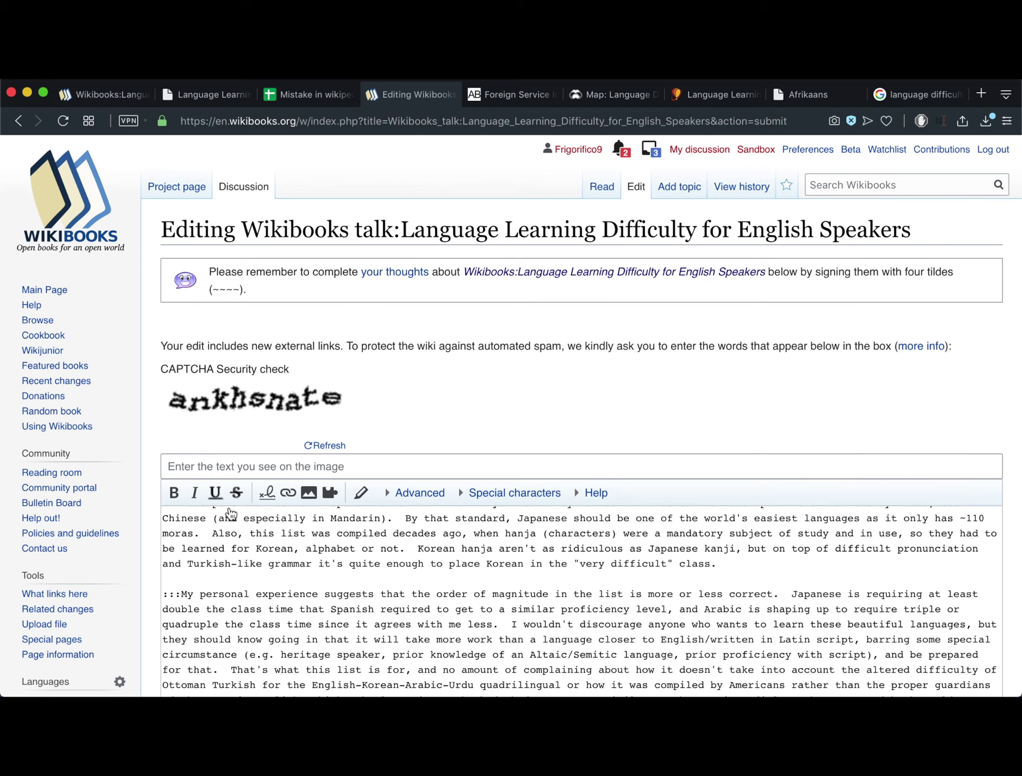
scroll(261, 281, "down", 1)
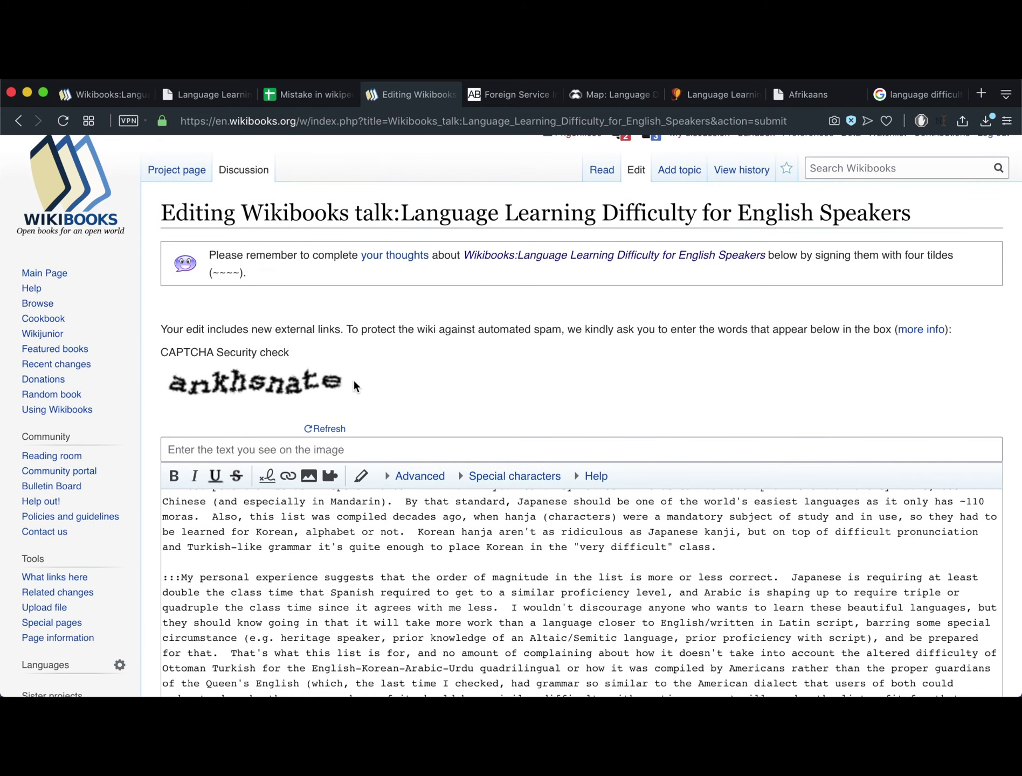
scroll(344, 396, "down", 1)
scroll(333, 415, "down", 10)
scroll(334, 415, "down", 2)
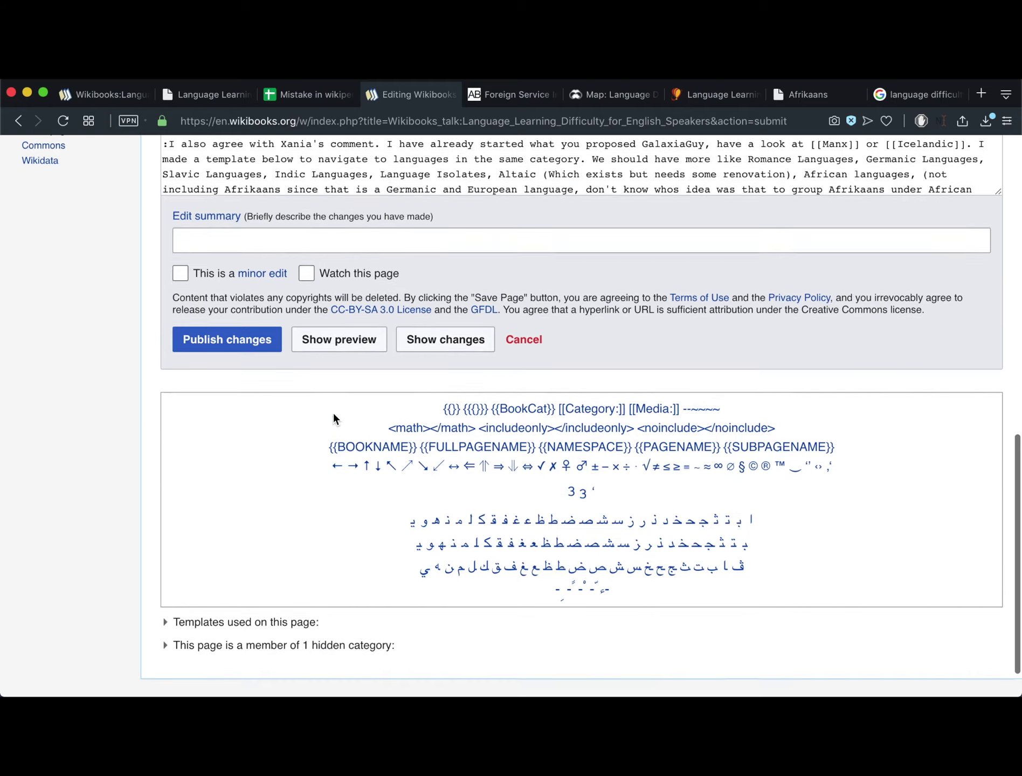
scroll(320, 416, "up", 10)
left_click(232, 441)
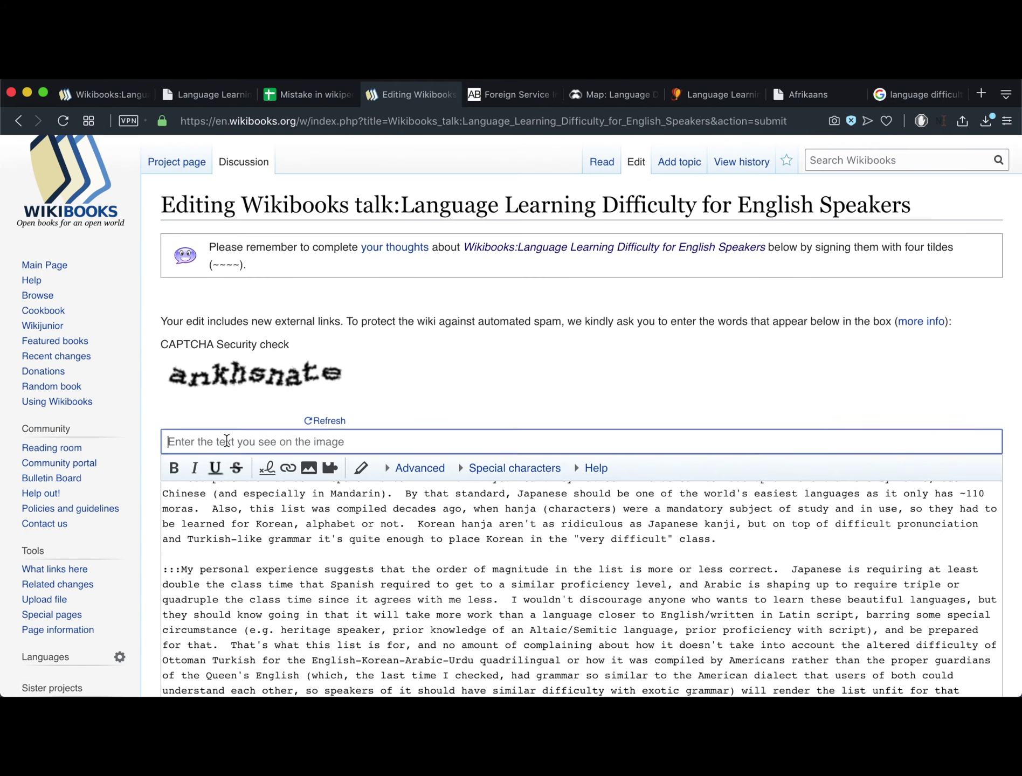
type("an")
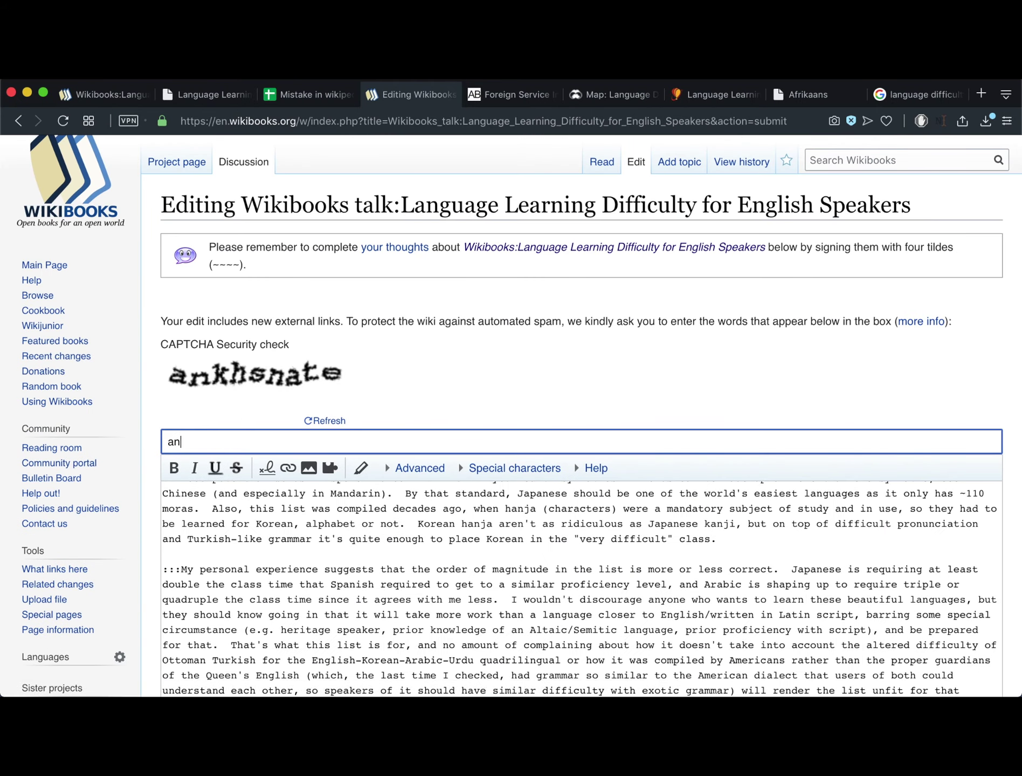
type("khsn")
type("ate")
scroll(357, 388, "down", 10)
scroll(358, 388, "down", 2)
left_click(269, 317)
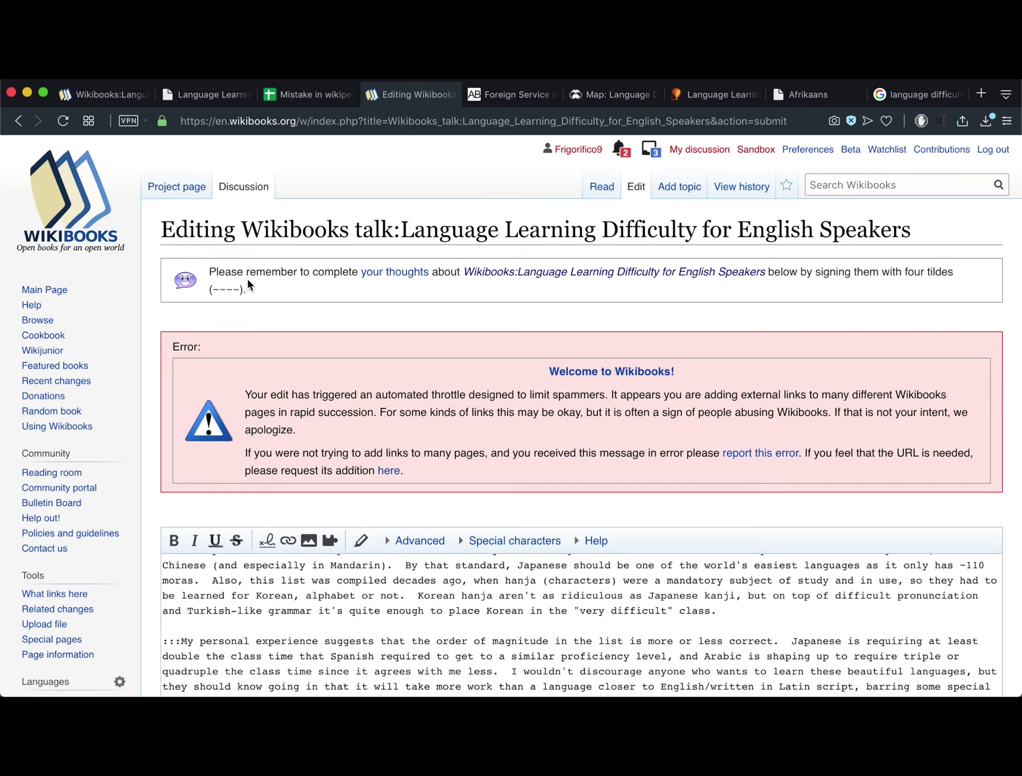
Stay on the editor and republish with a new CAPTCHA answer, blocked by the spam throttle again
left_click(192, 187)
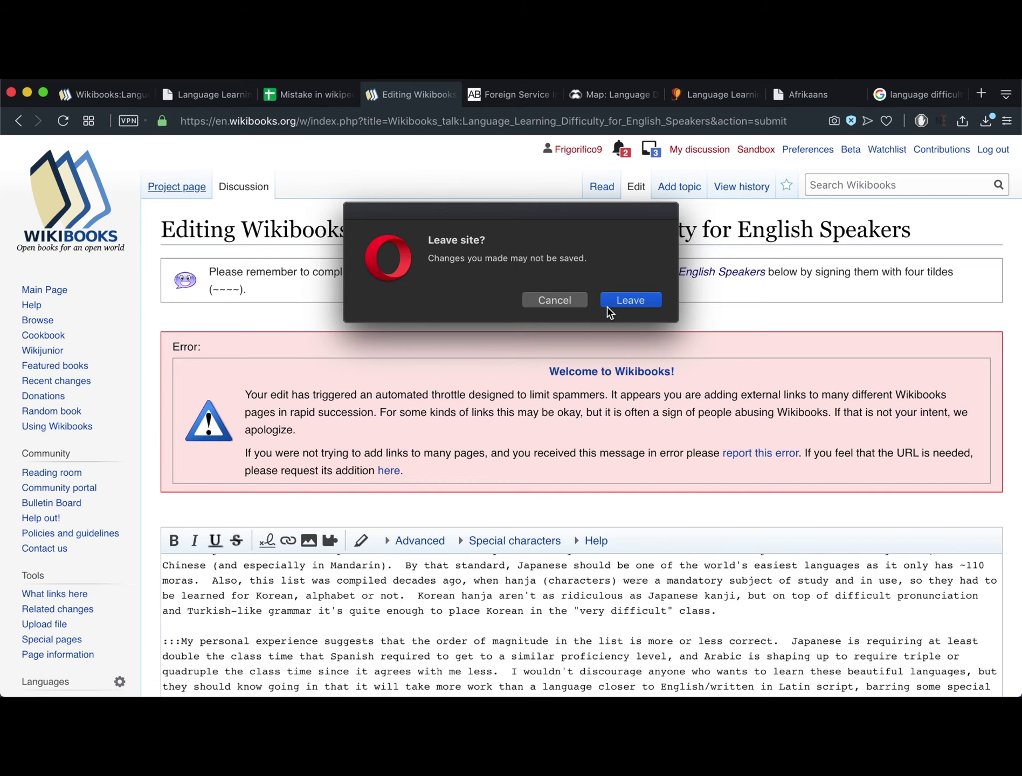
left_click(566, 307)
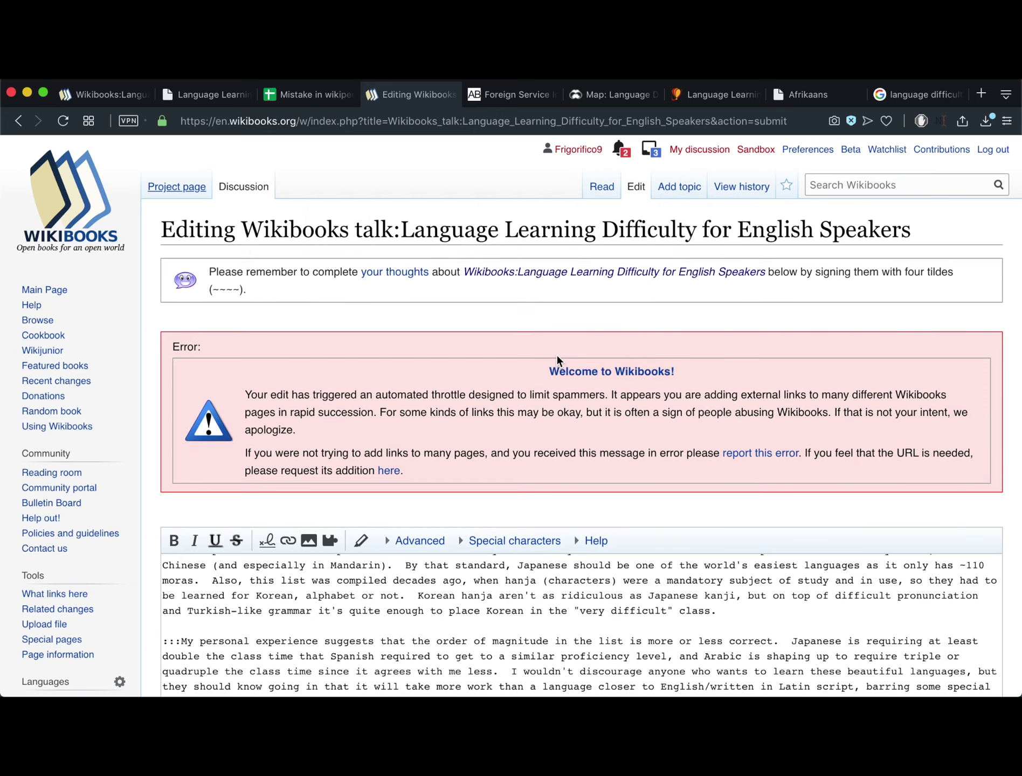
scroll(557, 355, "down", 10)
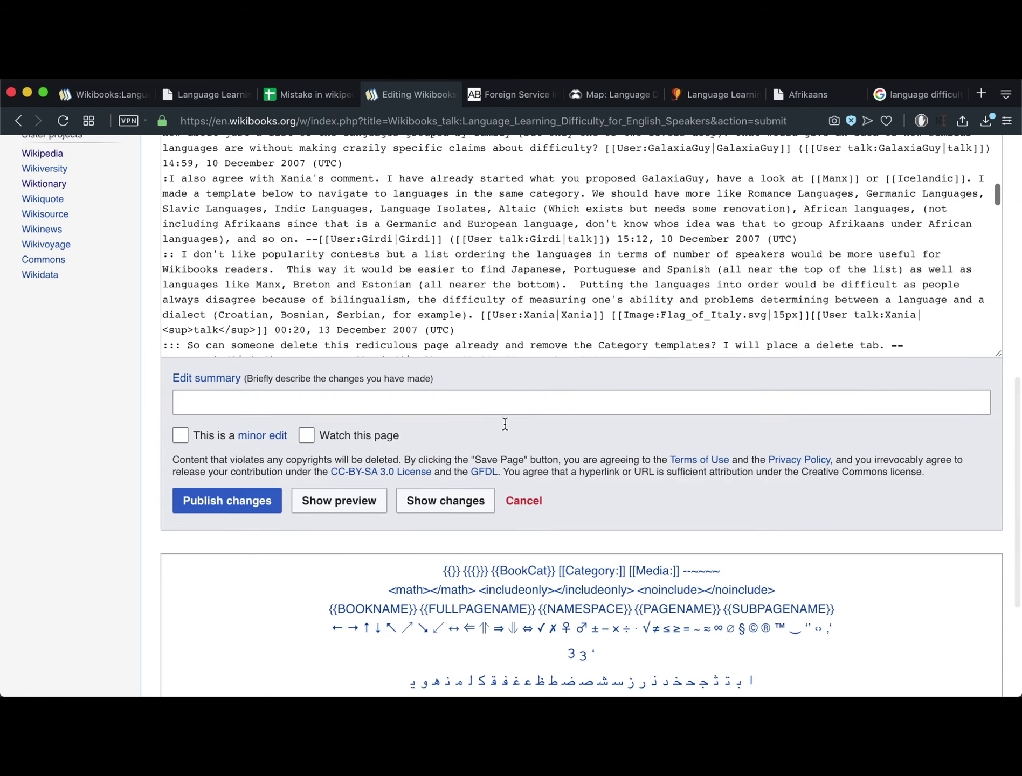
scroll(419, 492, "down", 5)
scroll(419, 491, "up", 1)
left_click(273, 346)
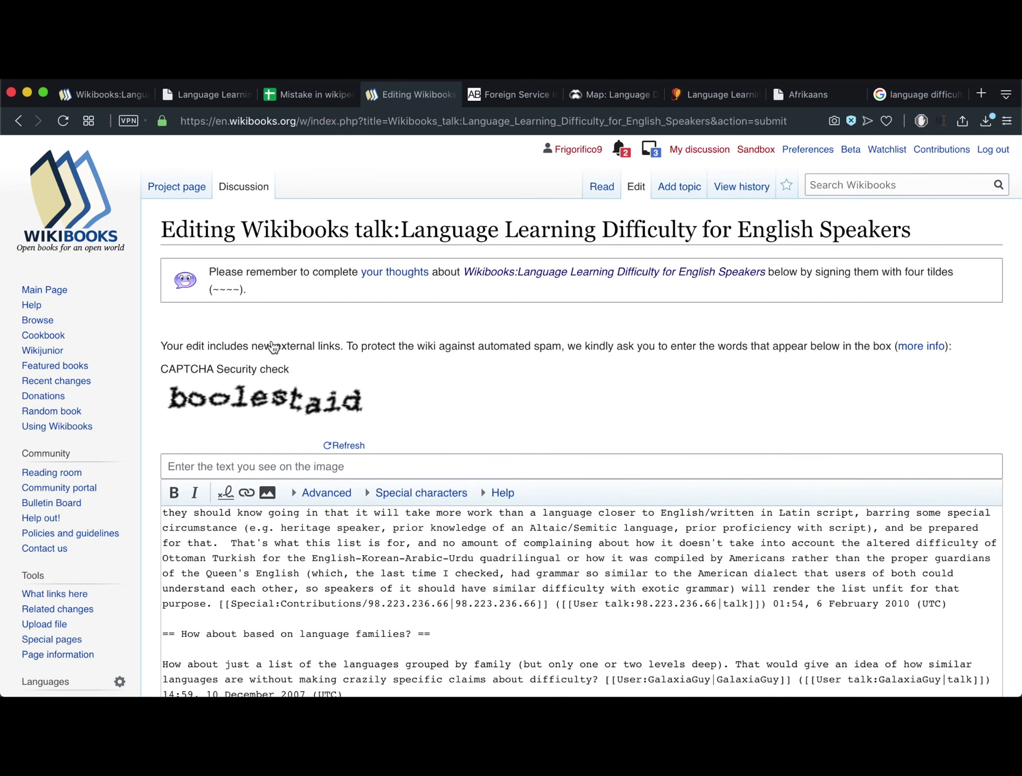
left_click(200, 466)
type("boo")
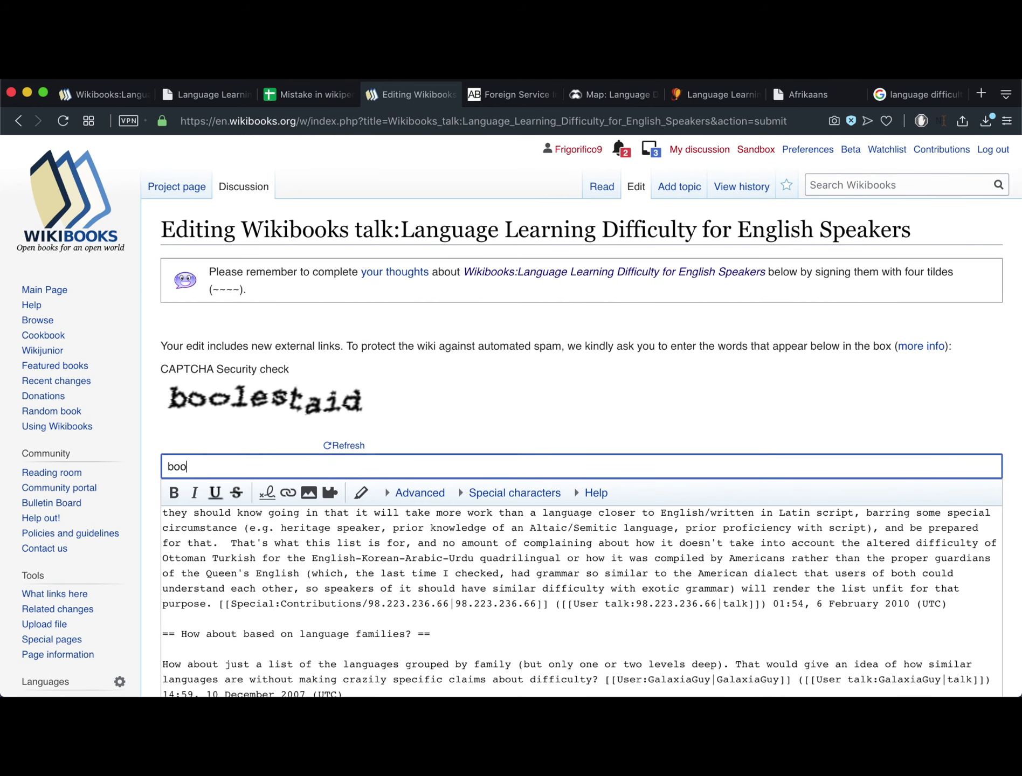
type("les")
type("taid")
scroll(176, 559, "down", 5)
scroll(175, 559, "down", 5)
scroll(140, 507, "down", 10)
scroll(140, 508, "down", 5)
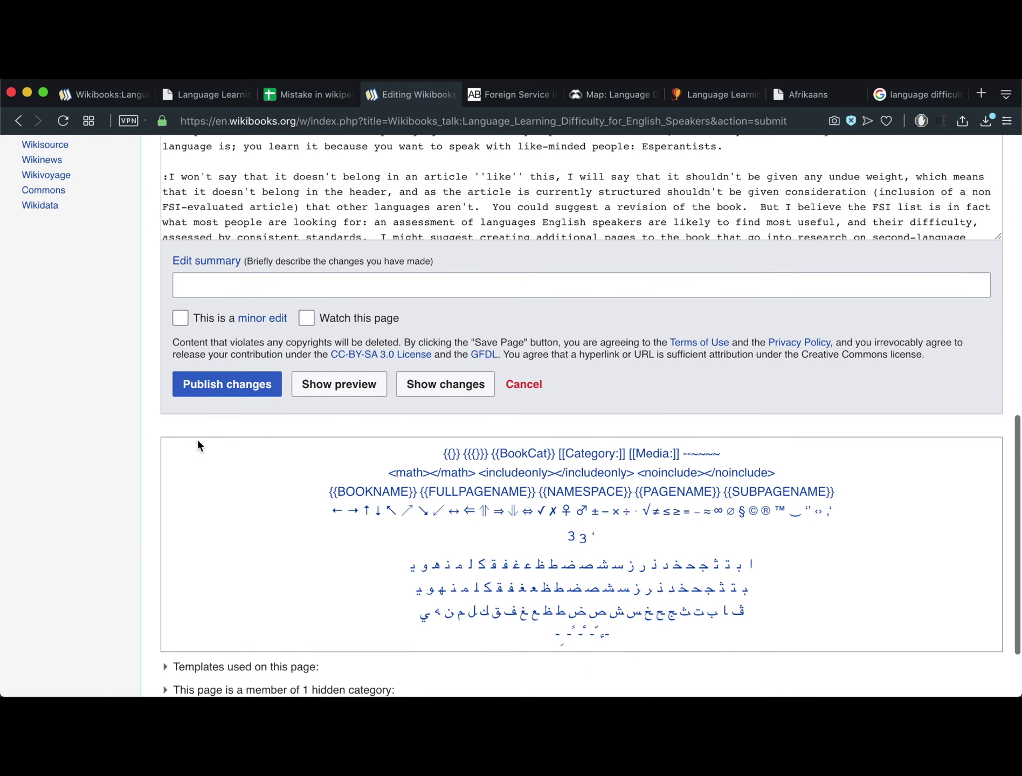
left_click(199, 386)
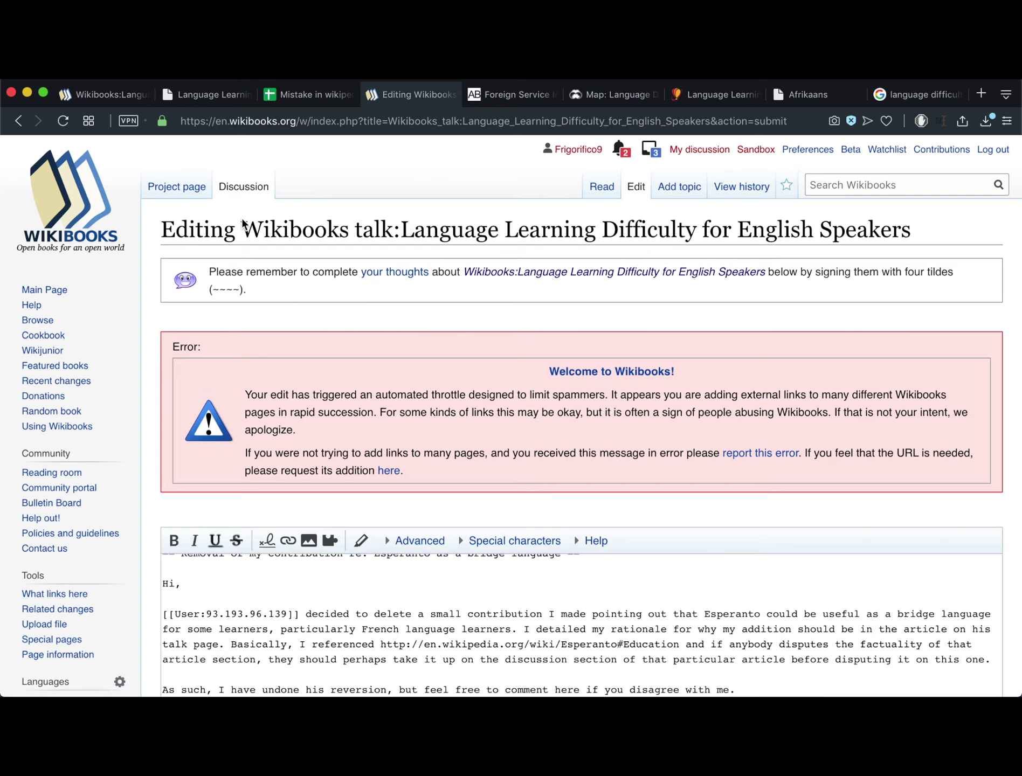
Abandon the unsaved edit for the project page, then switch to the 'Mistake in wikipedia public' spreadsheet
left_click(186, 182)
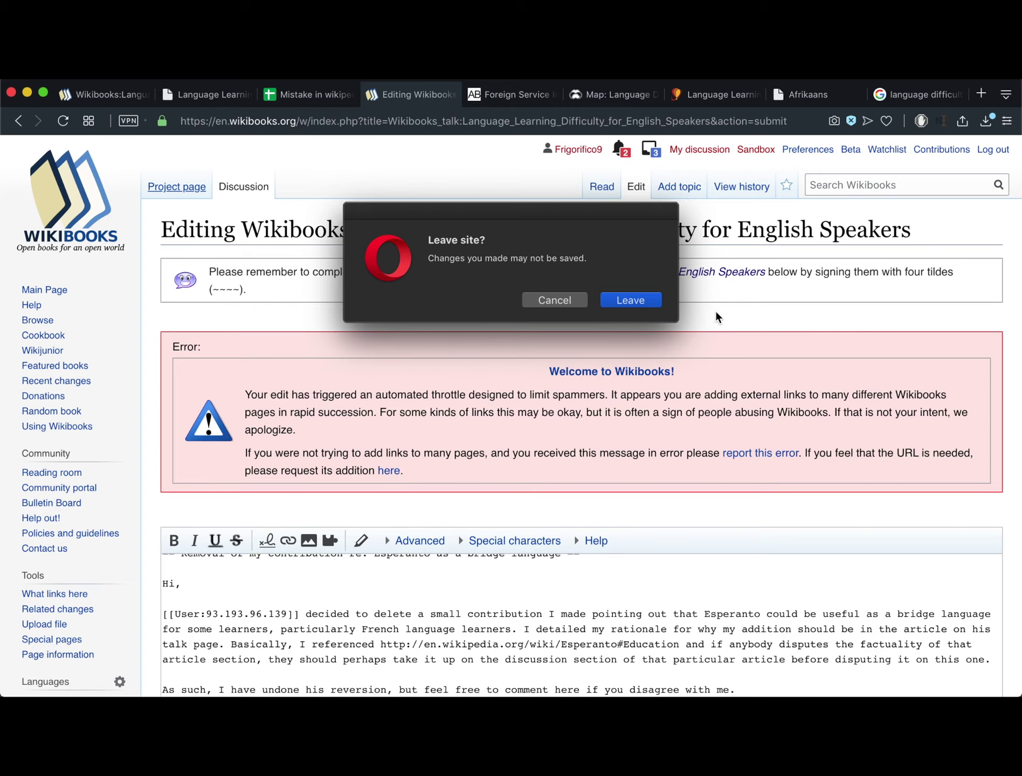
left_click(629, 300)
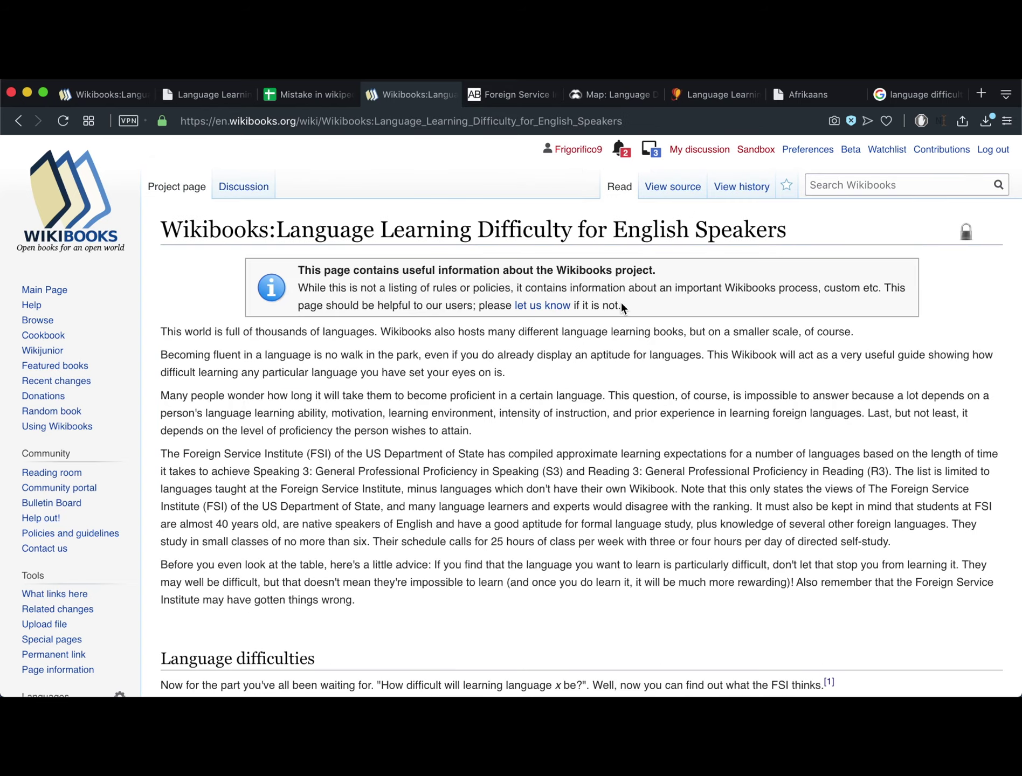
scroll(621, 308, "down", 4)
scroll(621, 308, "down", 5)
scroll(621, 308, "down", 7)
scroll(621, 304, "down", 5)
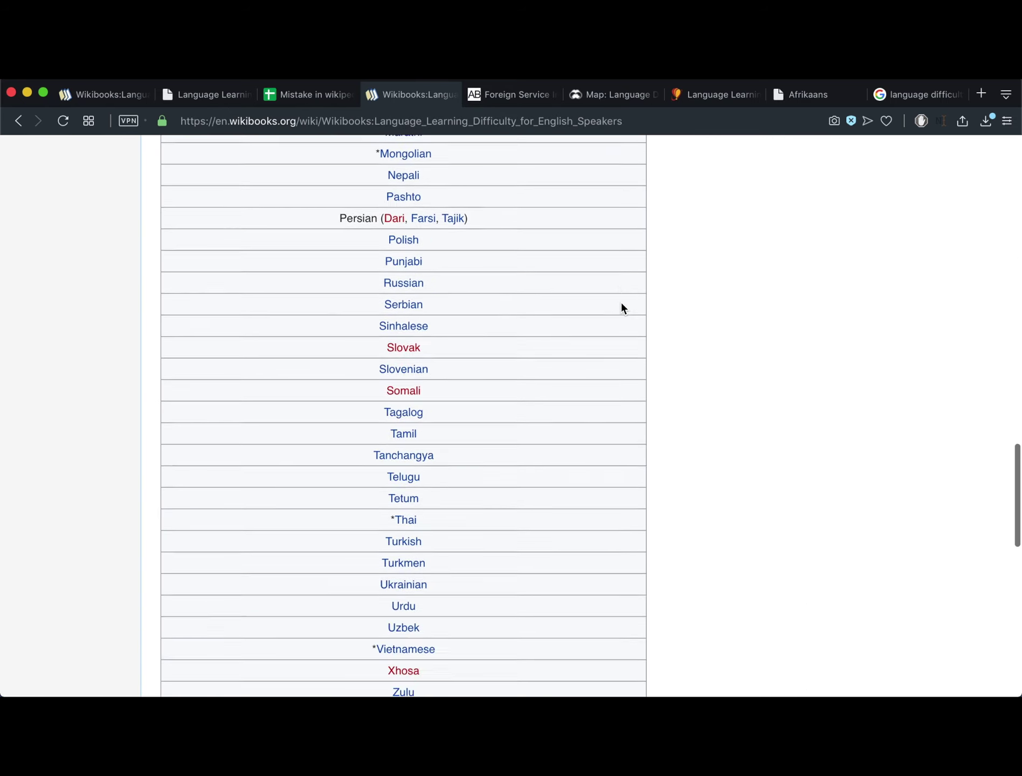
scroll(621, 304, "down", 10)
scroll(622, 303, "down", 3)
scroll(622, 303, "up", 10)
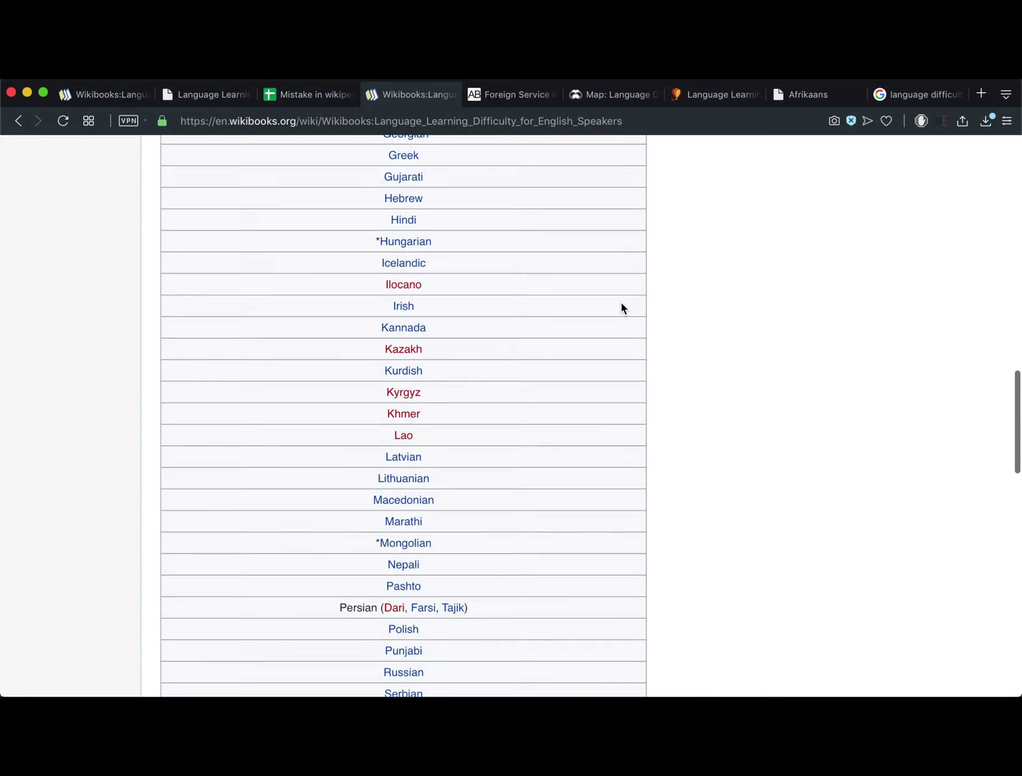
scroll(621, 301, "up", 8)
scroll(621, 301, "up", 5)
scroll(620, 302, "up", 1)
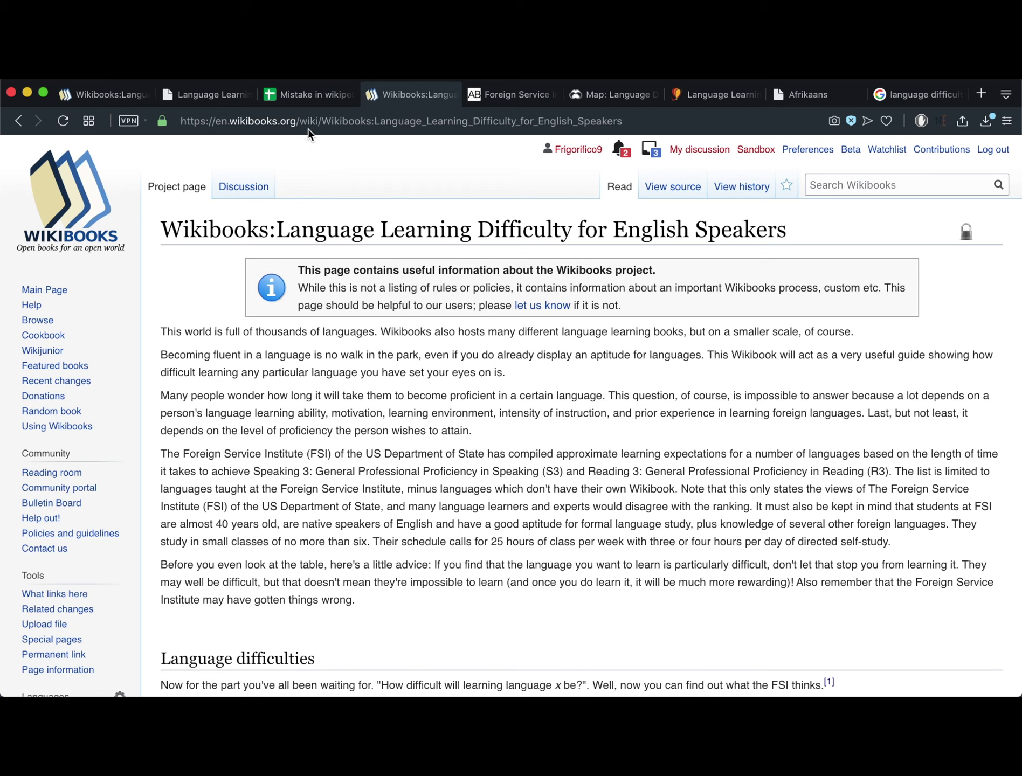
left_click(308, 101)
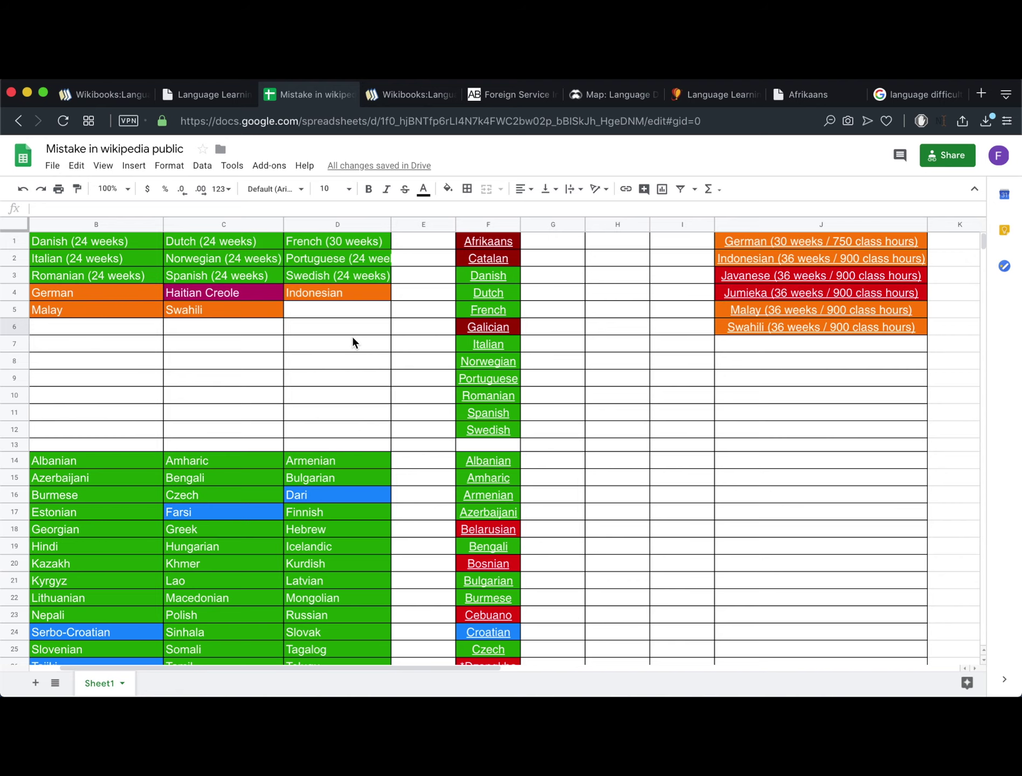
left_click(389, 352)
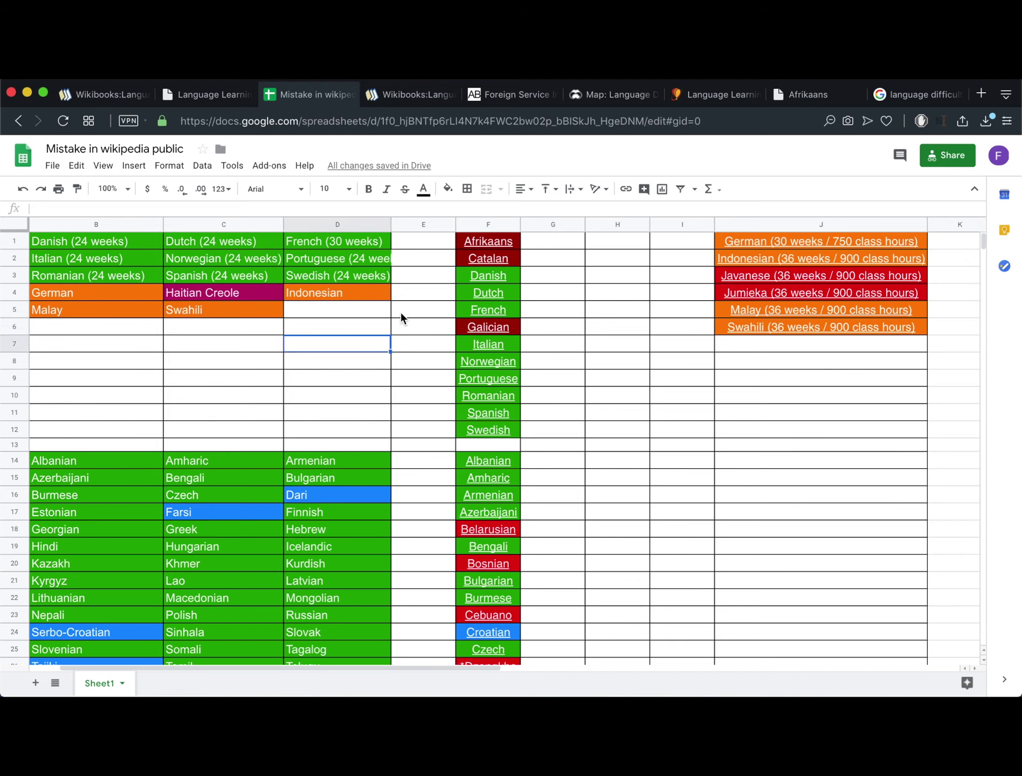
scroll(401, 312, "left", 2)
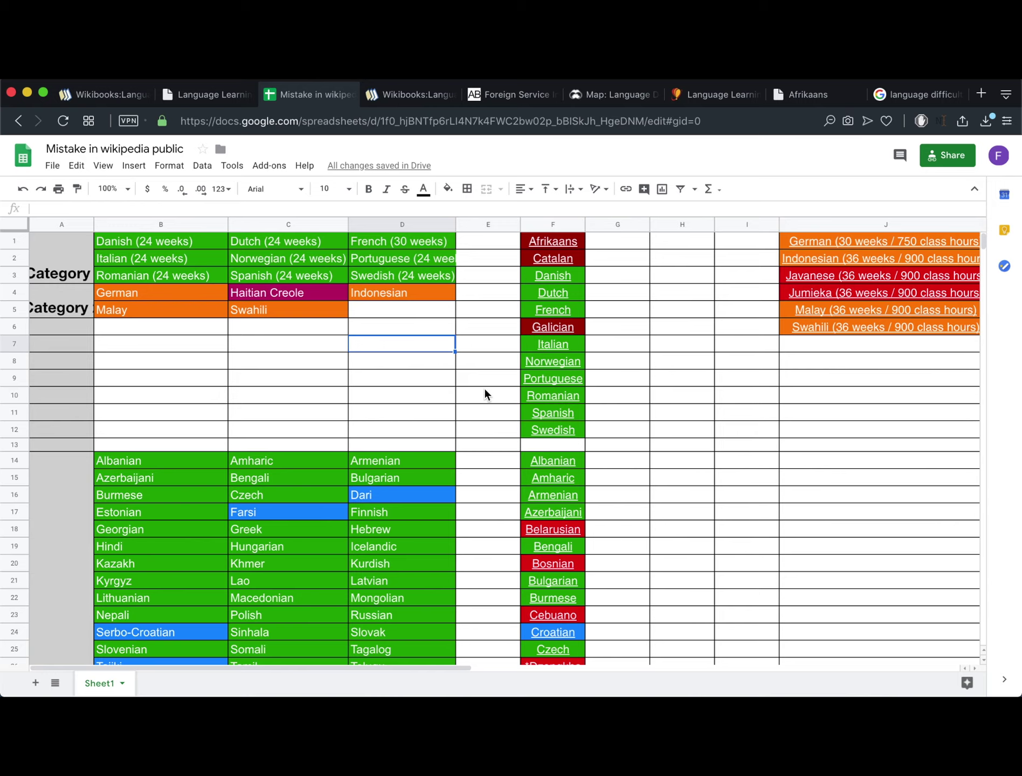
scroll(138, 312, "down", 2)
scroll(139, 312, "down", 3)
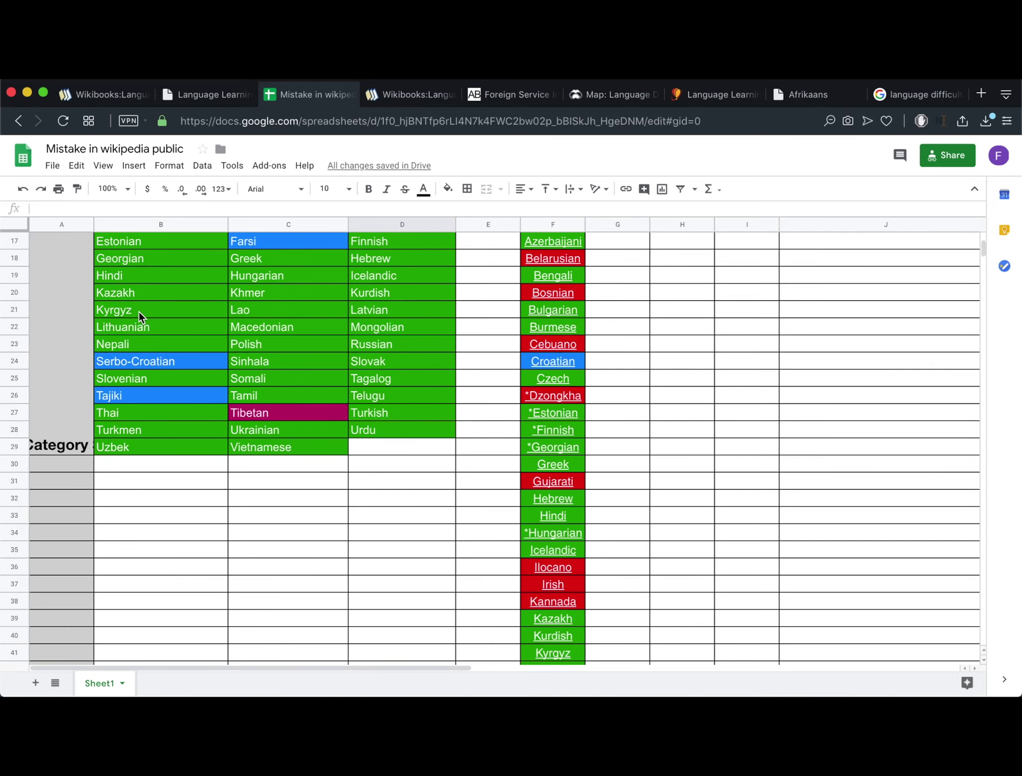
scroll(139, 312, "up", 1)
scroll(139, 311, "down", 2)
scroll(139, 312, "down", 3)
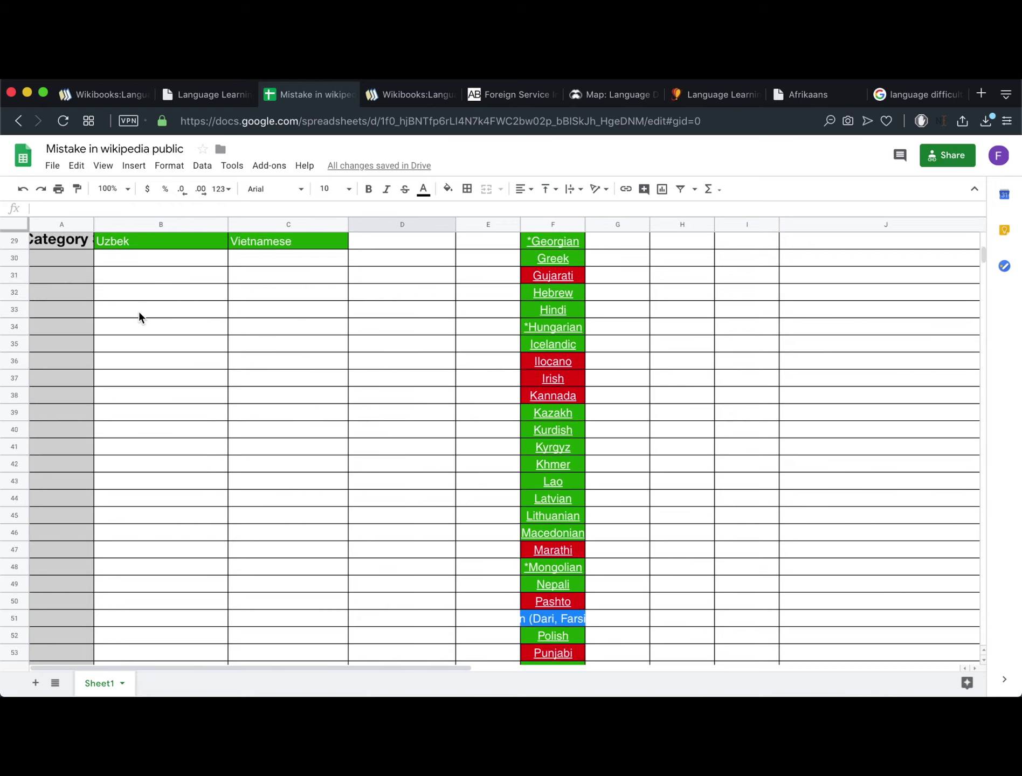
scroll(139, 313, "down", 3)
scroll(139, 314, "down", 3)
scroll(138, 313, "down", 5)
scroll(140, 313, "down", 1)
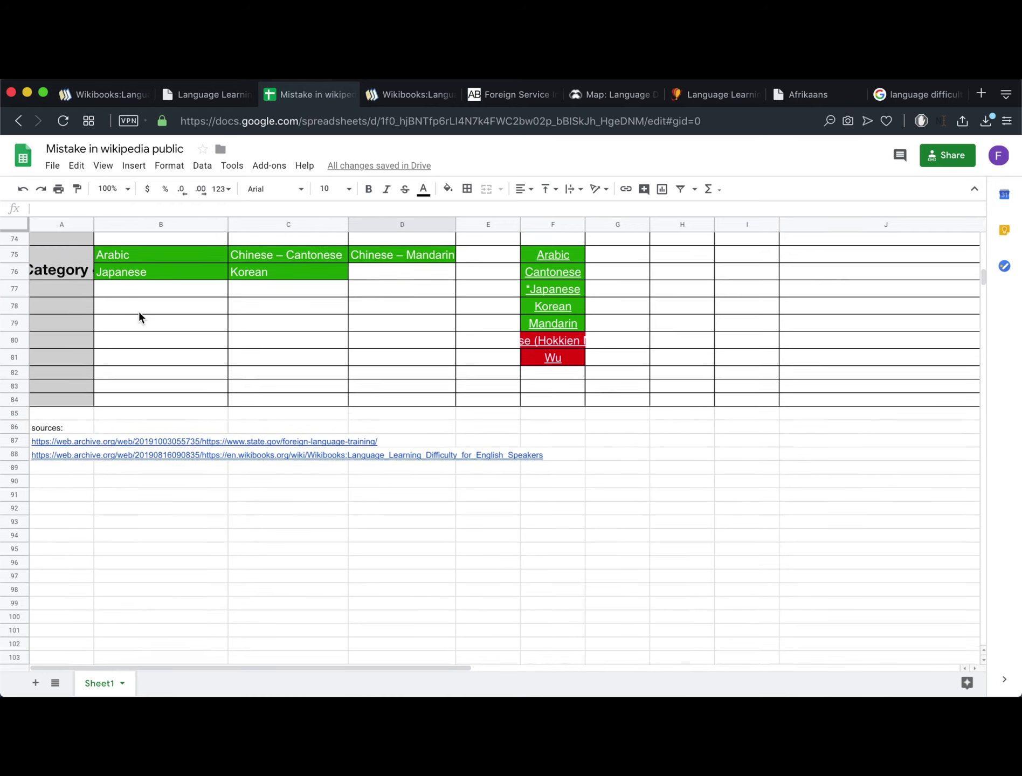
scroll(140, 317, "up", 1)
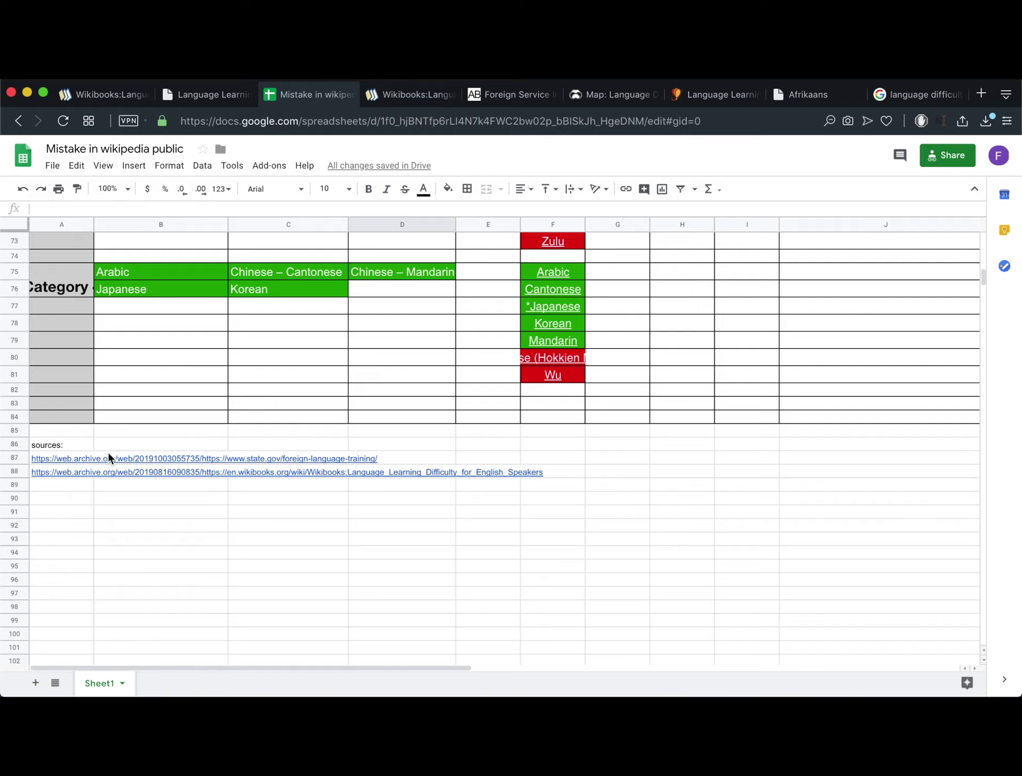
Open the archived FSI page link from cell A87 in a new browser tab
left_click(386, 460)
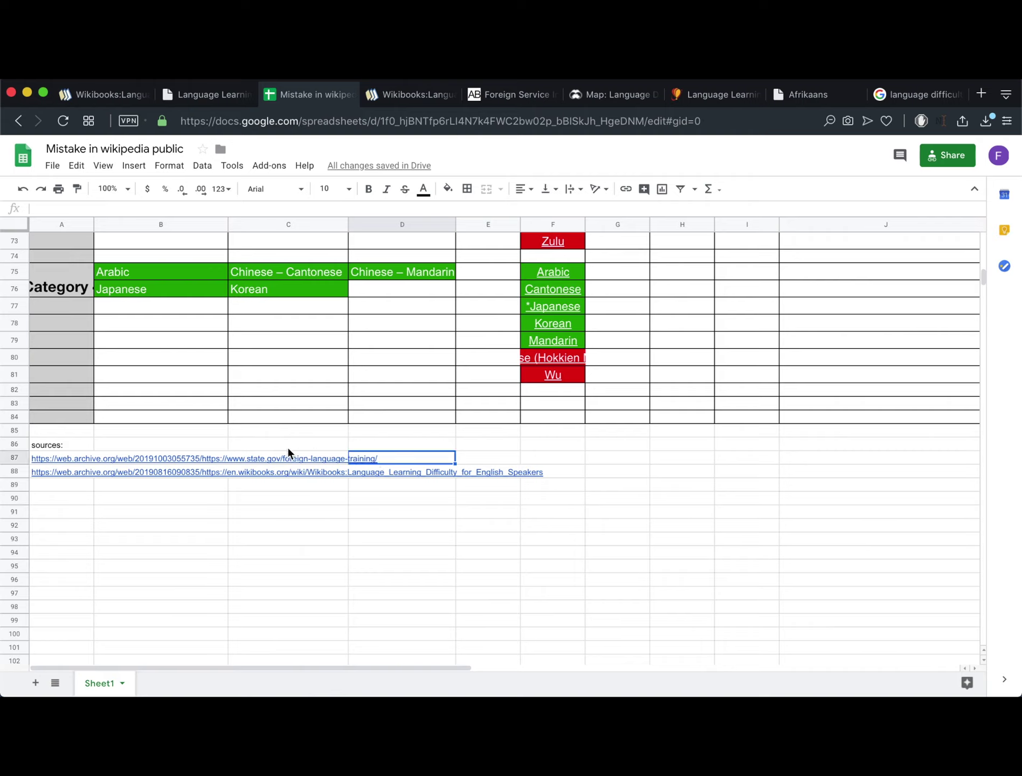
left_click(68, 459)
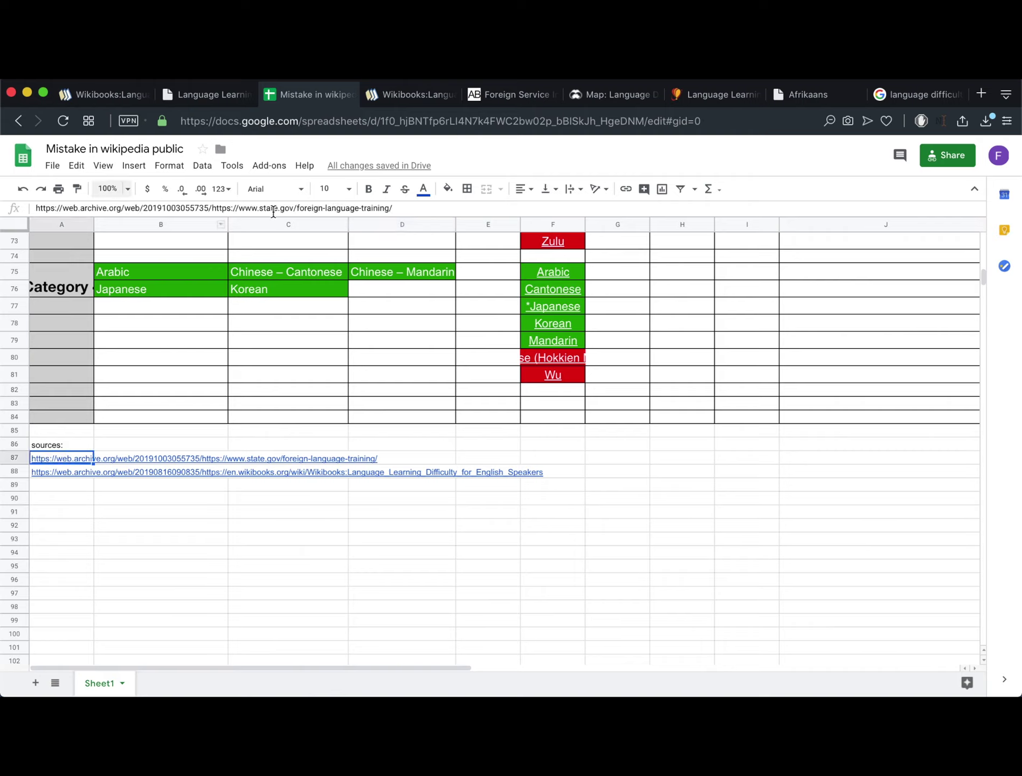
left_click_drag(406, 209, 24, 206)
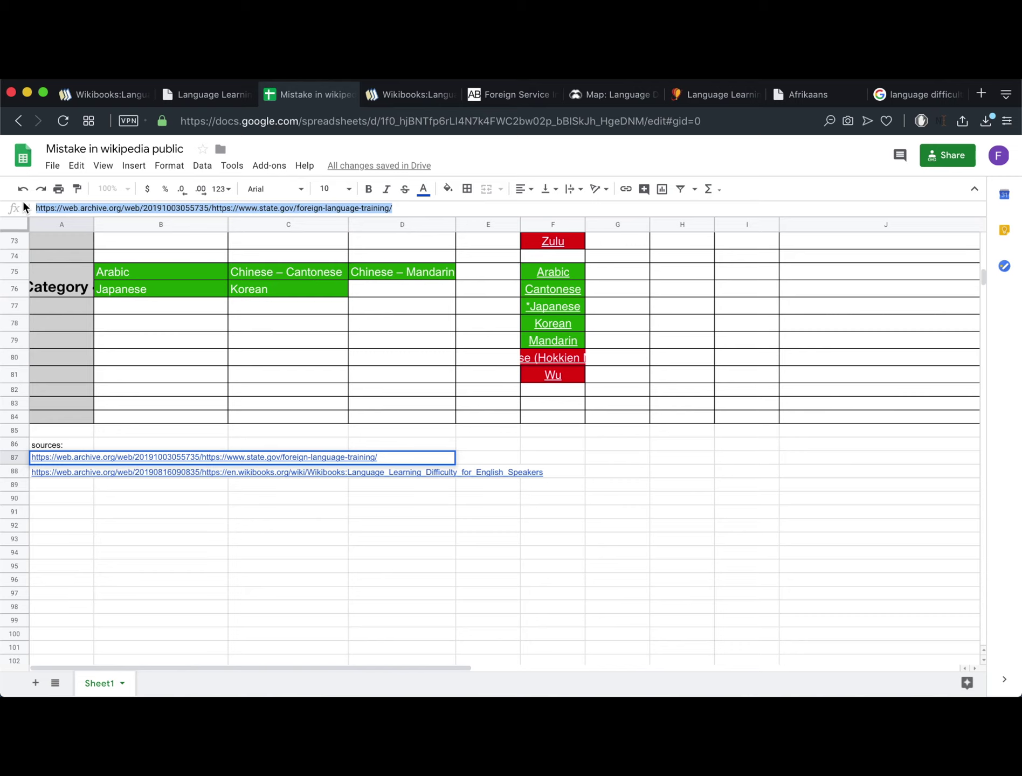
key("super+t")
key("super+v")
key("Return")
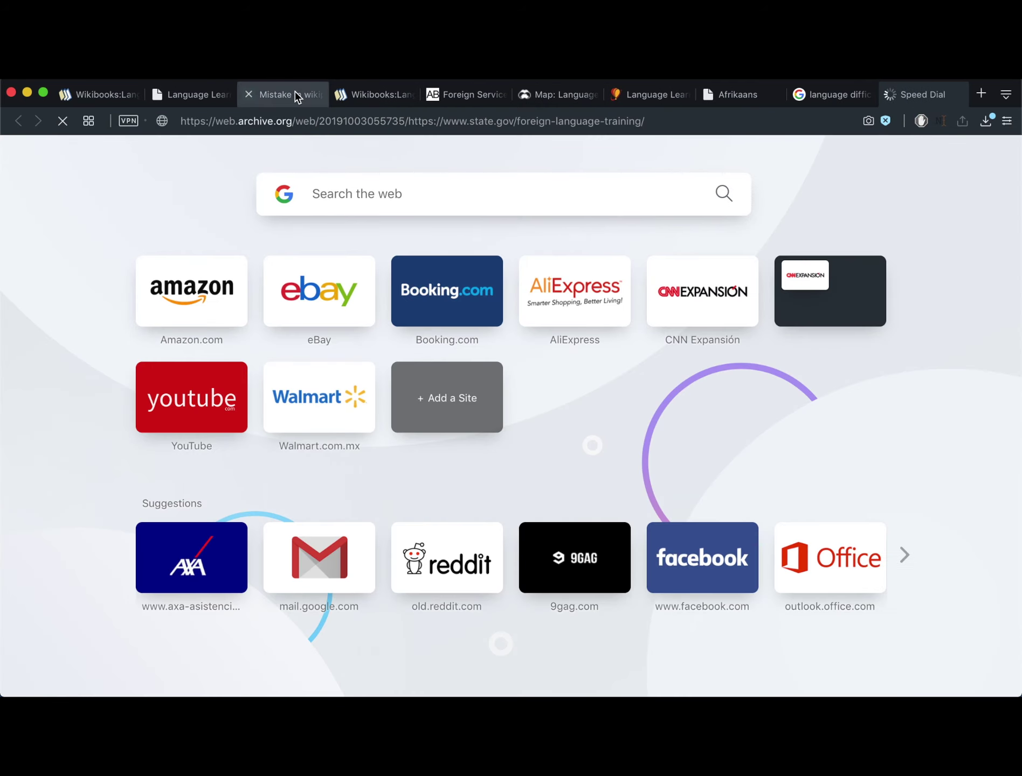
Back in the spreadsheet, select the whole archived Wikibooks link in cell A88
left_click(296, 97)
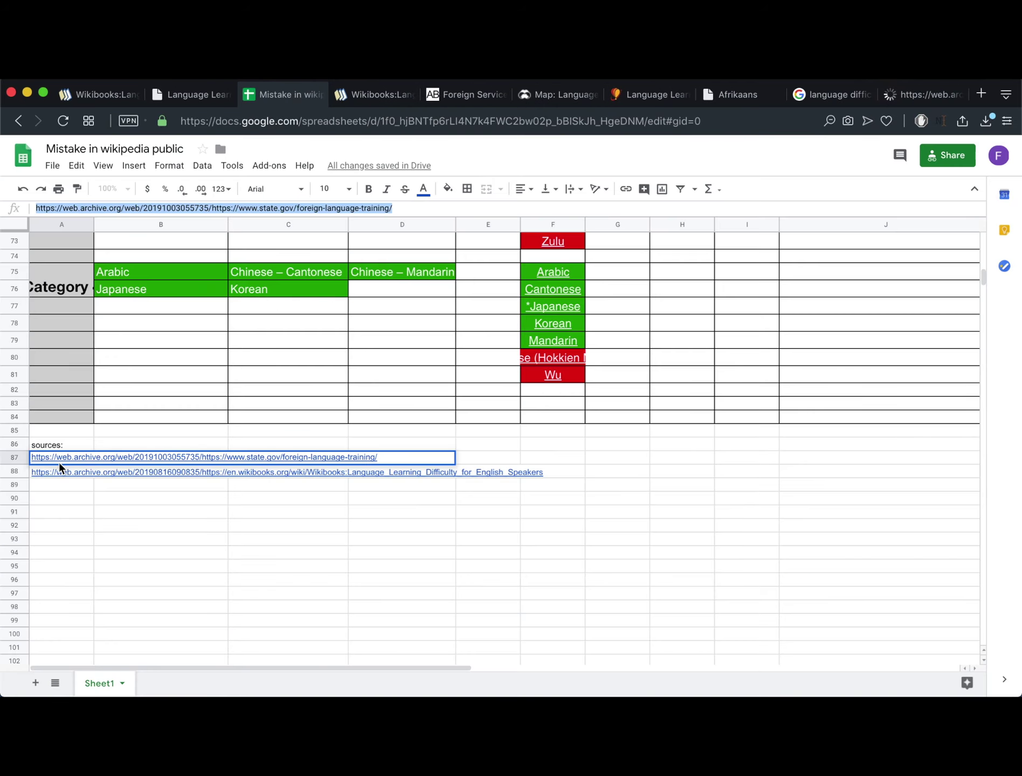
left_click(57, 471)
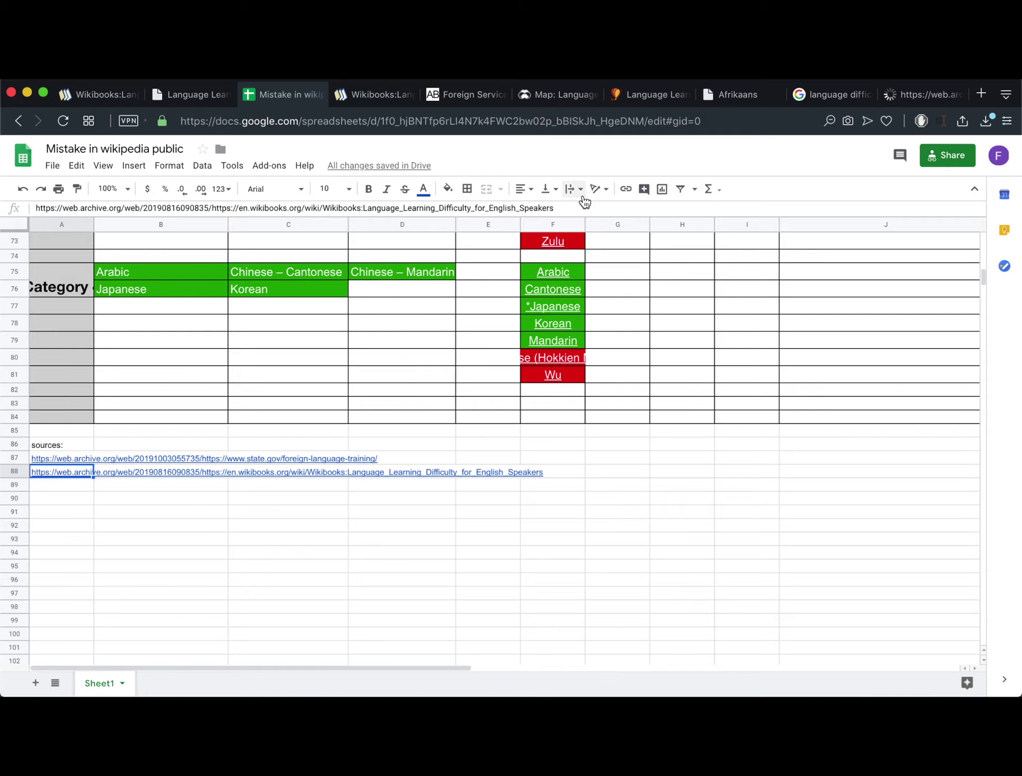
key("Return")
key("super+a")
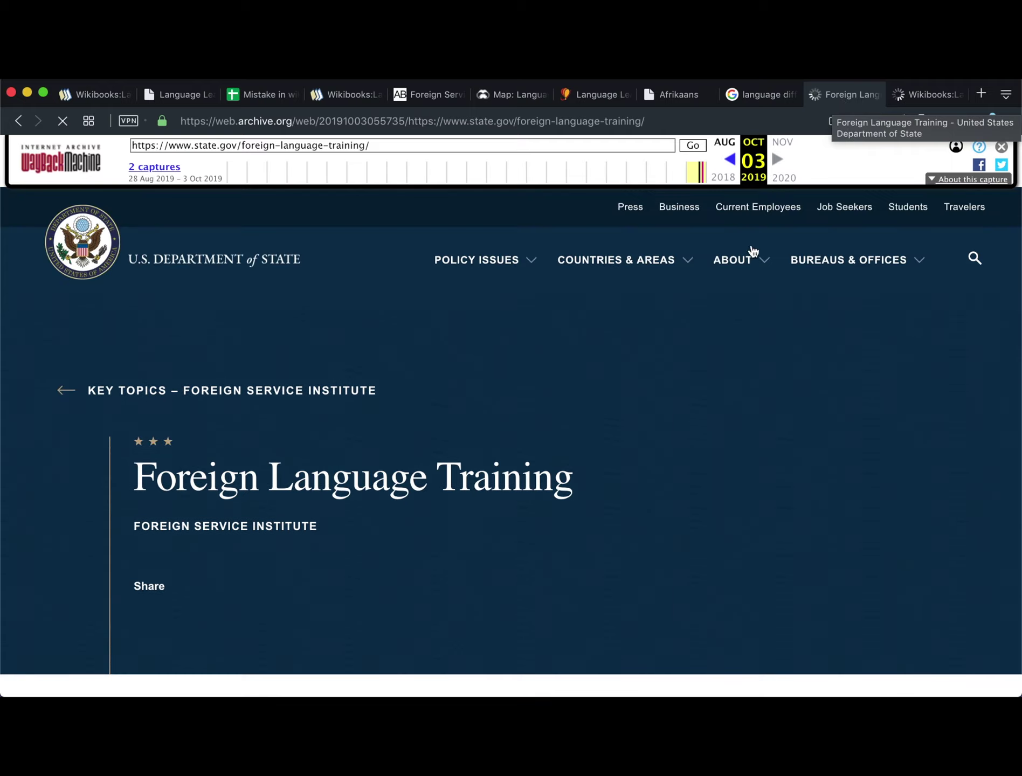
scroll(751, 253, "down", 3)
scroll(751, 253, "down", 5)
scroll(751, 253, "down", 5)
scroll(750, 252, "down", 5)
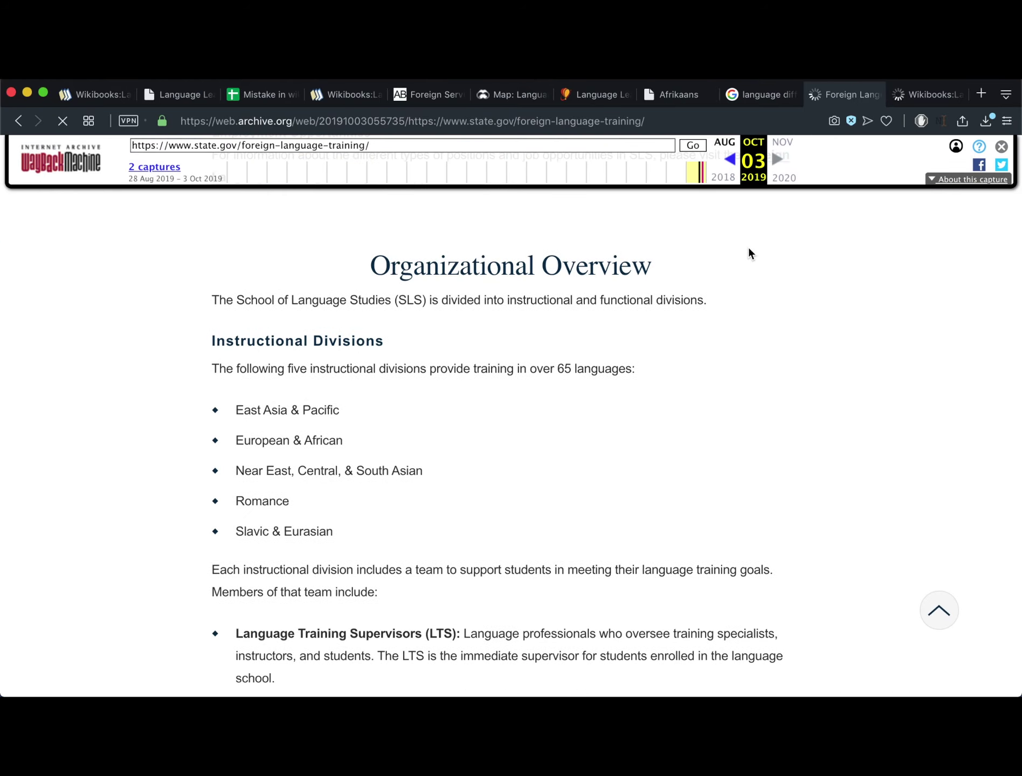
scroll(749, 253, "down", 5)
scroll(749, 254, "down", 10)
scroll(749, 254, "down", 5)
scroll(749, 253, "down", 5)
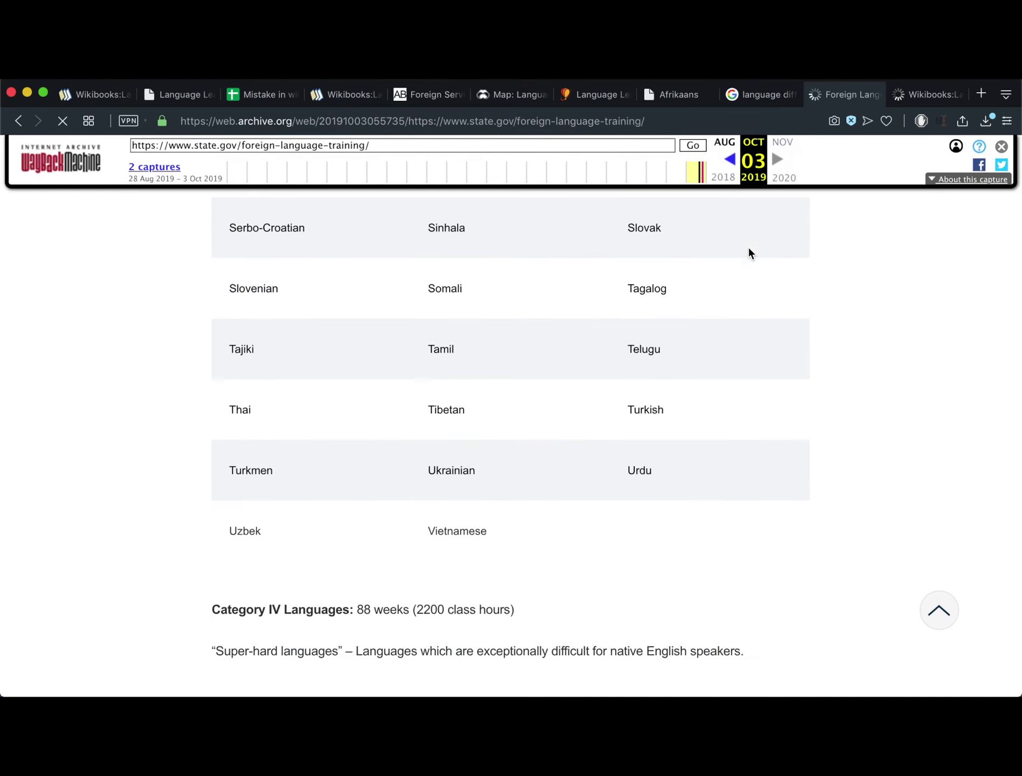
scroll(759, 285, "down", 5)
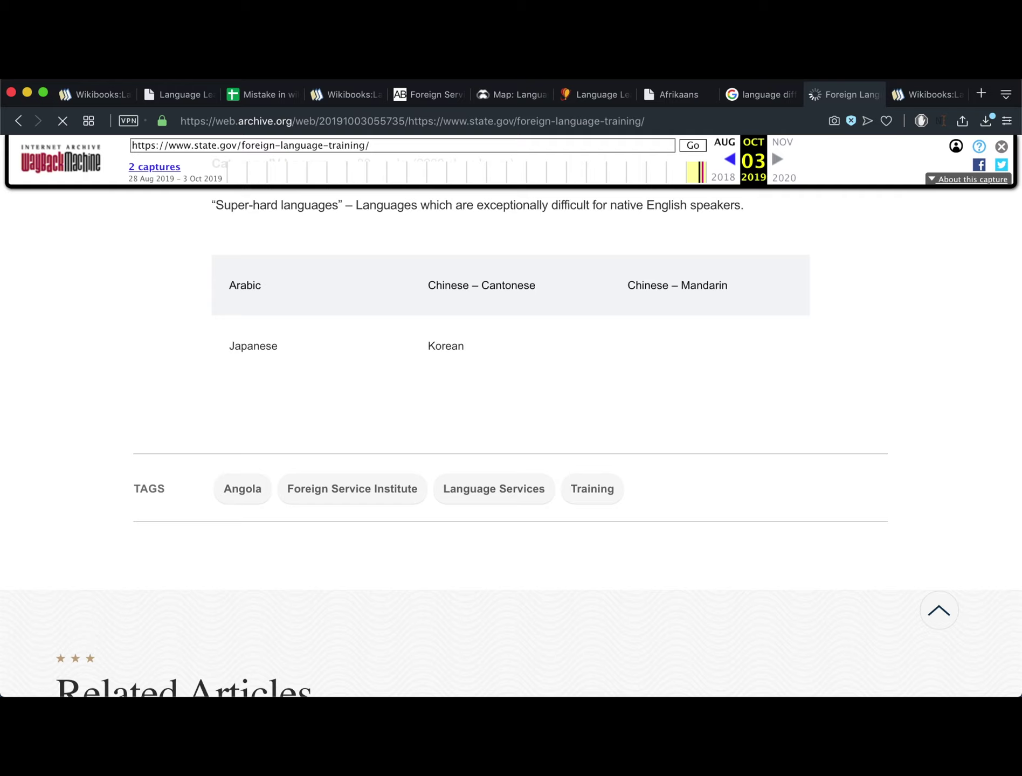
Review the archived Wikibooks table tab, then return to the comparison spreadsheet
left_click(947, 96)
scroll(799, 465, "down", 5)
scroll(799, 466, "down", 10)
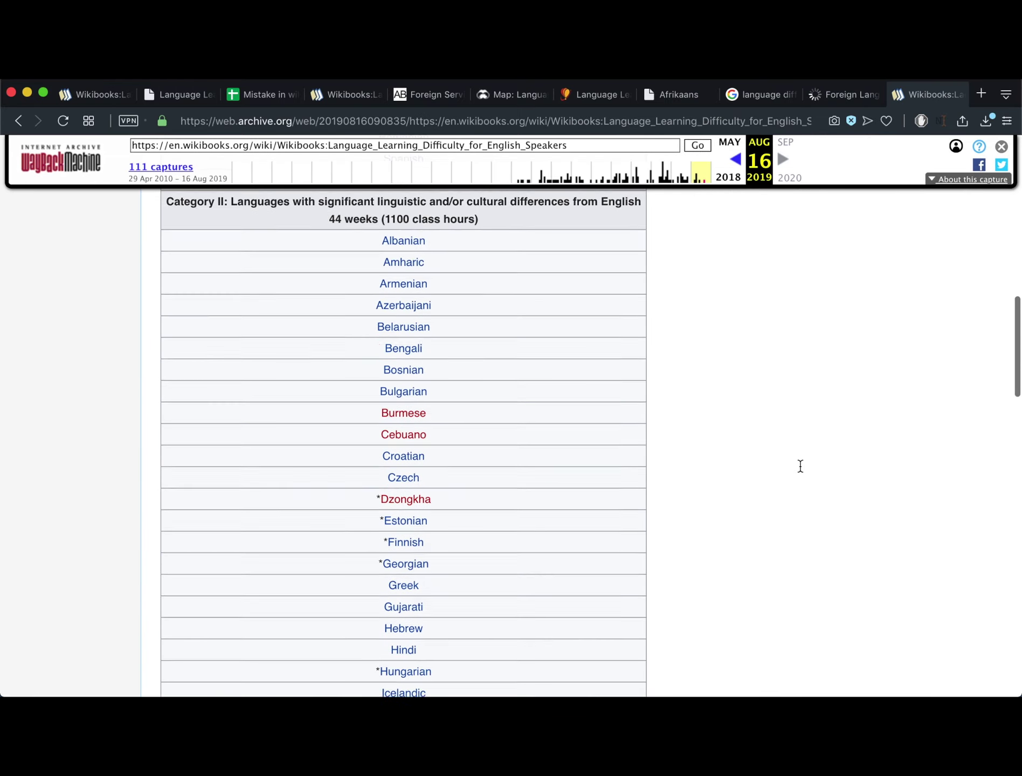
scroll(799, 466, "down", 5)
scroll(799, 465, "down", 5)
scroll(796, 448, "down", 5)
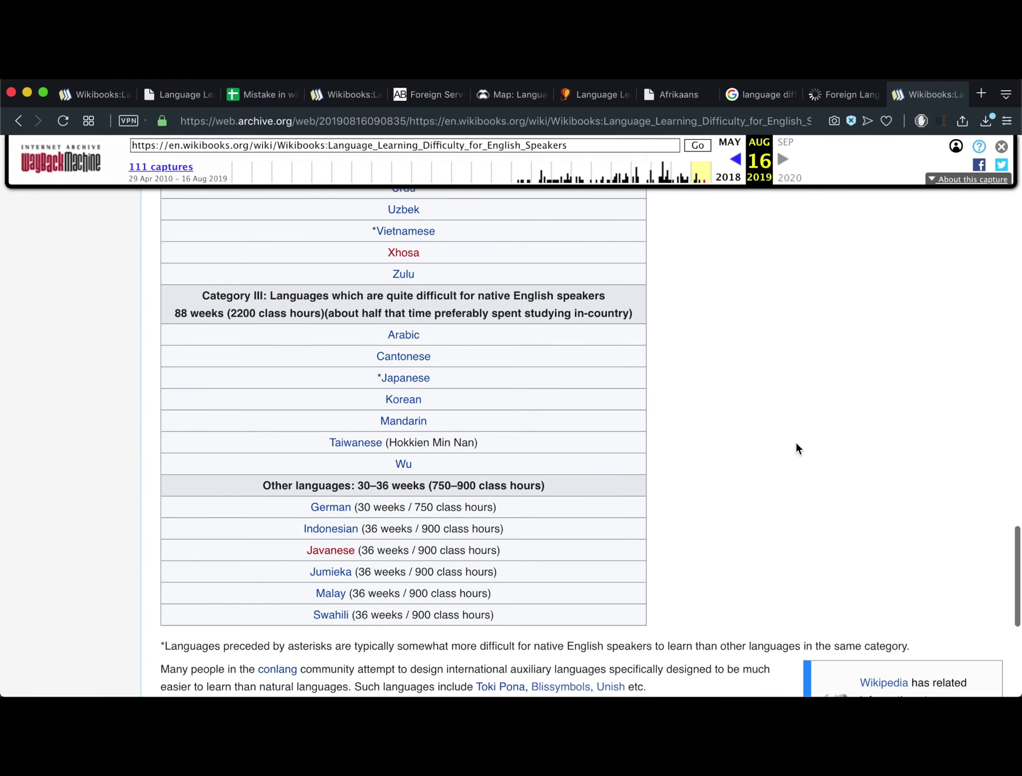
scroll(796, 447, "down", 3)
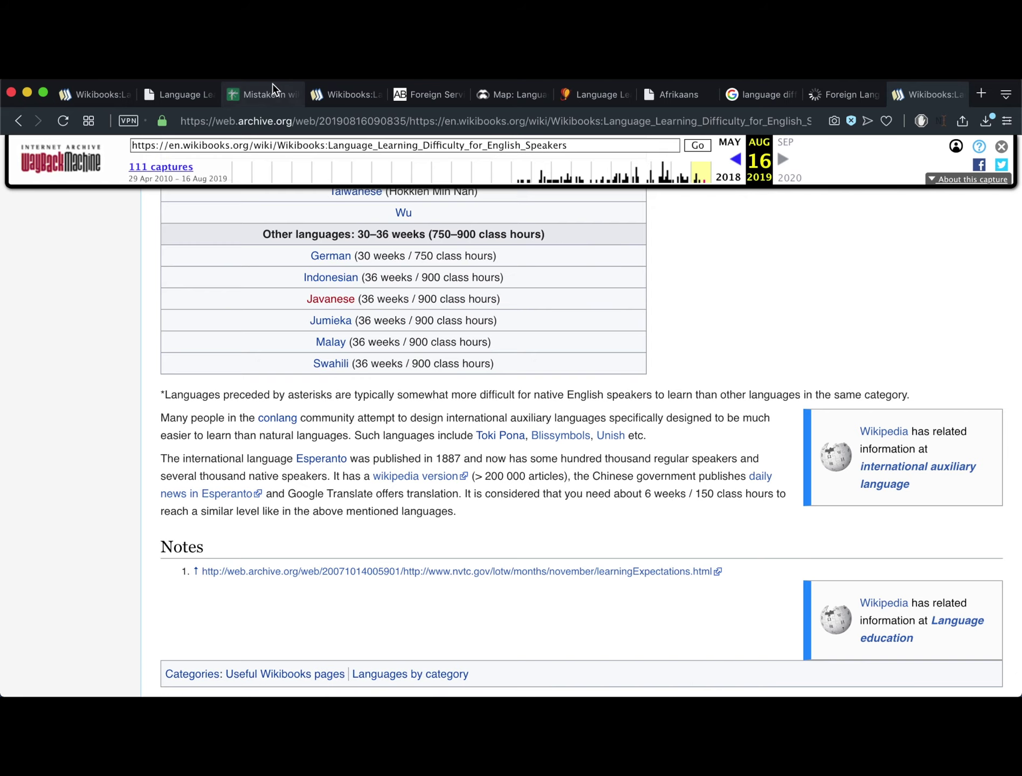
left_click(274, 93)
scroll(478, 366, "up", 3)
scroll(478, 367, "up", 5)
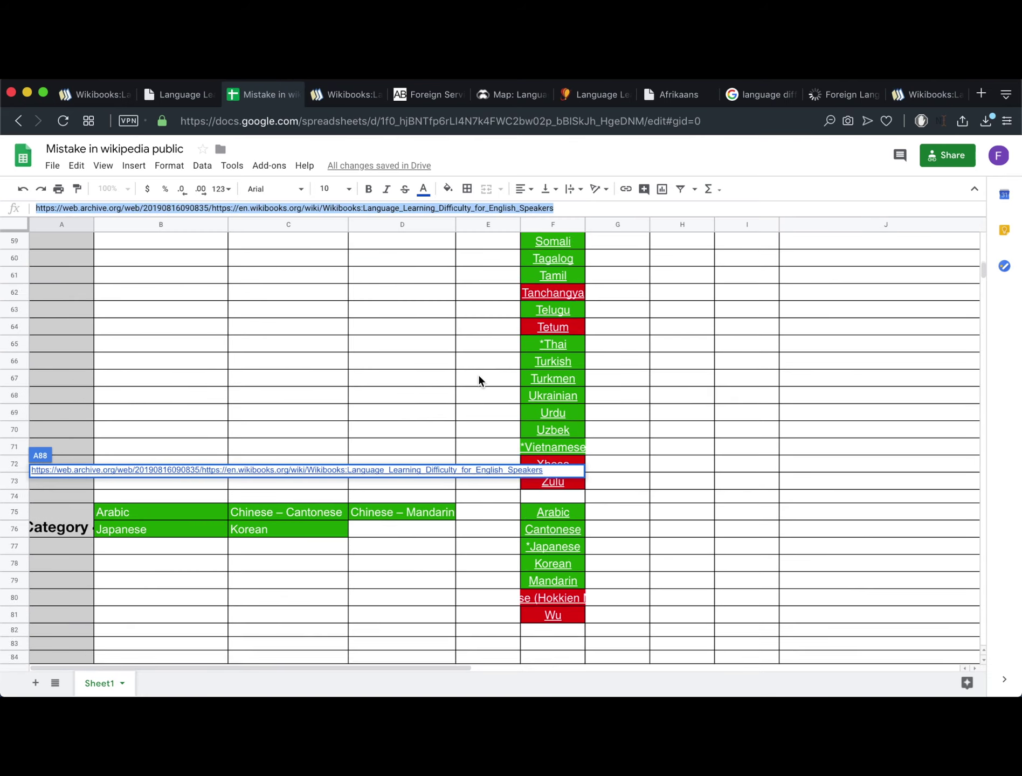
scroll(479, 374, "up", 3)
scroll(606, 379, "up", 3)
scroll(759, 385, "up", 2)
Leave the A88 link cell unchanged by selecting an empty cell in column I
left_click(760, 384)
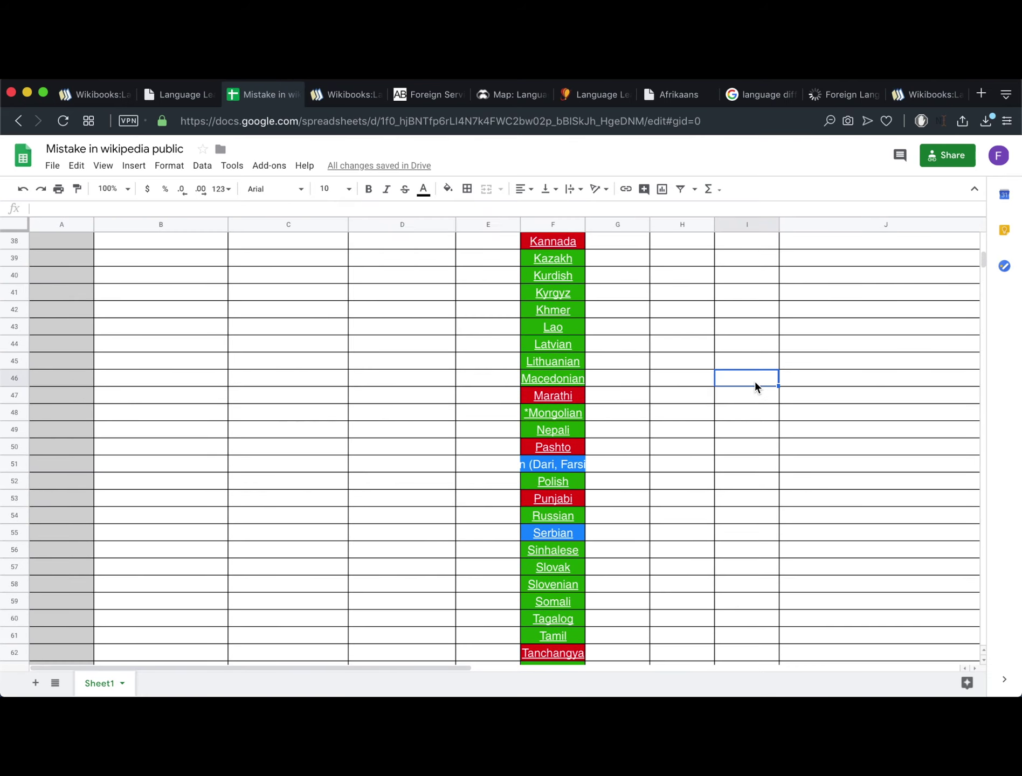
scroll(756, 382, "up", 3)
scroll(755, 383, "up", 5)
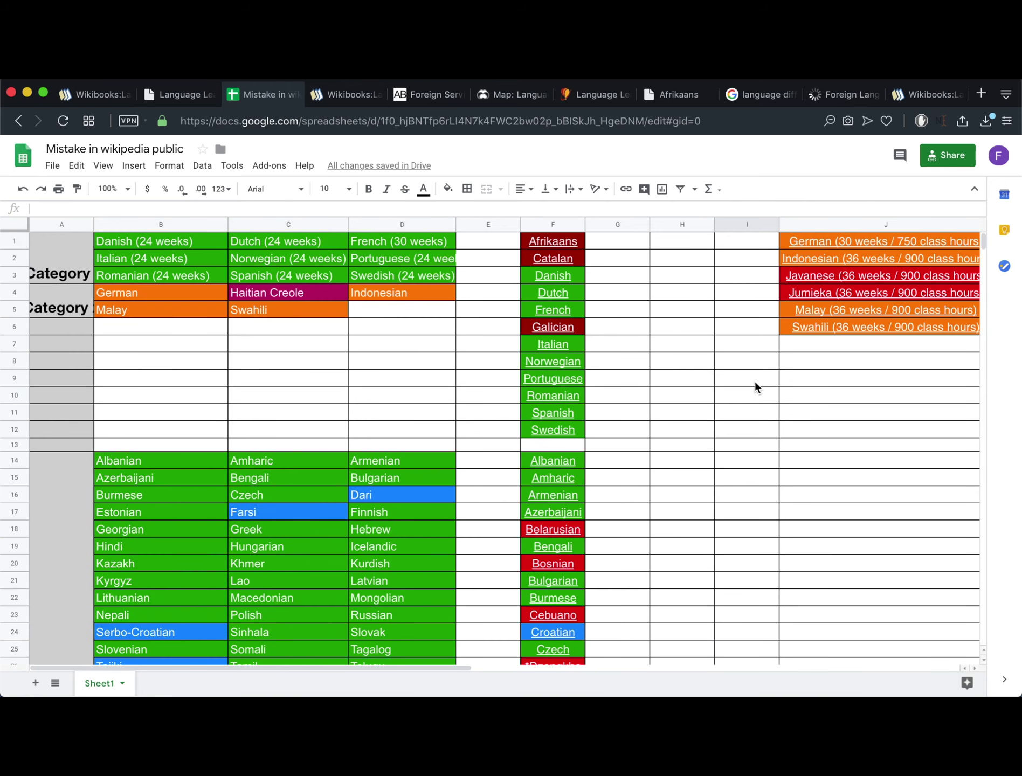